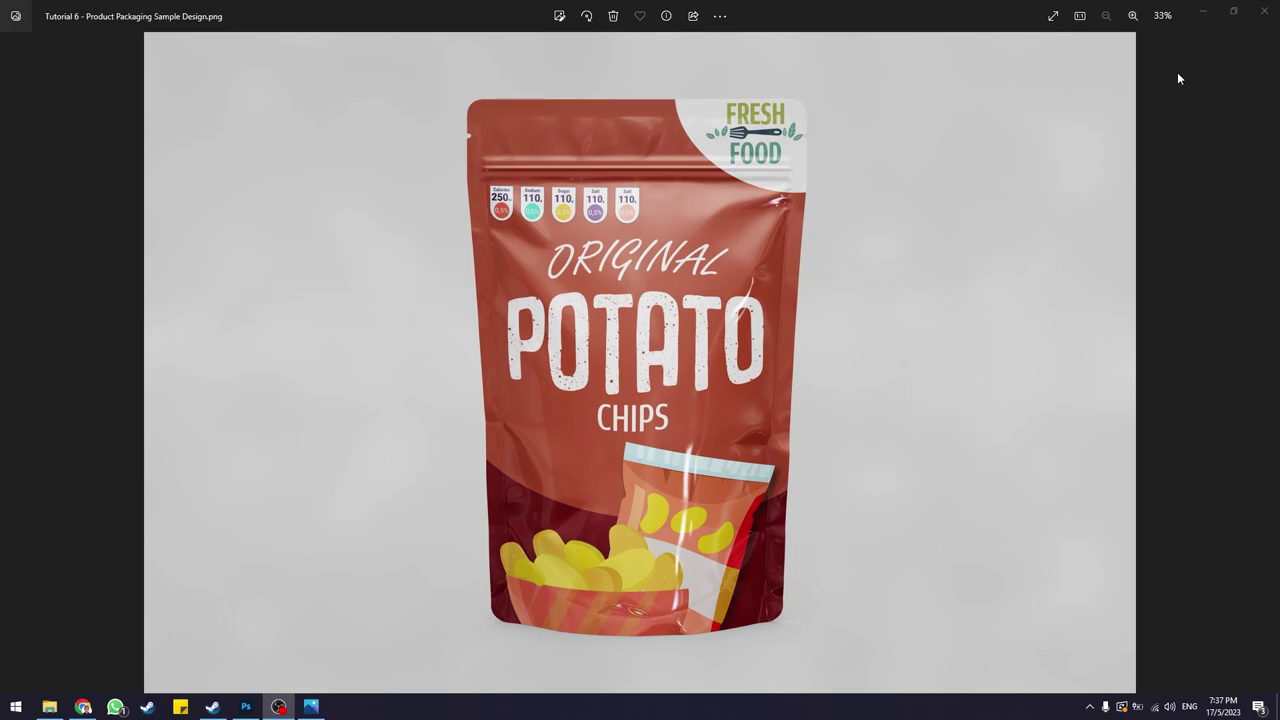
- Put away the sample packaging image and review the design files in the Tutorial 4 Assets folder in File Explorer
click(1204, 12)
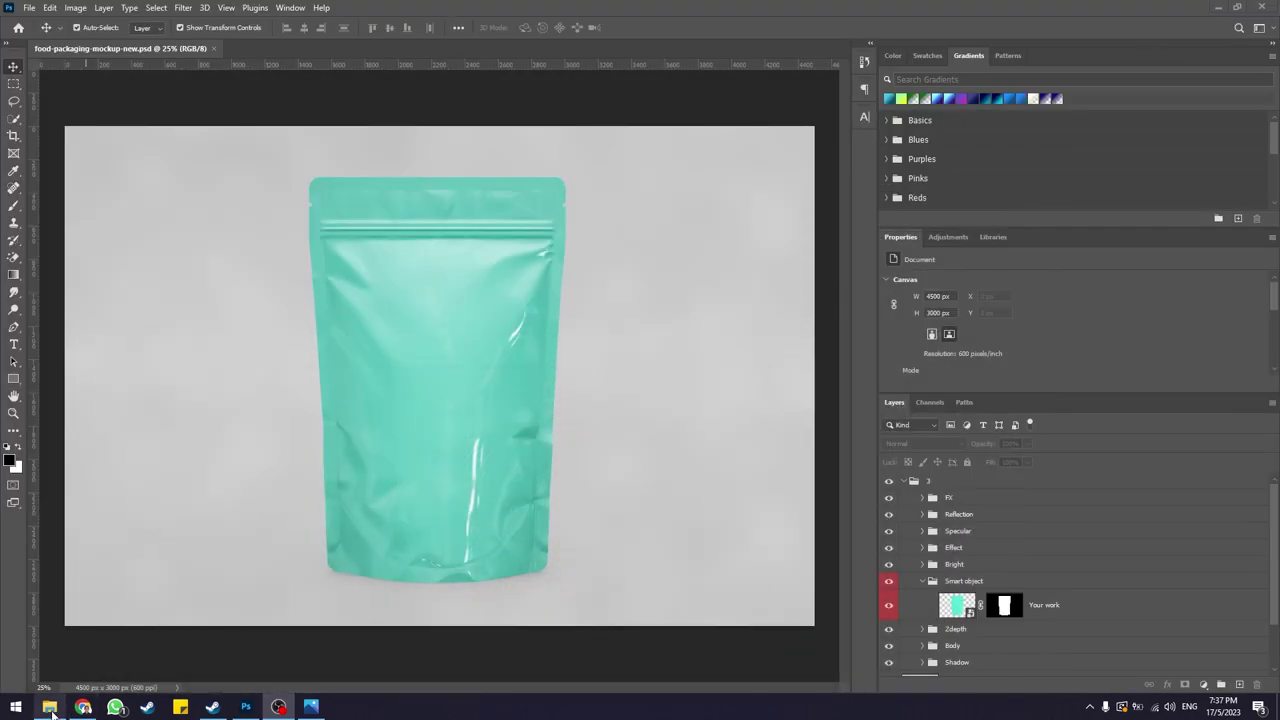
click(50, 710)
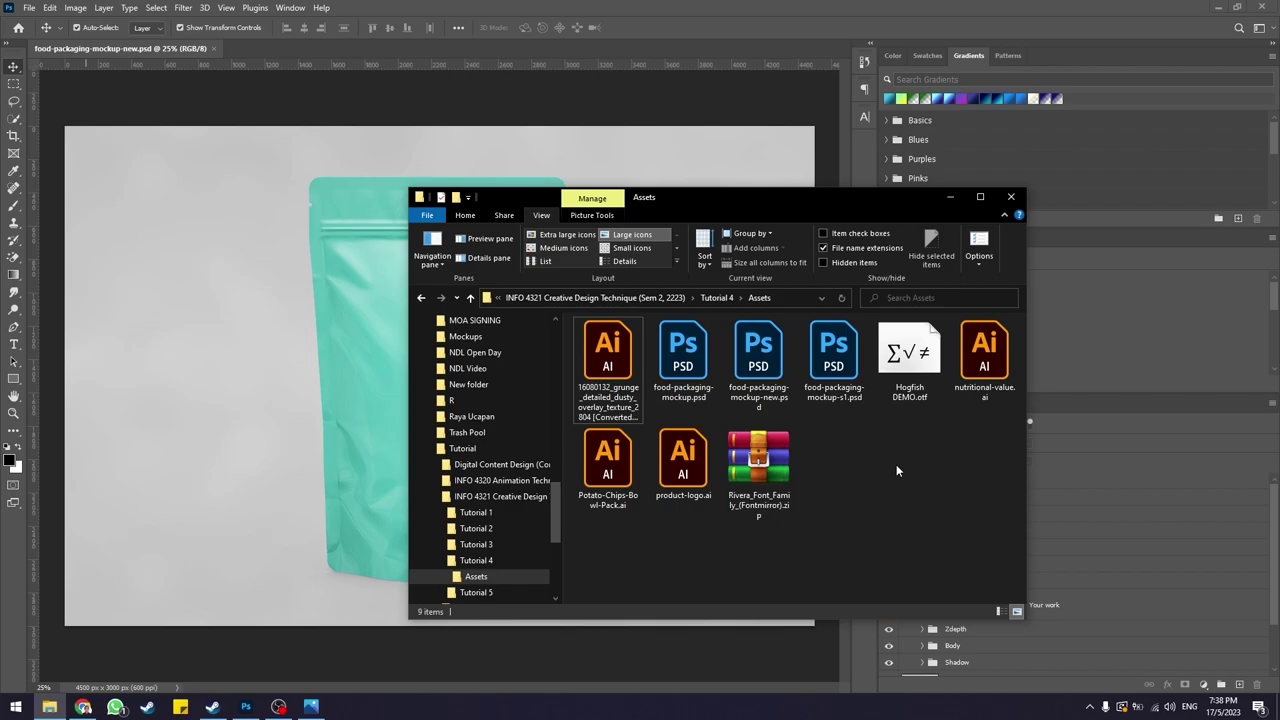
click(663, 393)
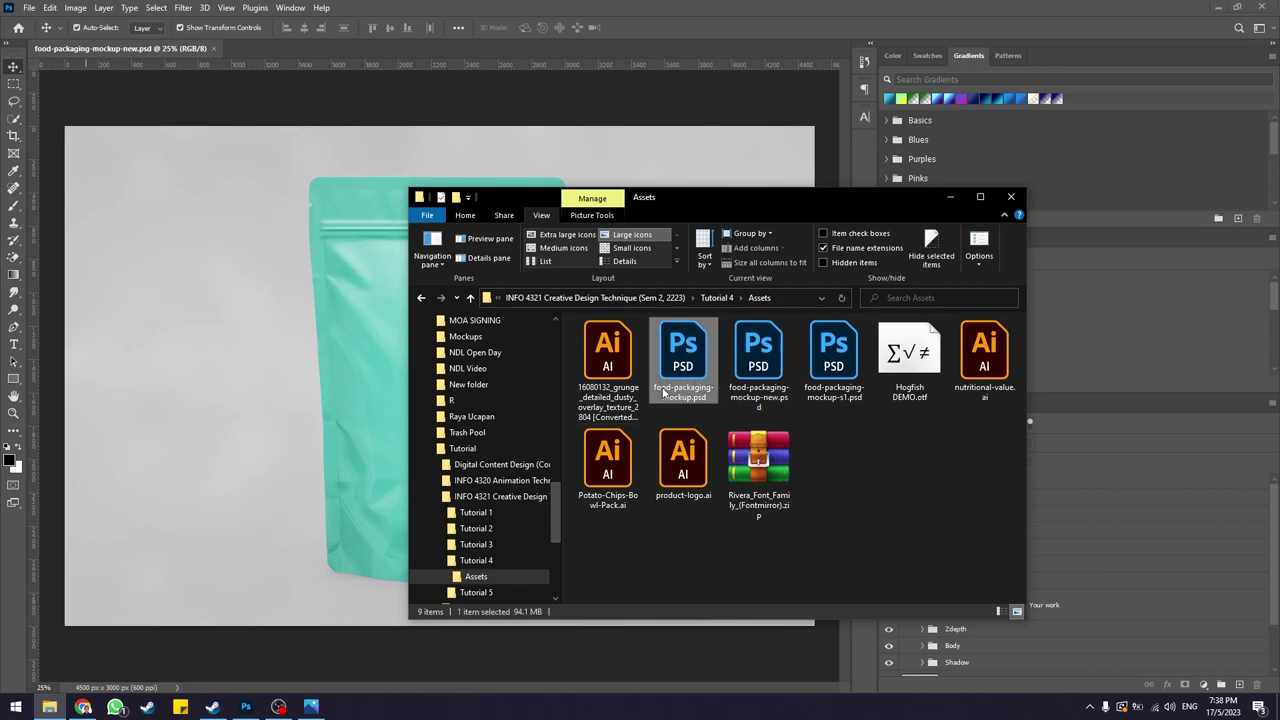
click(868, 475)
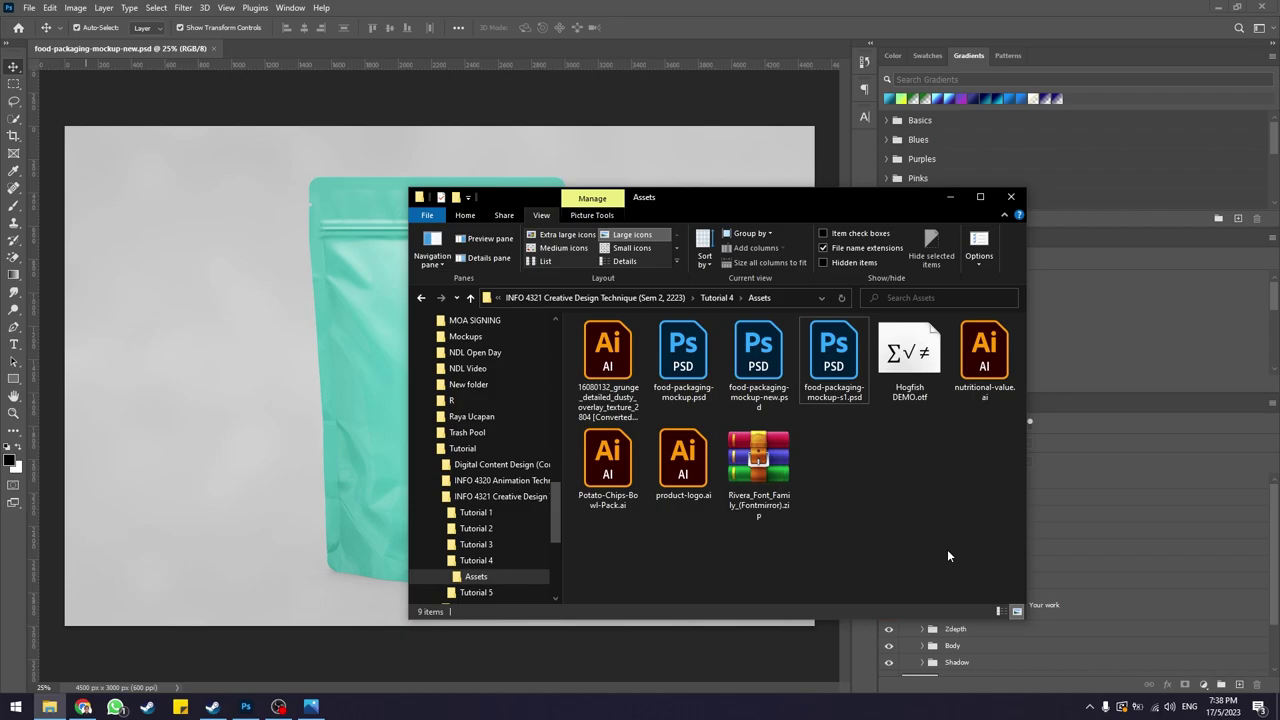
click(683, 360)
click(947, 198)
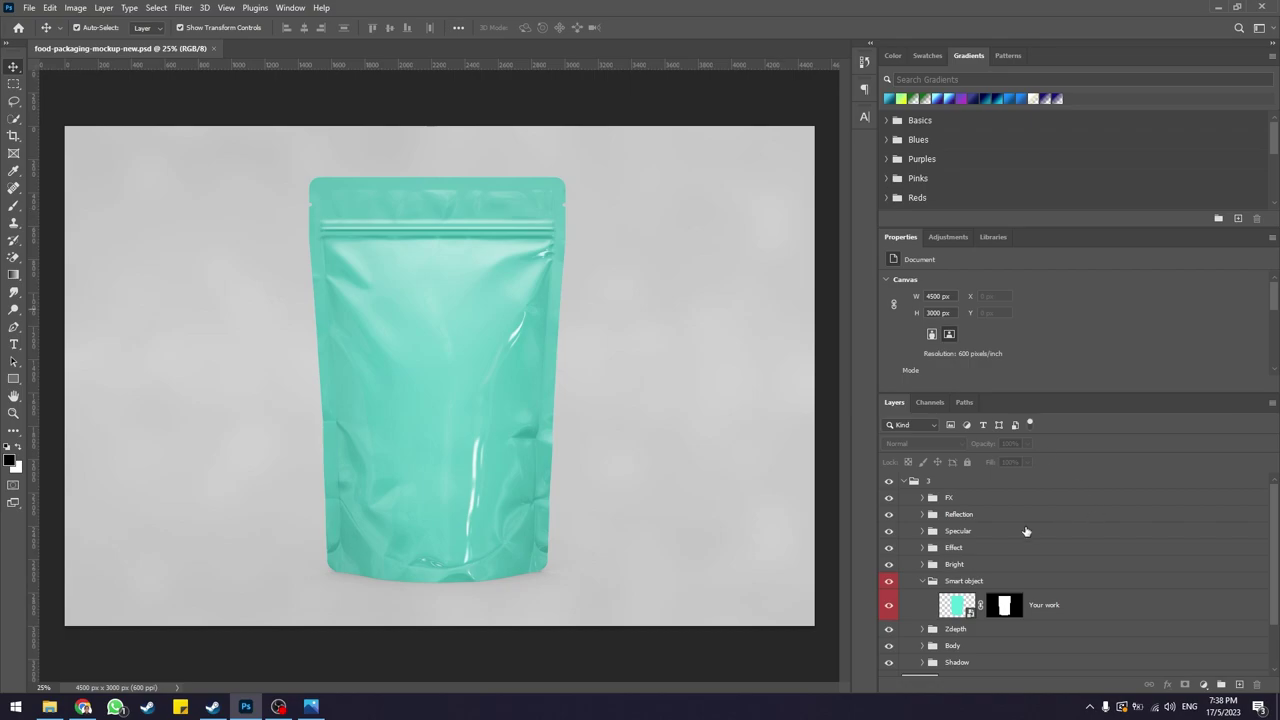
- Examine the mockup's layer groups, including the Smart object group and its Your work layer
scroll(1015, 560, down, 2)
scroll(1010, 575, up, 2)
scroll(1060, 560, down, 2)
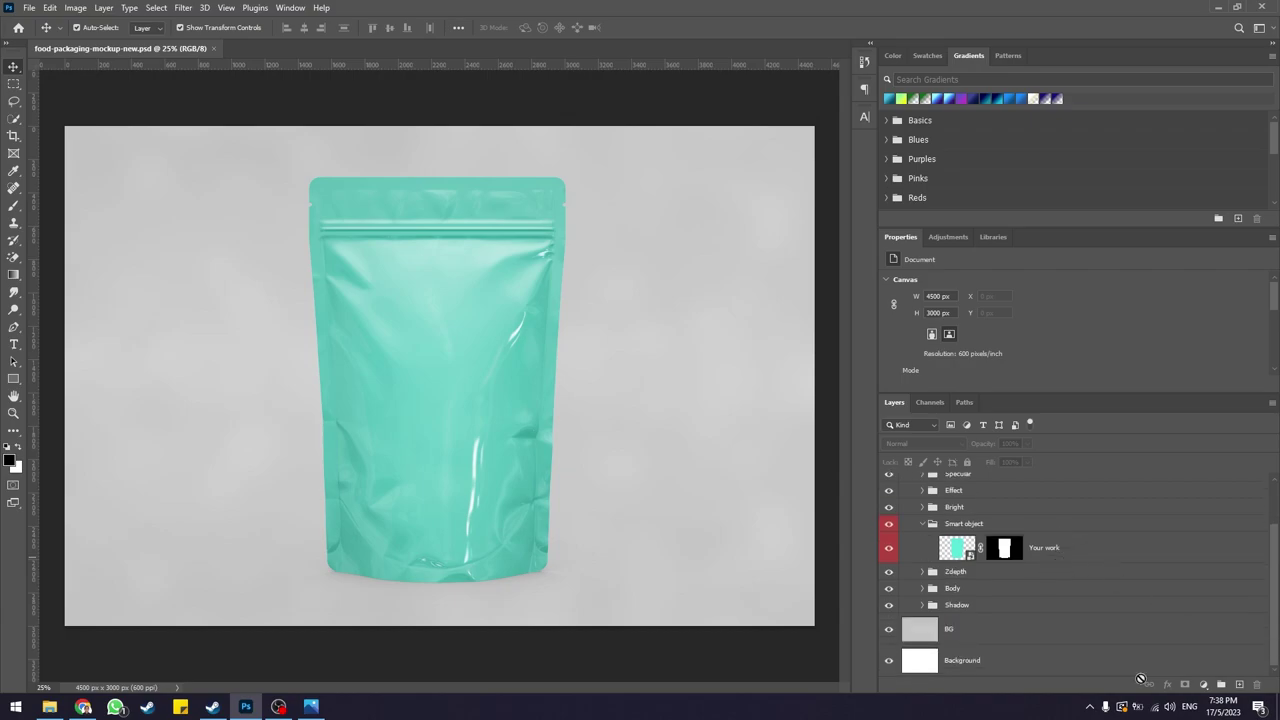
scroll(1030, 497, up, 2)
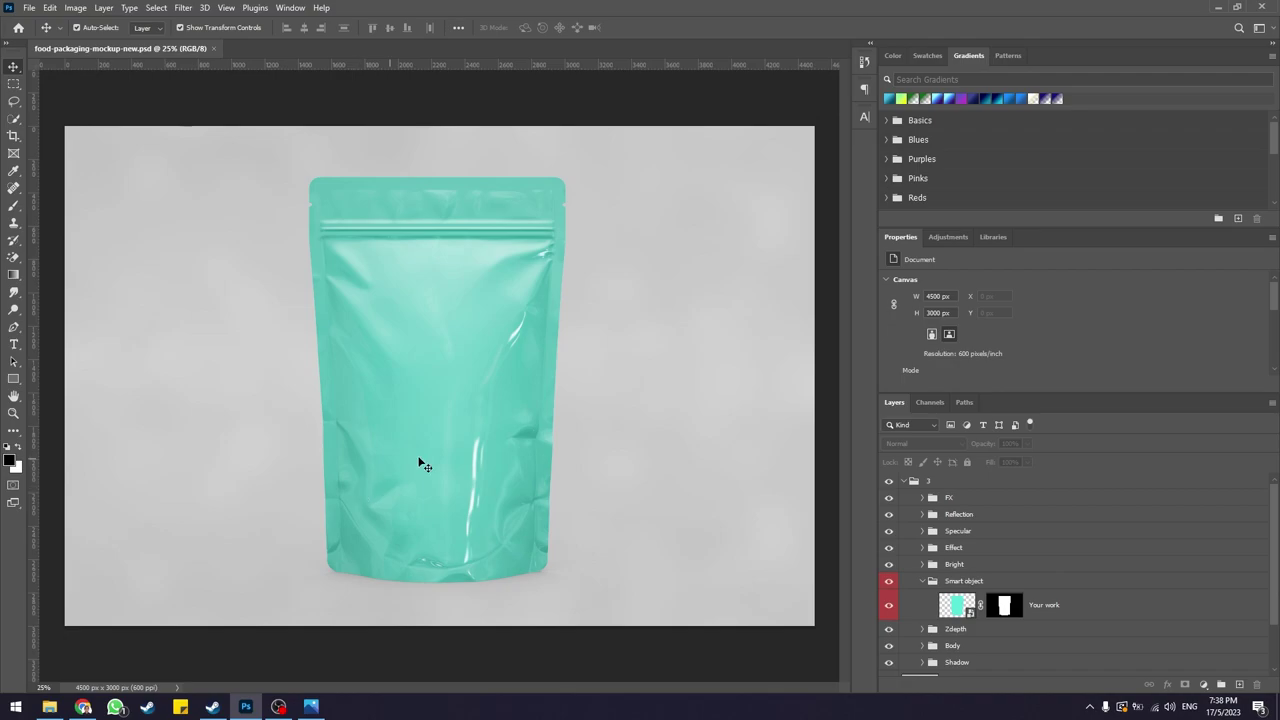
click(1061, 607)
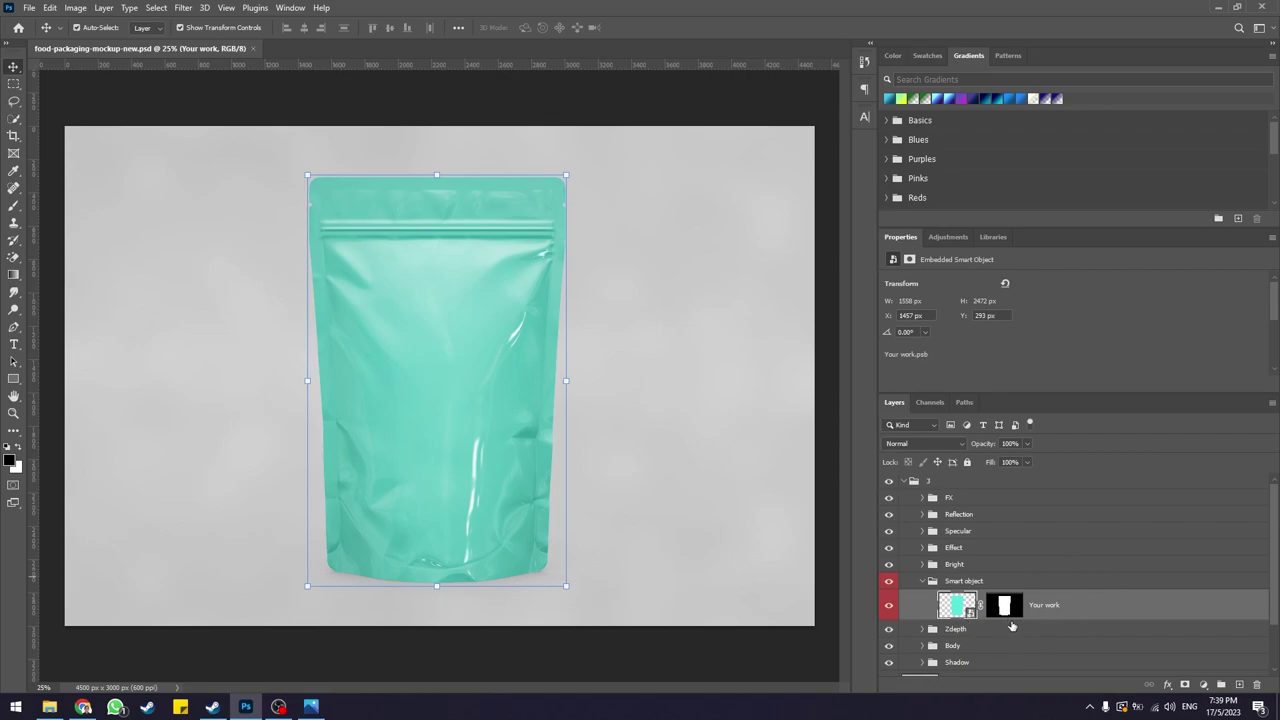
click(800, 662)
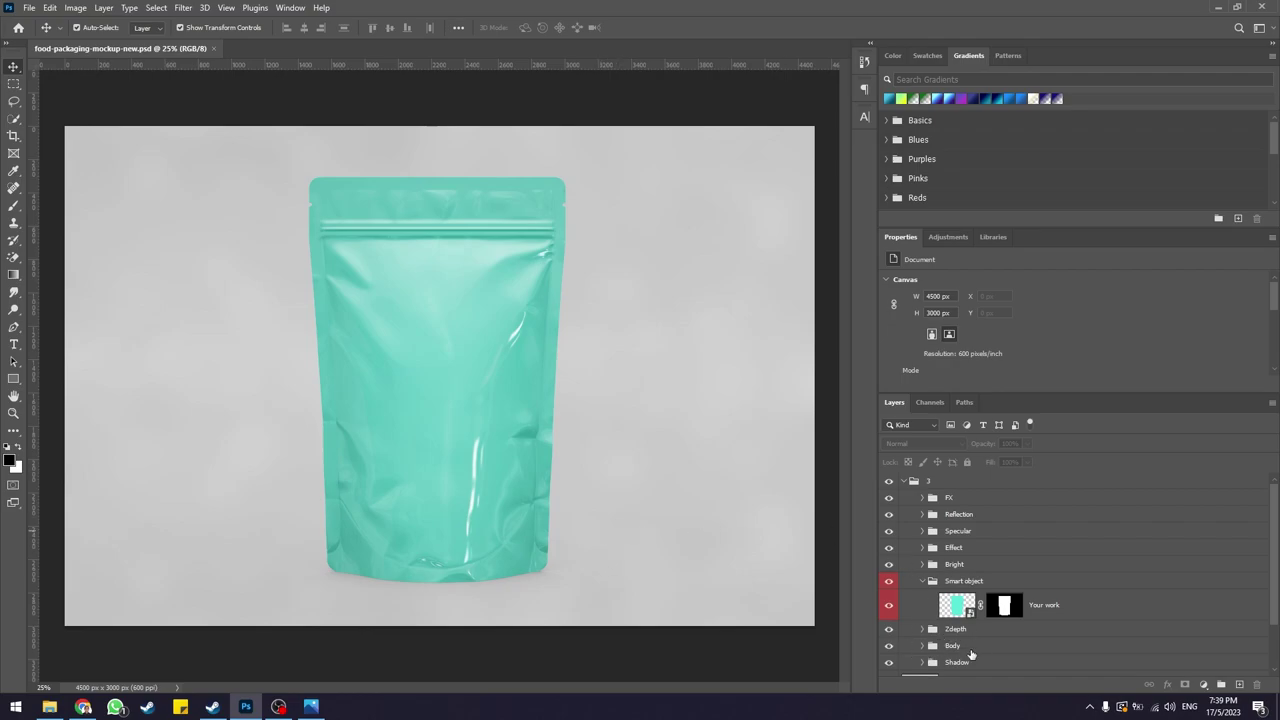
click(962, 585)
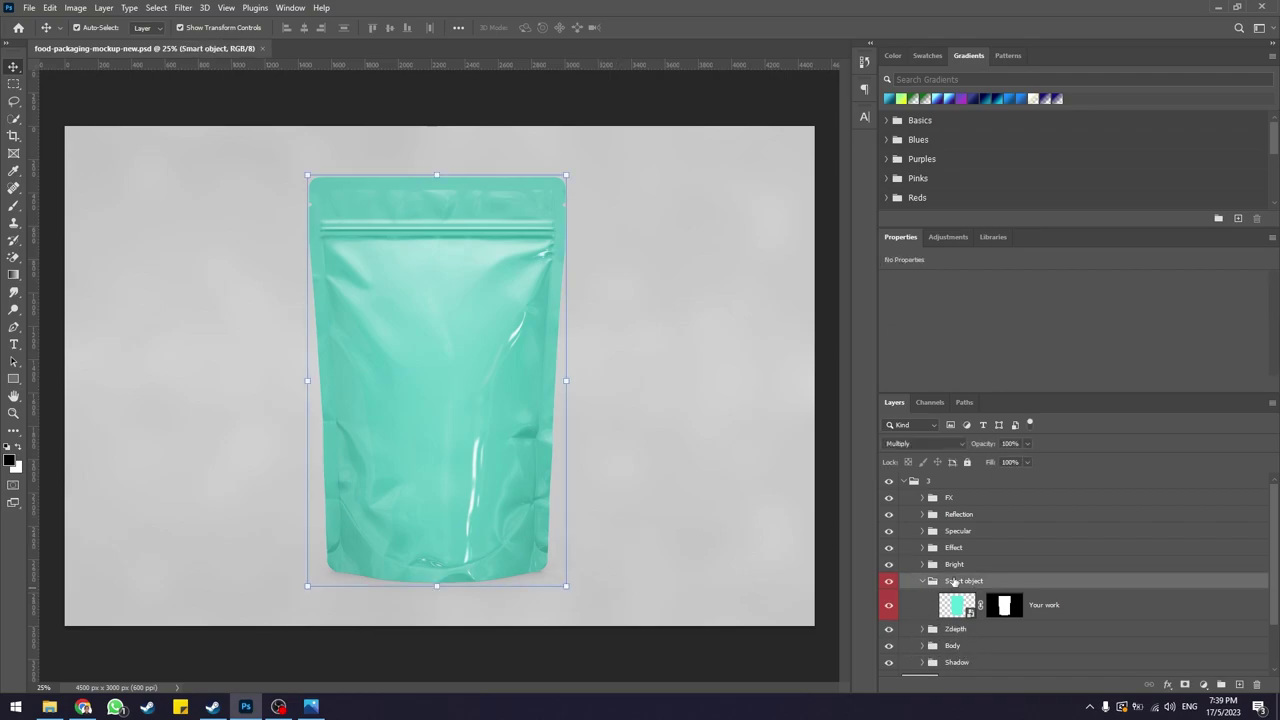
- Open the contents of the Your work smart object for editing
scroll(955, 582, down, 1)
click(949, 580)
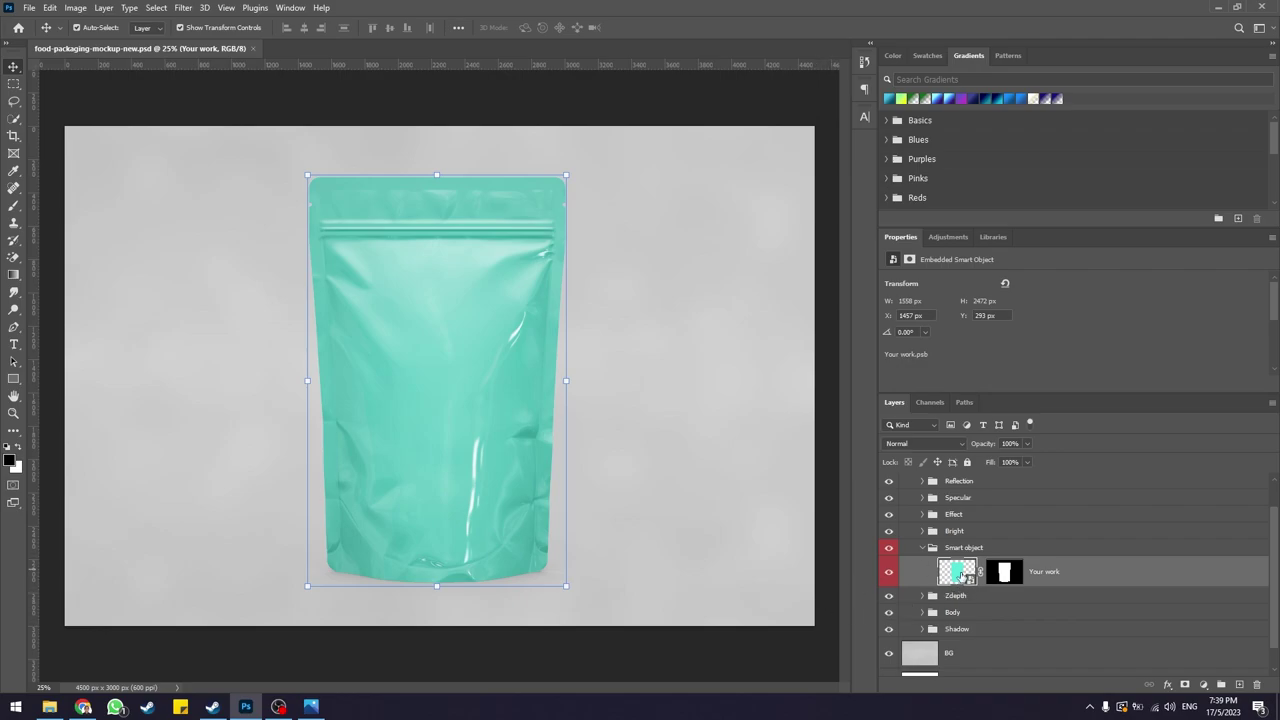
double_click(953, 571)
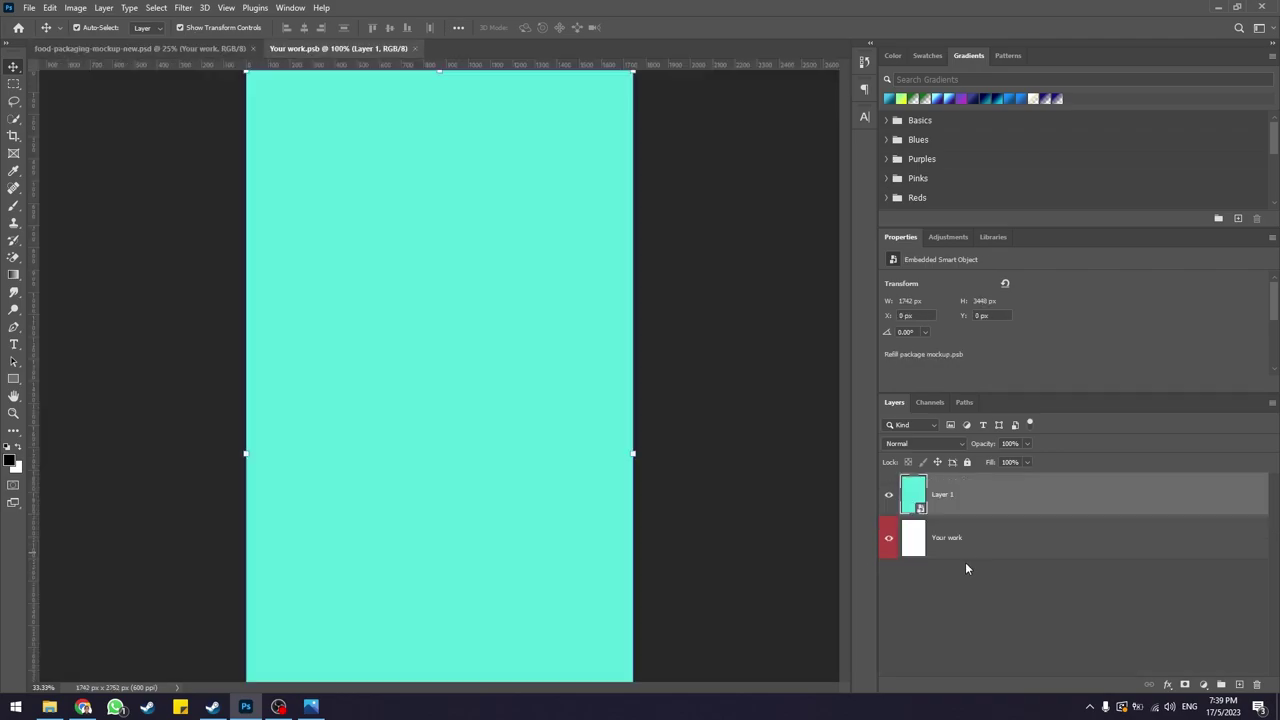
- Compare the pouch mockup document with the artwork in Your work.psb
key(ctrl+Tab)
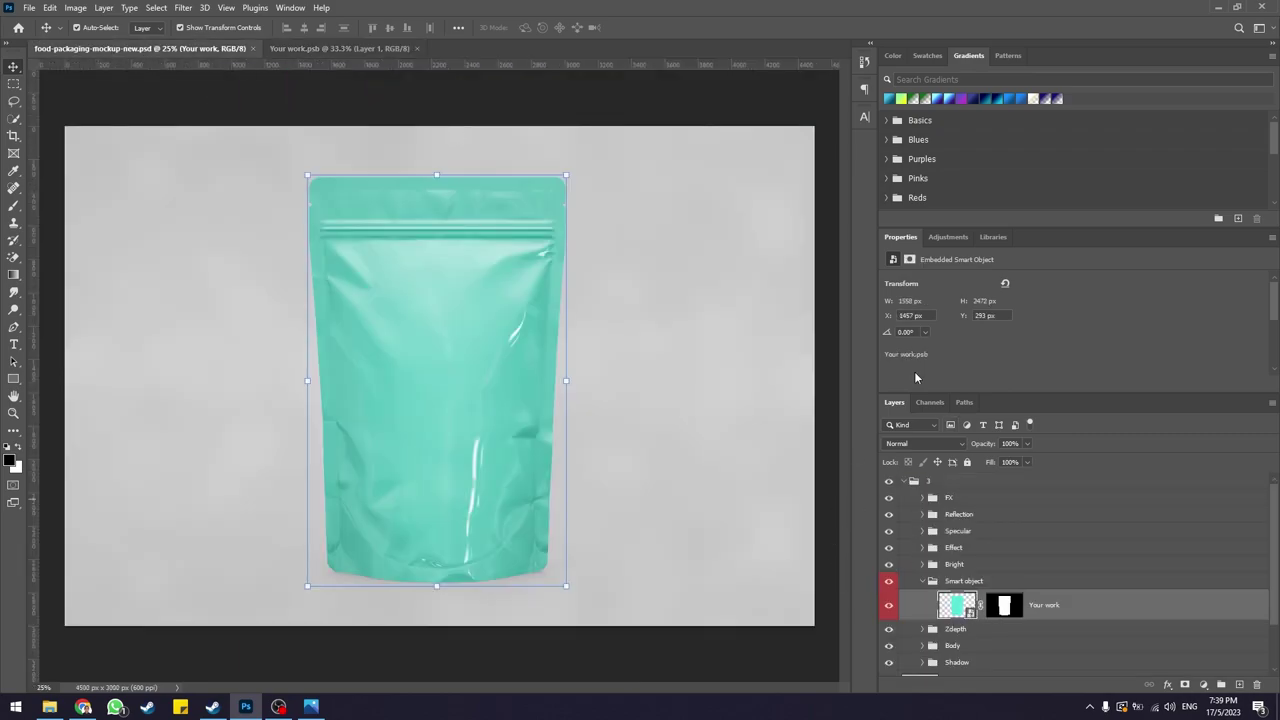
click(330, 48)
click(660, 390)
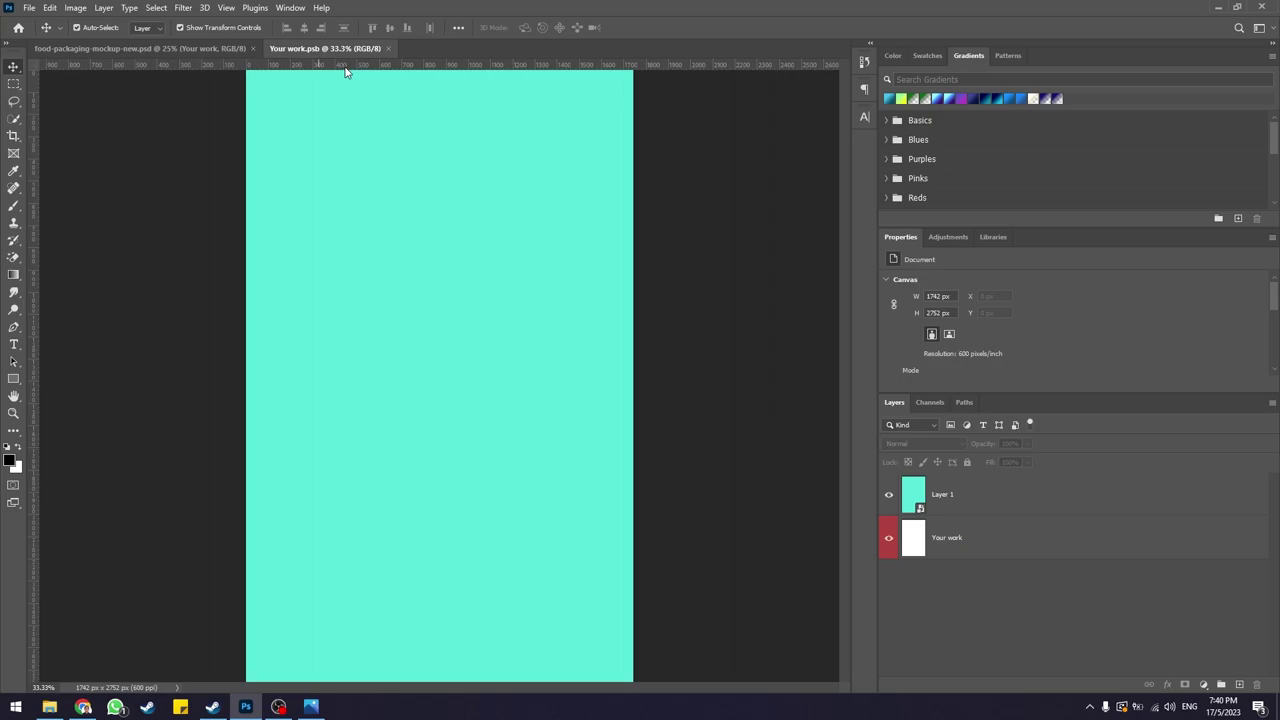
click(143, 49)
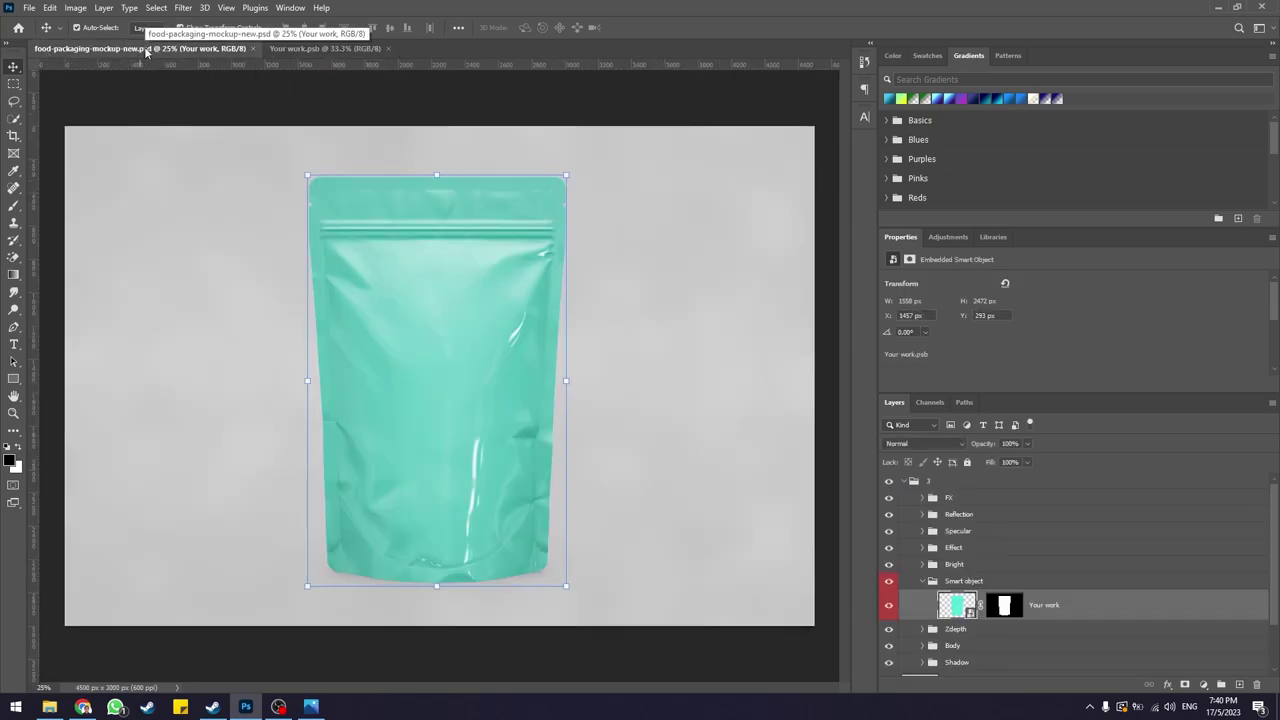
click(320, 48)
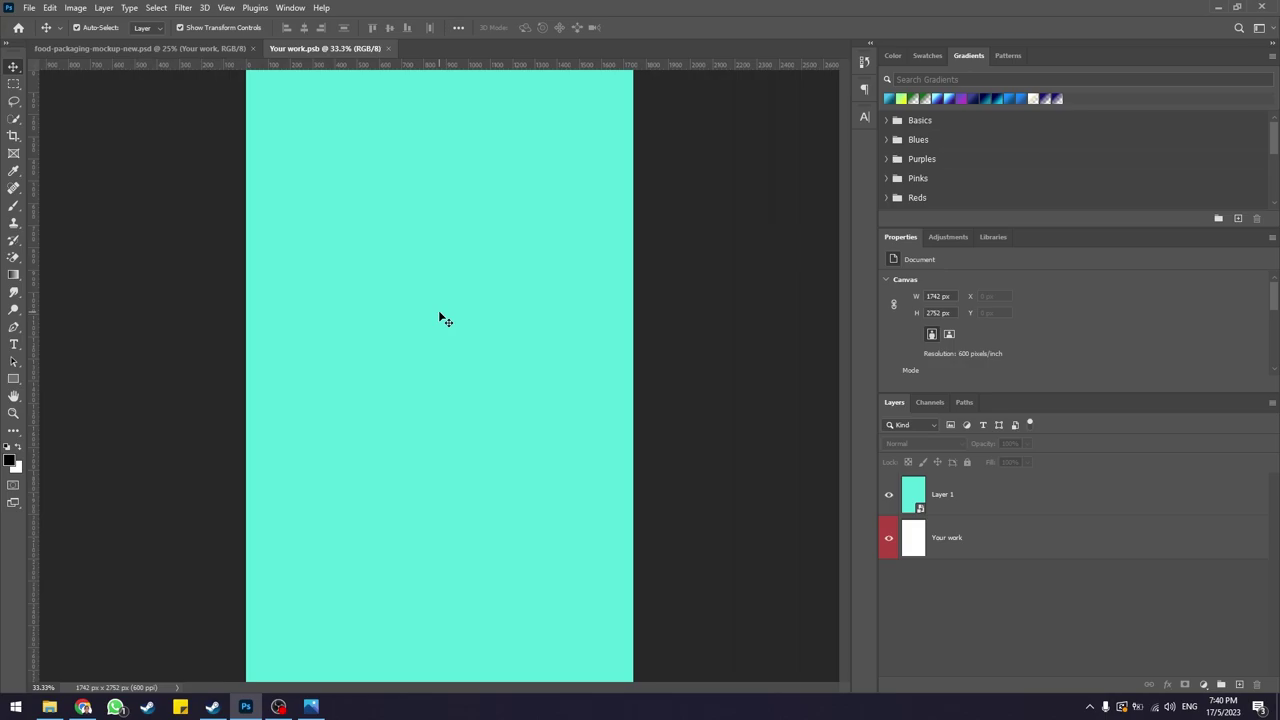
- Open the contents of the Layer 1 smart object nested inside Your work.psb
click(443, 228)
click(677, 177)
click(915, 505)
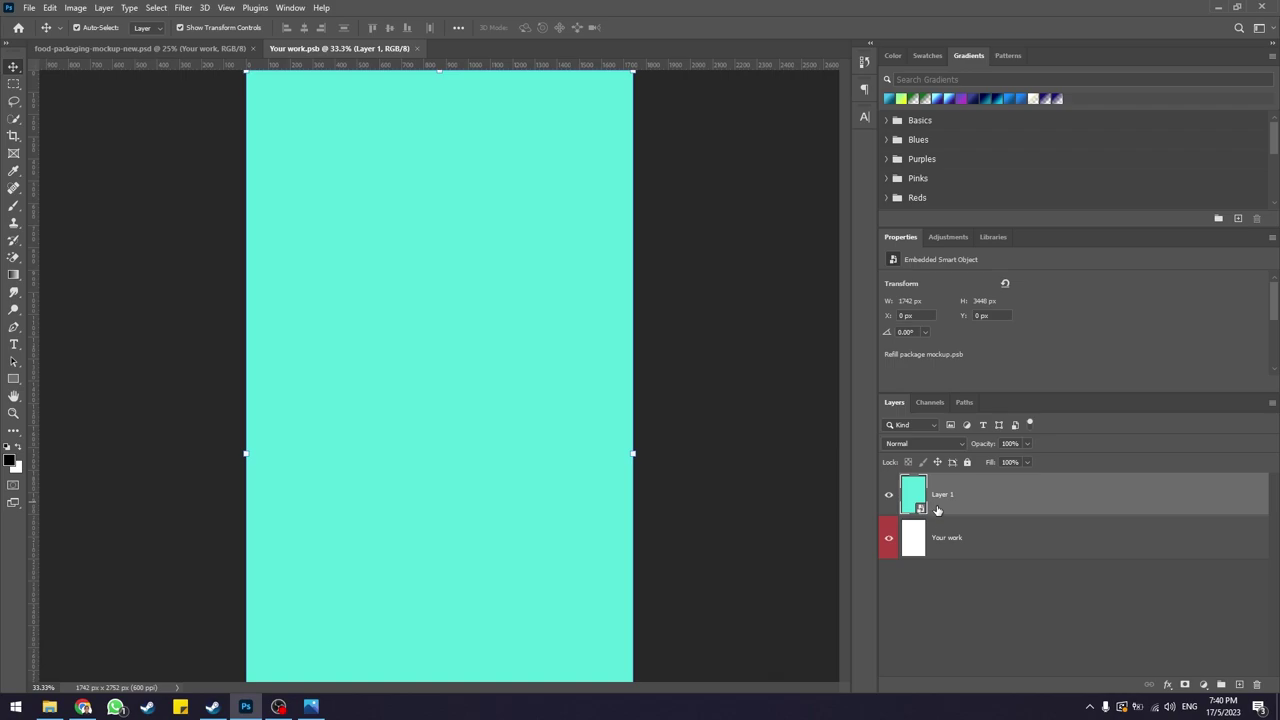
double_click(918, 492)
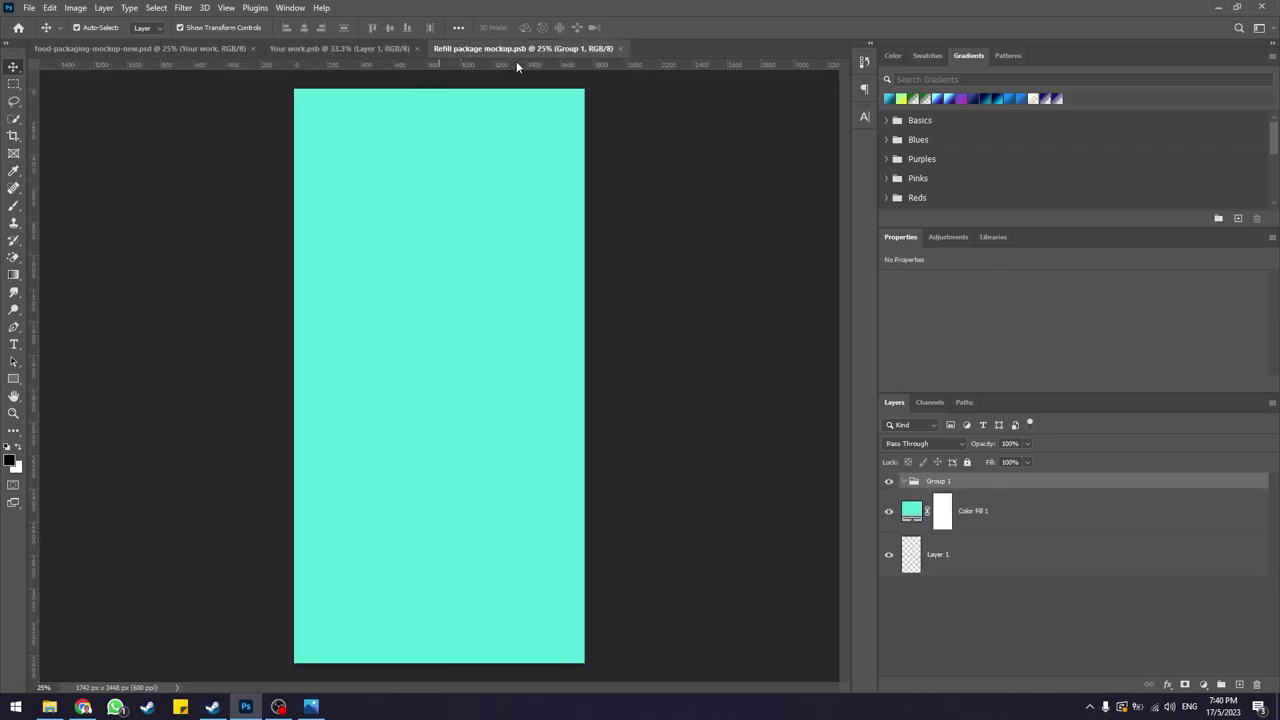
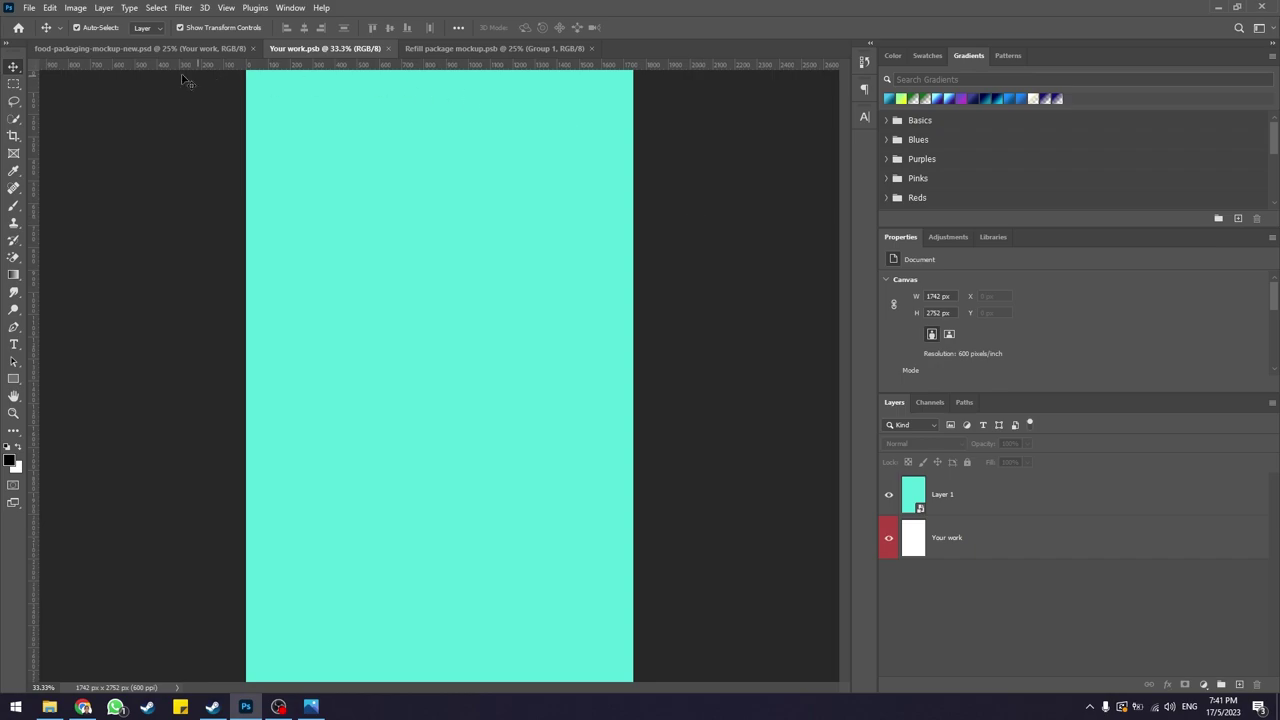
- Return to the food-packaging-mockup-new.psd document and deselect the Your work layer without transforming it
click(122, 52)
click(573, 189)
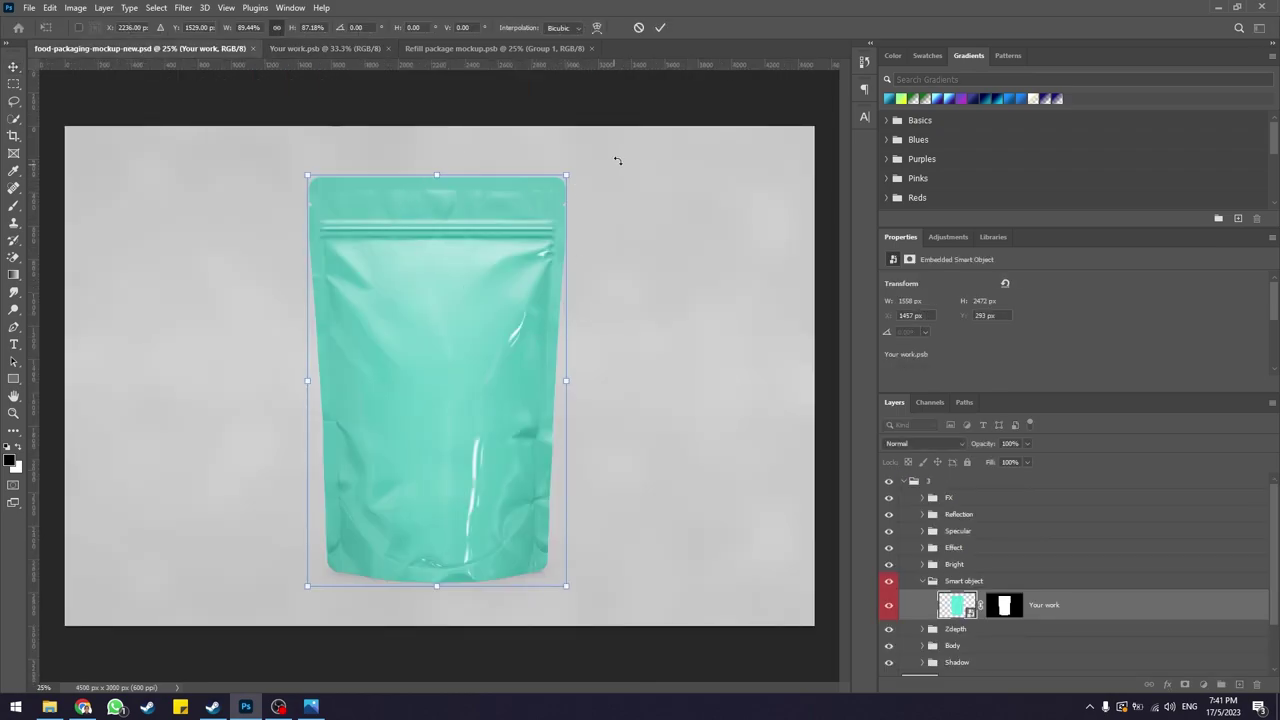
click(640, 27)
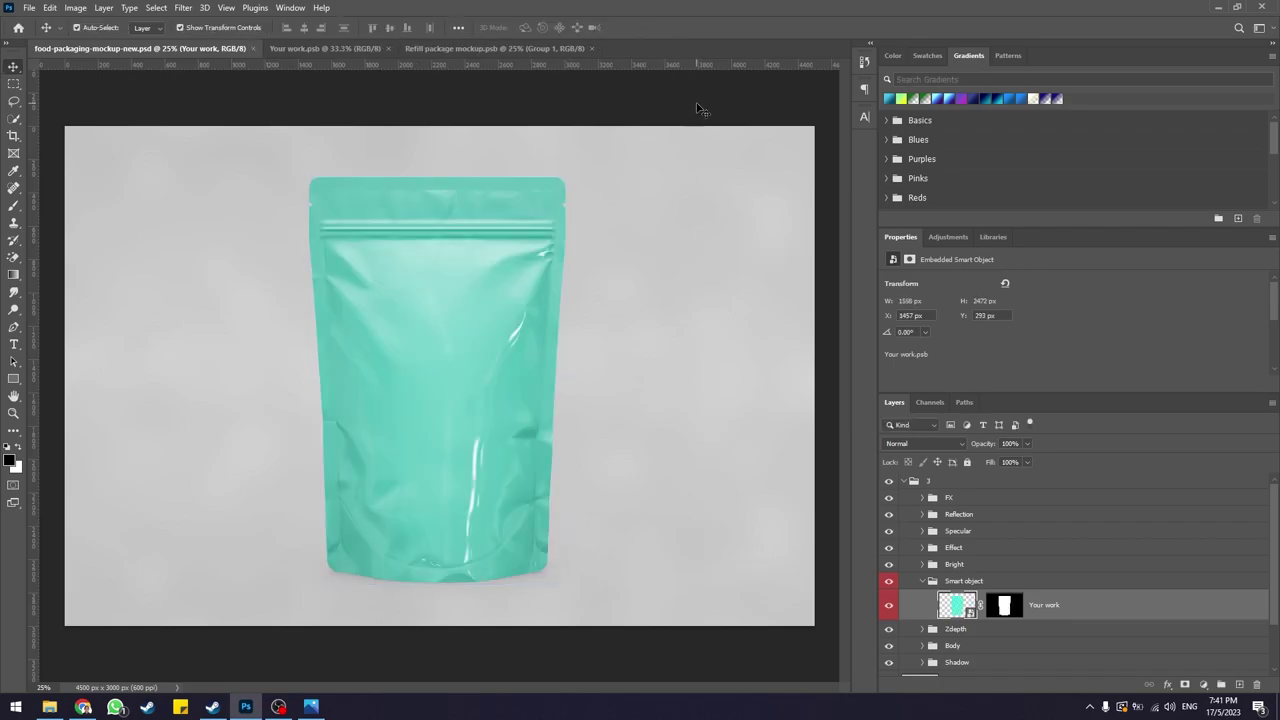
click(698, 108)
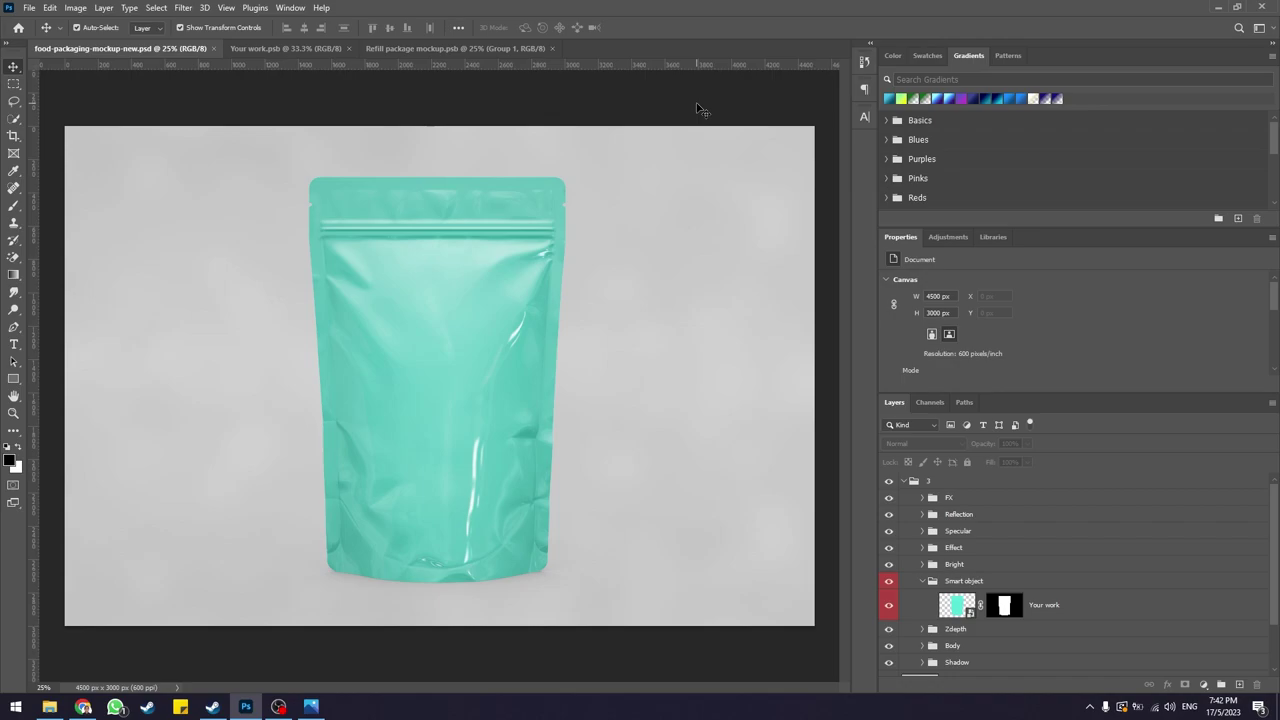
- Review how the pouch mockup, Your work.psb and Refill package mockup.psb are nested by comparing the three open documents
click(268, 48)
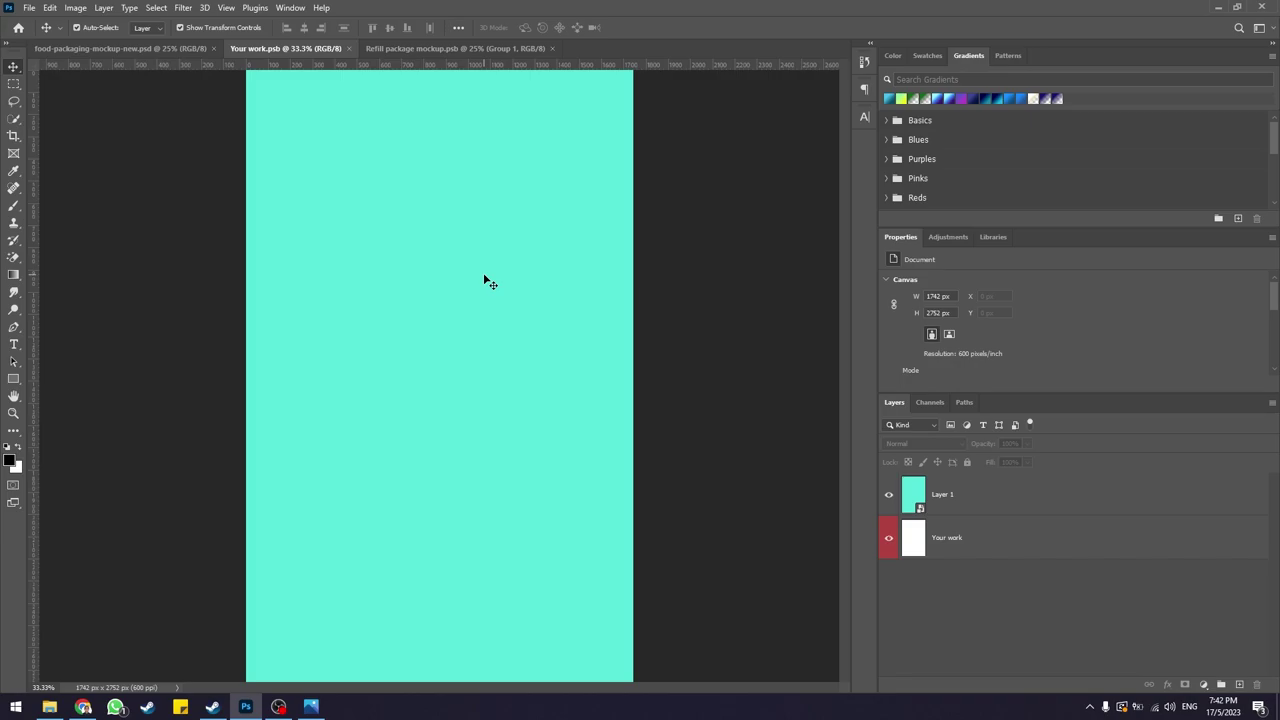
click(155, 50)
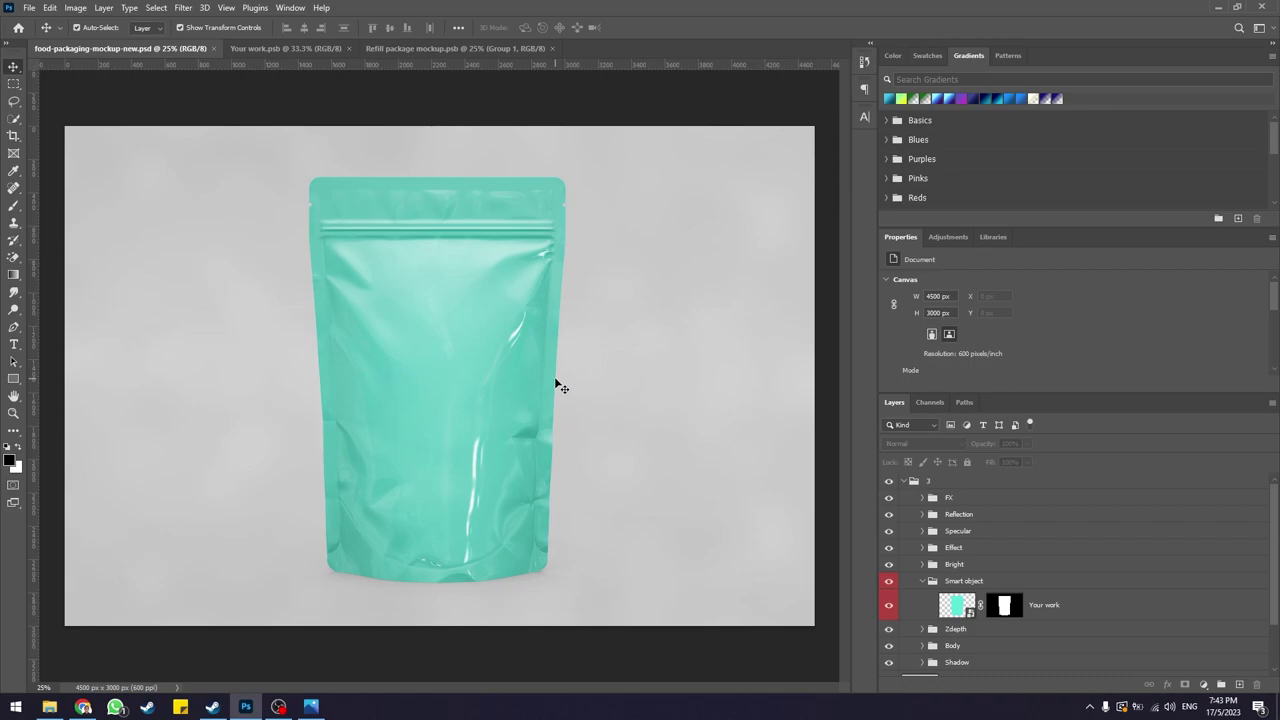
click(310, 49)
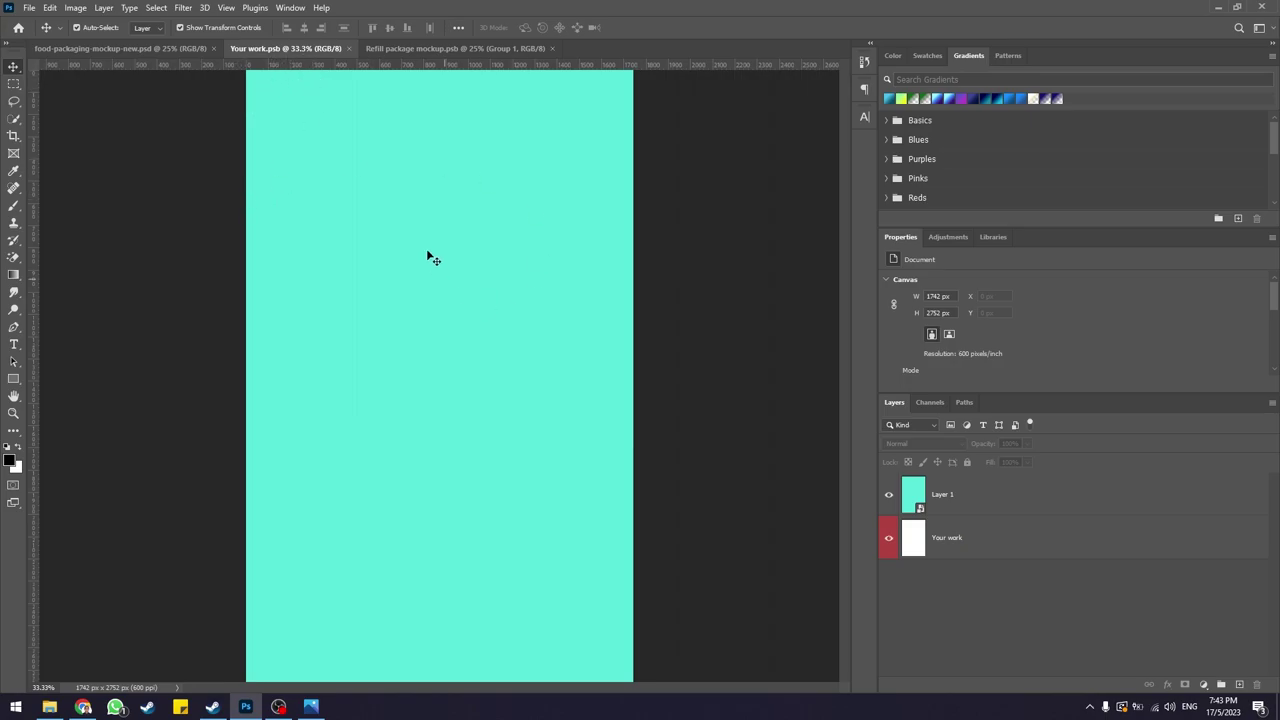
click(166, 48)
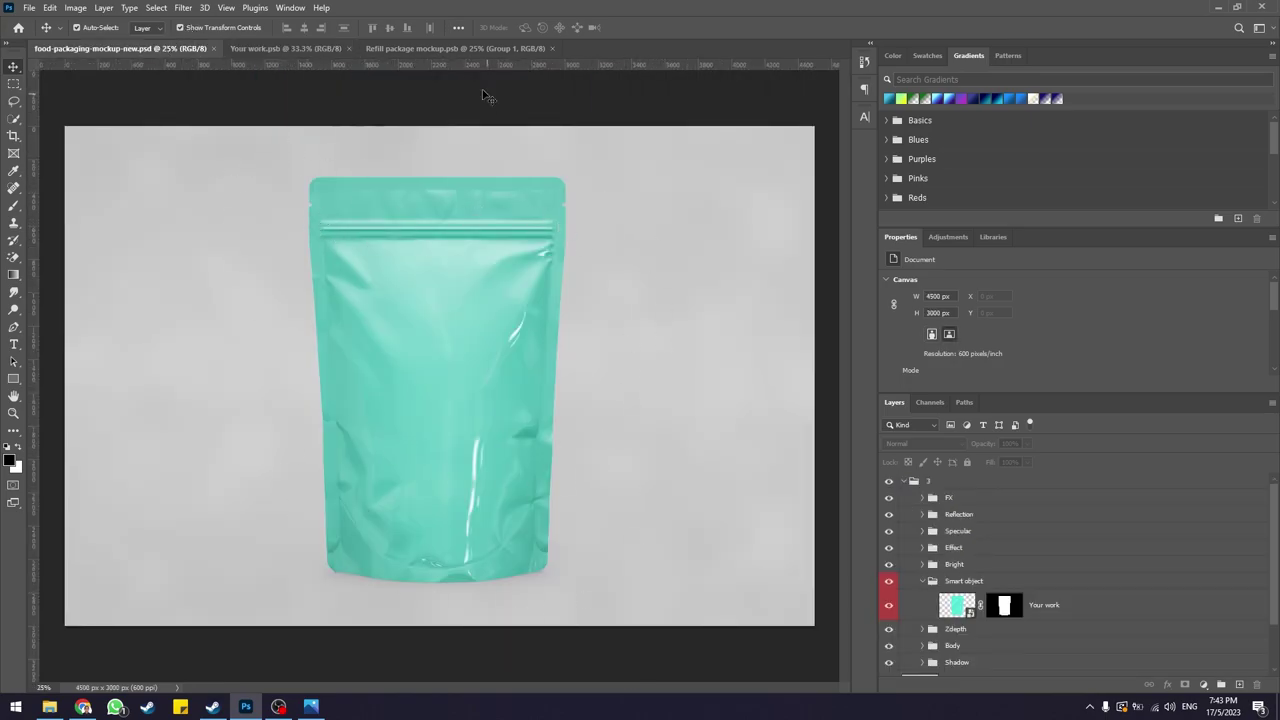
click(412, 46)
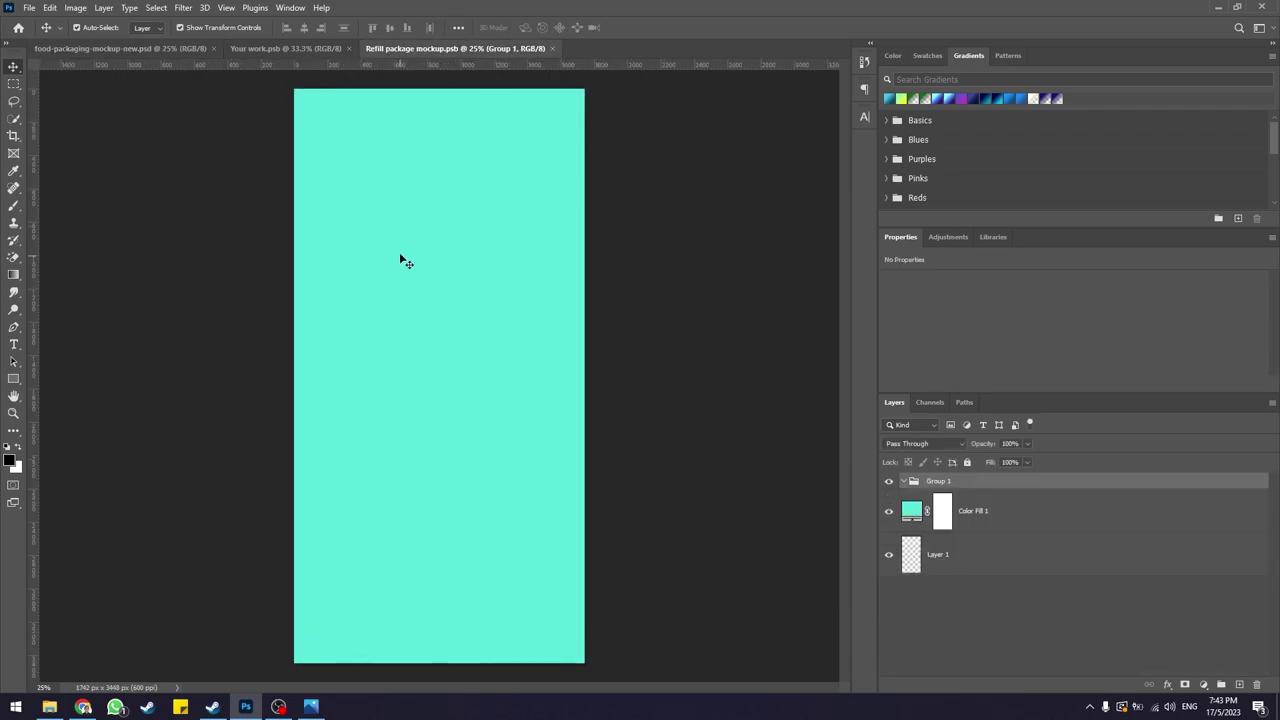
click(311, 48)
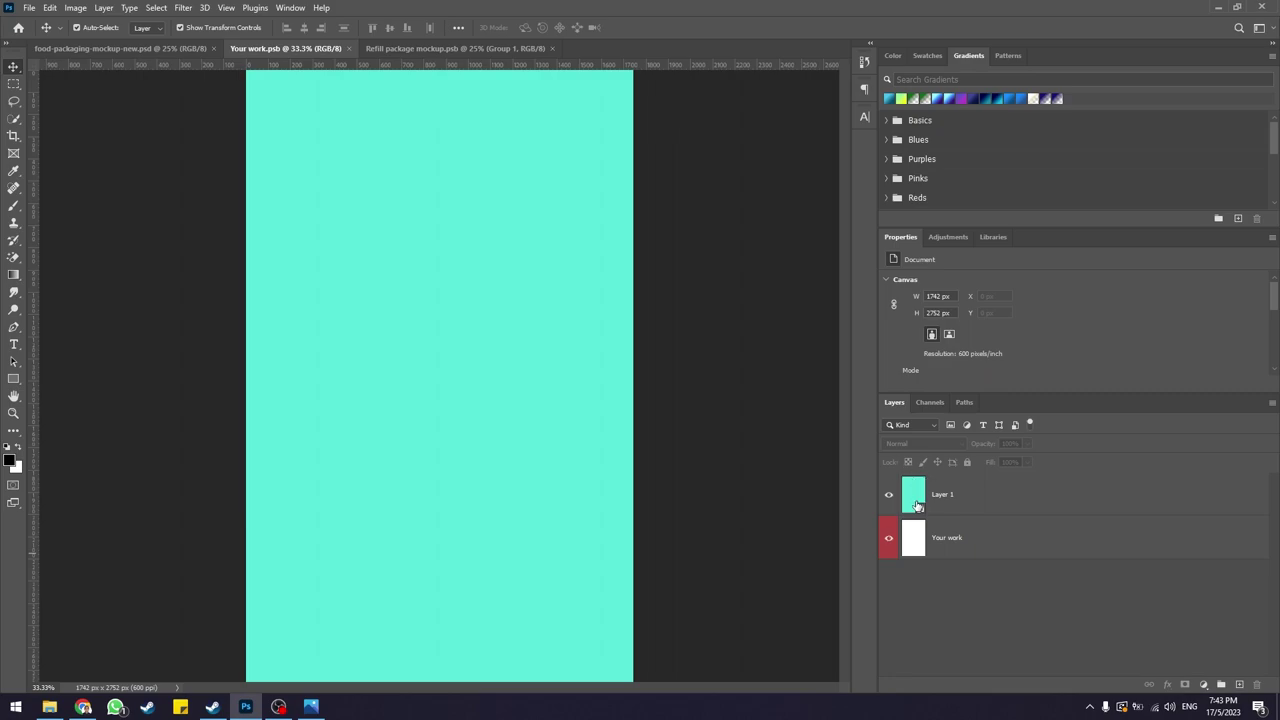
click(386, 50)
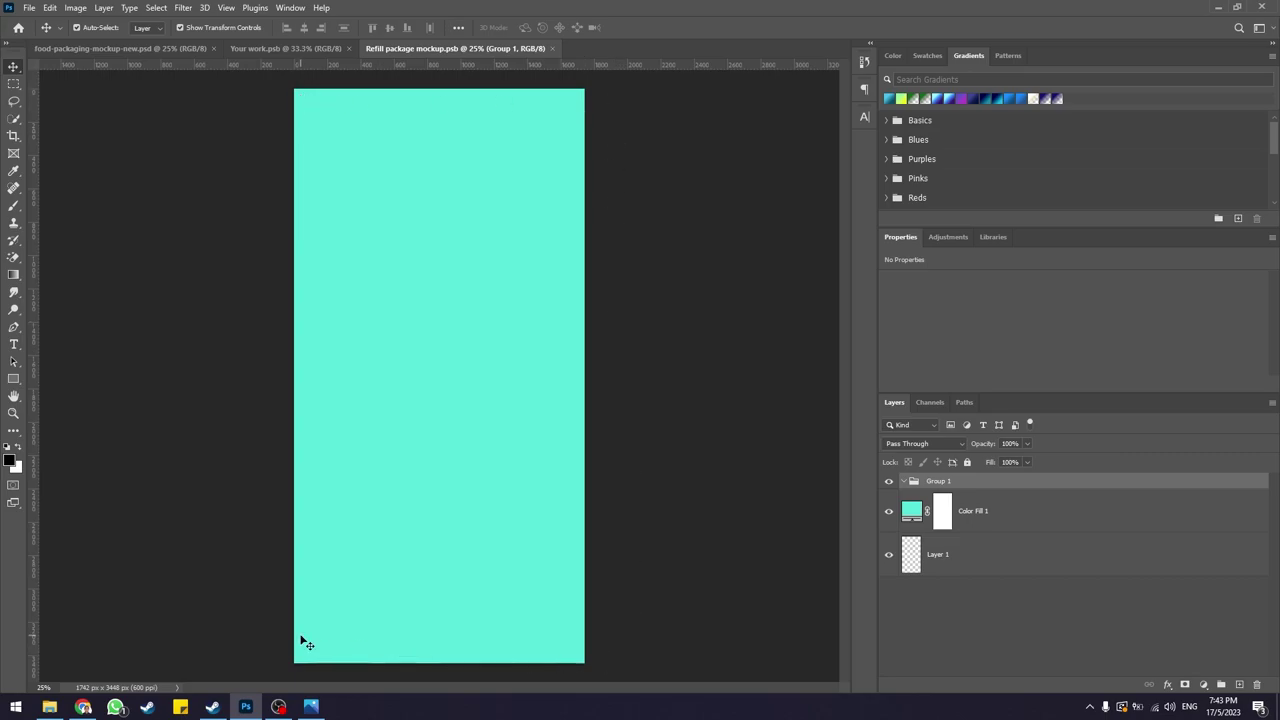
click(318, 46)
click(420, 48)
click(288, 46)
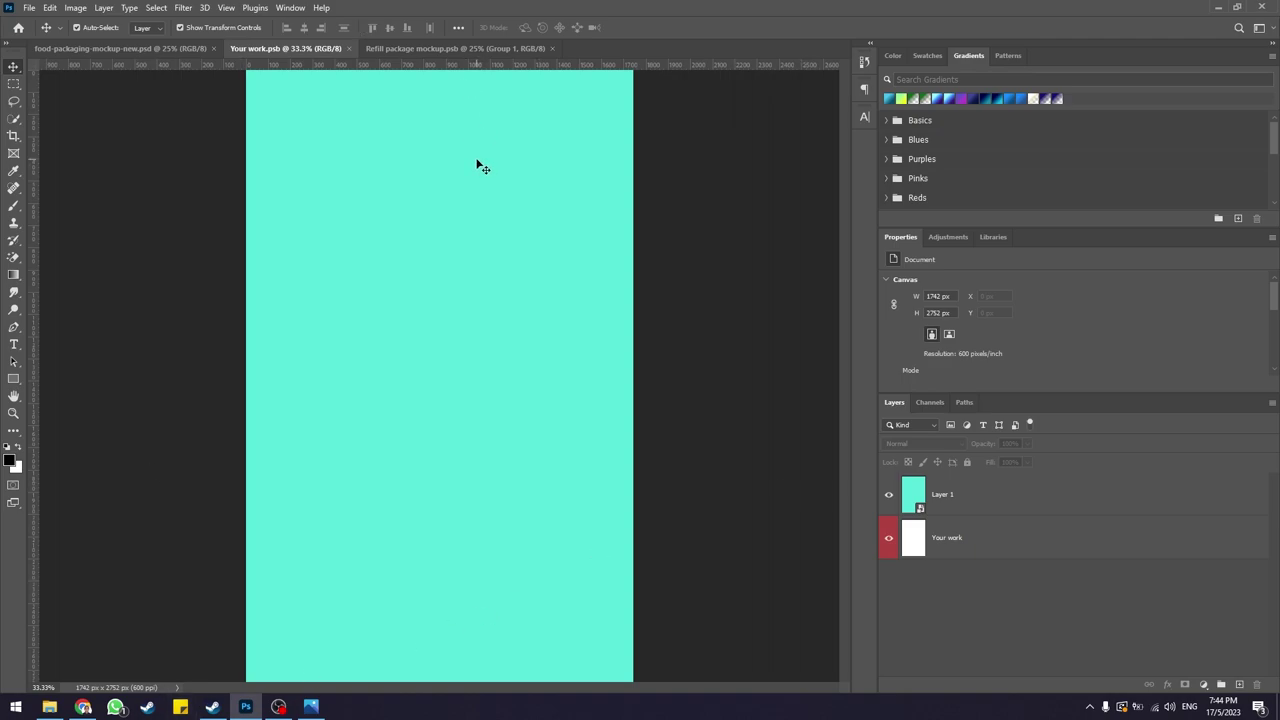
click(126, 50)
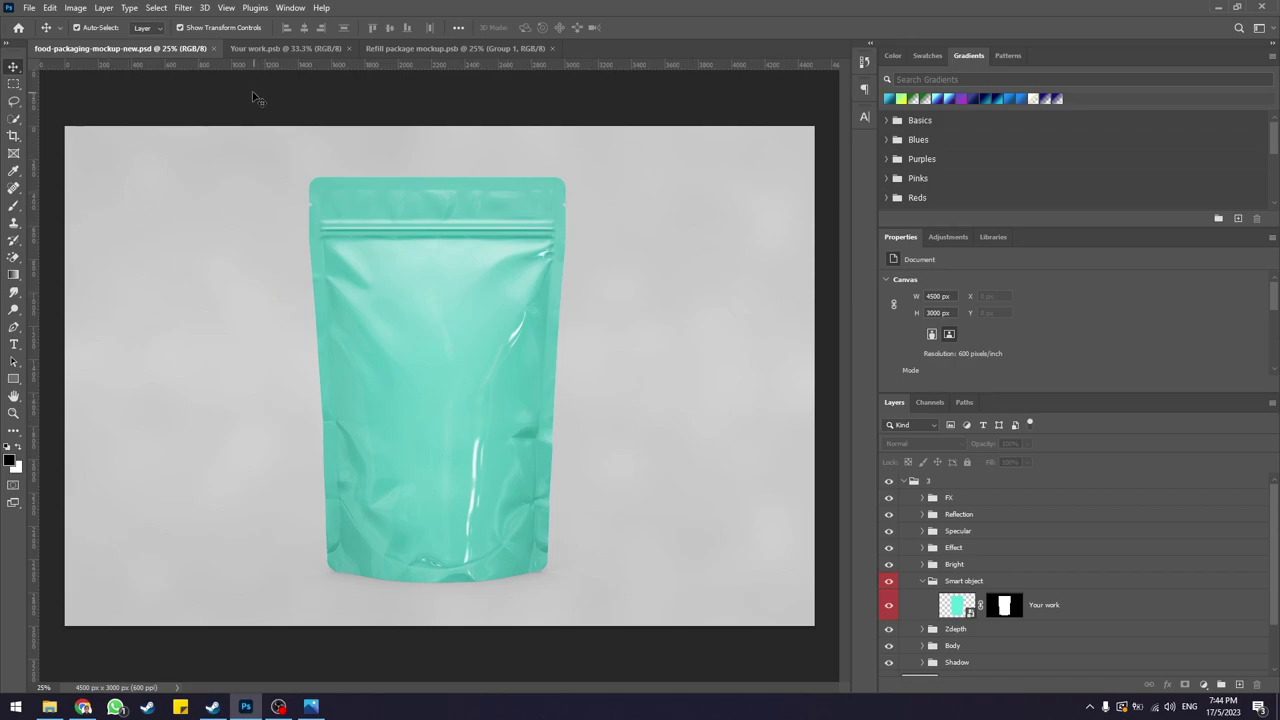
- From the mockup, open the Your work smart object and its nested Layer 1 contents, then put away the sample design image
double_click(955, 606)
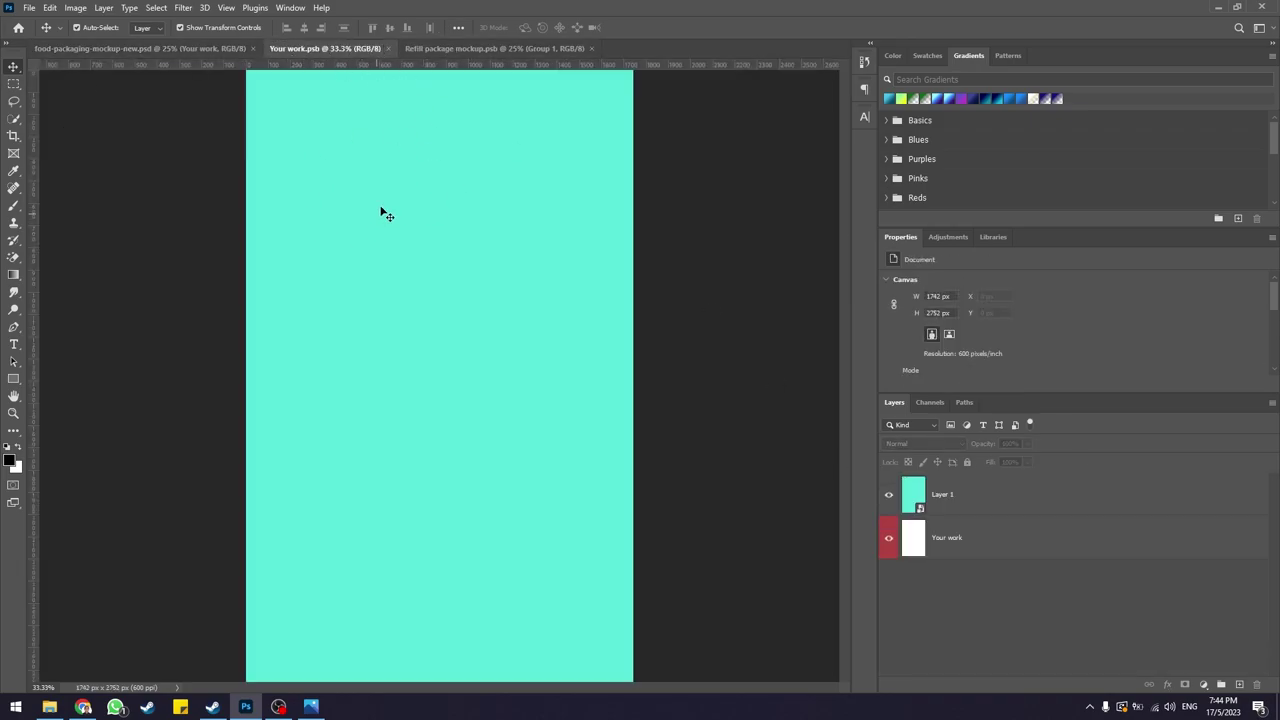
click(948, 508)
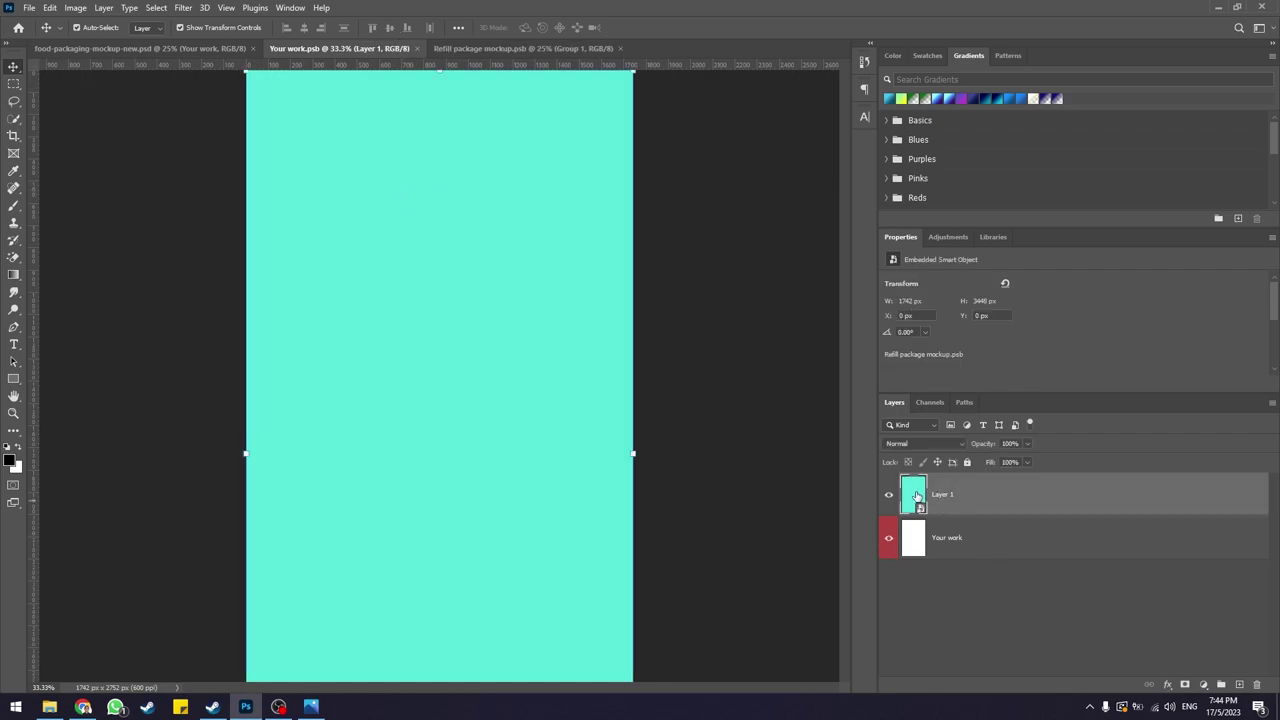
double_click(917, 496)
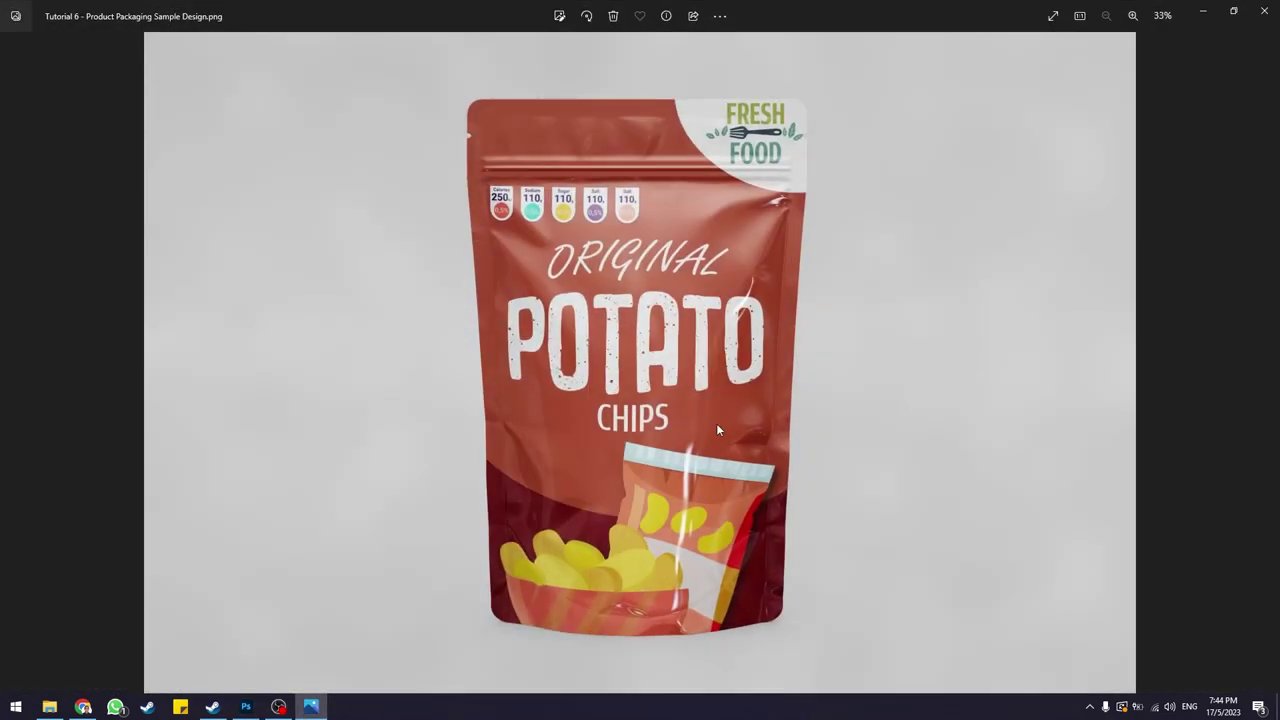
click(1204, 12)
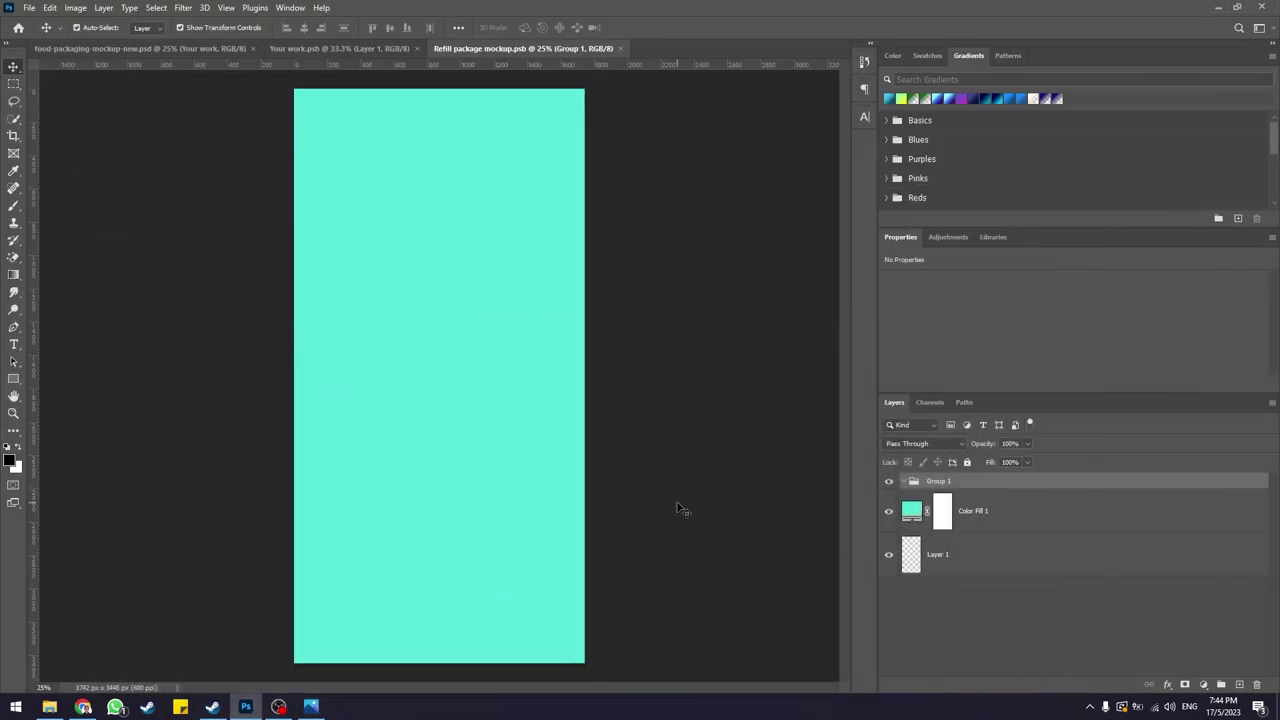
- Change the Color Fill 1 background in Refill package mockup.psb from turquoise to a dark red
double_click(911, 511)
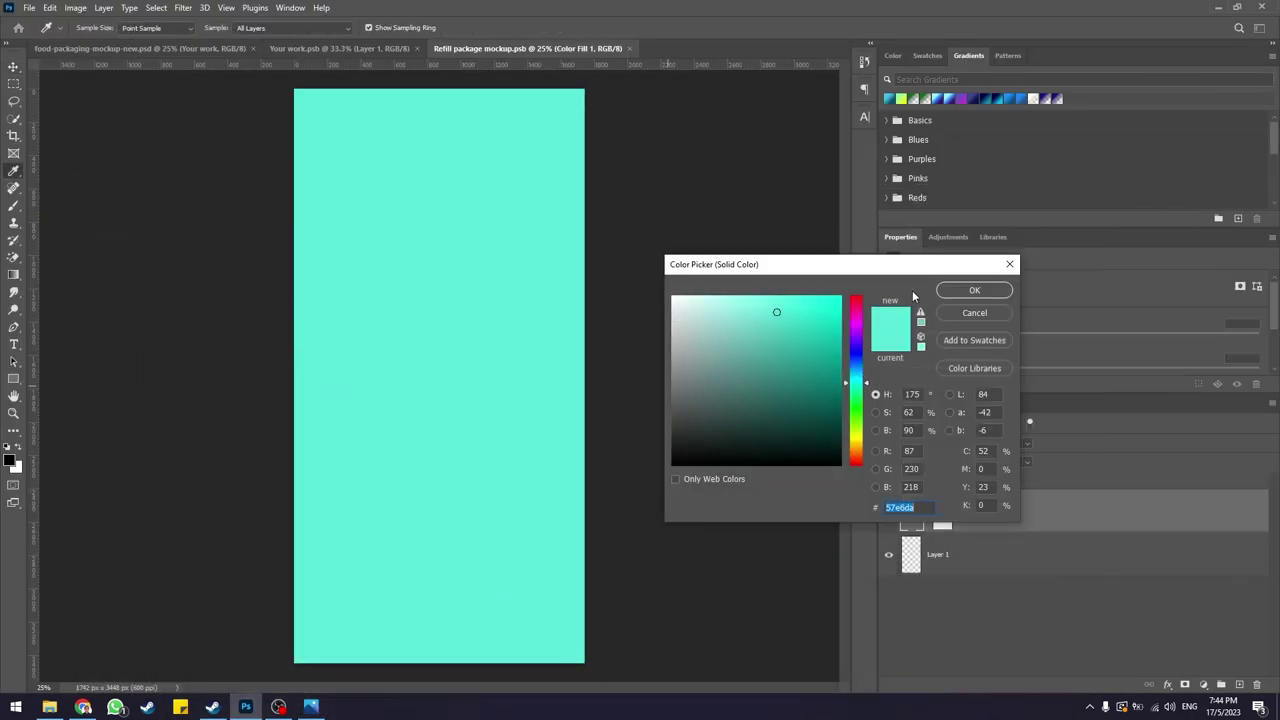
click(974, 290)
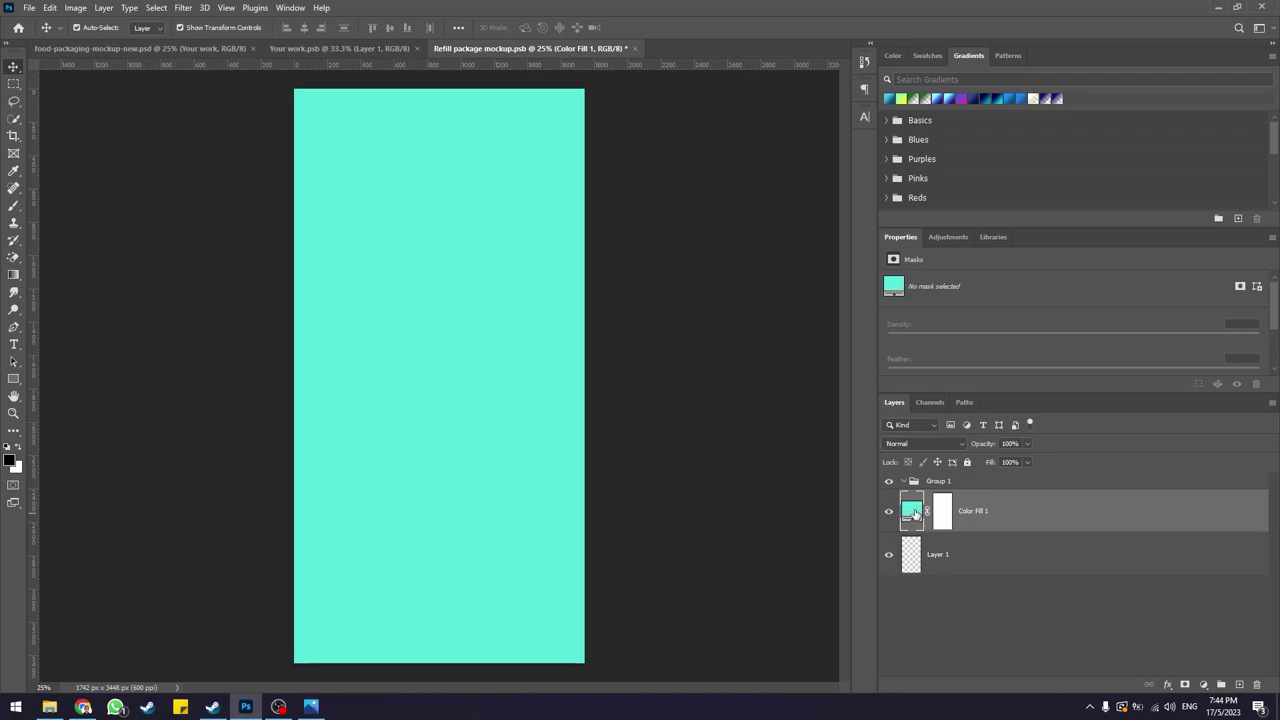
double_click(911, 511)
drag(855, 263, 809, 263)
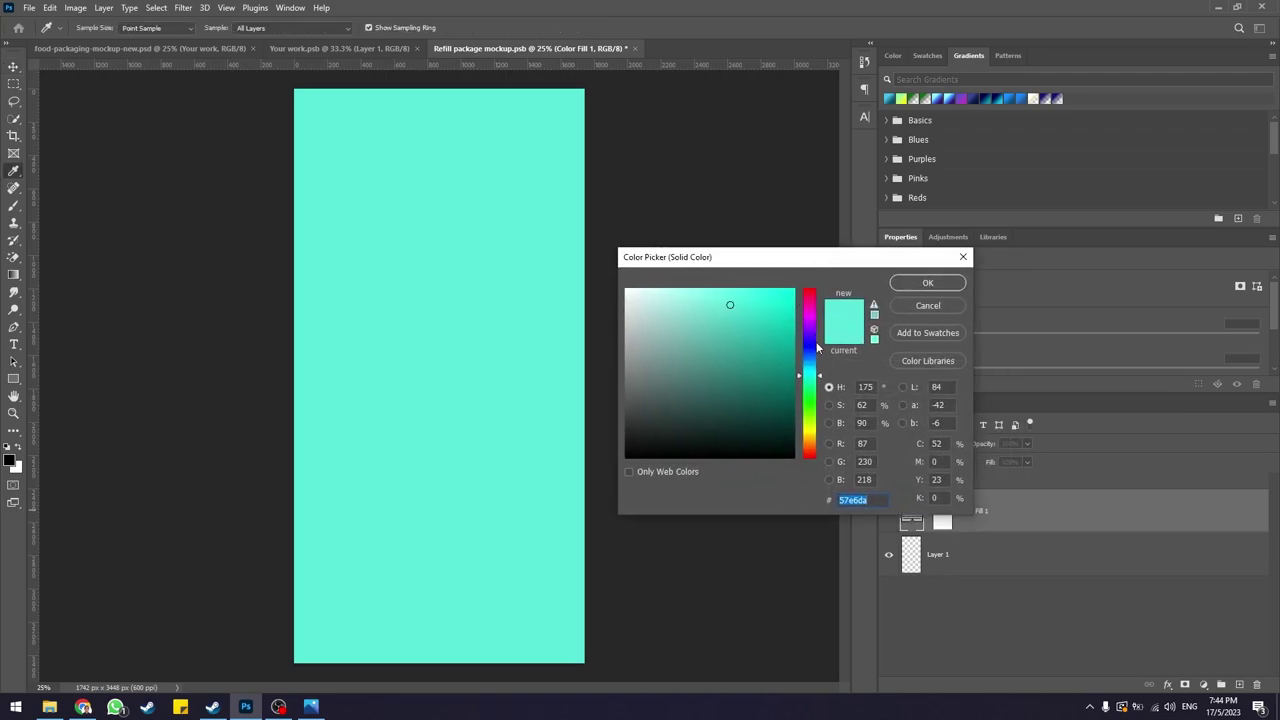
click(810, 293)
mouse_move(787, 313)
mouse_down()
mouse_move(774, 366)
mouse_move(785, 393)
mouse_up()
click(928, 283)
key(v)
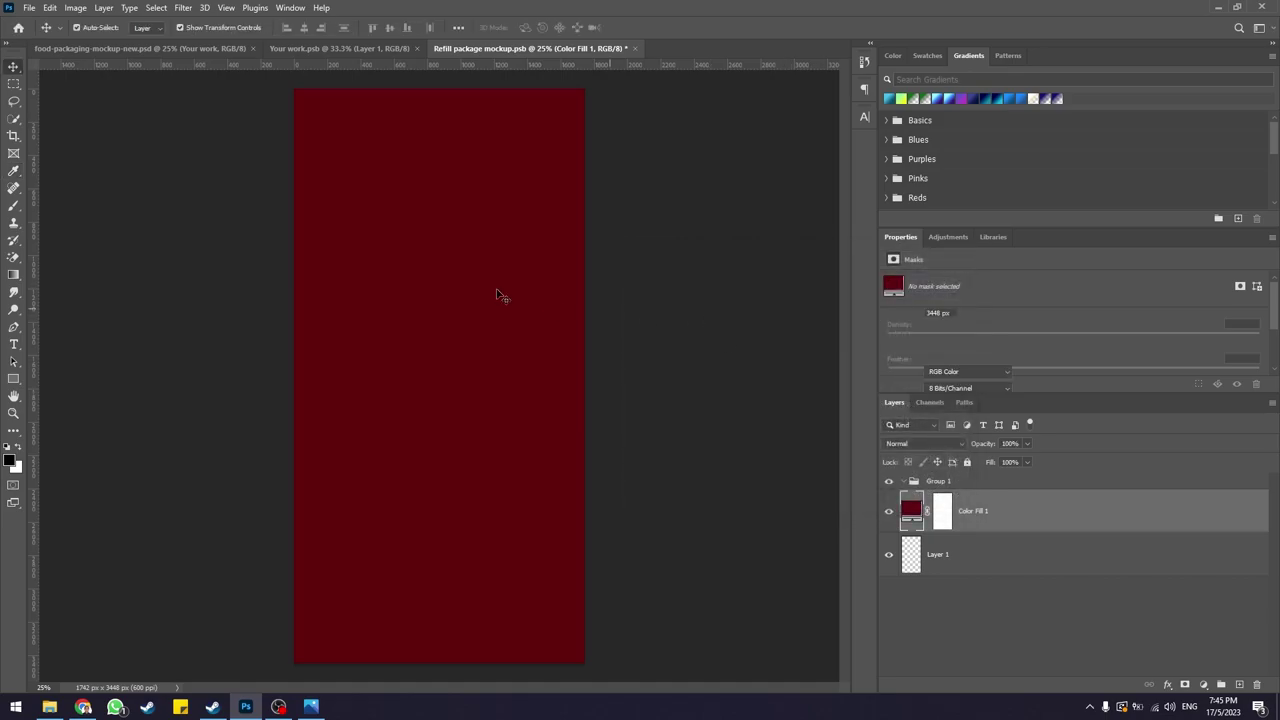
click(535, 108)
- Consult the sample design image, then draw an ellipse about 3601 × 2864 px over the upper part of the package
click(311, 707)
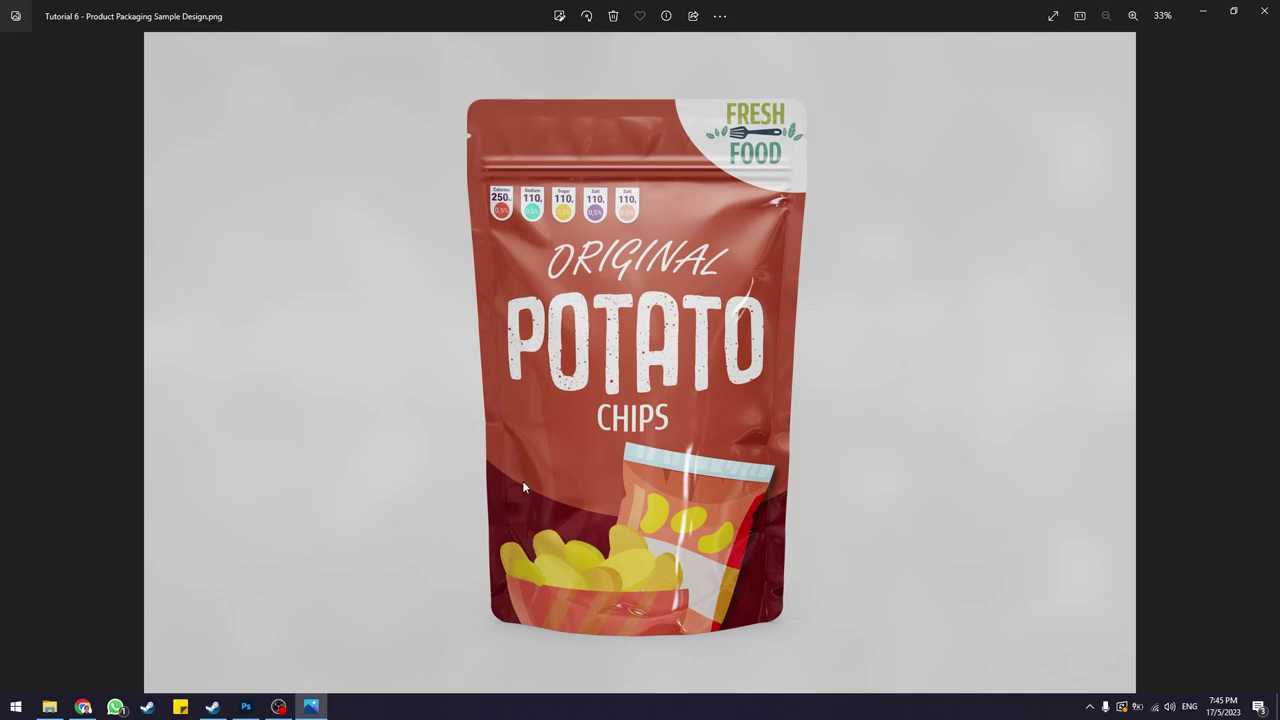
click(1203, 12)
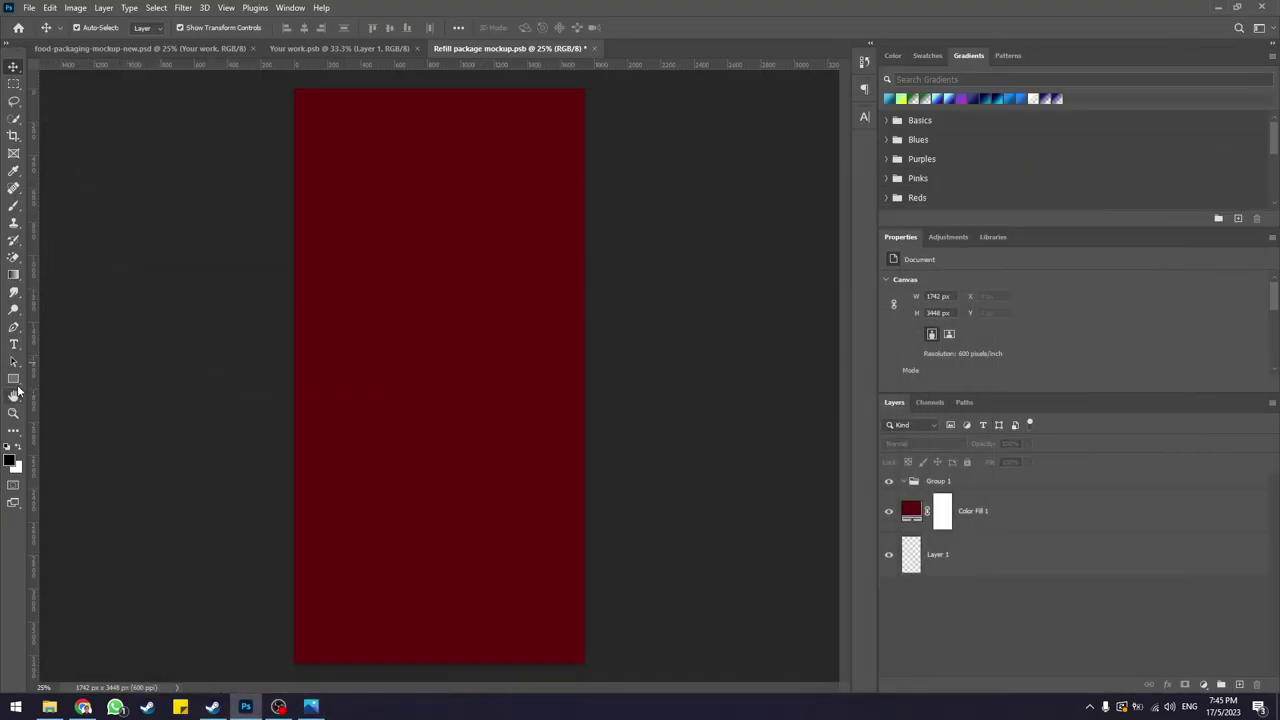
click(15, 384)
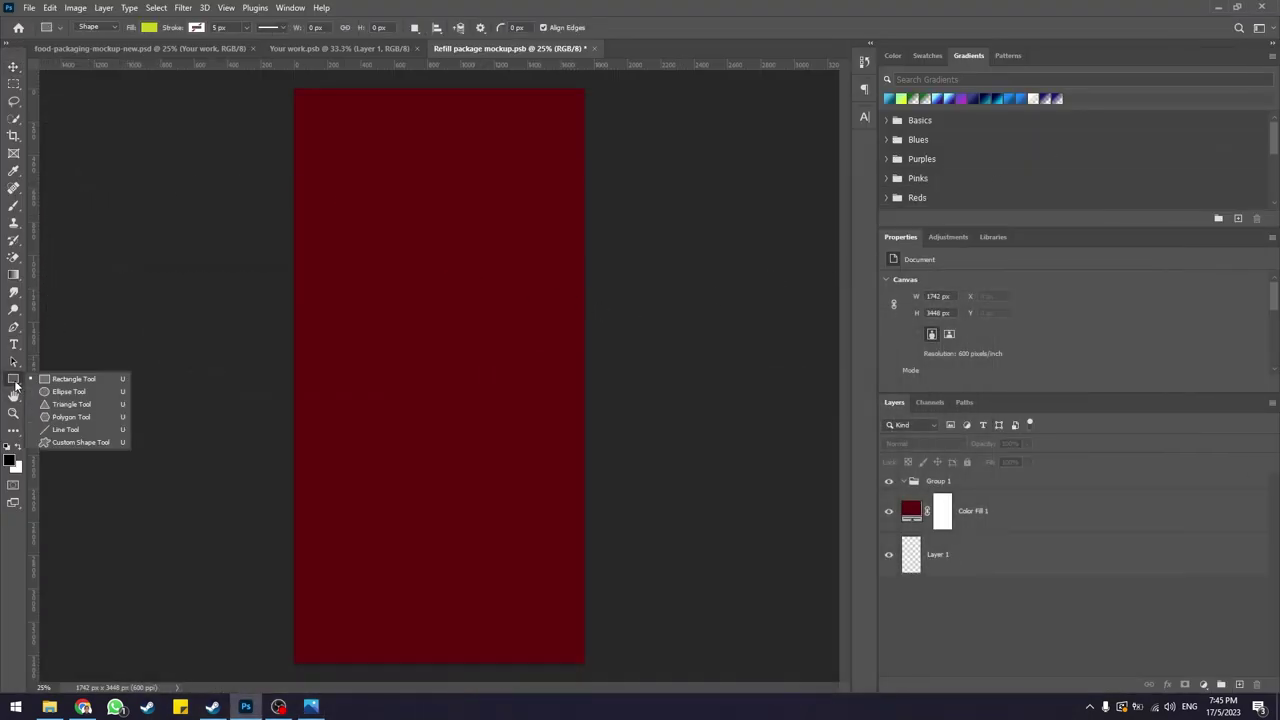
click(72, 391)
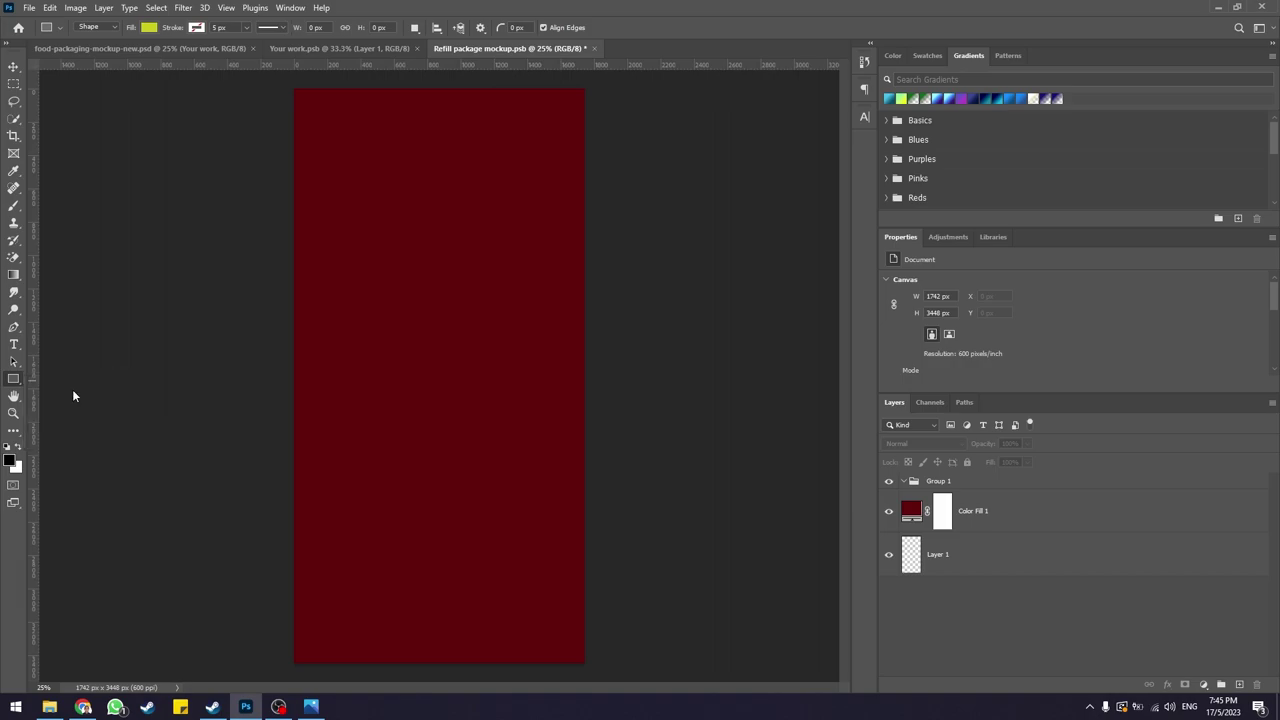
drag(217, 89, 818, 563)
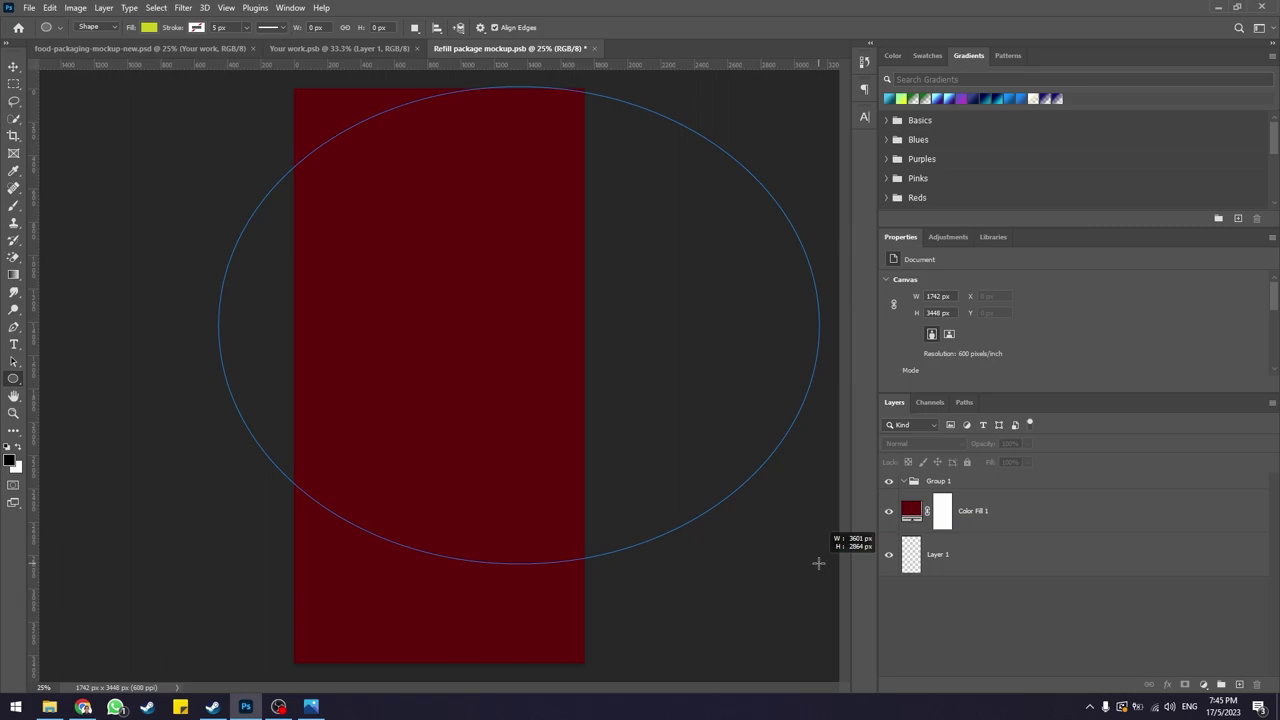
drag(818, 563, 818, 563)
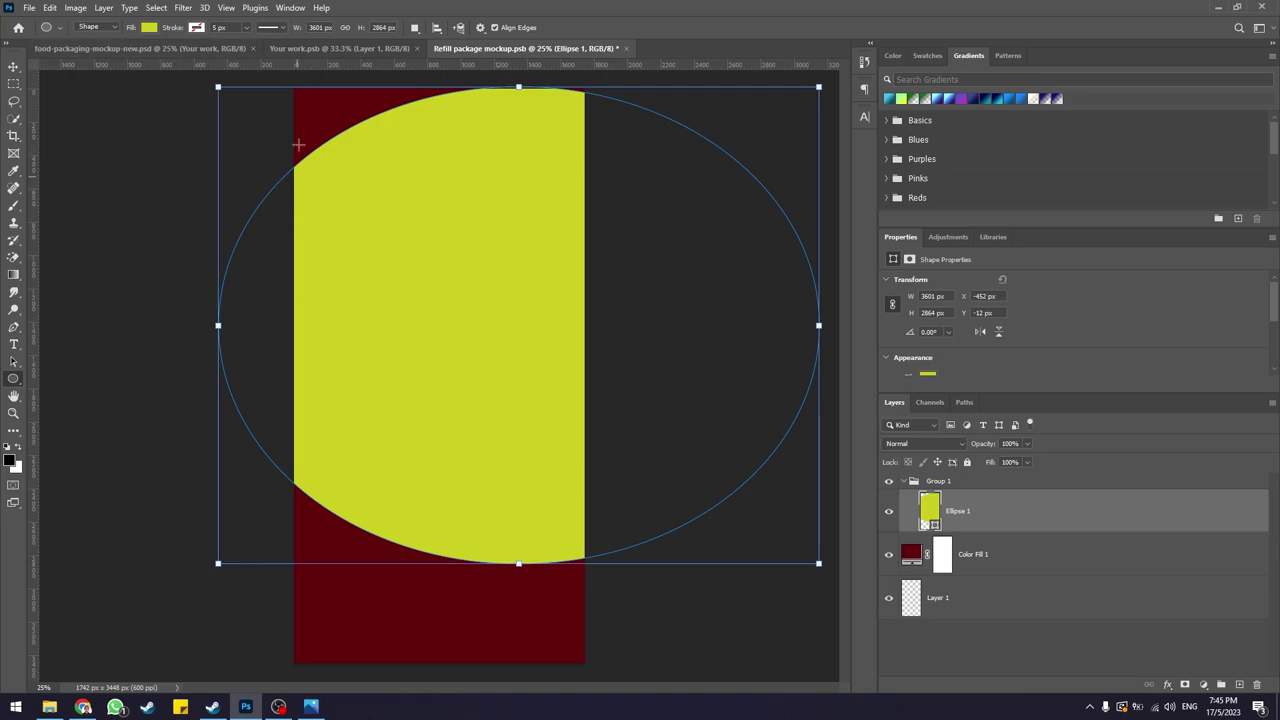
- Fill the ellipse with the light red #eb5252
click(150, 28)
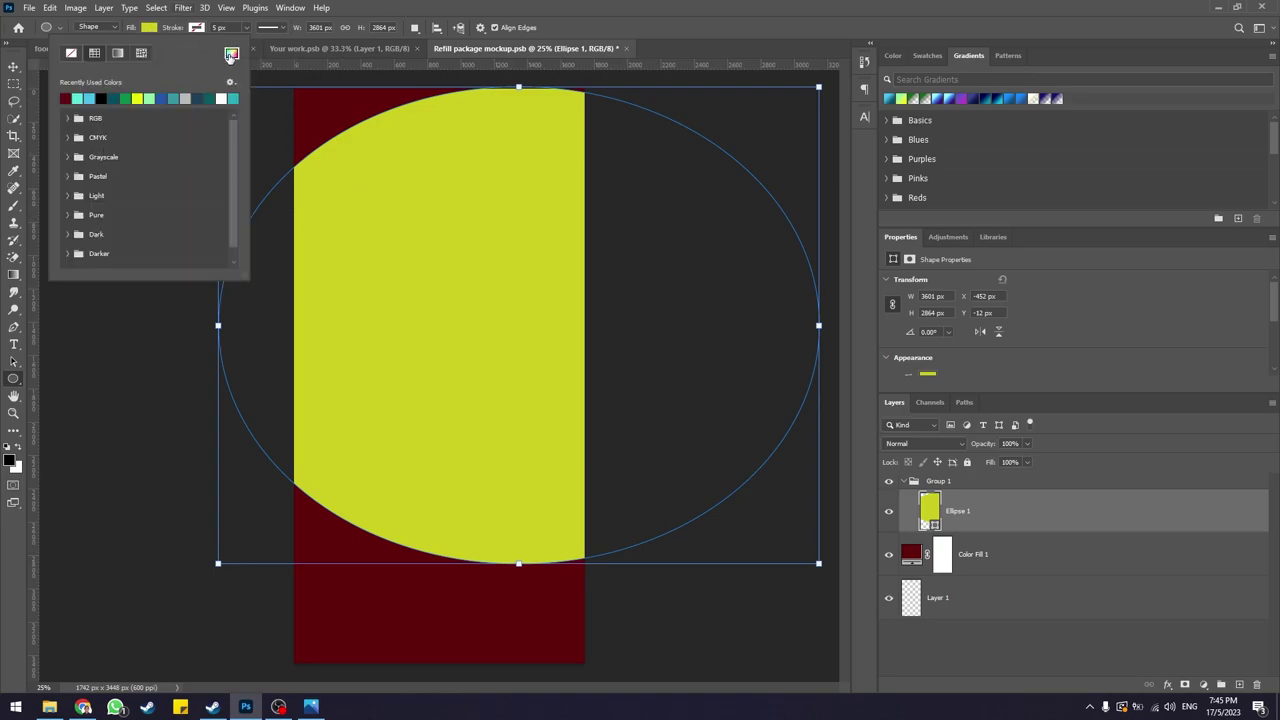
click(231, 54)
mouse_move(812, 312)
mouse_down()
mouse_move(810, 289)
mouse_move(757, 320)
mouse_move(734, 301)
mouse_up()
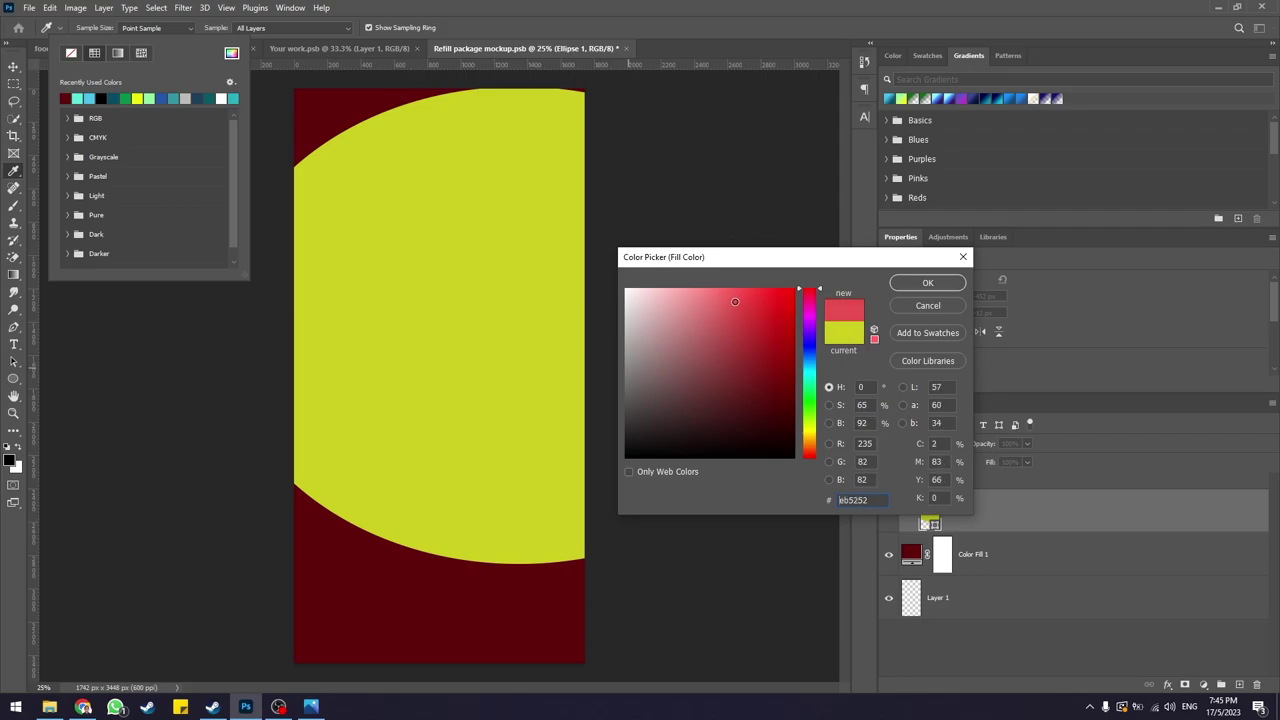
click(928, 283)
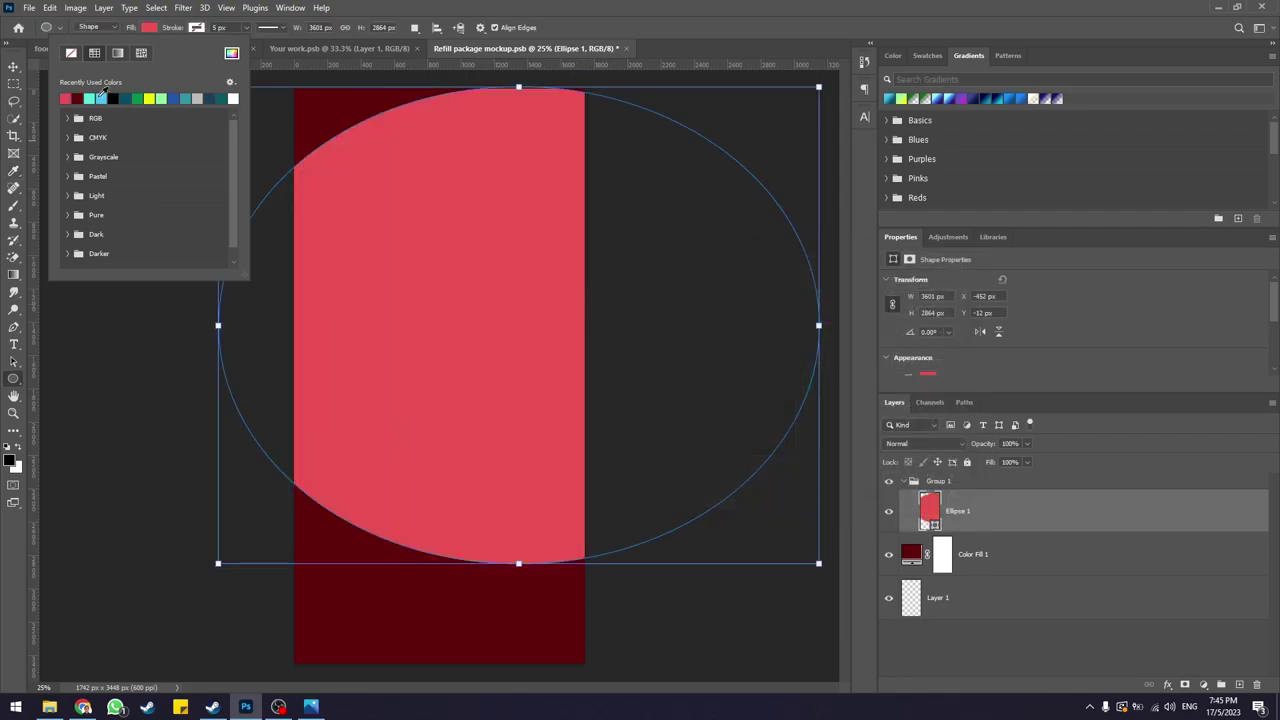
click(343, 467)
- Compare with the sample design image and set the ellipse's fill to the orange-red #d45538
click(311, 707)
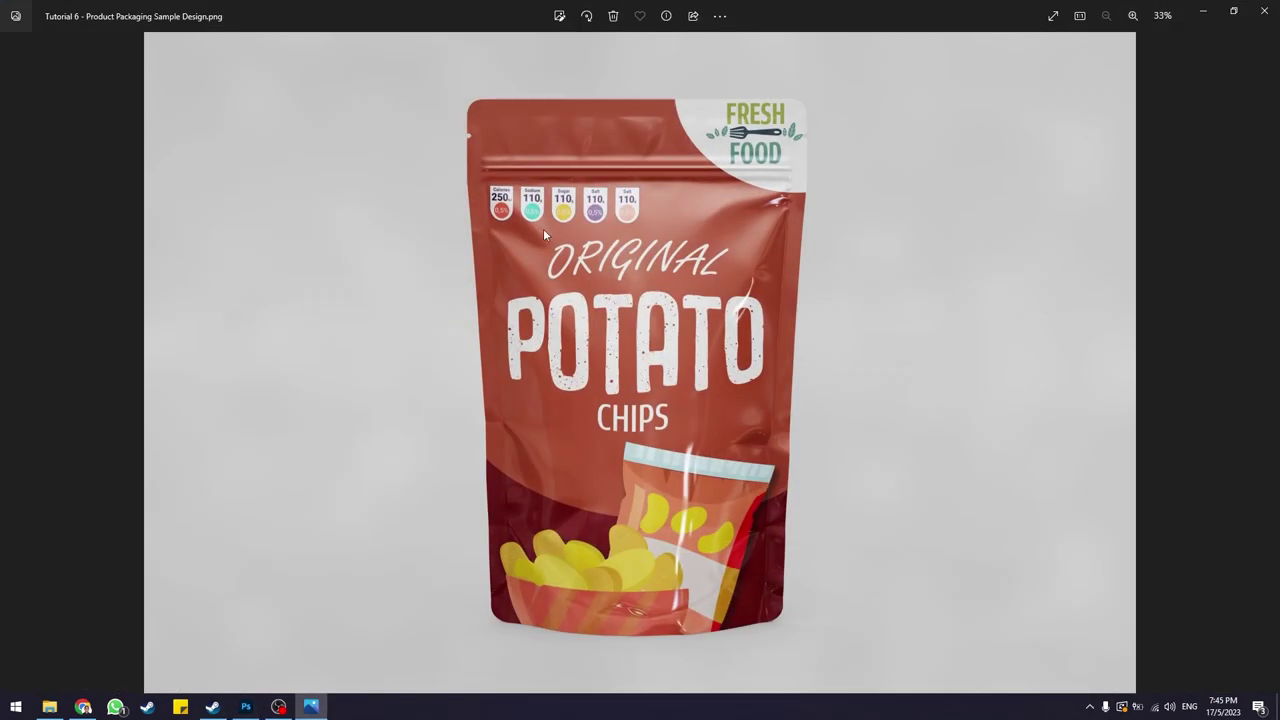
click(1203, 11)
click(149, 27)
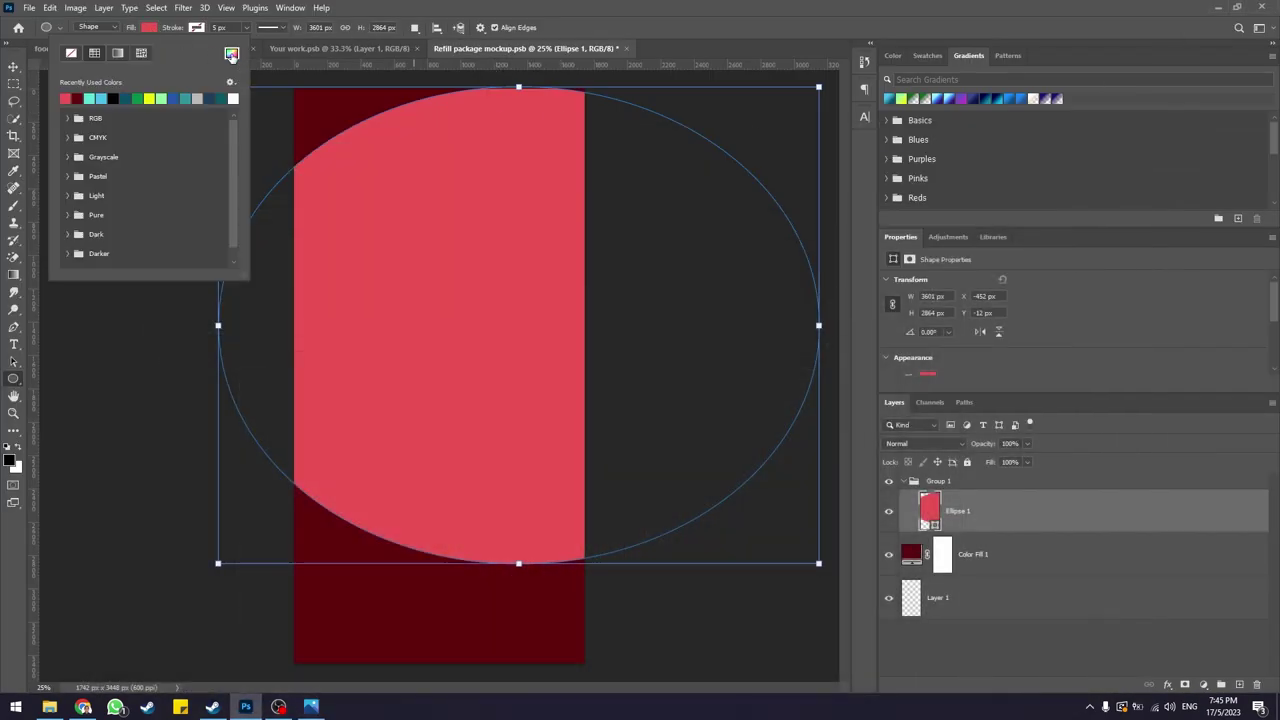
click(231, 53)
drag(811, 311, 820, 456)
drag(770, 339, 749, 317)
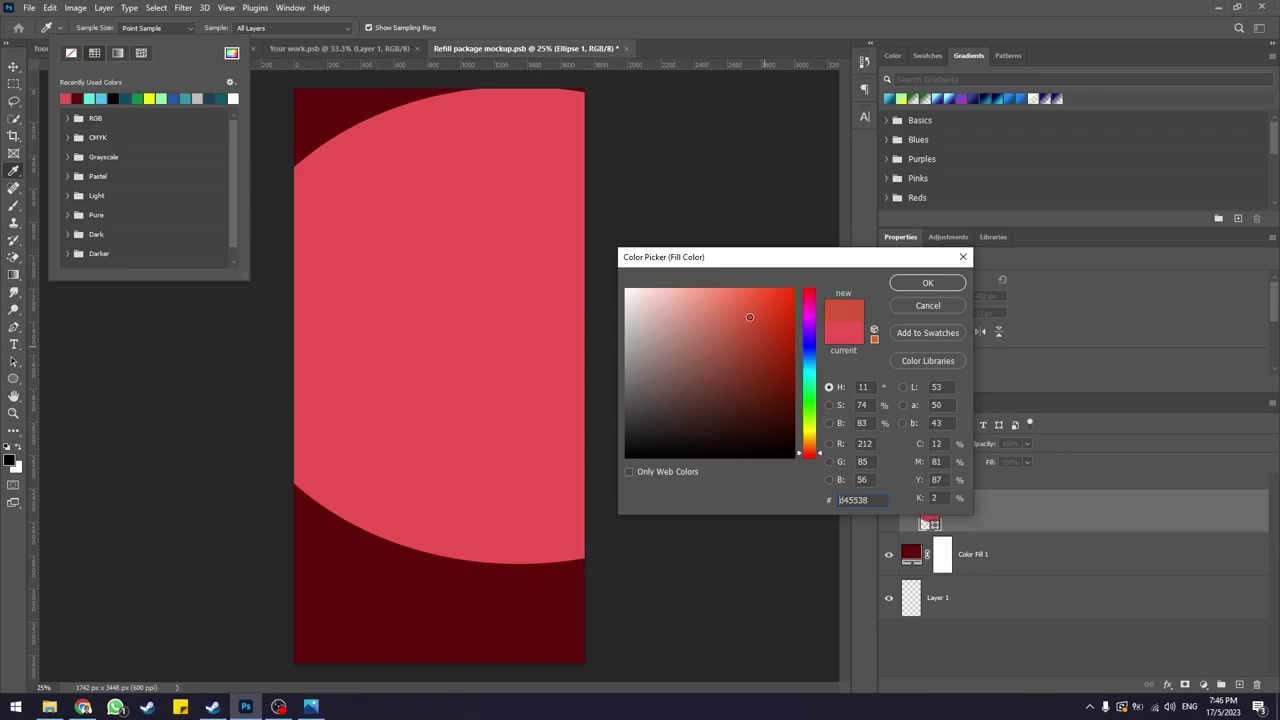
click(908, 283)
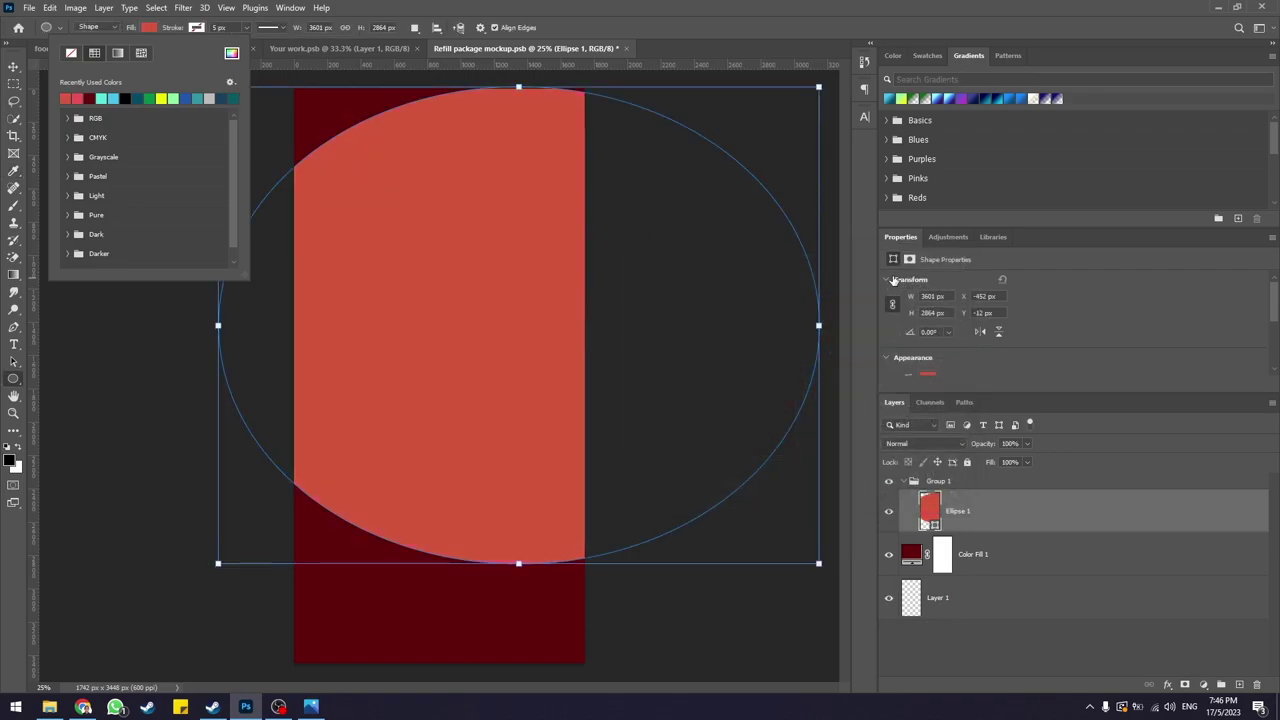
click(142, 30)
- Move, tilt counter-clockwise and slightly flatten the ellipse so its lower edge sweeps up toward the right side of the package
click(13, 68)
drag(459, 333, 374, 283)
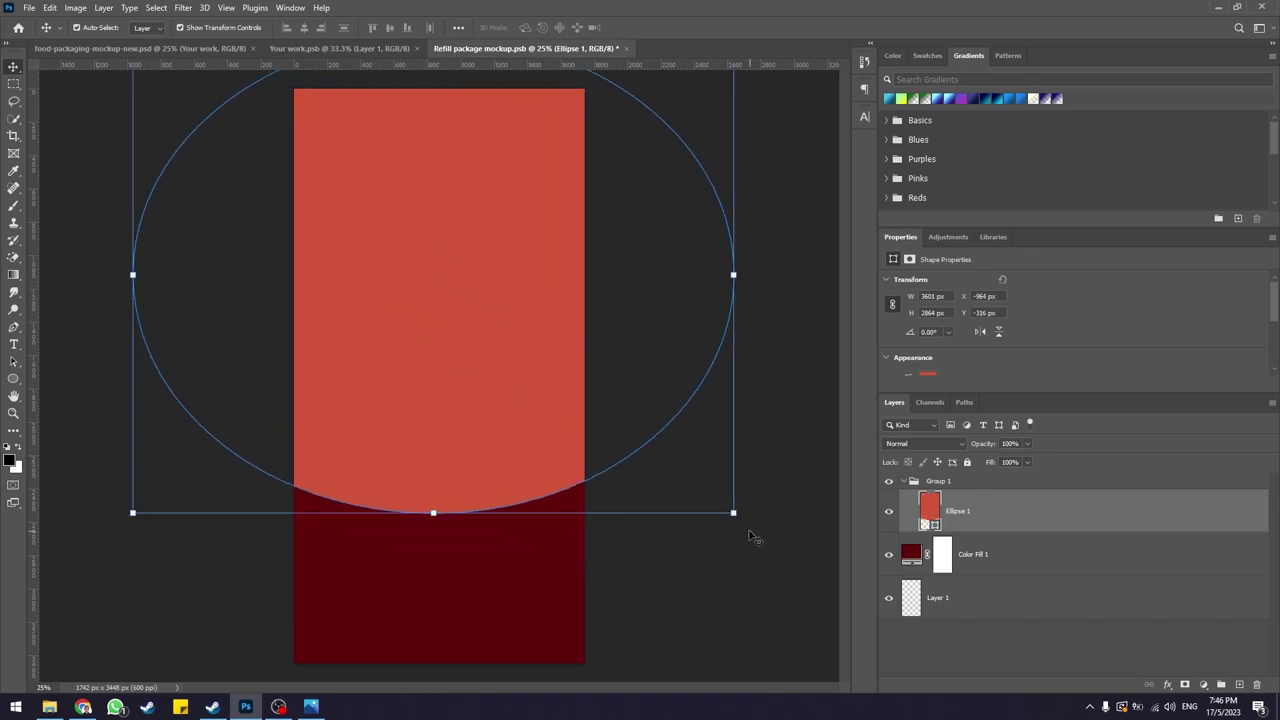
drag(743, 523, 790, 412)
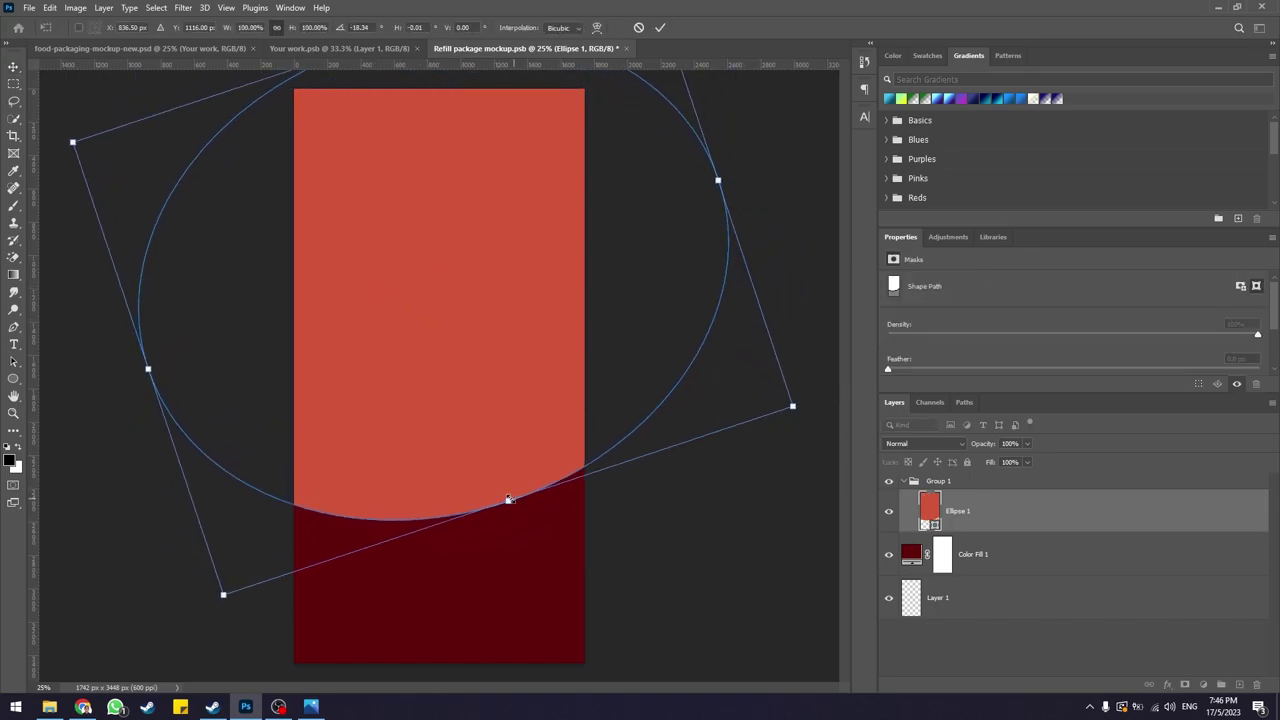
mouse_move(508, 499)
mouse_down()
mouse_move(491, 450)
mouse_move(500, 475)
mouse_up()
drag(500, 336, 466, 351)
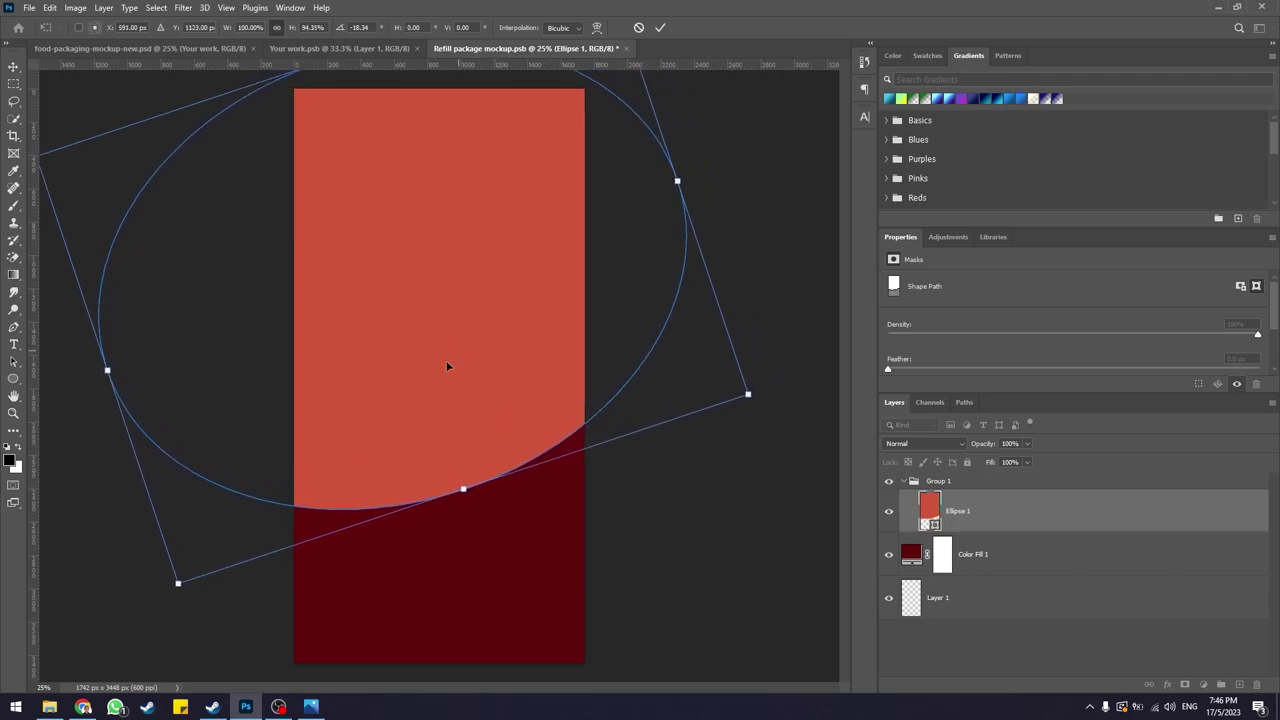
drag(171, 602, 230, 624)
drag(495, 479, 490, 468)
drag(782, 337, 780, 337)
click(660, 27)
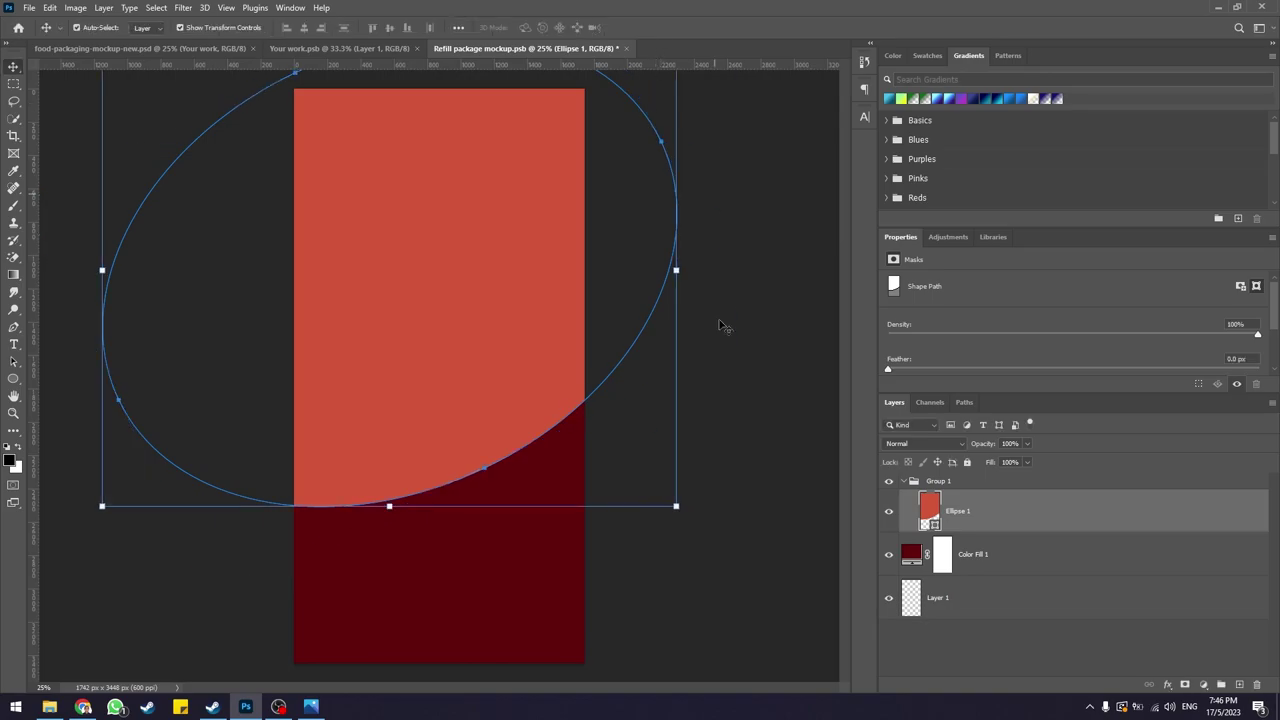
click(767, 338)
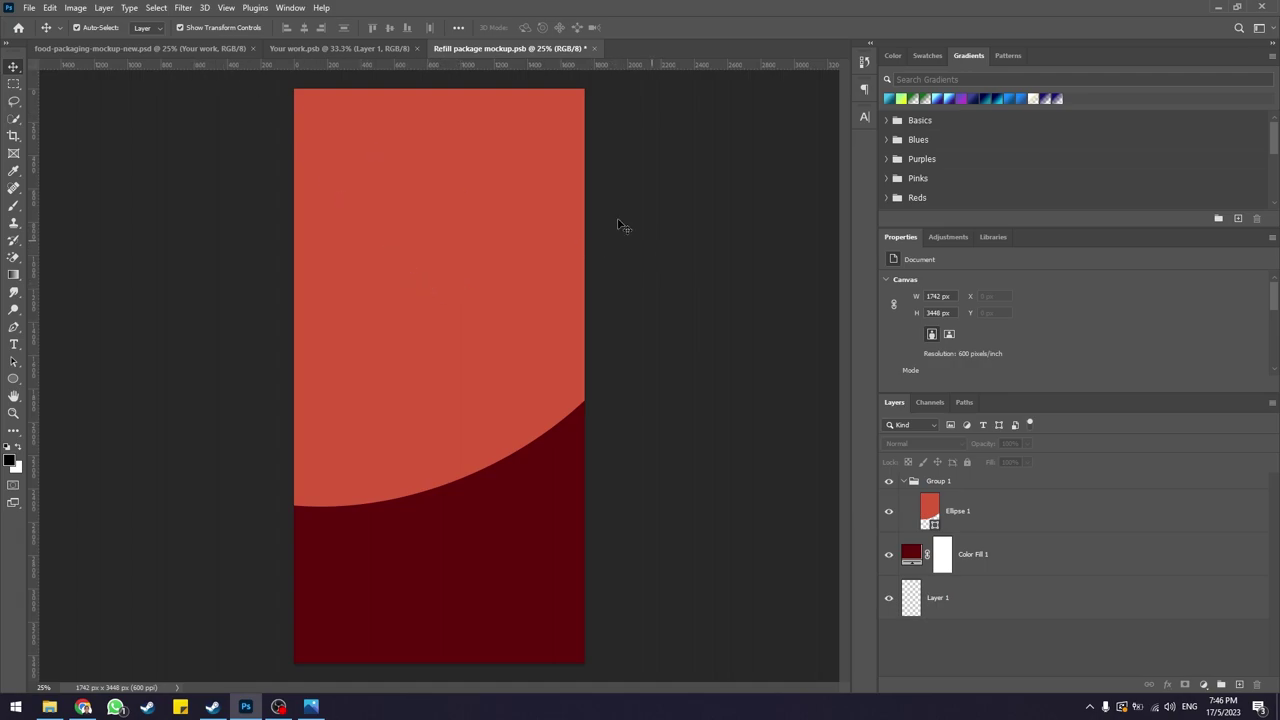
- Save Refill package mockup.psb and compare its artwork with how it is cropped in Your work.psb
key(ctrl+s)
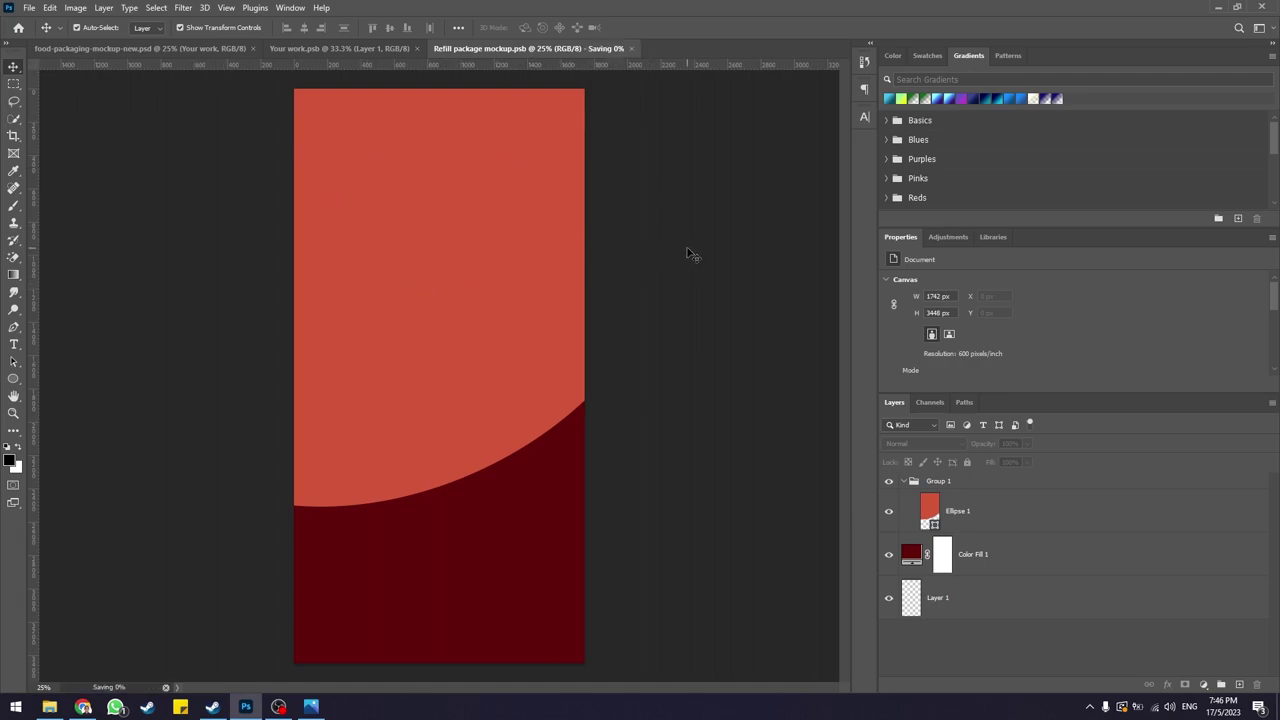
click(366, 47)
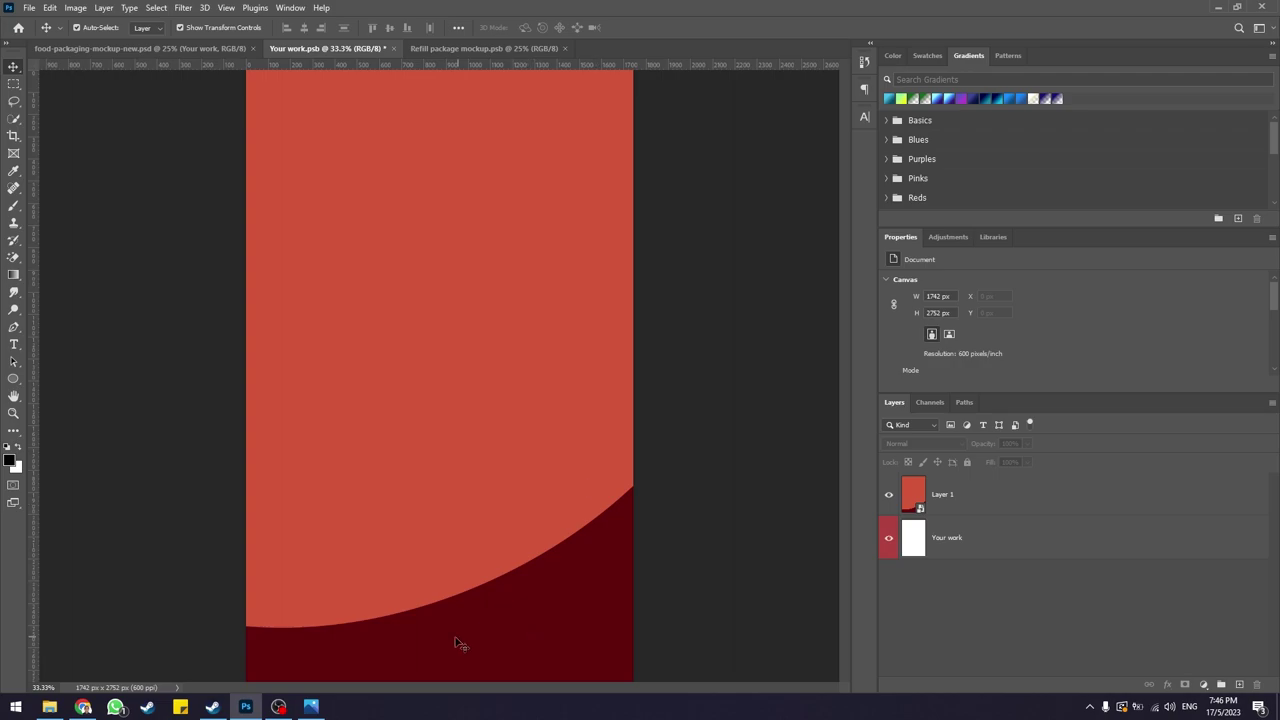
click(518, 48)
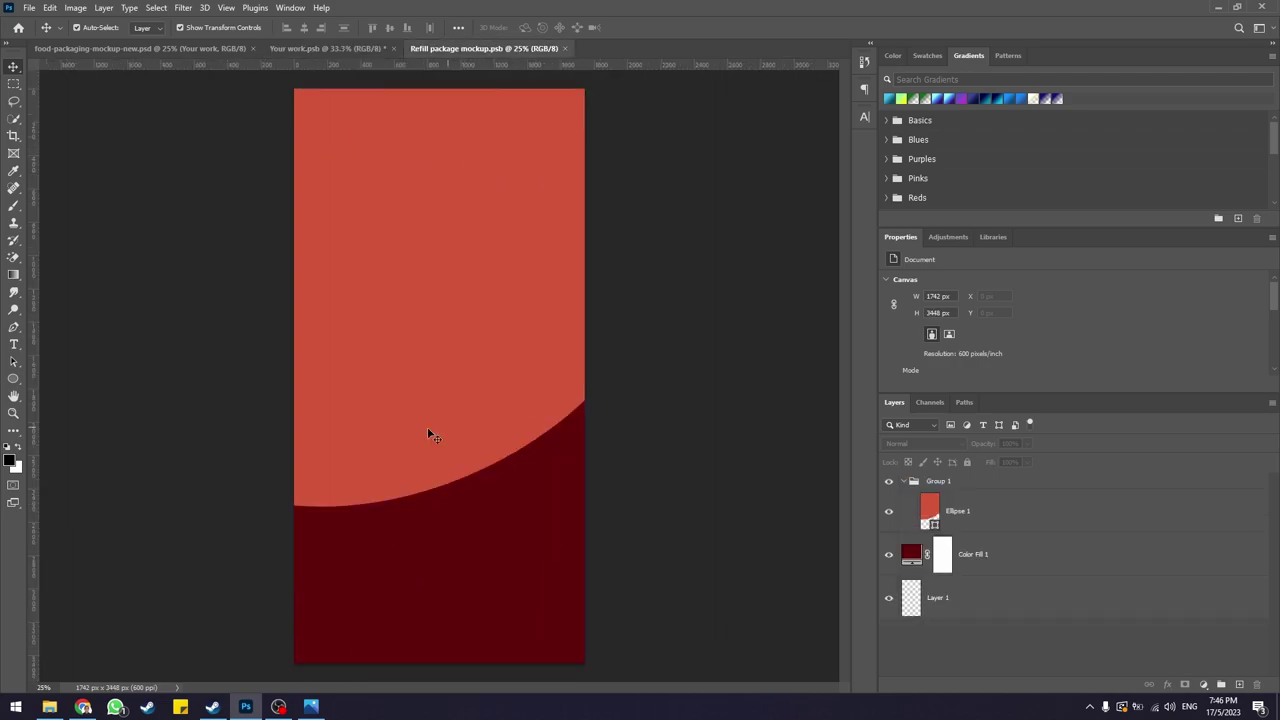
click(469, 417)
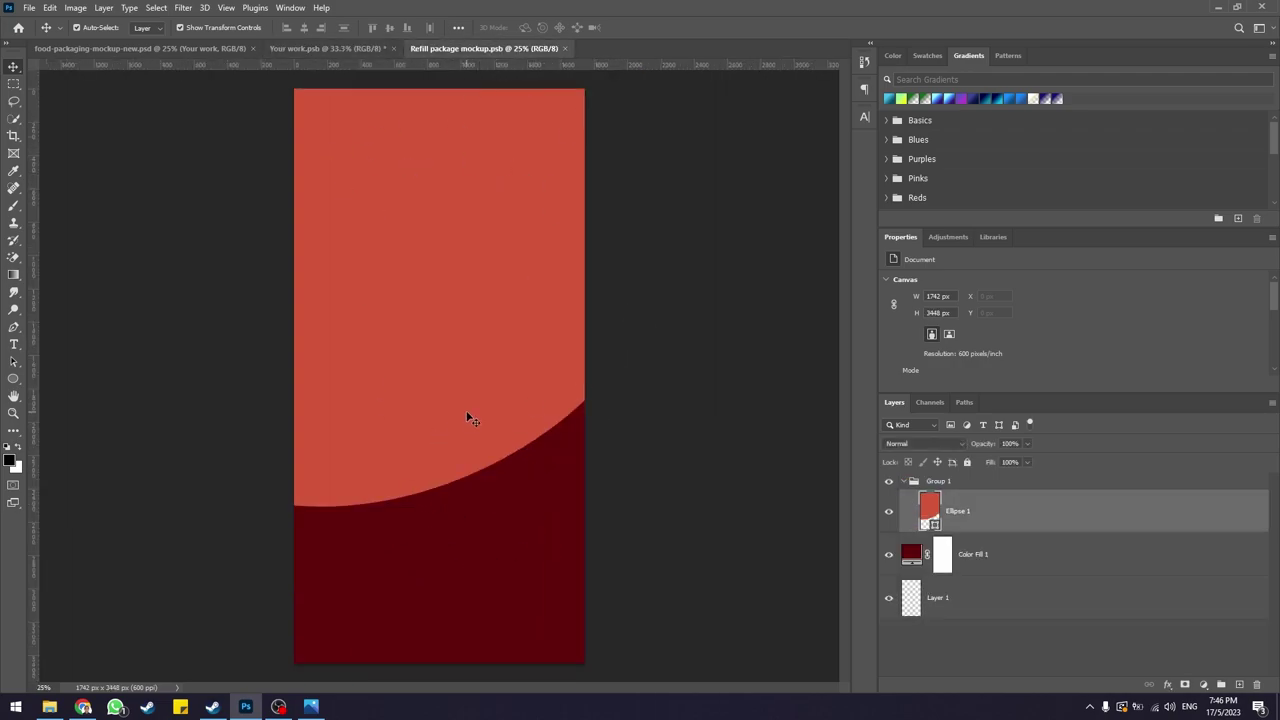
click(786, 430)
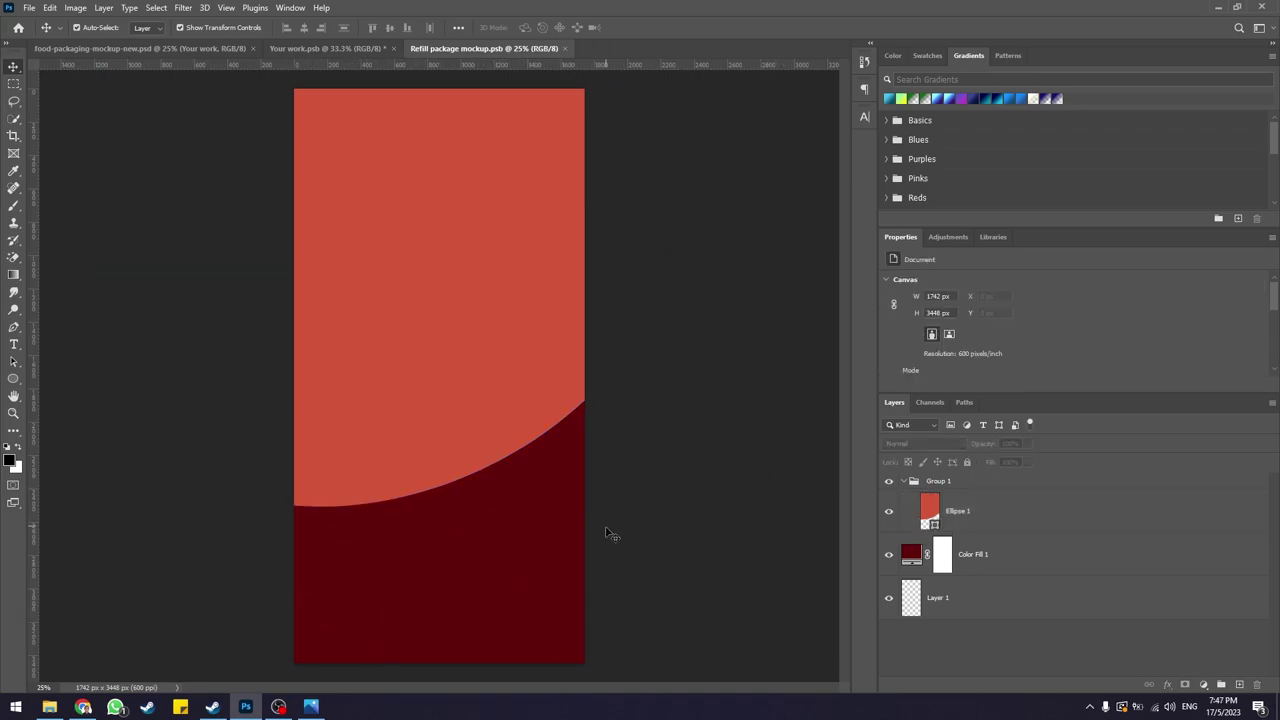
- Save Your work.psb and check the updated pouch in food-packaging-mockup-new.psd
click(357, 46)
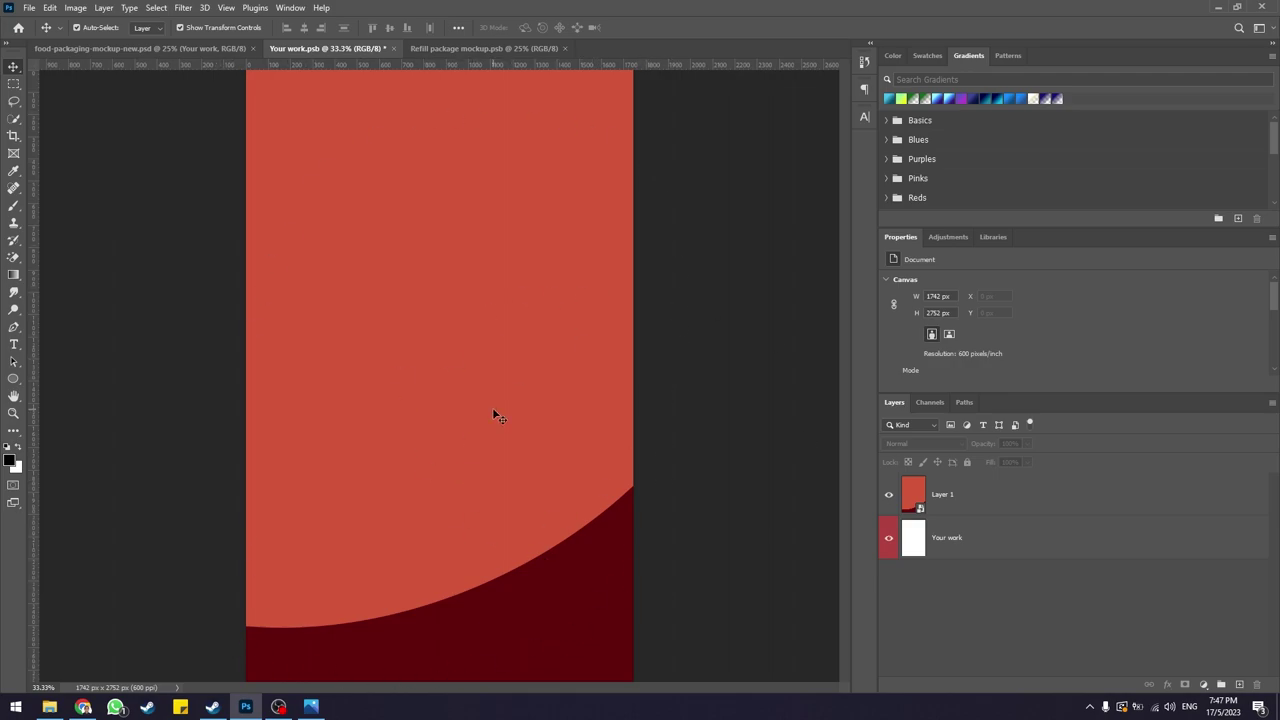
key(ctrl+s)
click(204, 50)
click(617, 416)
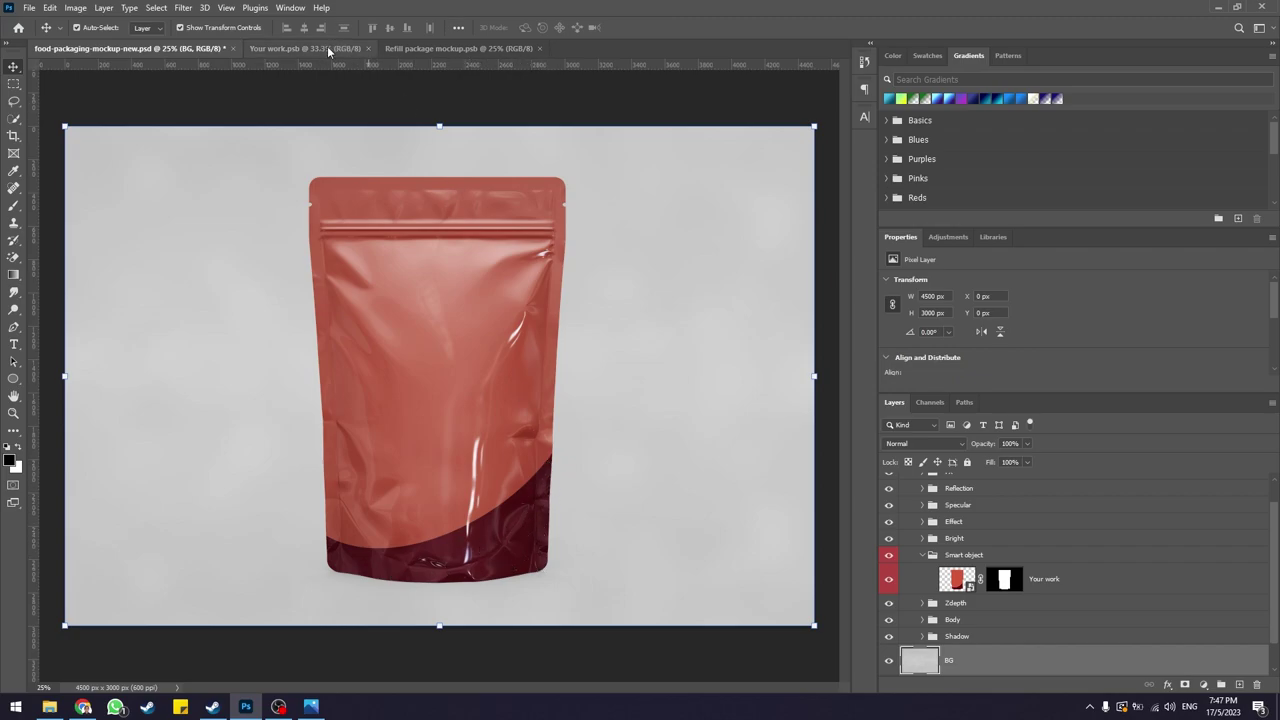
- In Refill package mockup.psb, nudge the ellipse upward so the dark red area covers more of the package's lower part
click(458, 48)
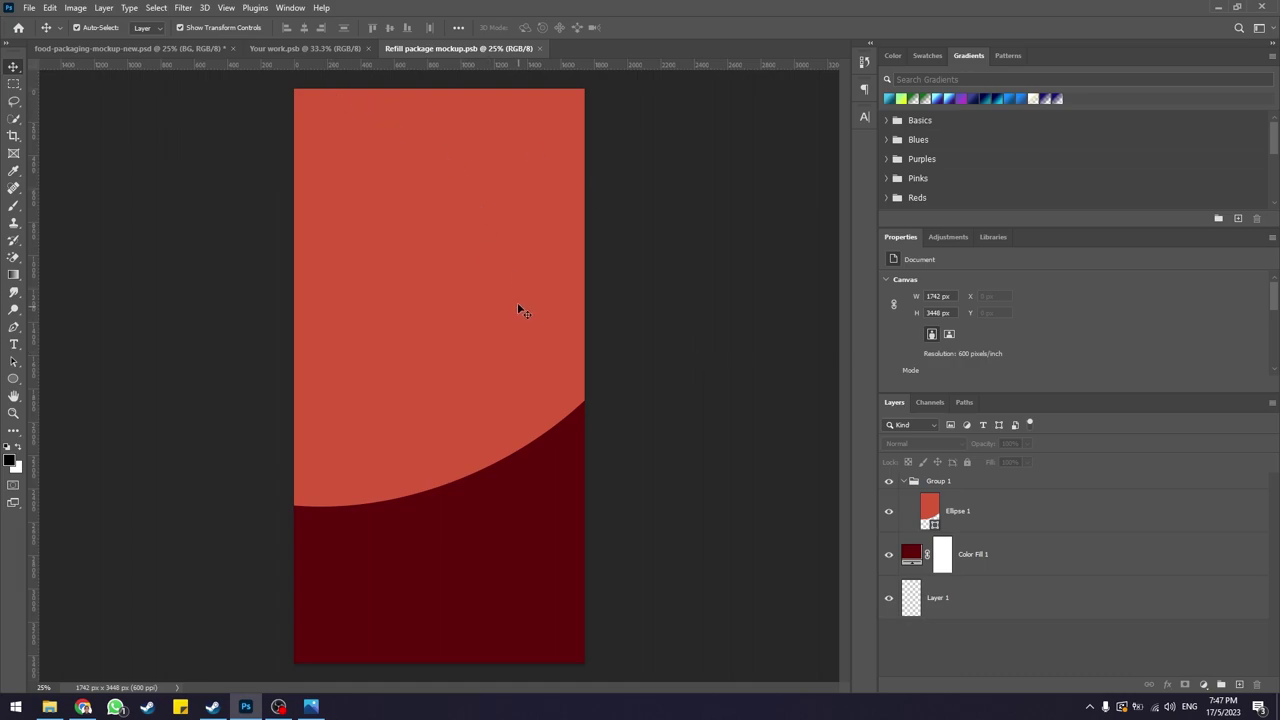
click(494, 278)
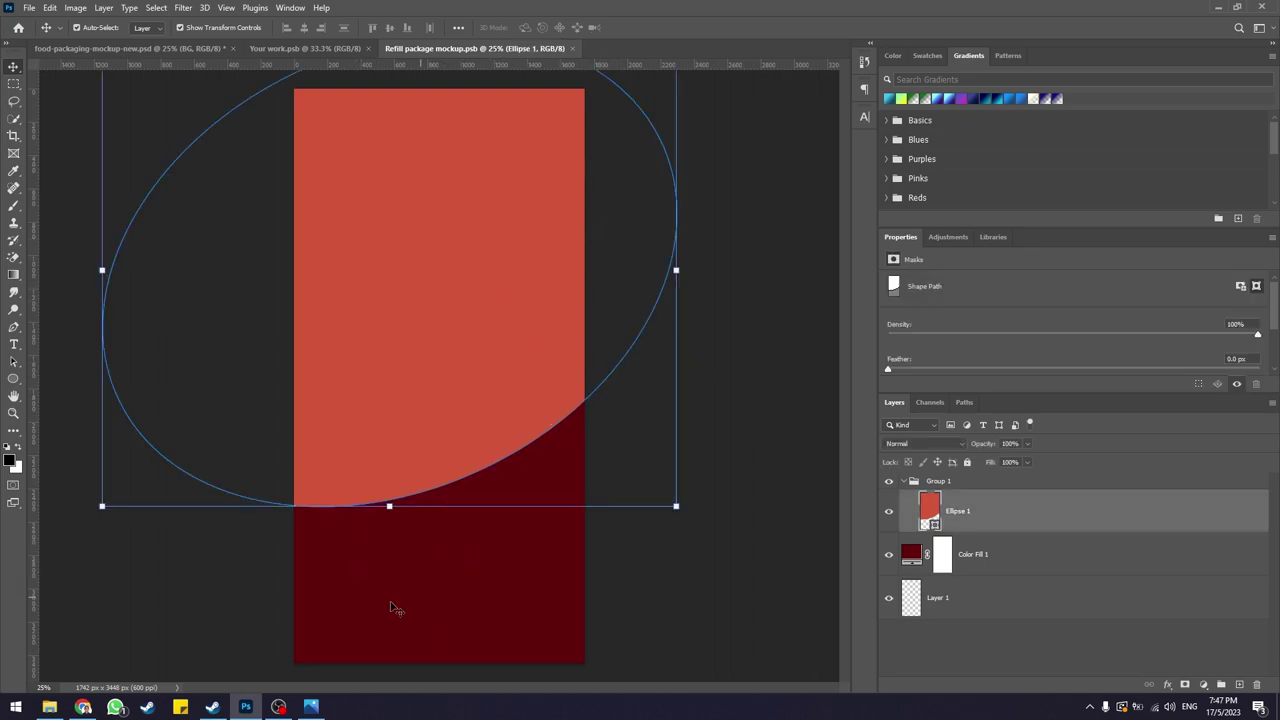
key(shift+Up)
key(shift+Up)
key(shift+Up)
key(shift+Up)
key(shift+Up)
key(shift+Up)
key(shift+Up)
key(shift+Up)
key(shift+Up)
key(shift+Up)
key(shift+Up)
key(shift+Up)
key(shift+Up)
key(shift+Up)
key(shift+Up)
key(shift+Up)
key(shift+Up)
key(shift+Up)
key(shift+Up)
key(shift+Up)
key(shift+Up)
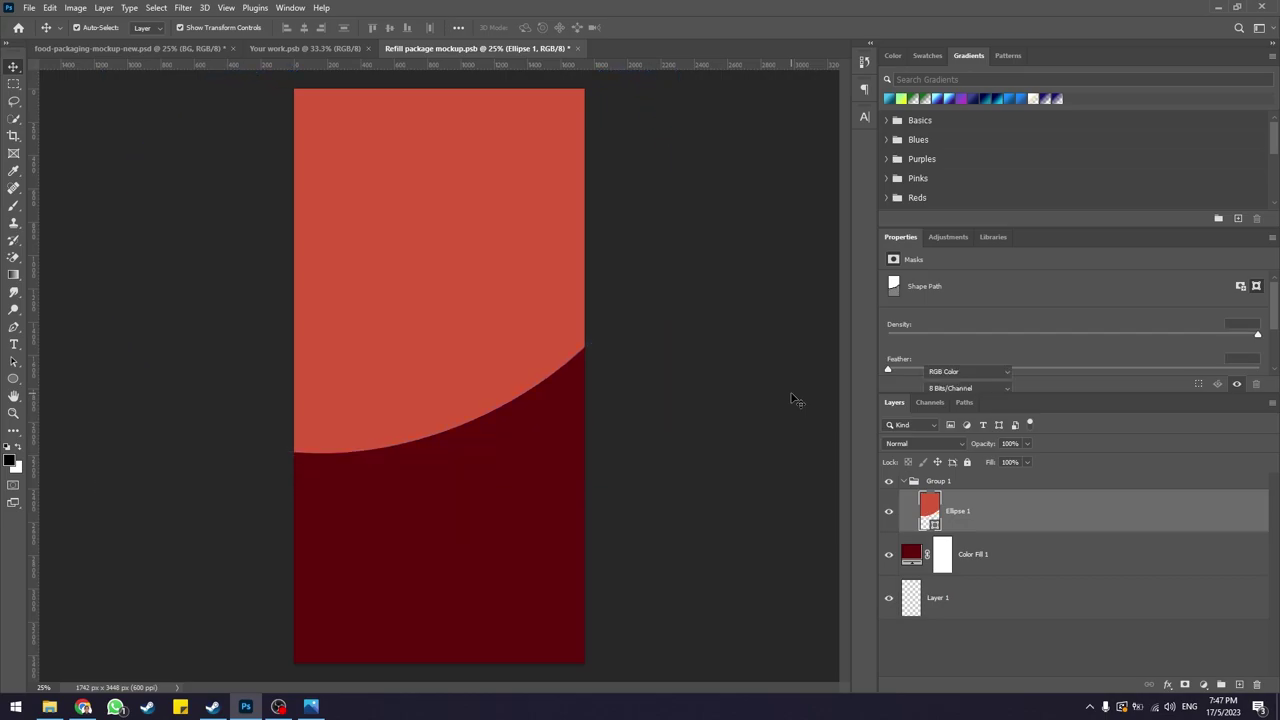
key(shift+Down)
key(shift+Down)
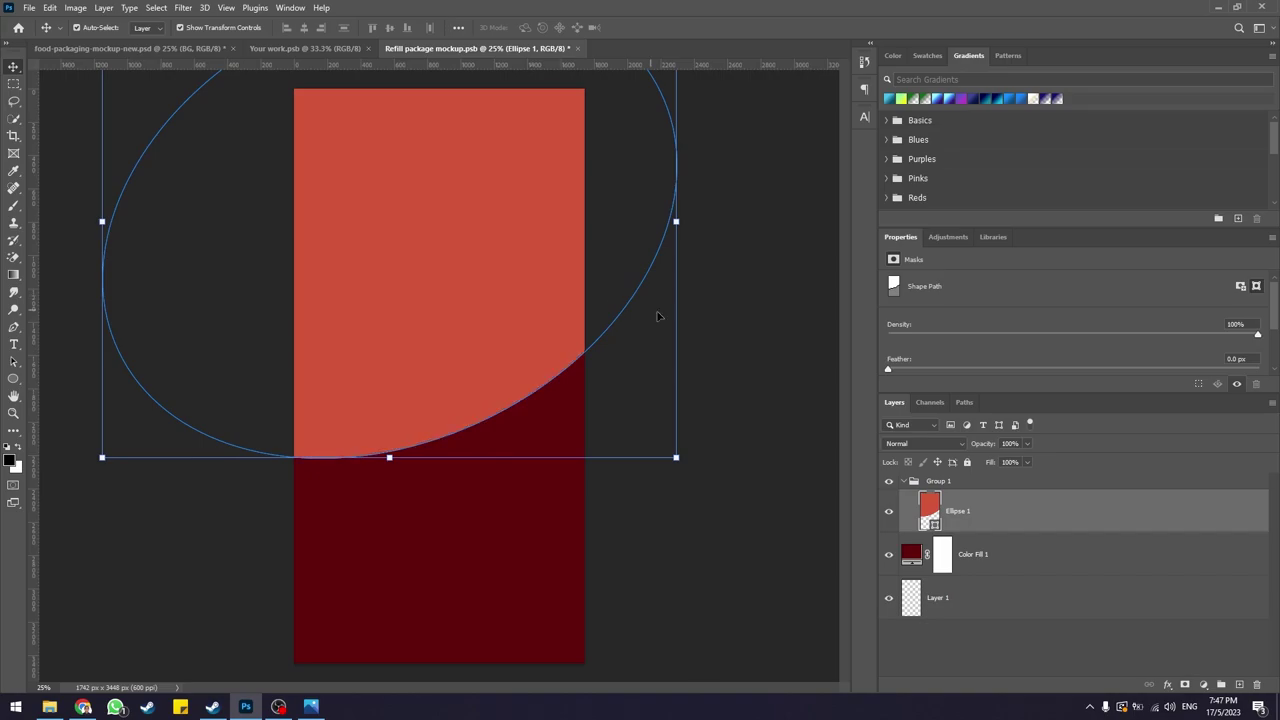
click(745, 290)
- Save Refill package mockup.psb and Your work.psb, check the updated pouch in food-packaging-mockup-new.psd, and return to Refill package mockup.psb
key(ctrl+s)
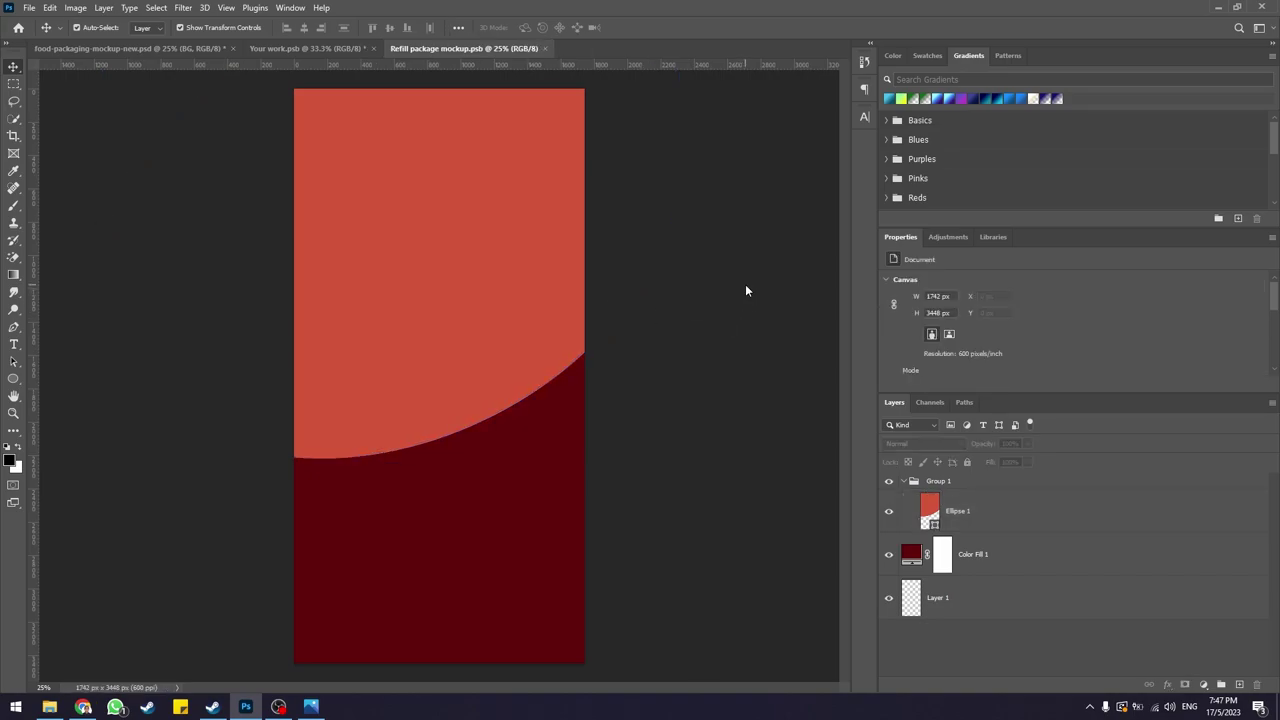
click(338, 46)
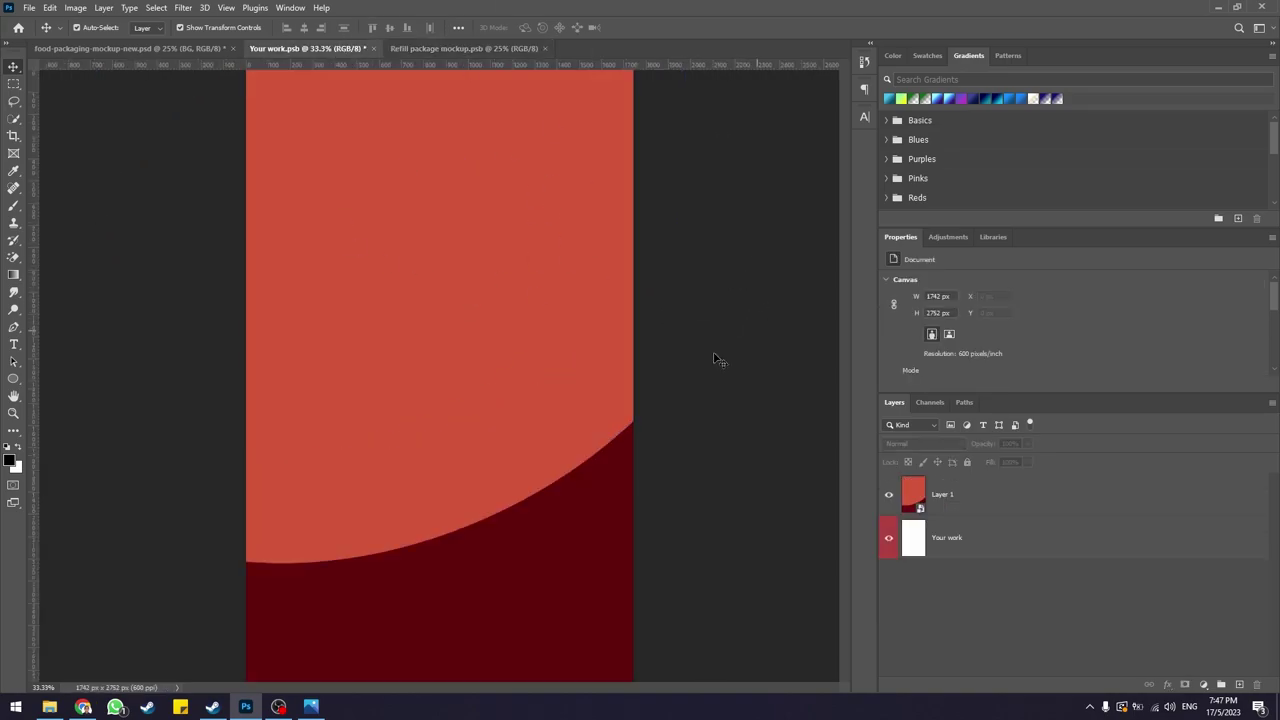
key(ctrl+s)
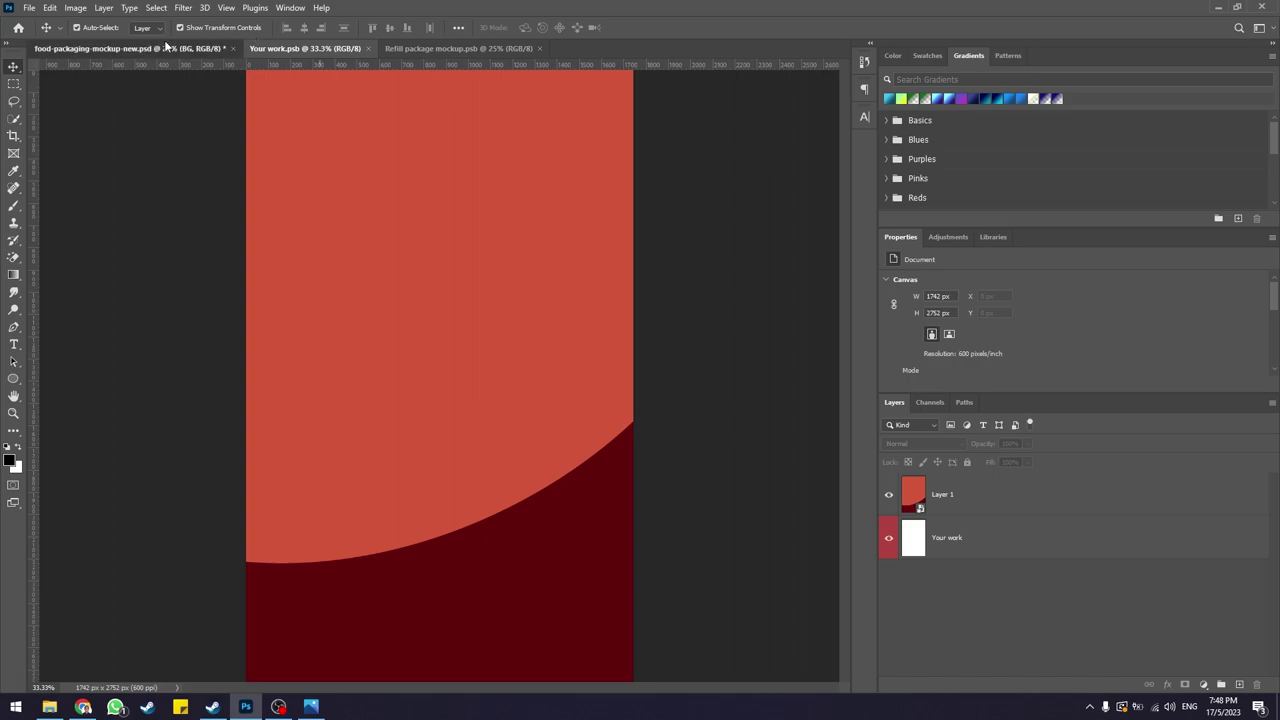
click(130, 48)
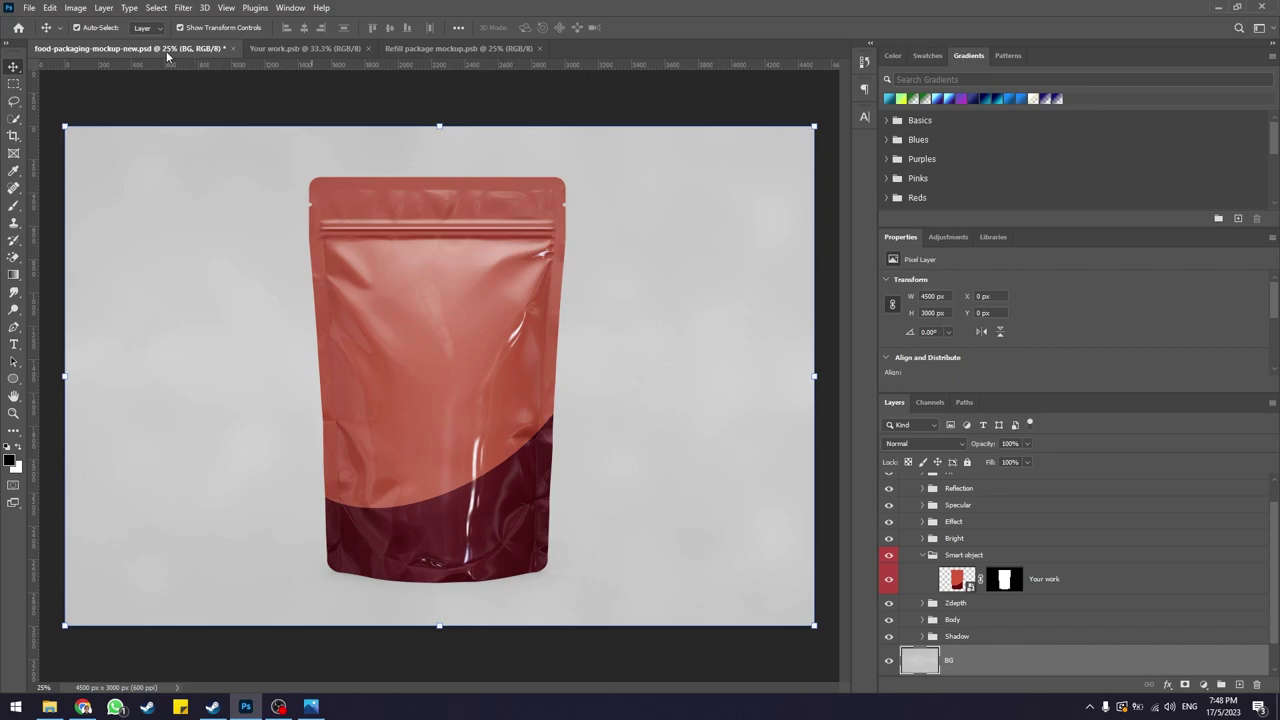
click(471, 47)
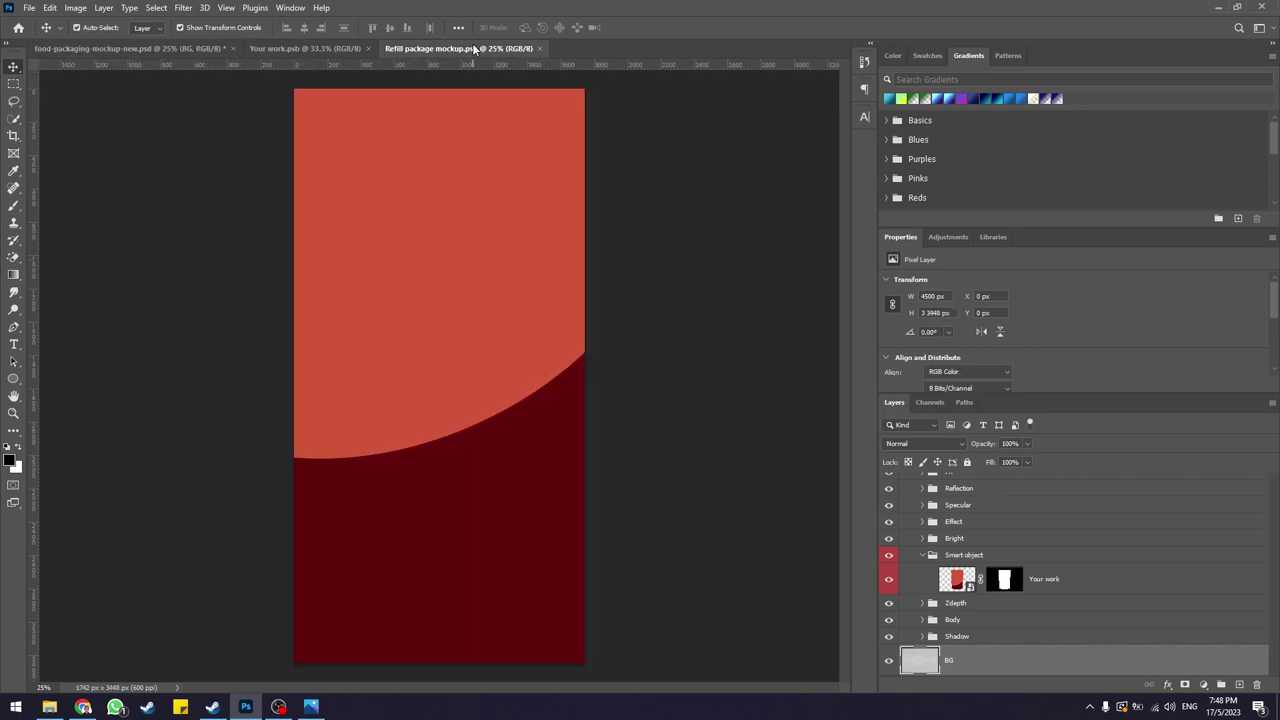
click(180, 47)
click(440, 47)
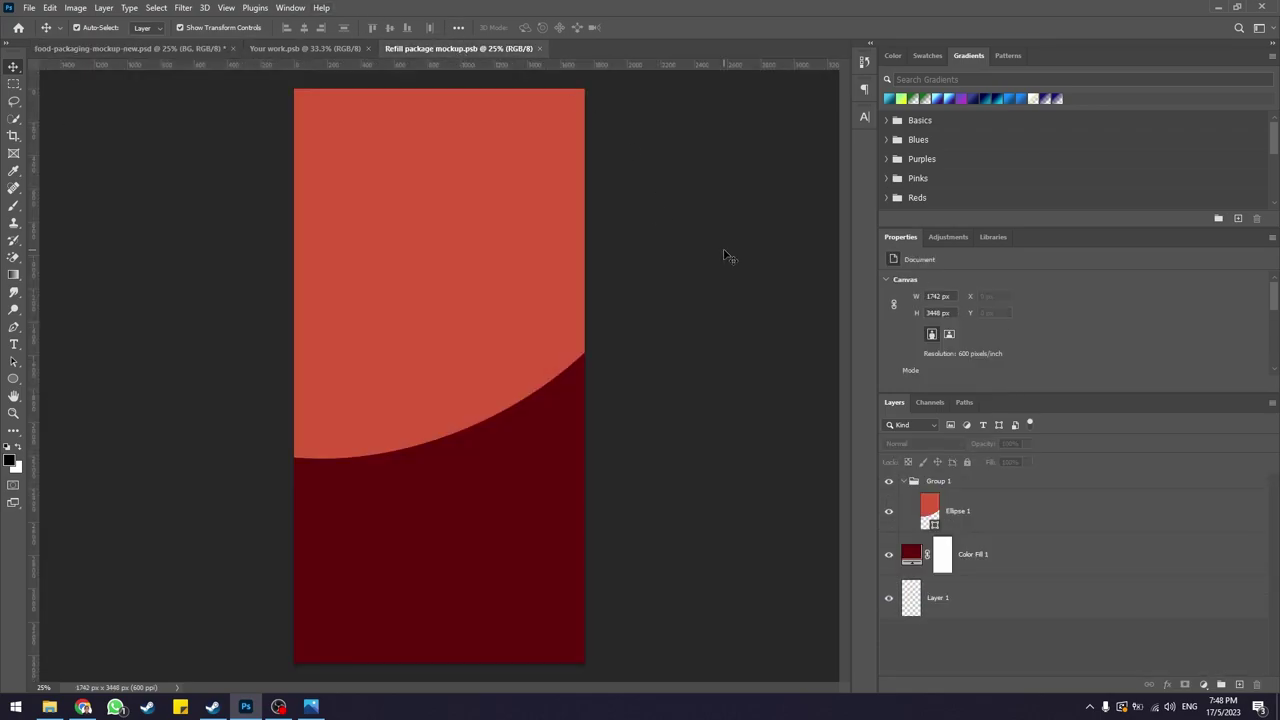
- Consult the sample packaging design image, then add the text "ORIGINAL" and move it to the middle of the light red area
click(312, 707)
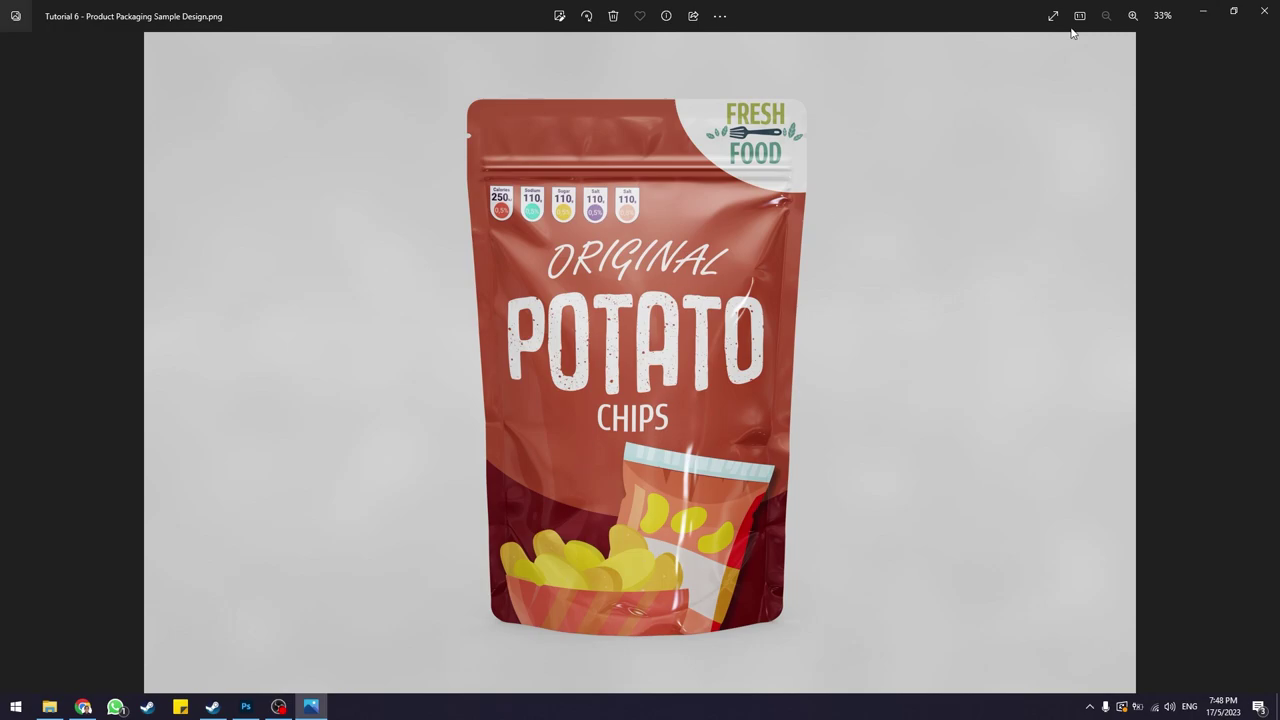
click(1207, 14)
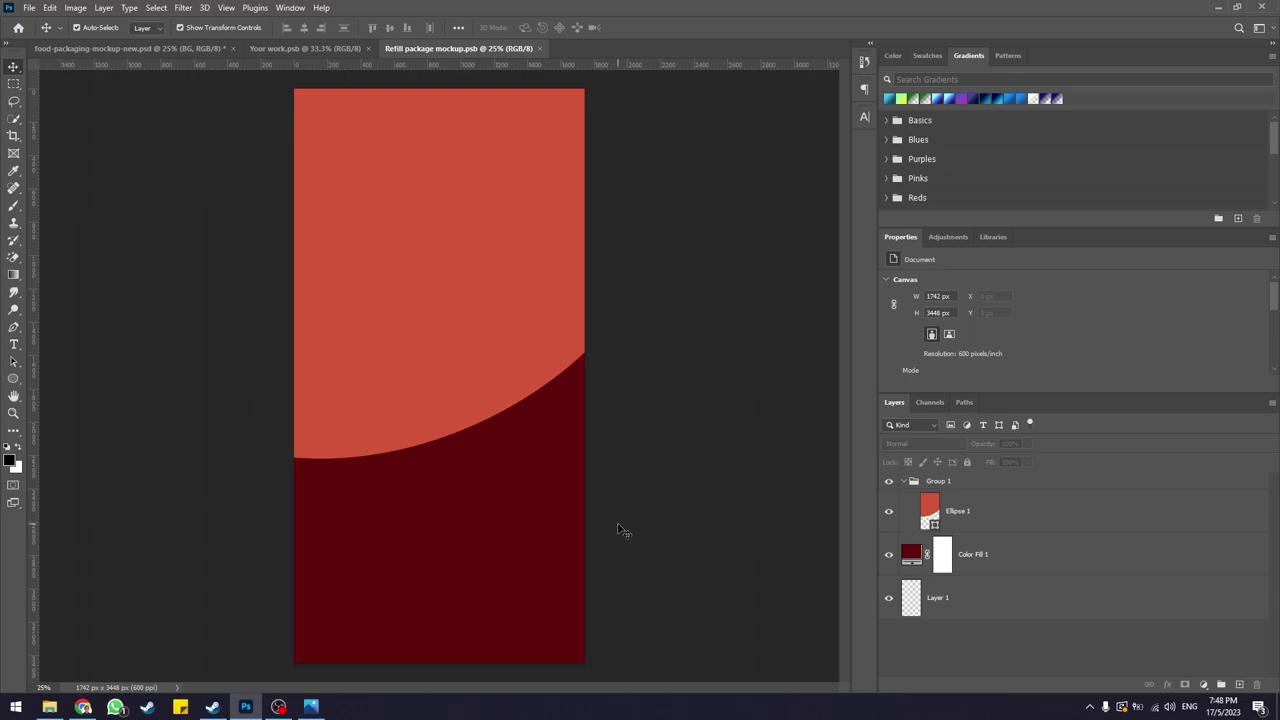
click(20, 346)
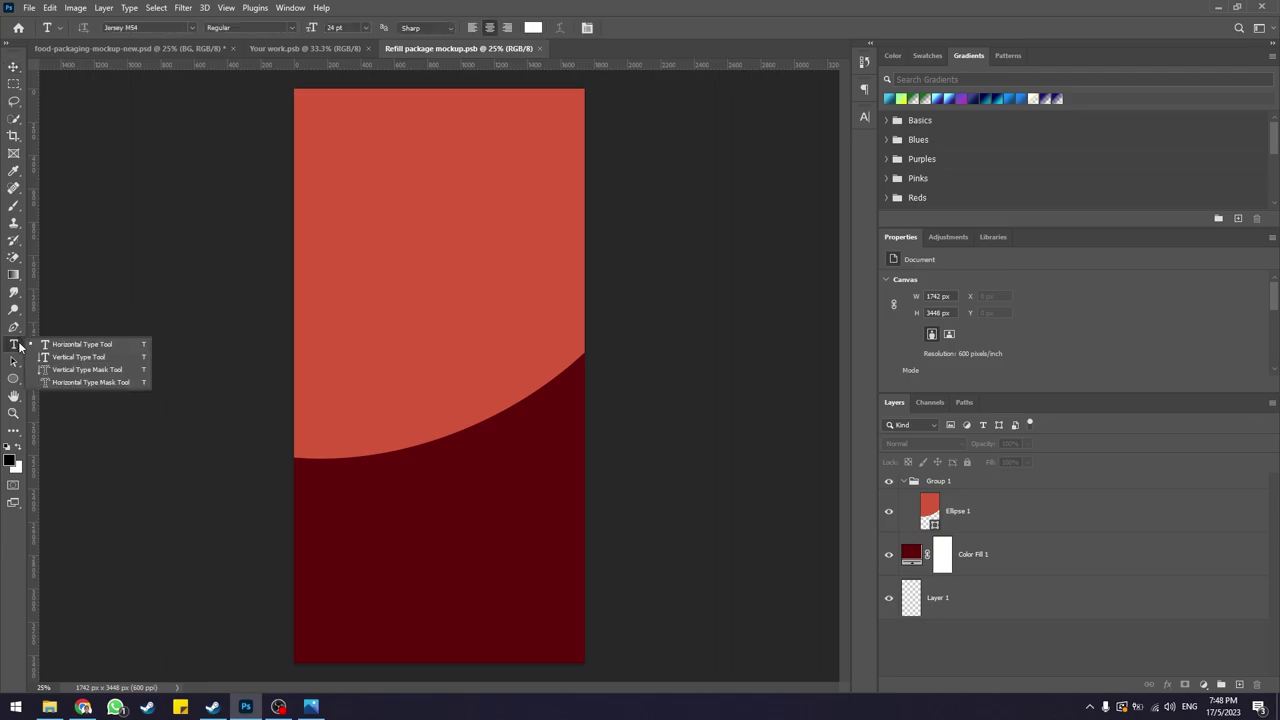
click(16, 350)
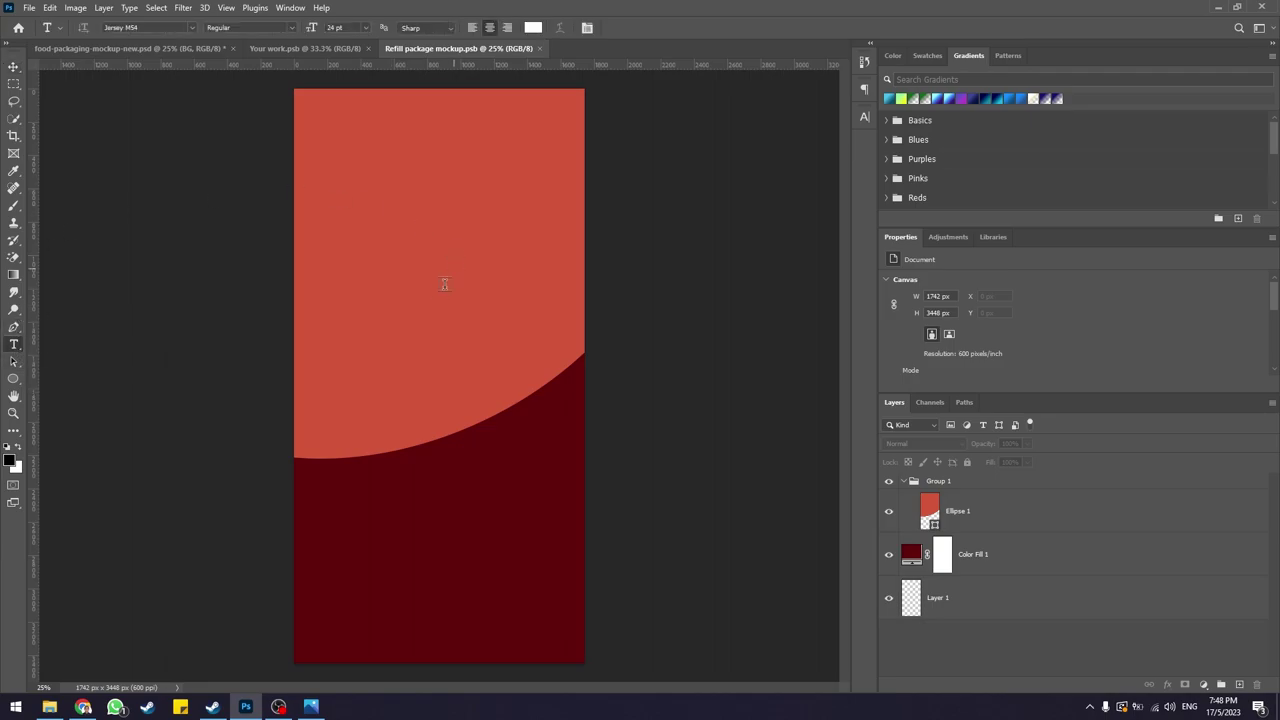
click(364, 265)
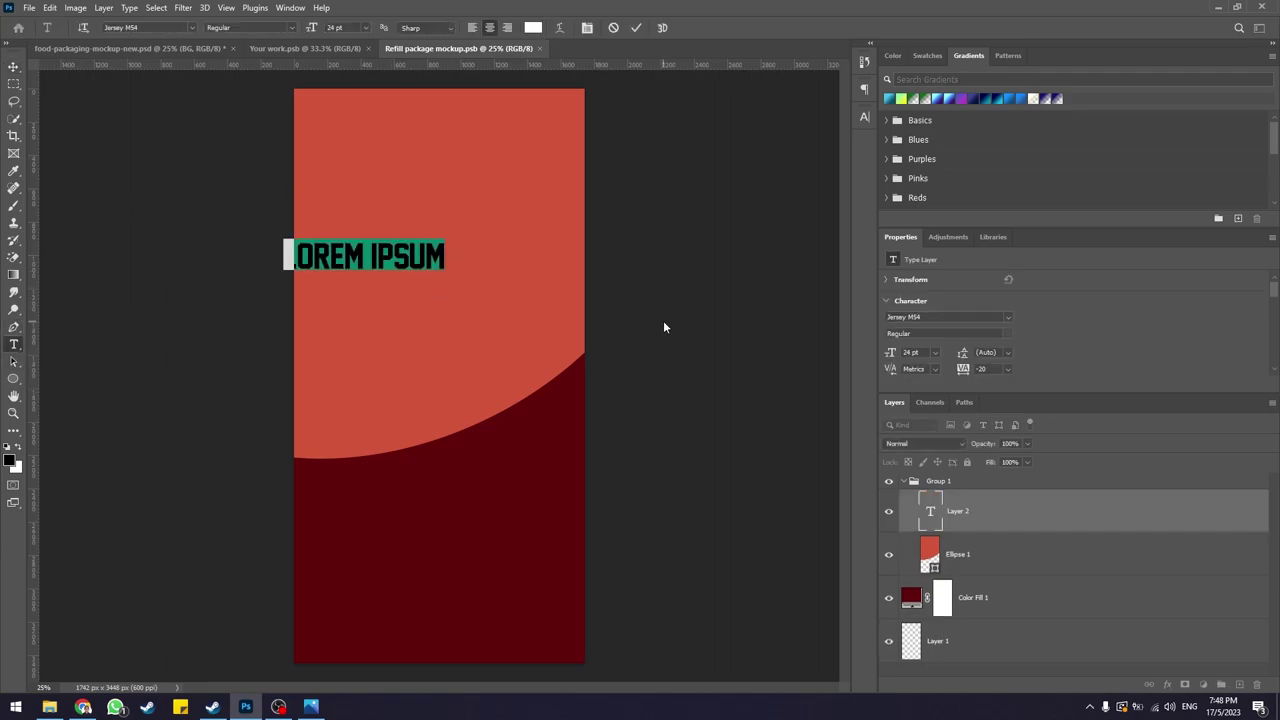
text(ORIGINAL)
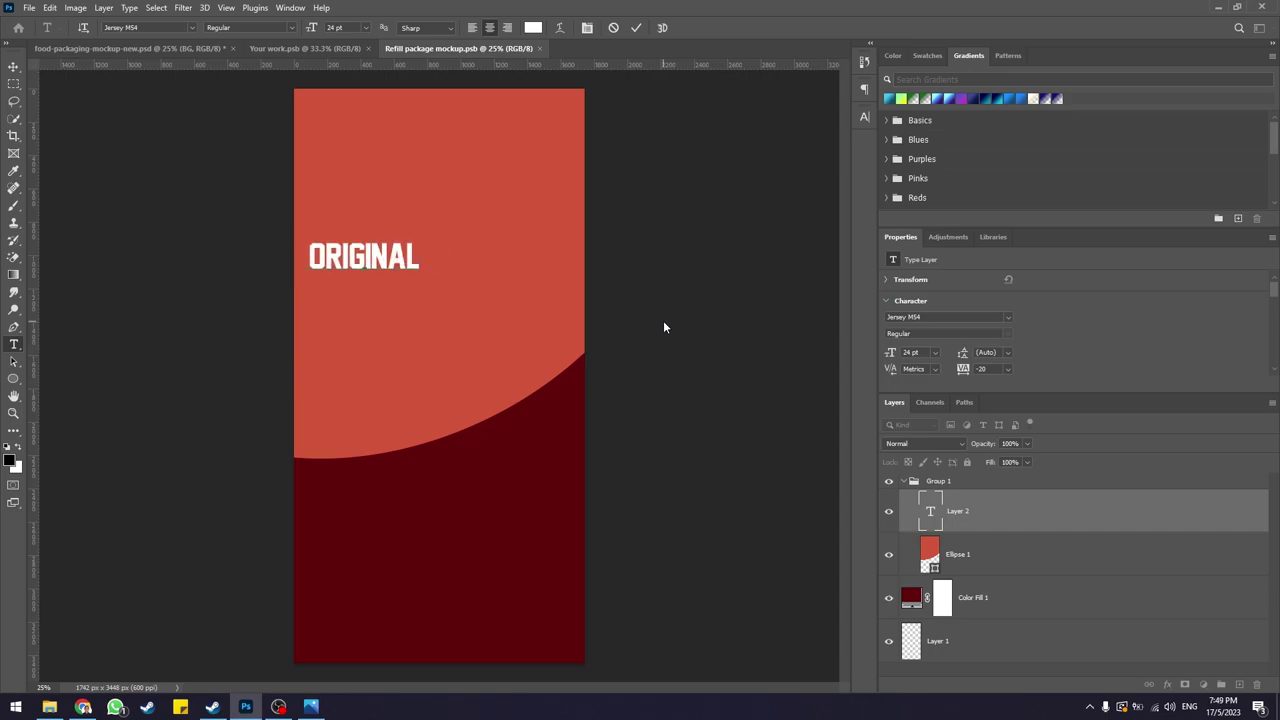
click(636, 29)
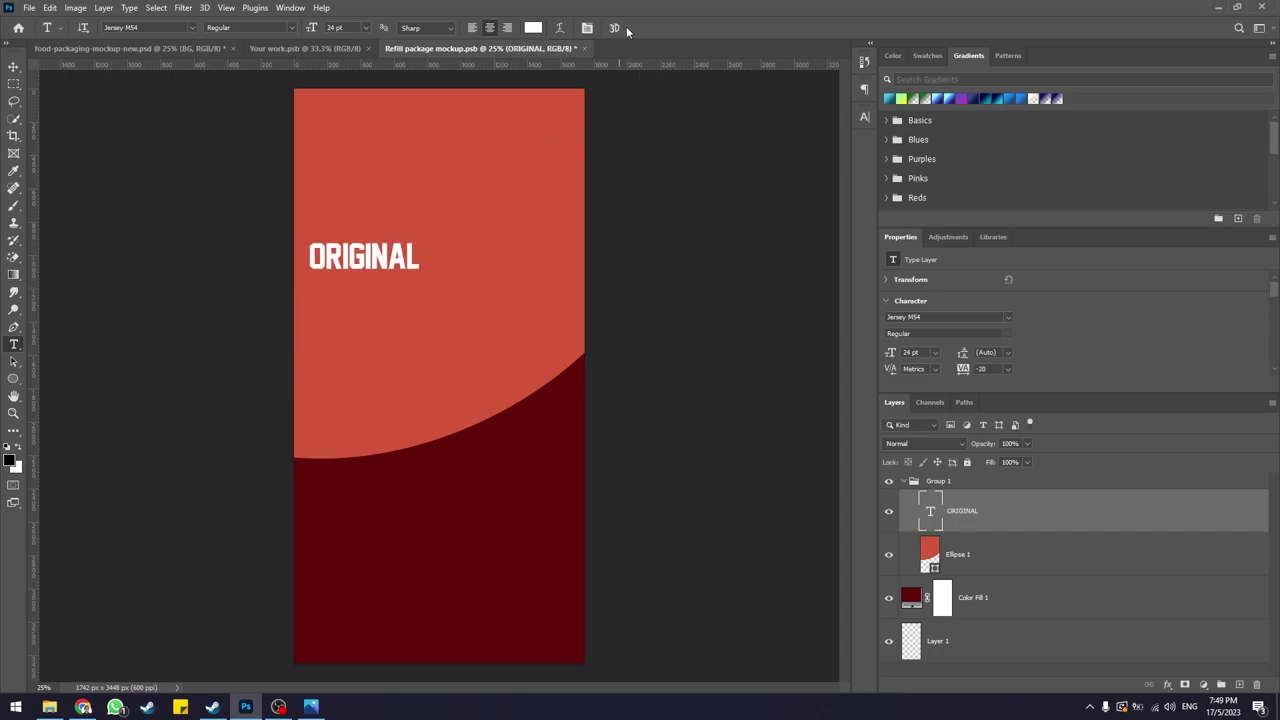
click(14, 66)
drag(390, 261, 462, 255)
click(240, 350)
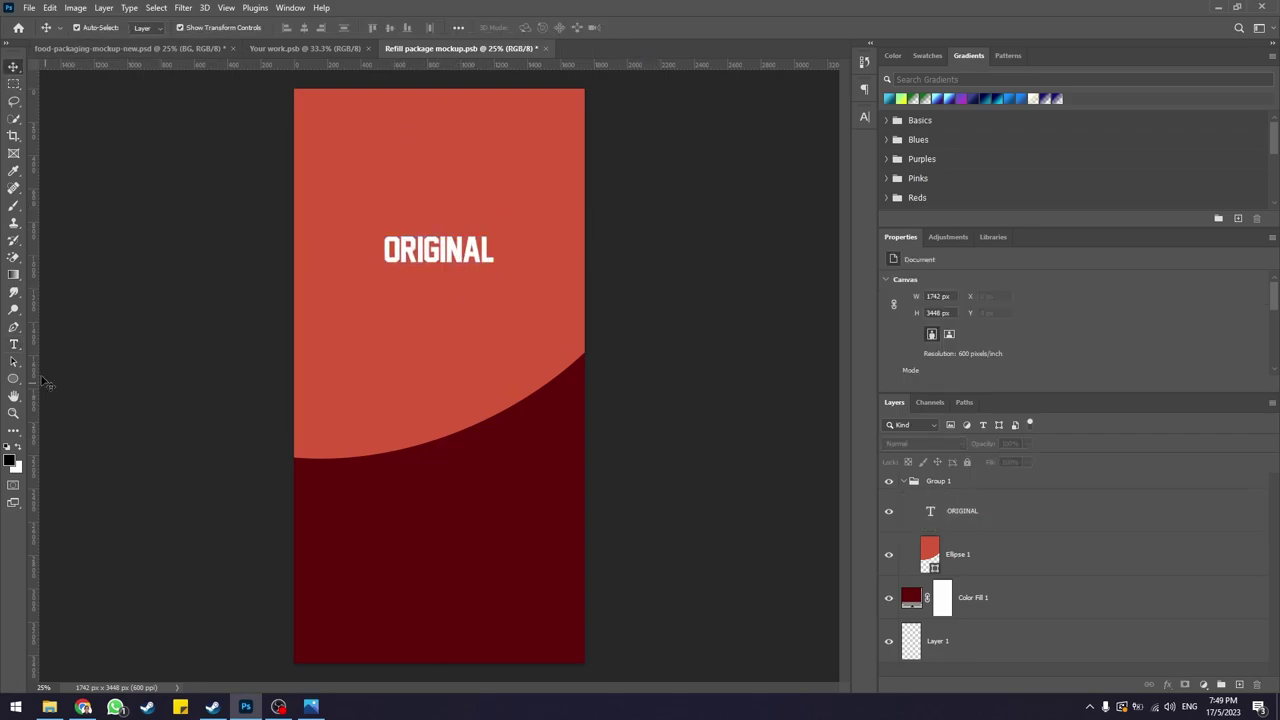
- Add "POTATO" and "CHIPS" as two separate text layers stacked below ORIGINAL
click(14, 344)
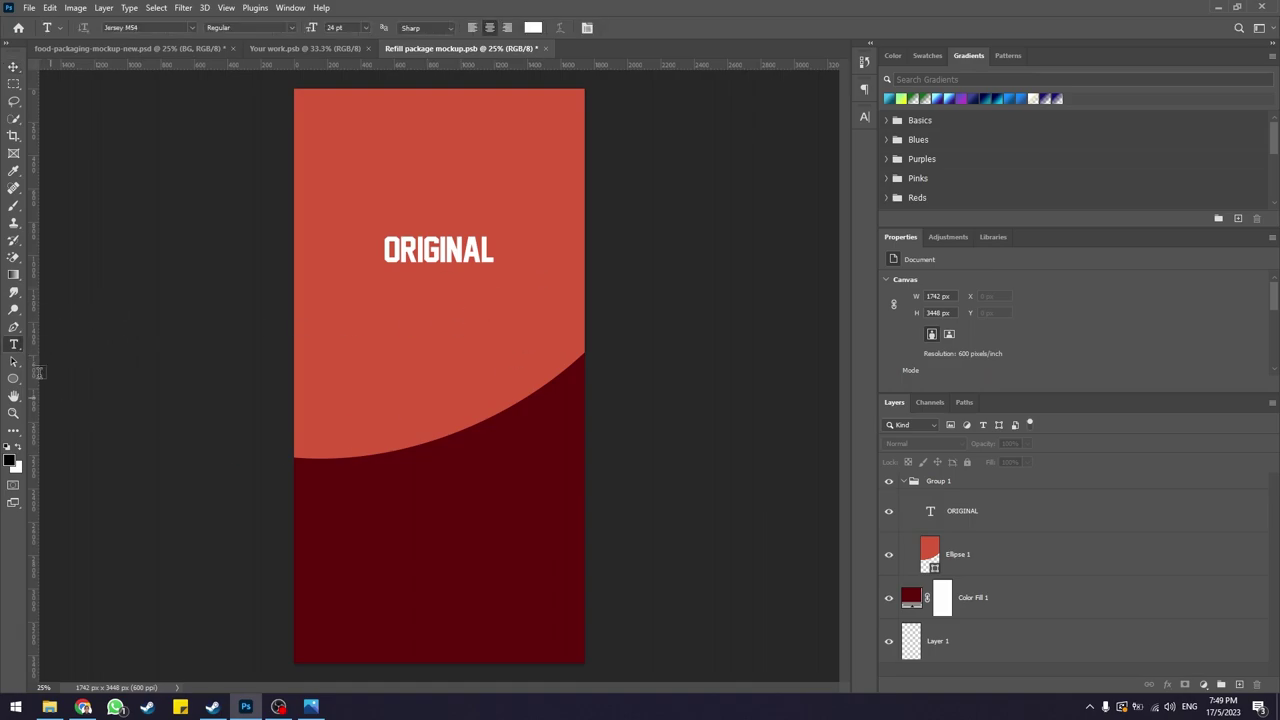
click(449, 302)
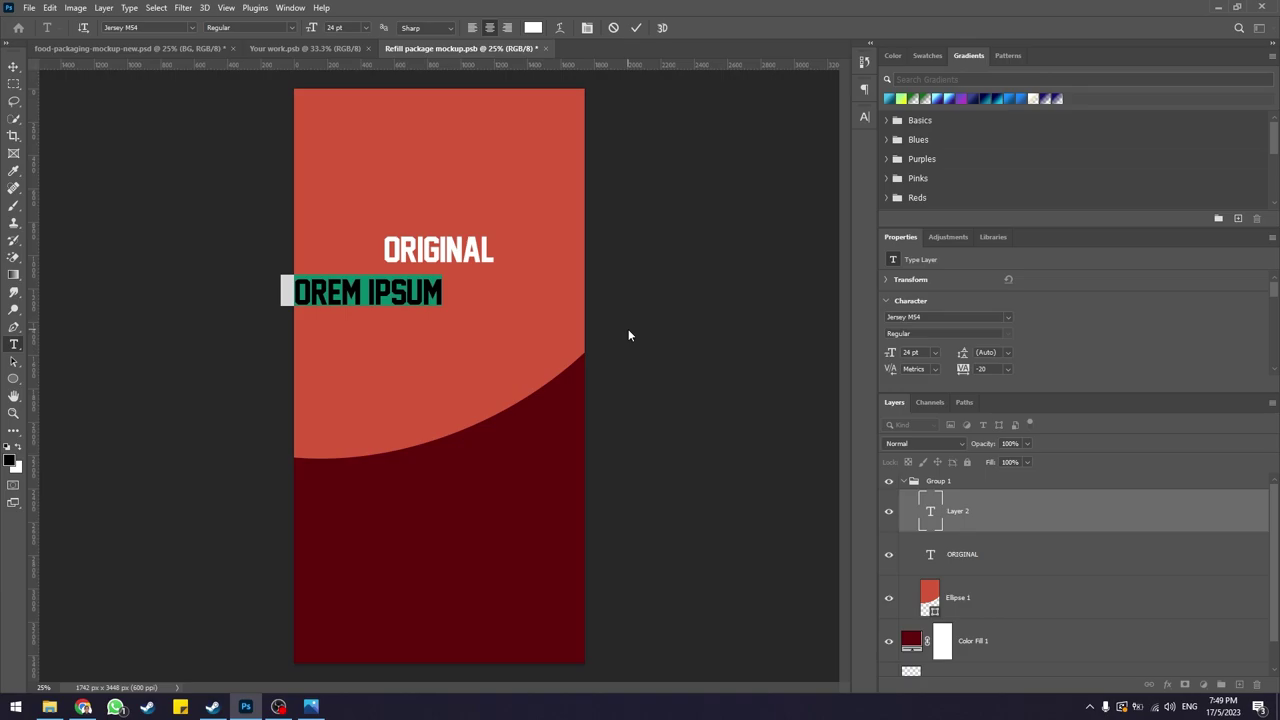
text(POTATO)
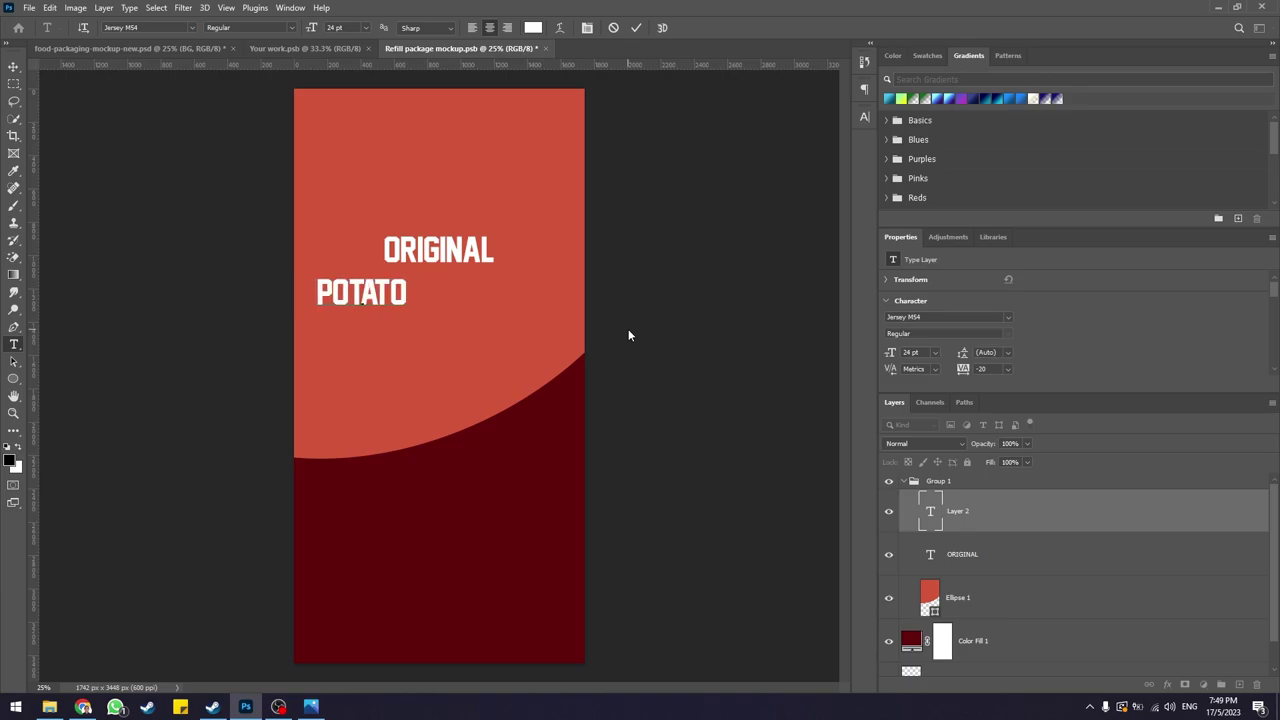
click(636, 27)
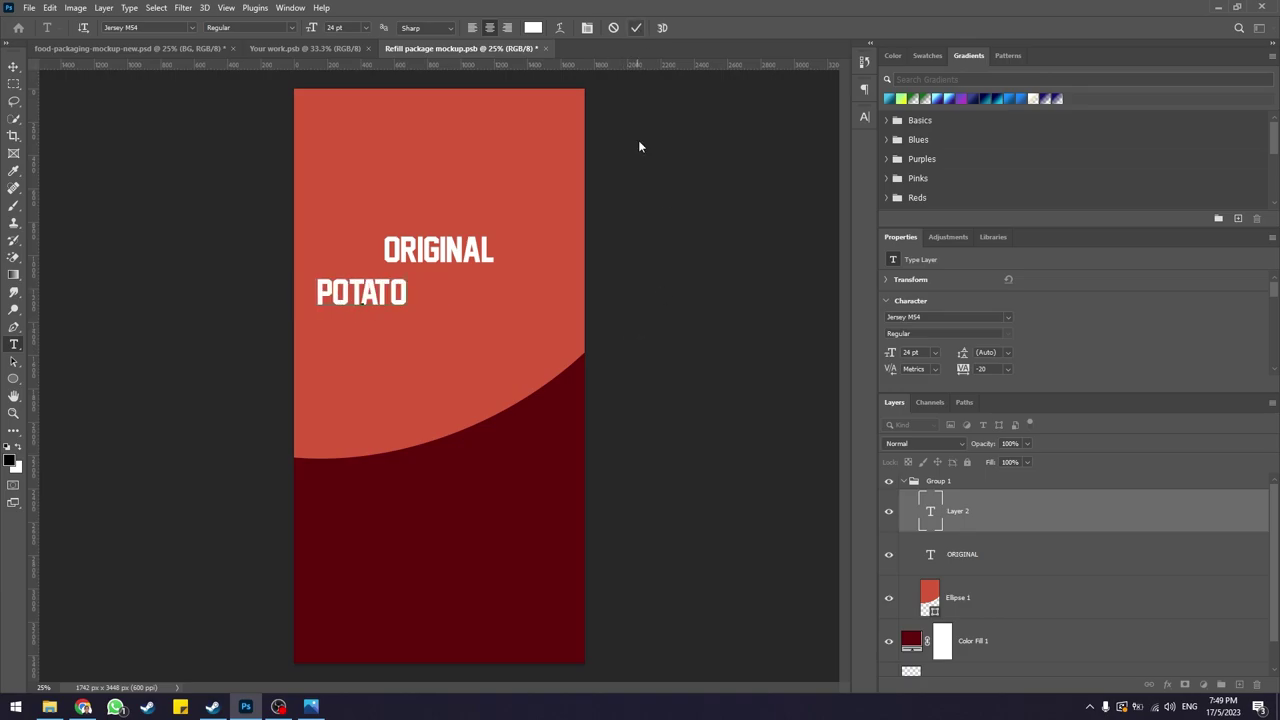
click(397, 354)
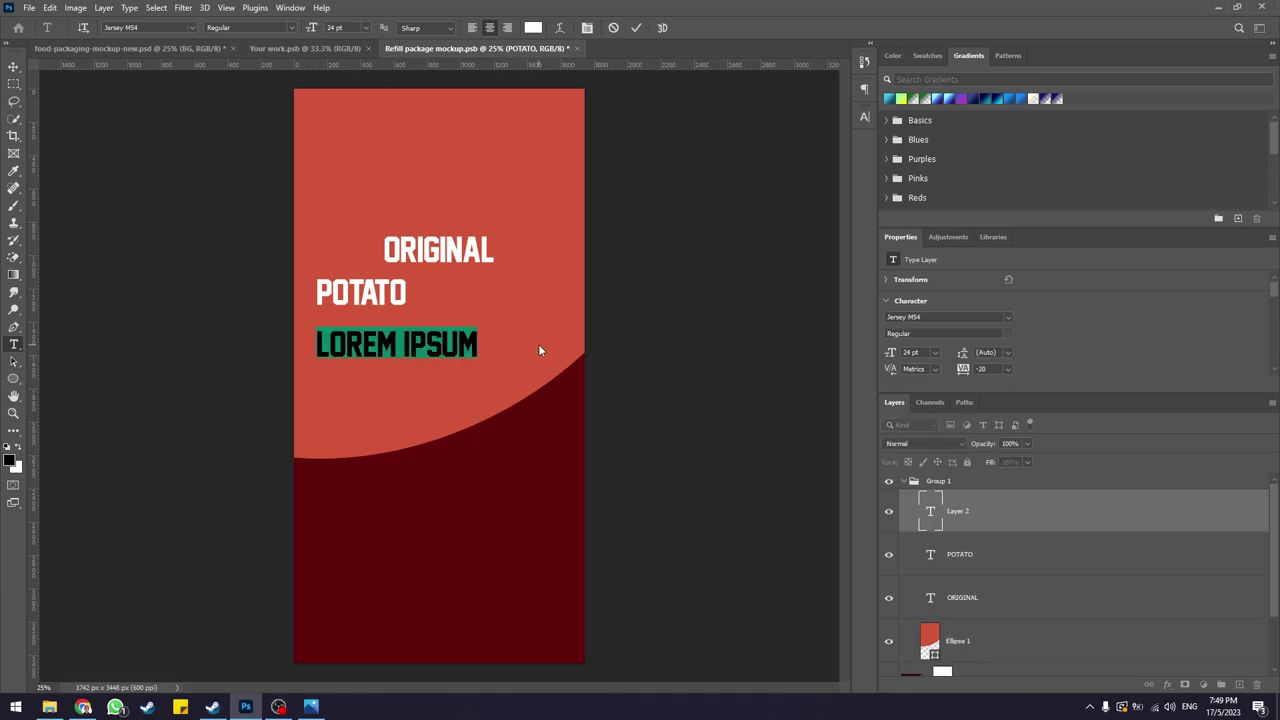
text(CHIPS)
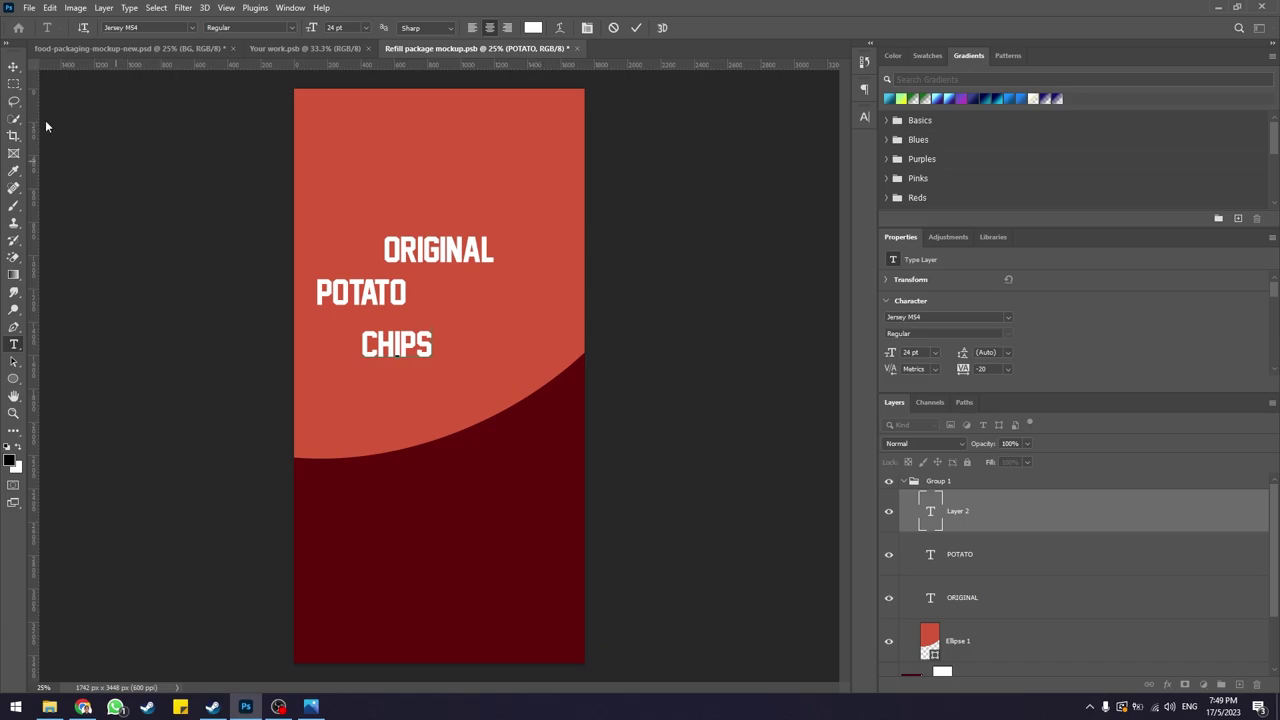
click(15, 66)
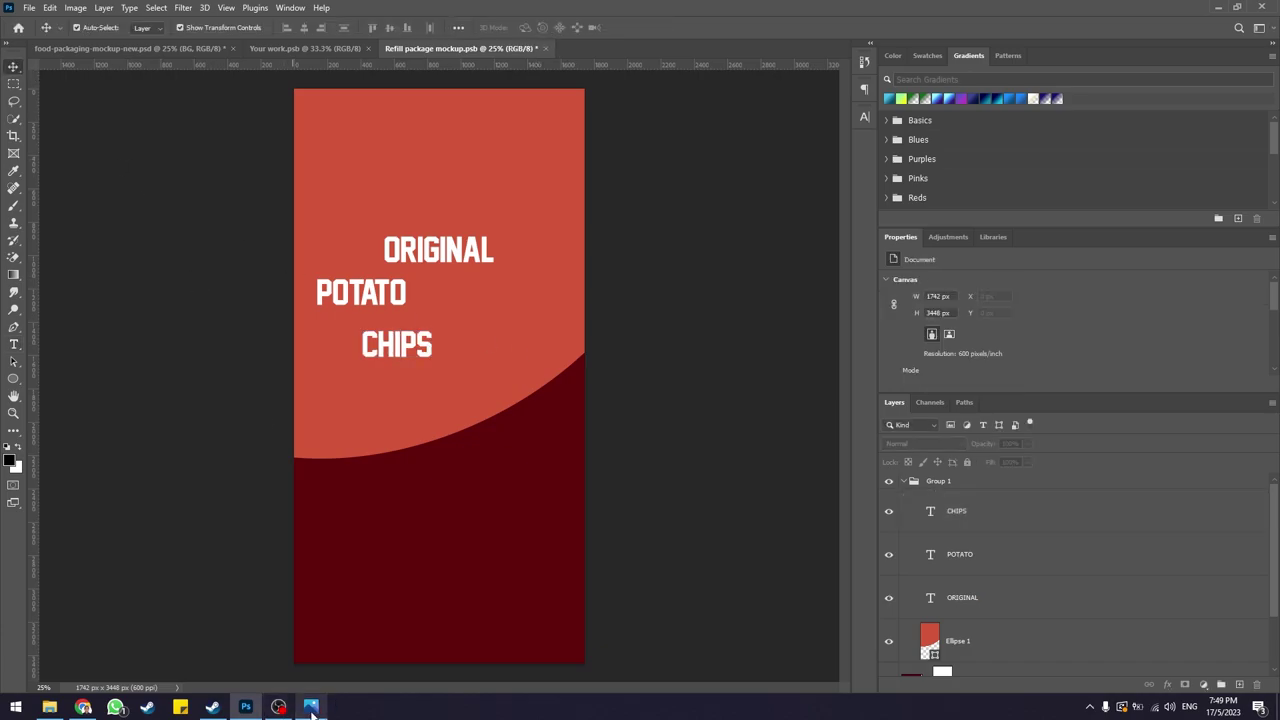
- Review the sample design's text arrangement and, with ORIGINAL selected, set alignment to be relative to the canvas
key(alt+Tab)
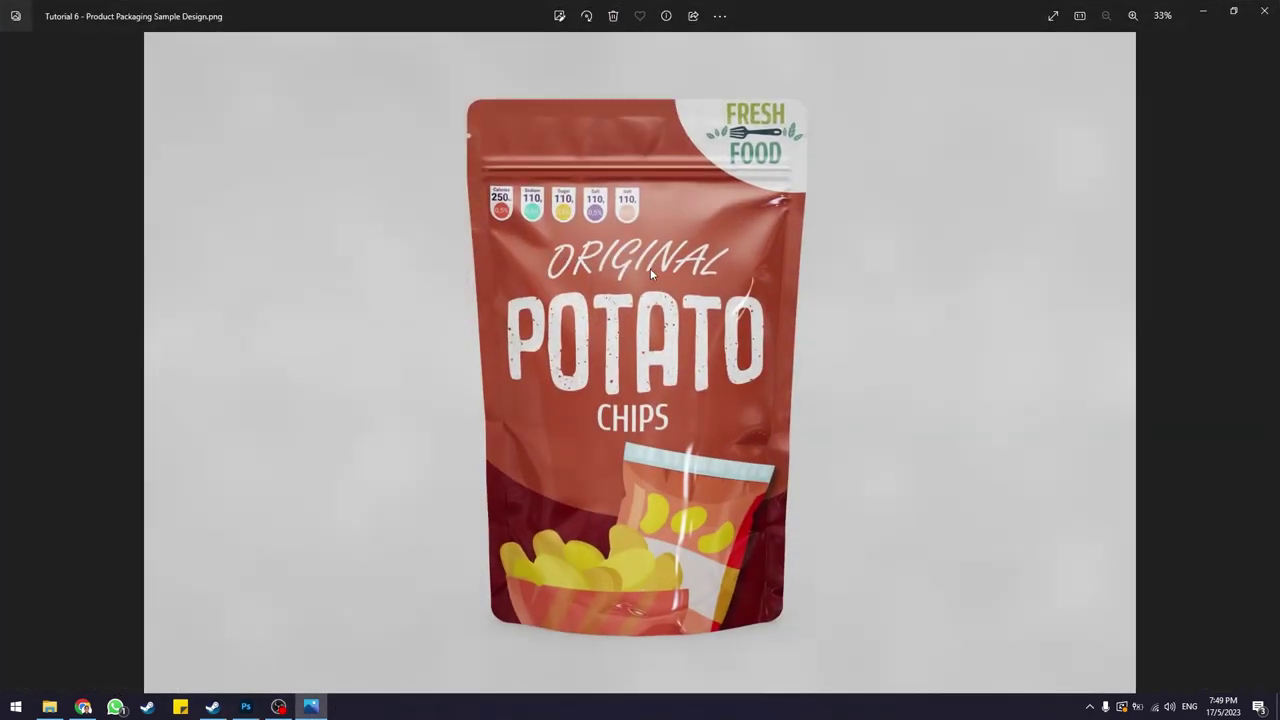
click(1206, 14)
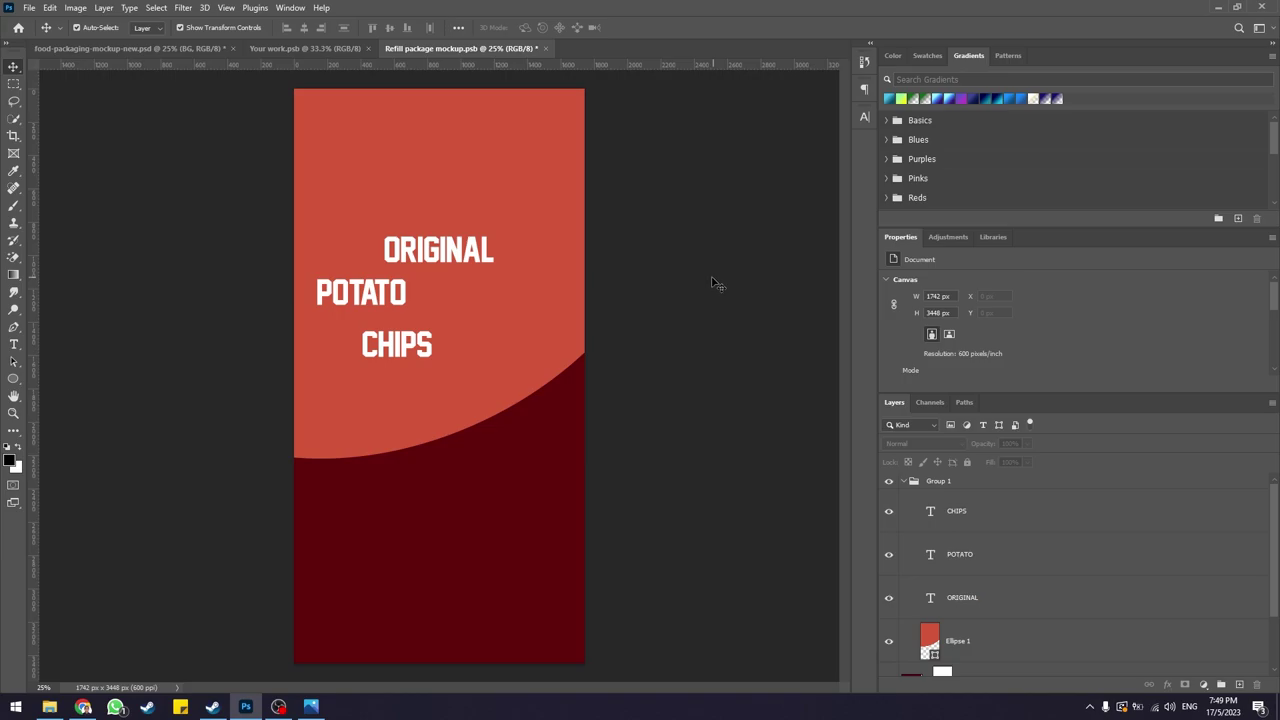
click(452, 260)
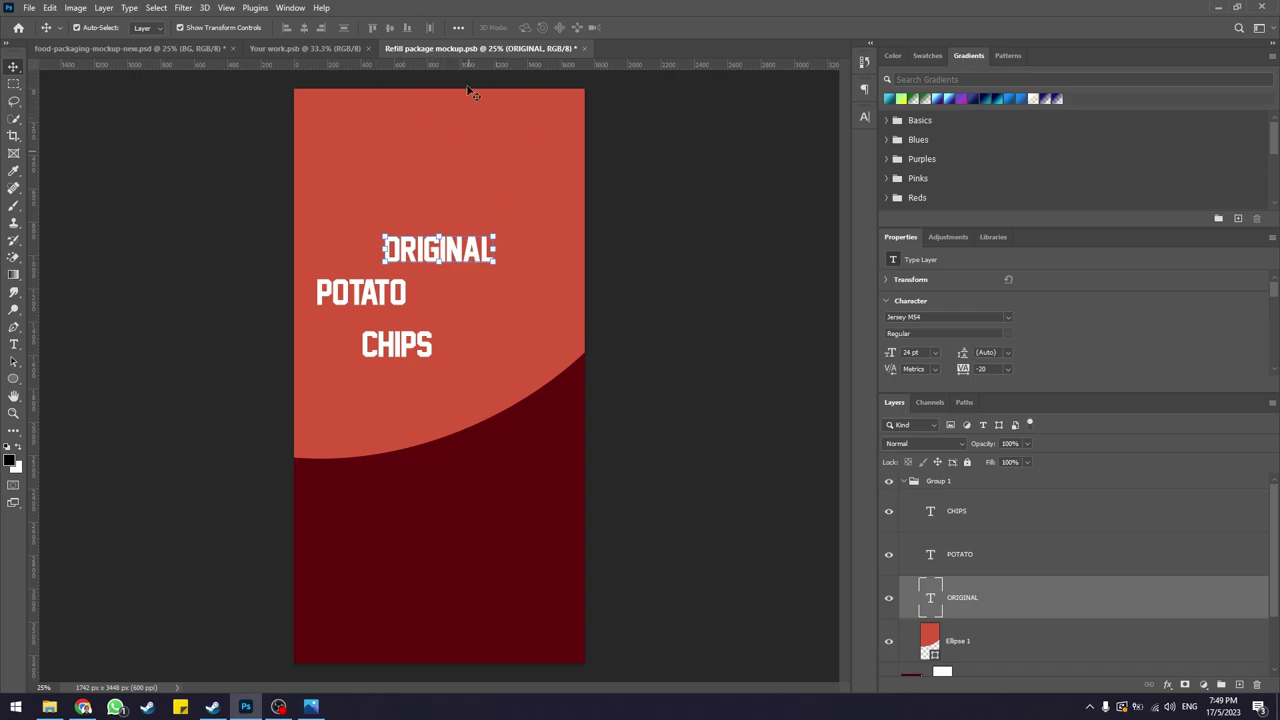
click(458, 29)
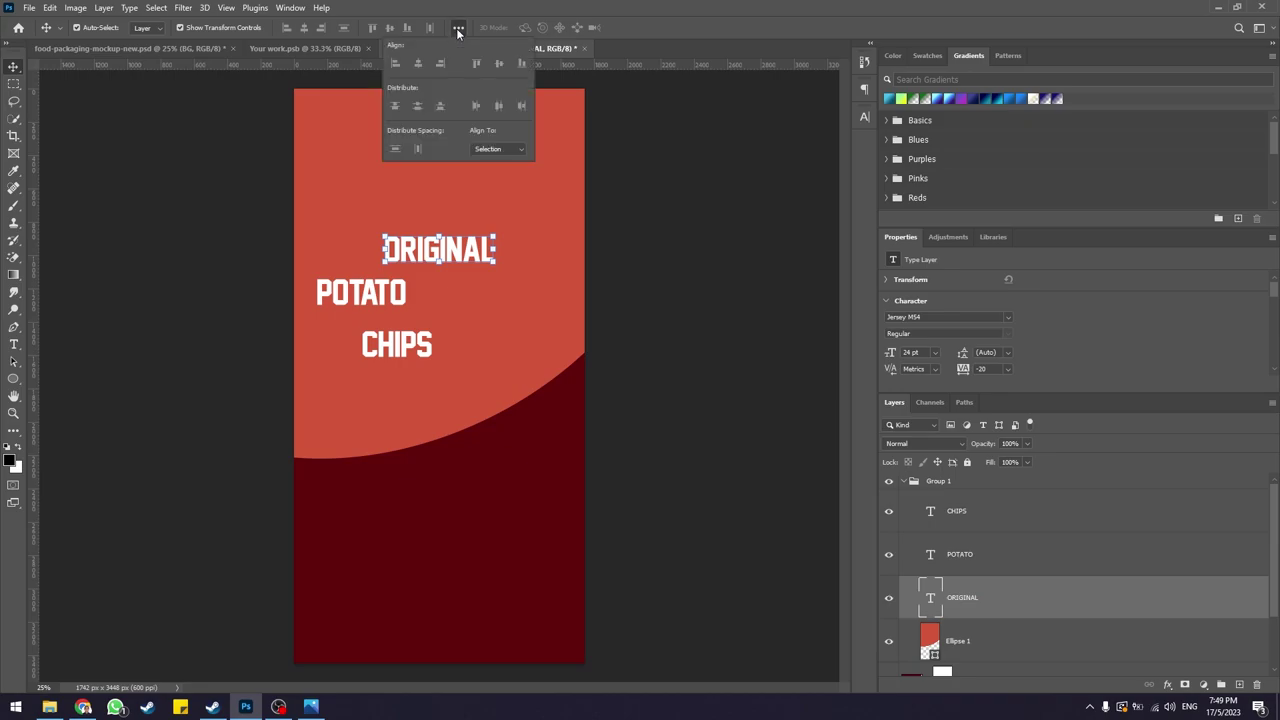
click(506, 150)
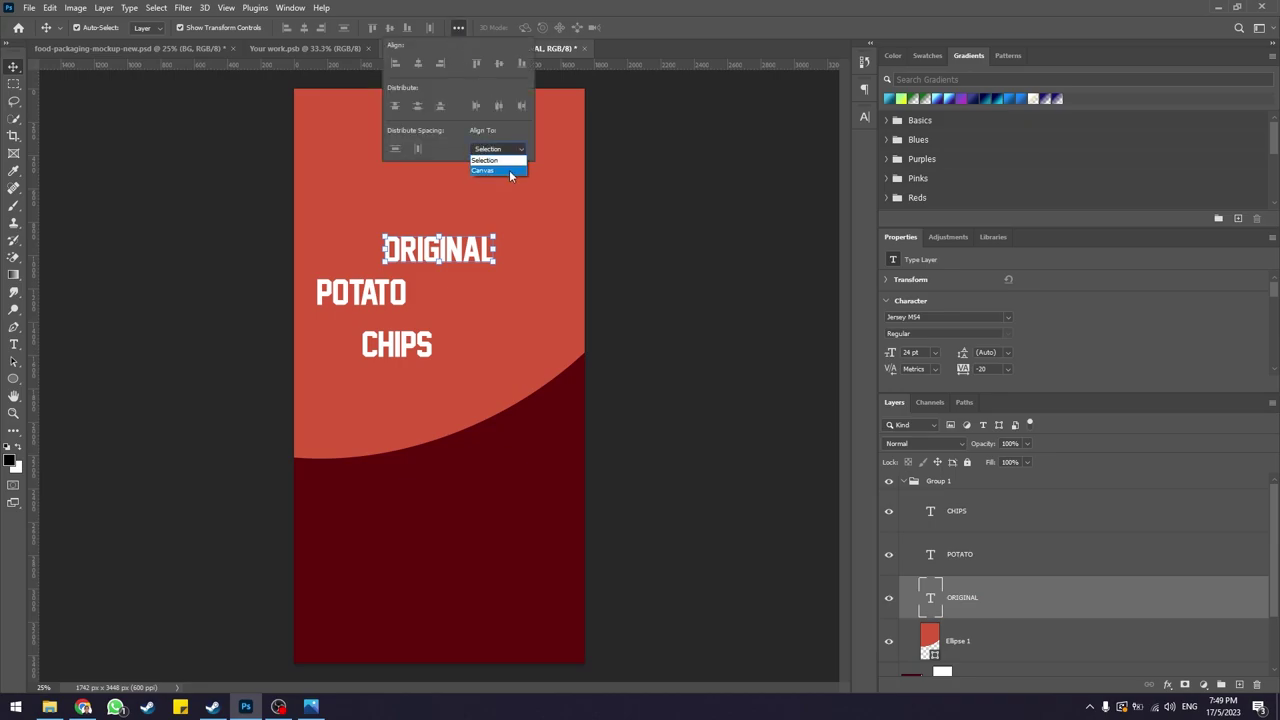
click(510, 173)
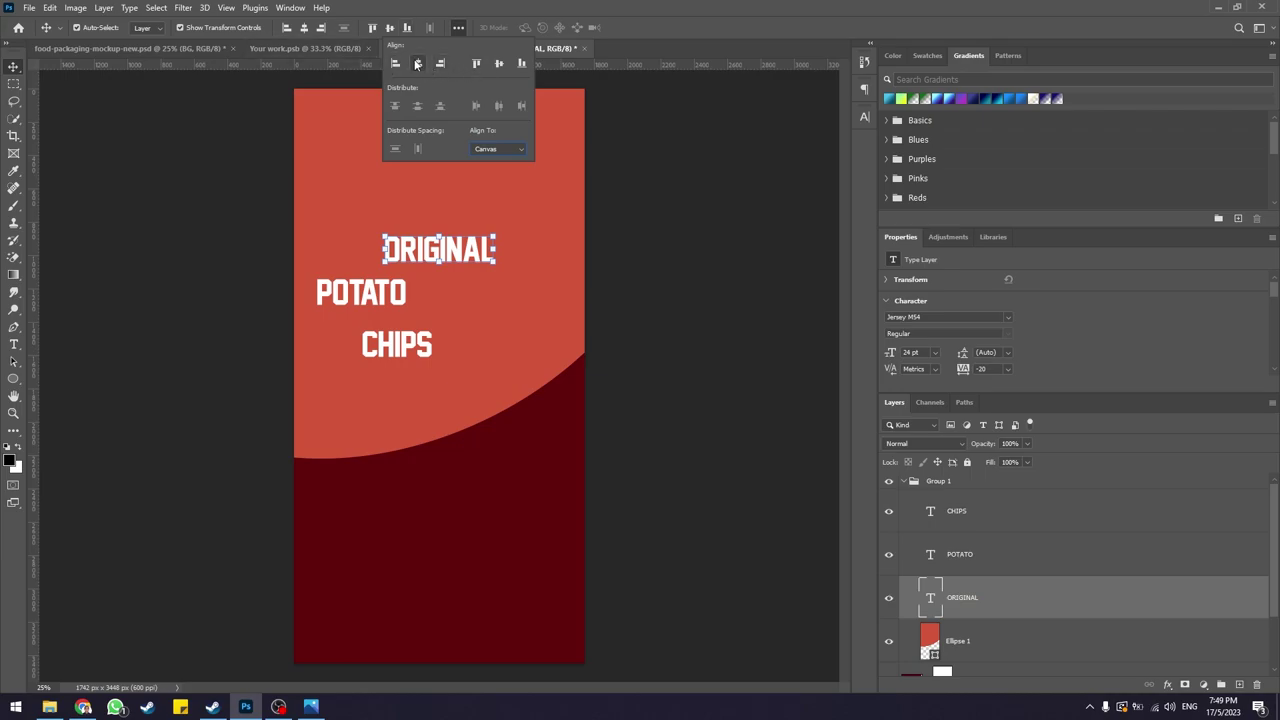
- Center the POTATO, CHIPS and ORIGINAL text layers horizontally on the canvas
click(390, 300)
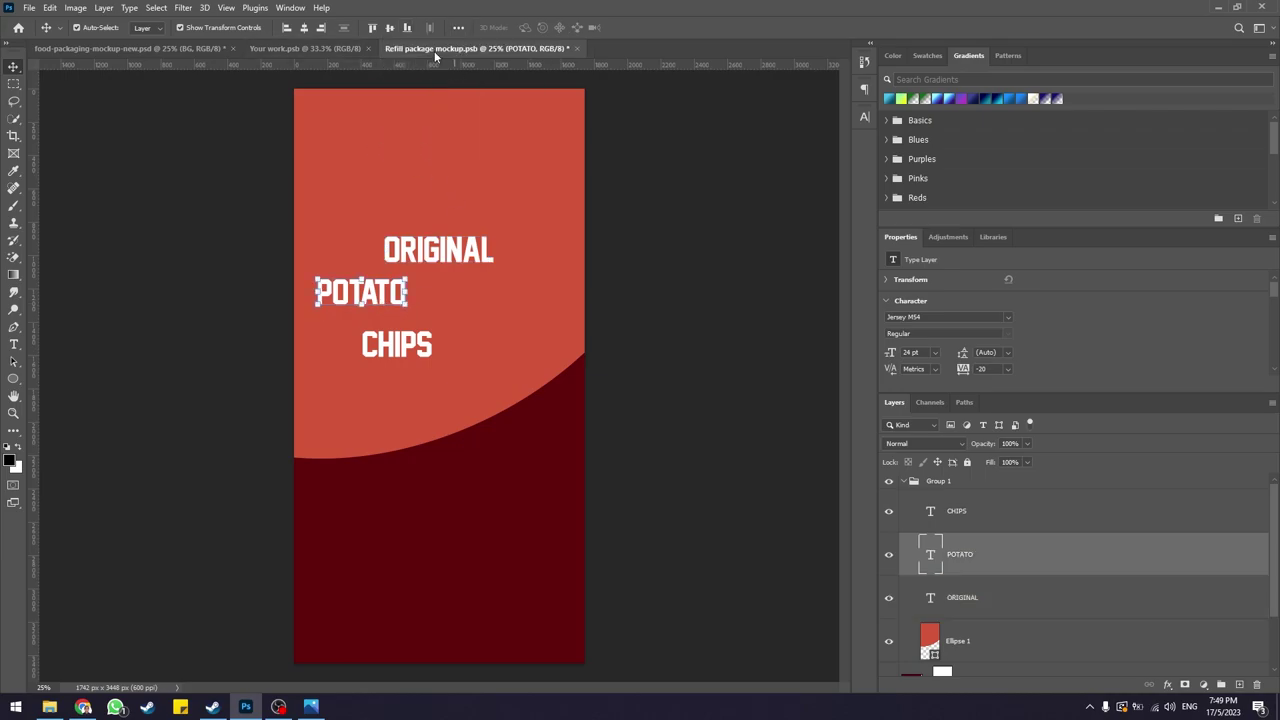
click(458, 27)
click(418, 63)
click(410, 345)
click(458, 27)
click(418, 63)
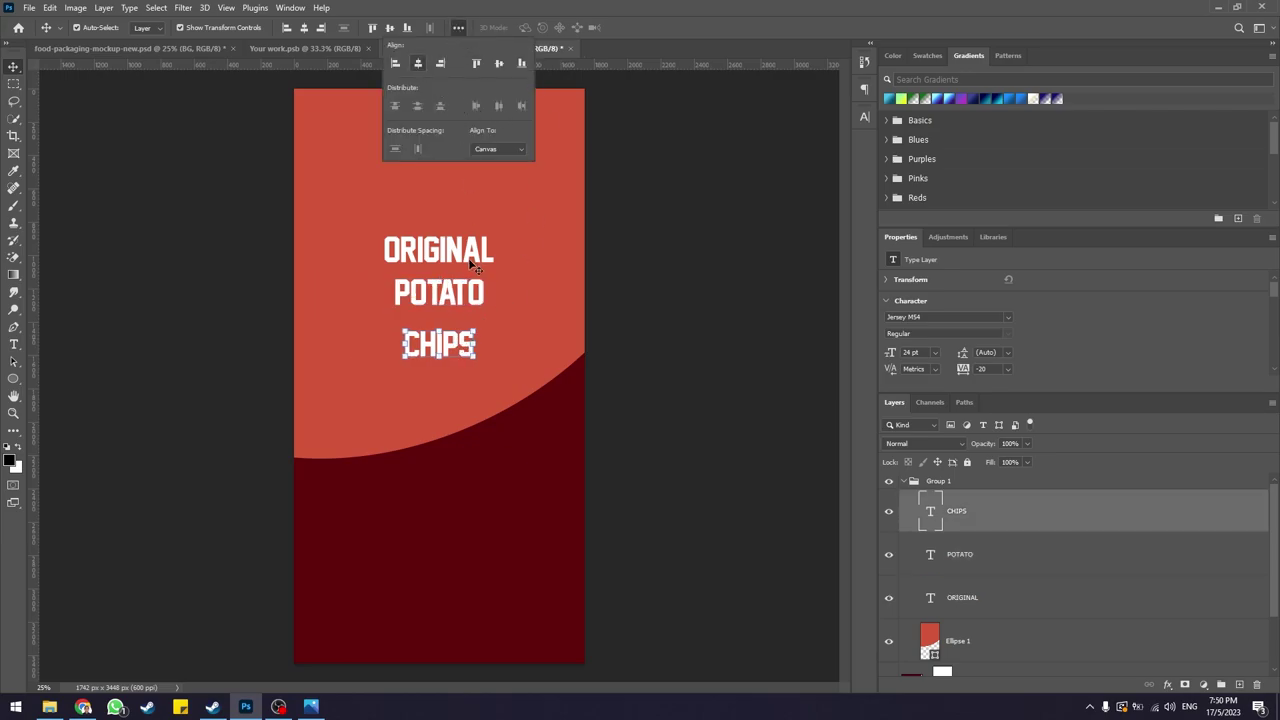
click(475, 262)
click(458, 27)
click(418, 63)
click(657, 223)
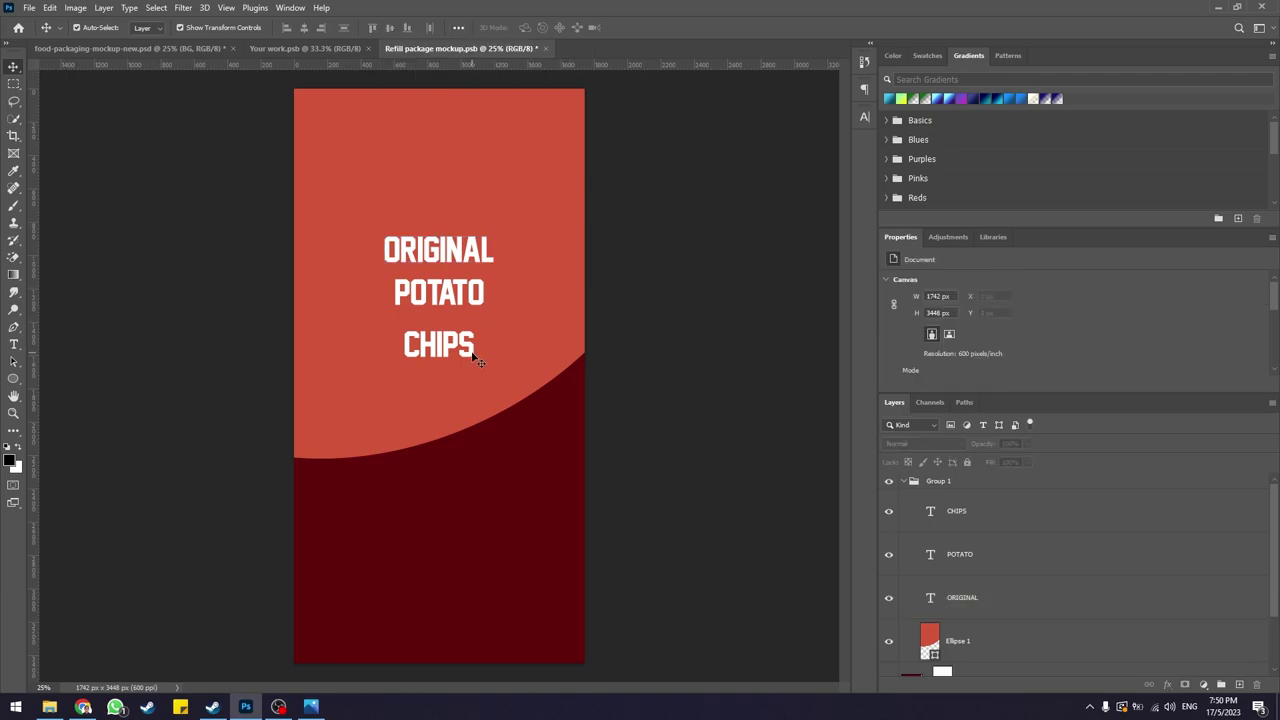
click(460, 257)
click(466, 298)
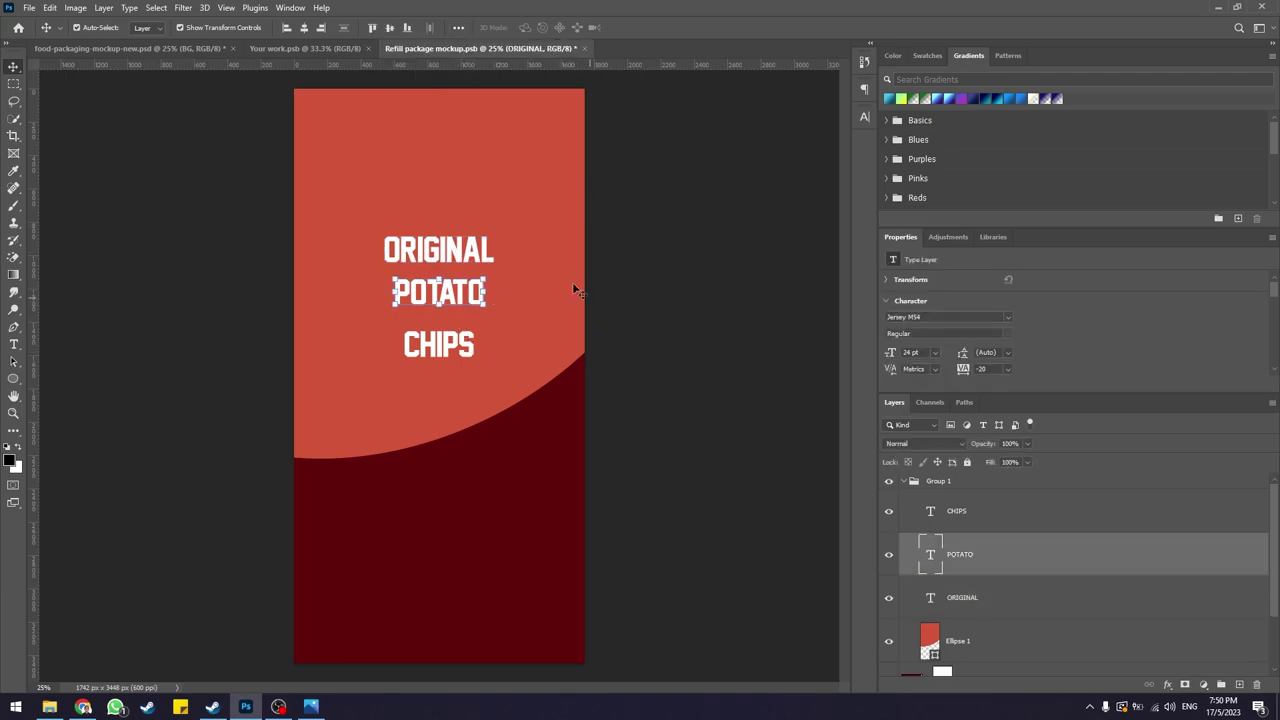
click(629, 317)
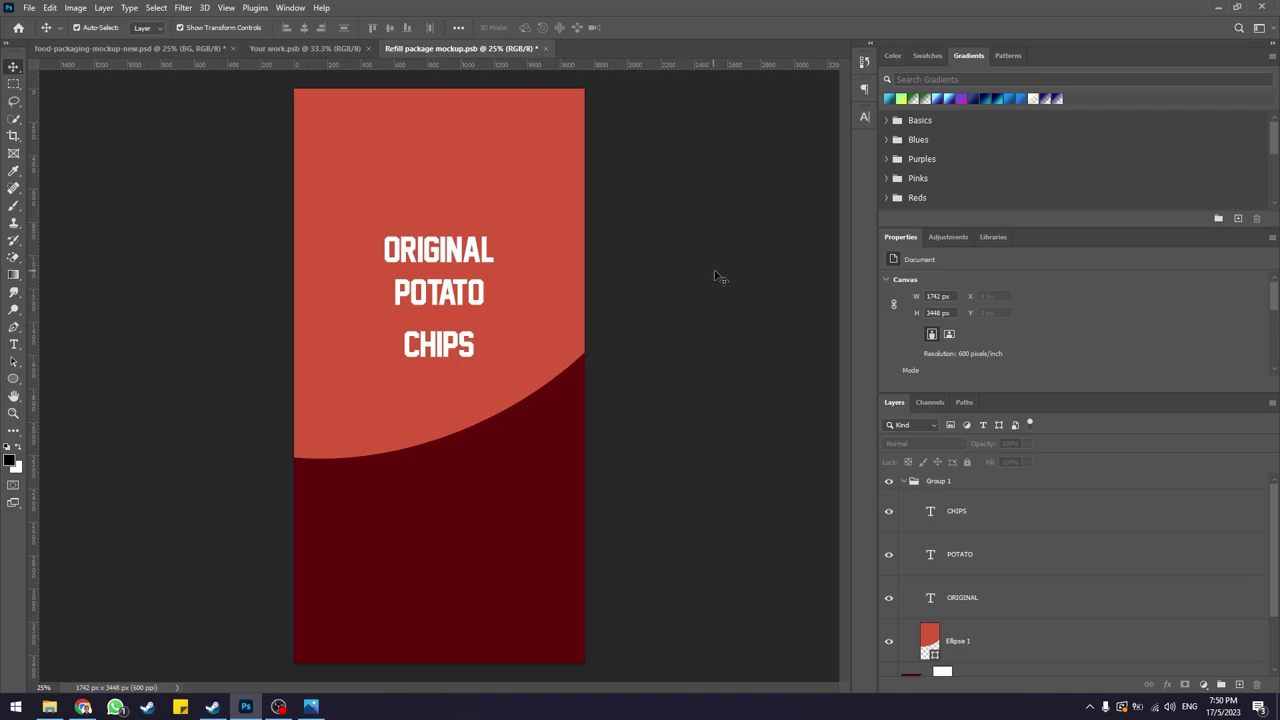
- Change the font of the ORIGINAL text to Freestyle Script Regular
key(t)
click(419, 254)
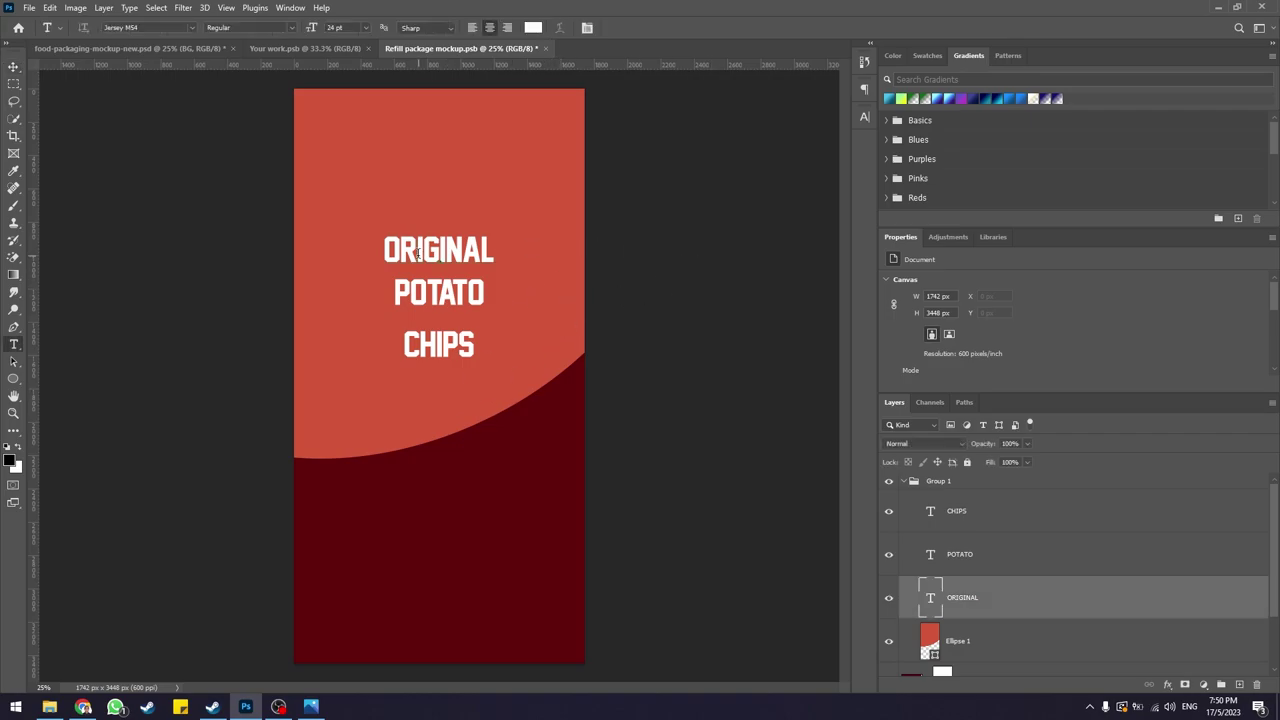
drag(384, 250, 507, 241)
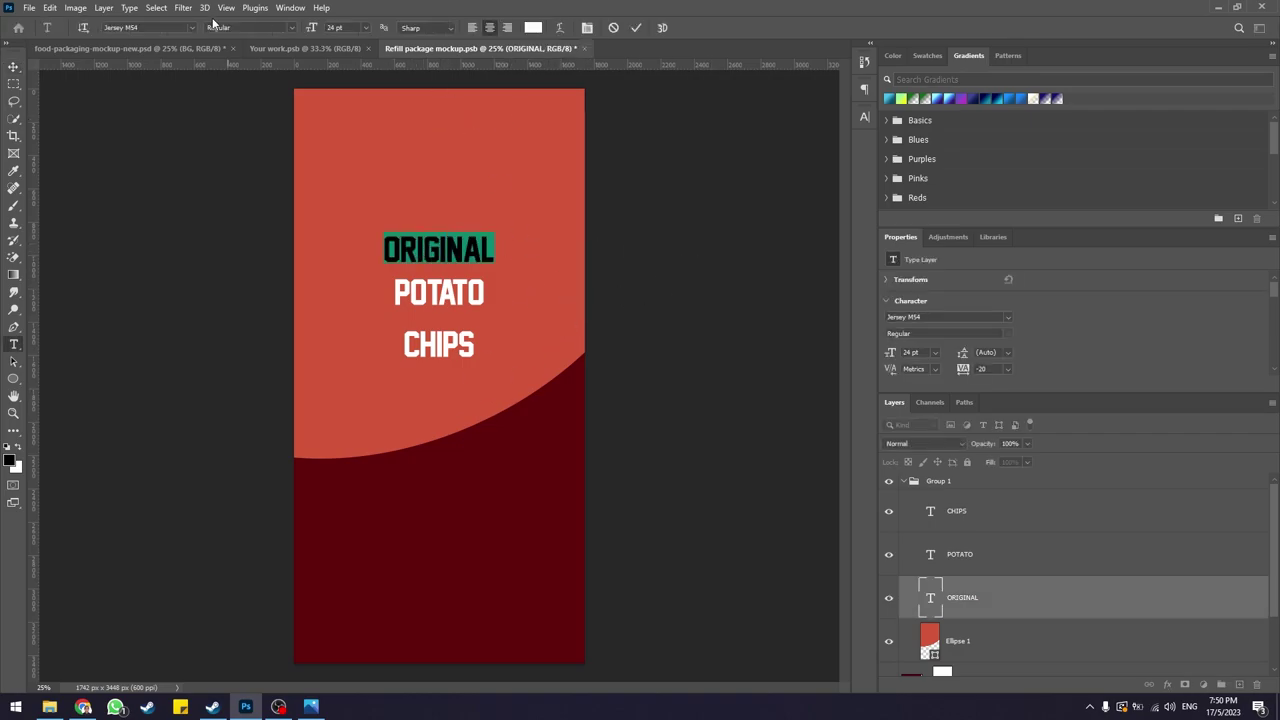
click(166, 27)
text(ee)
key(BackSpace)
key(BackSpace)
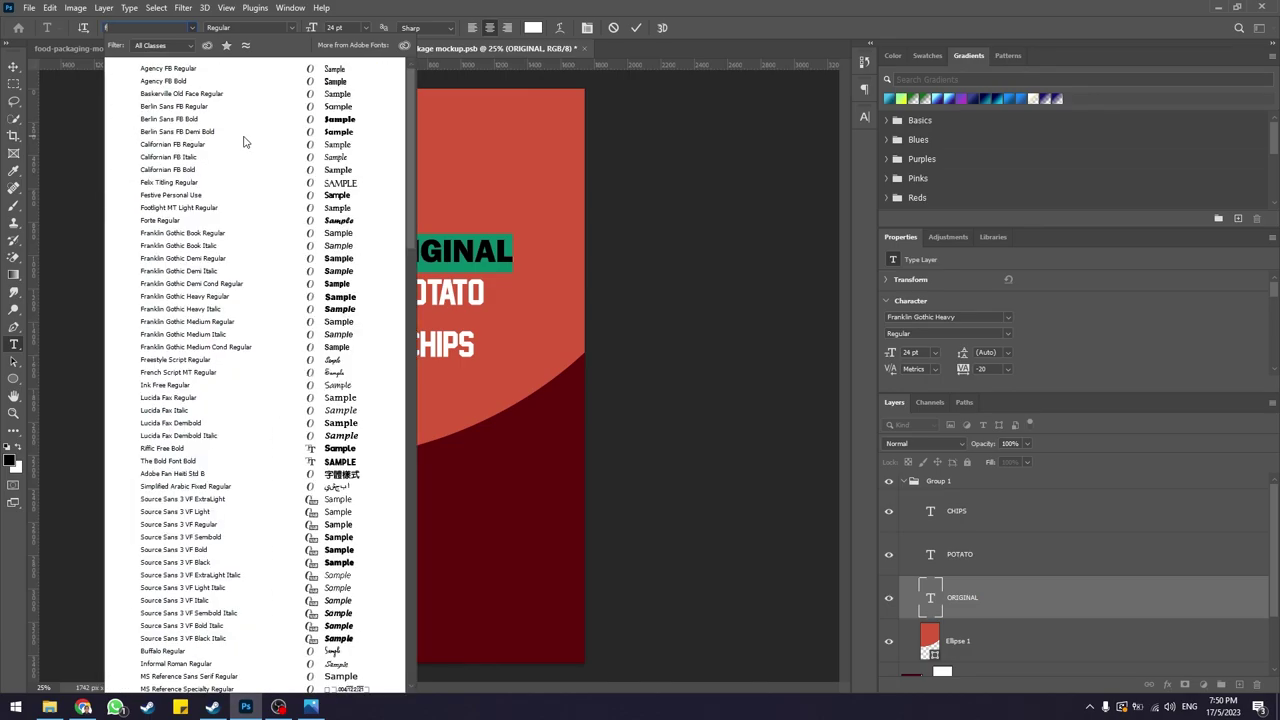
text(free)
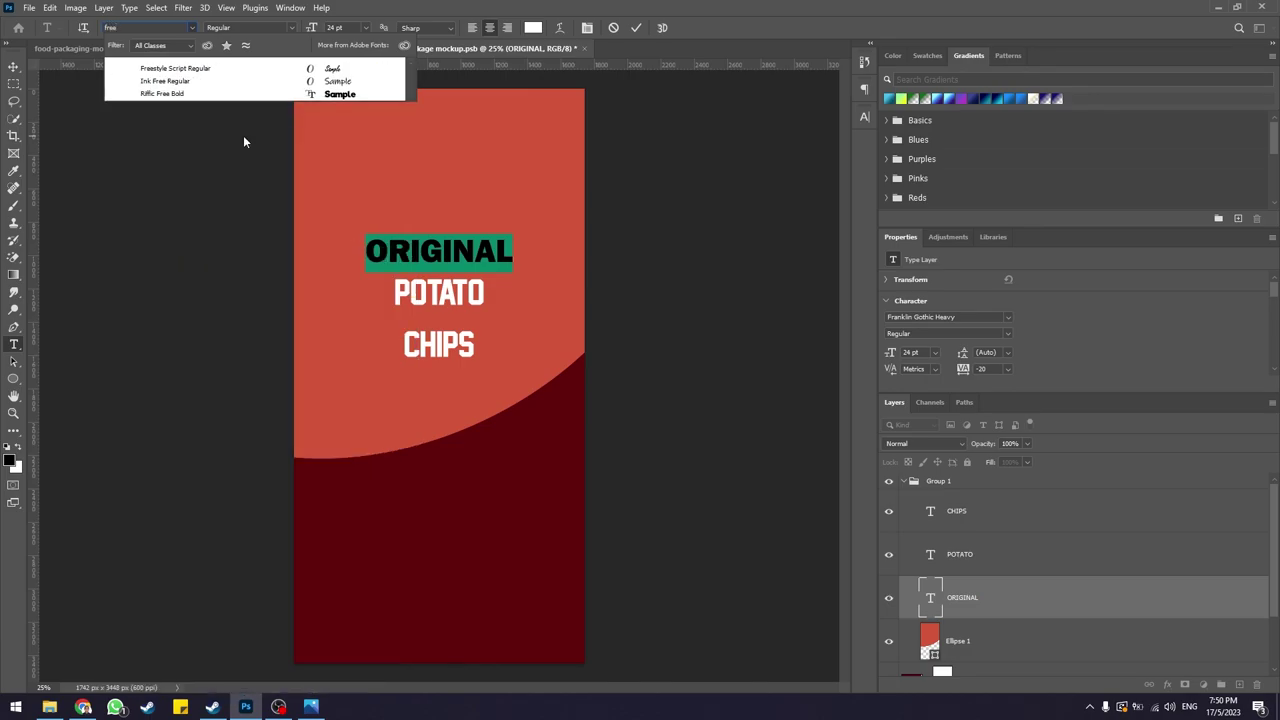
click(181, 69)
click(430, 248)
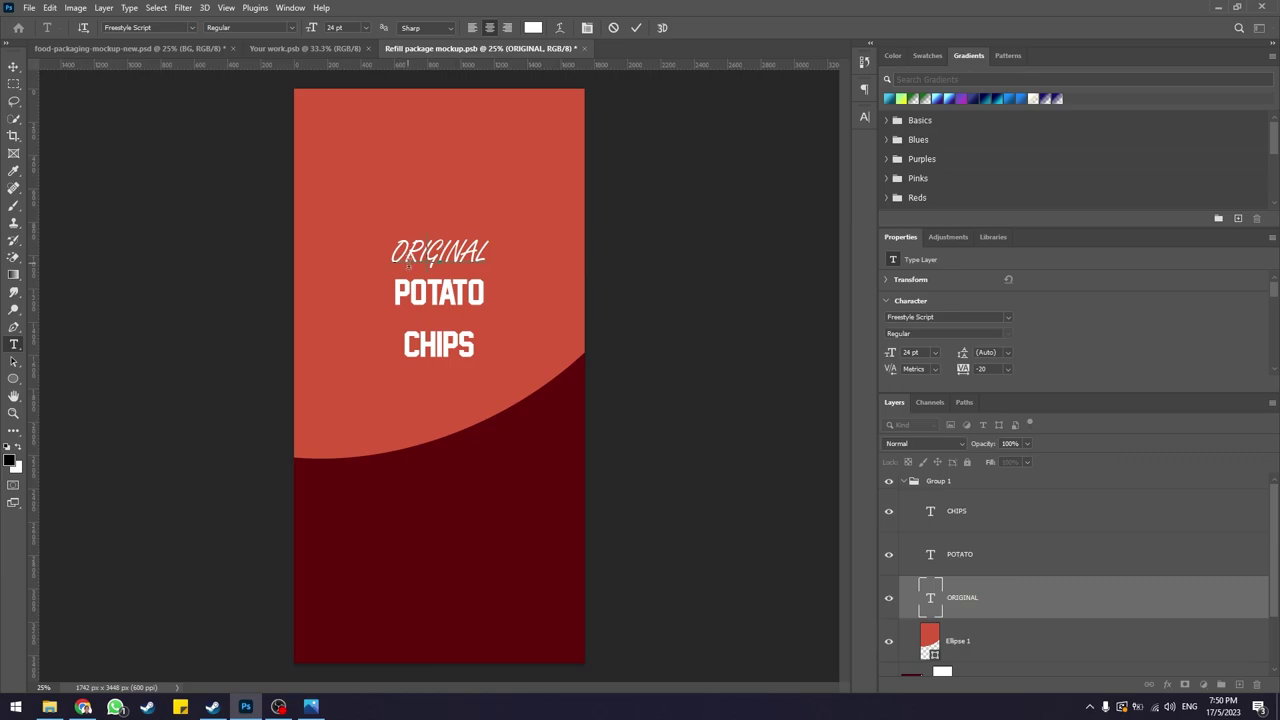
click(636, 27)
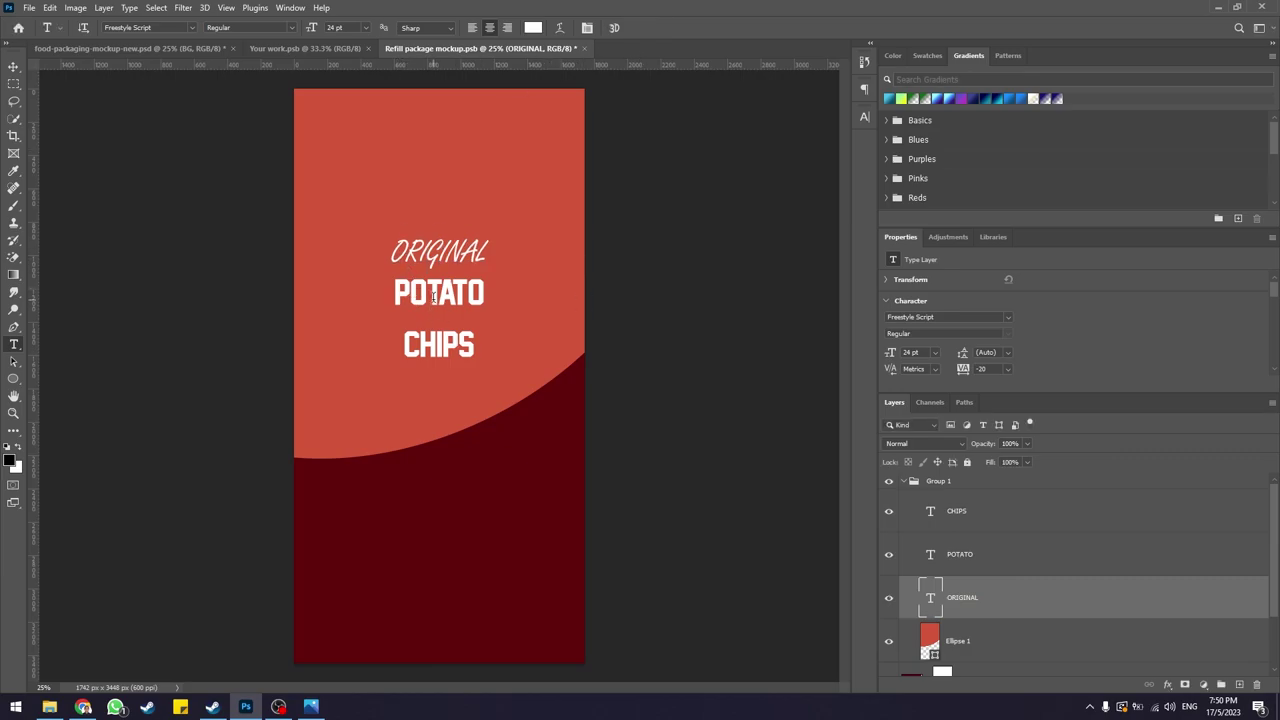
- Change the font of the POTATO text to Hogfish DEMO Regular
click(434, 297)
key(ctrl+a)
click(179, 27)
text(og)
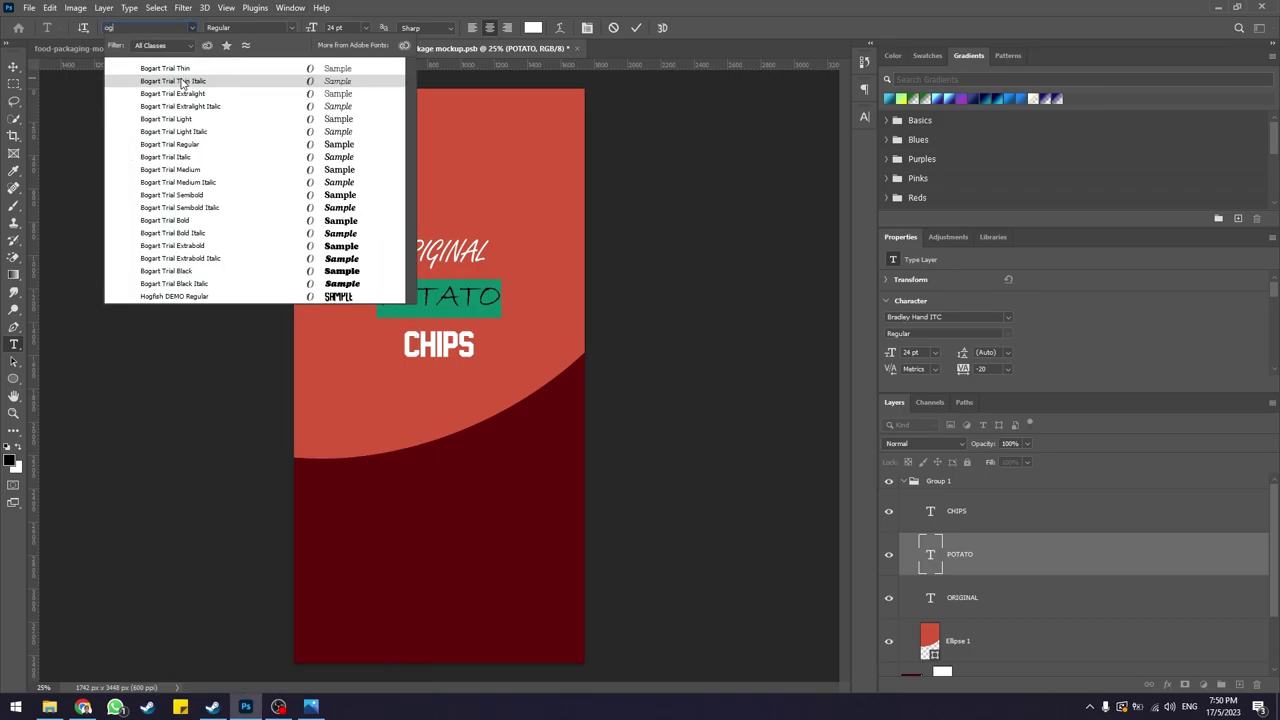
key(BackSpace)
key(BackSpace)
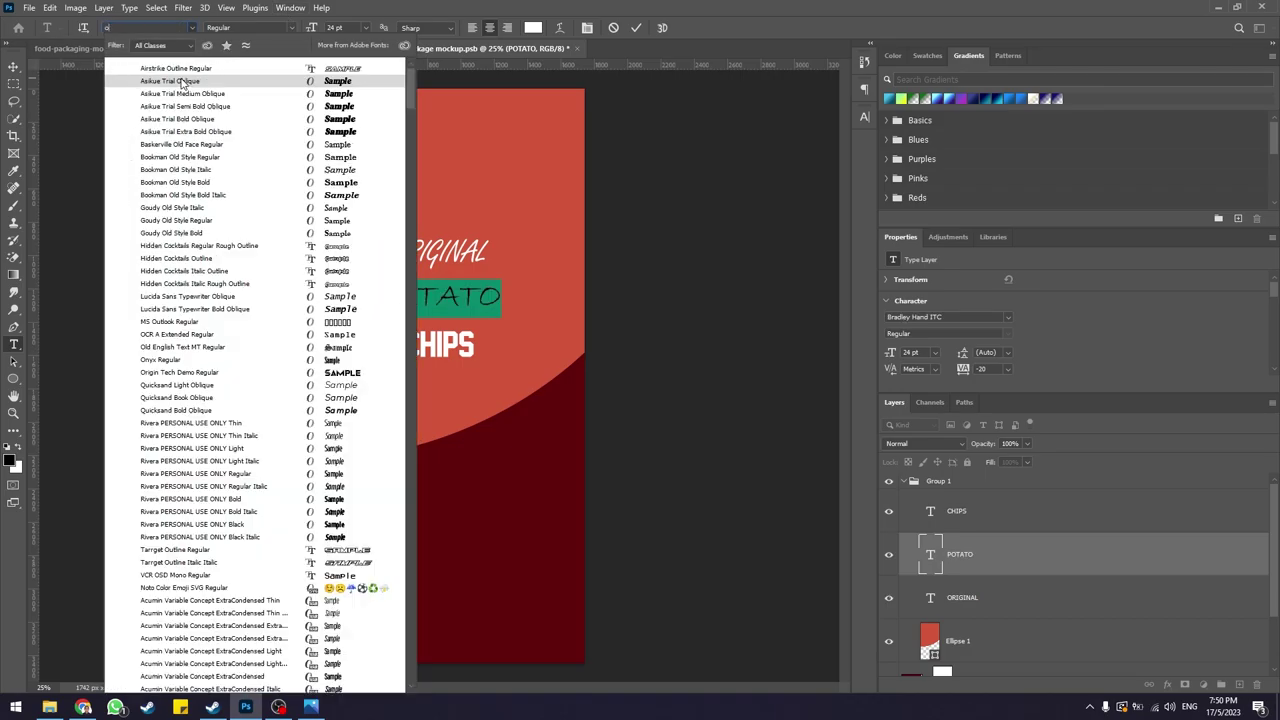
text(hogfish)
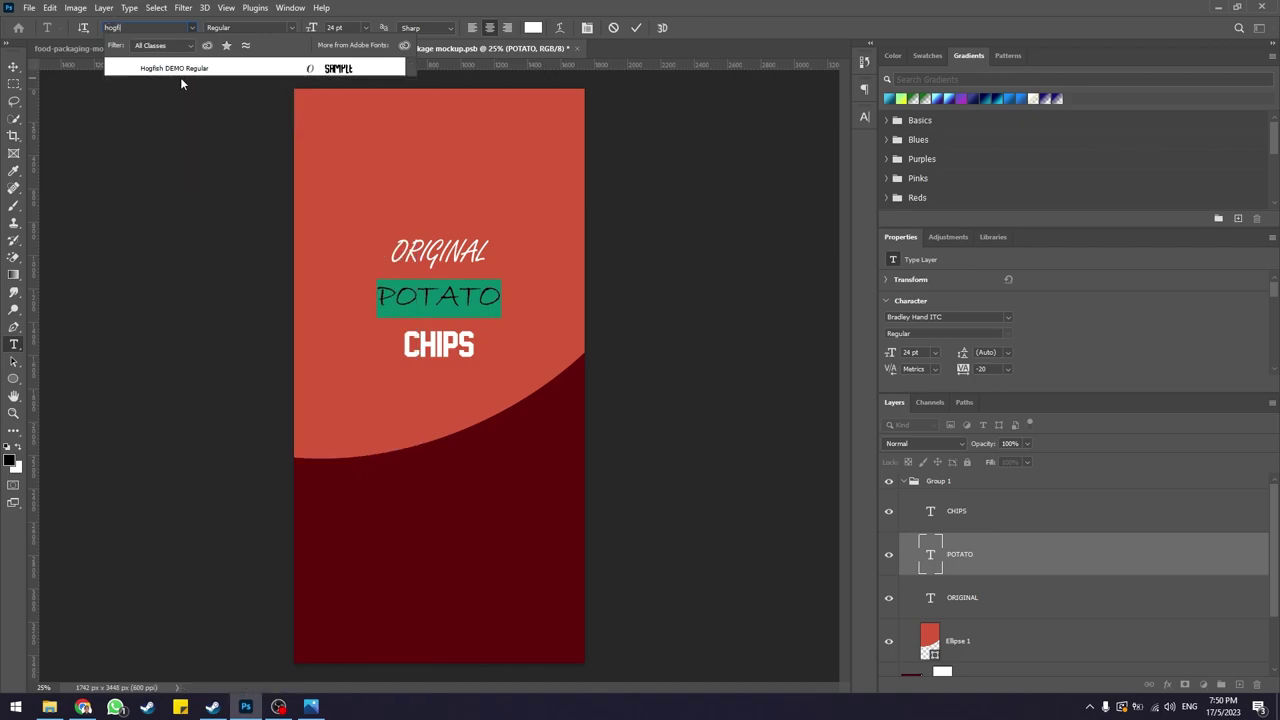
key(Return)
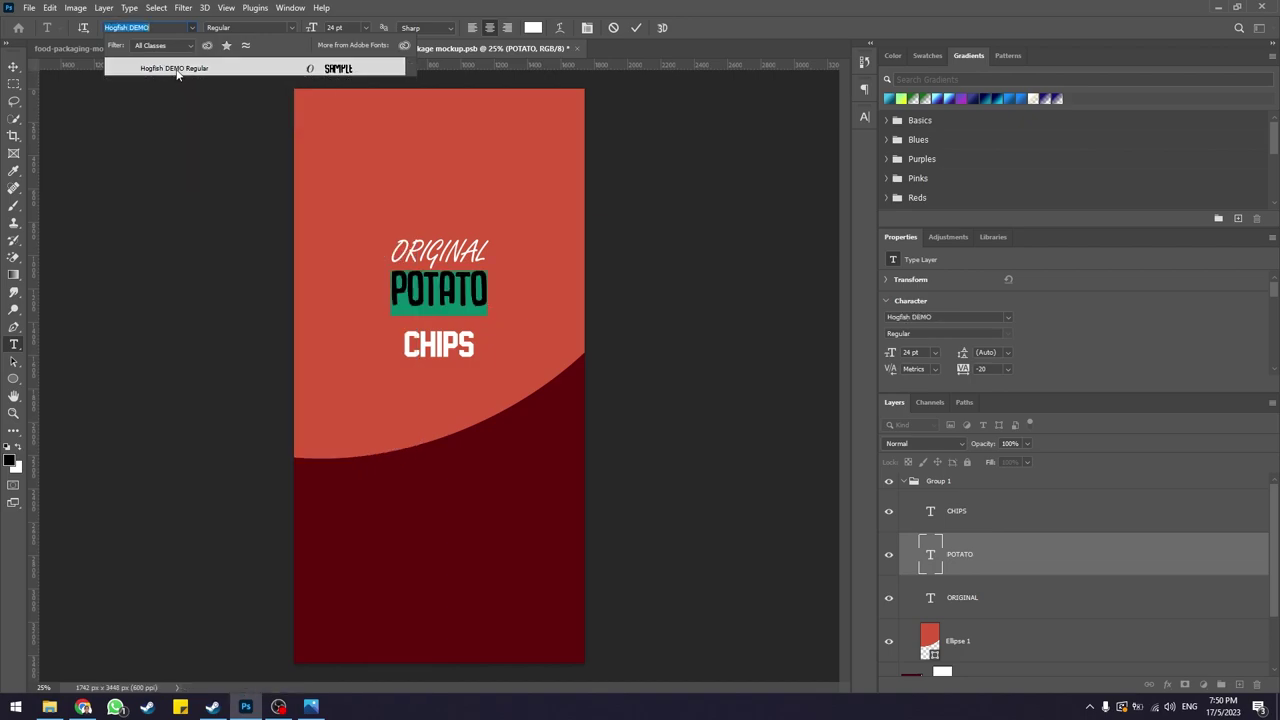
click(636, 27)
- Change the font of the CHIPS text to Rivera PERSONAL USE ONLY Regular
click(440, 349)
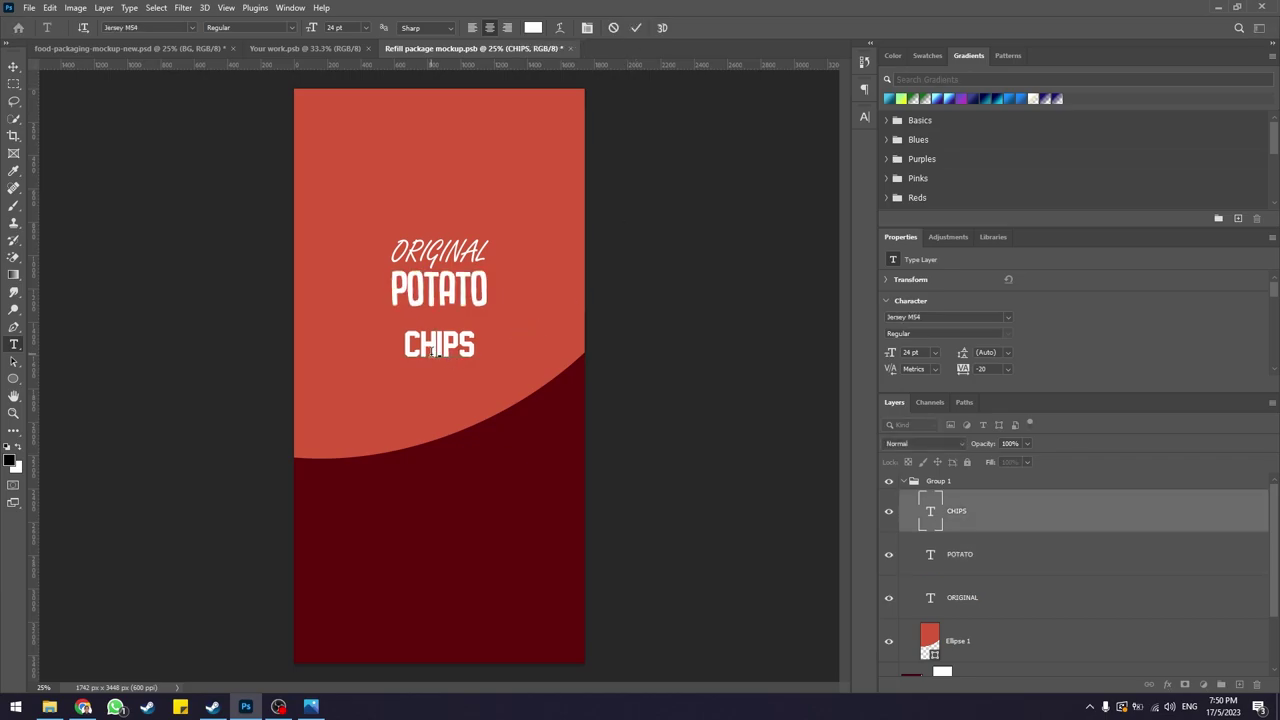
double_click(433, 352)
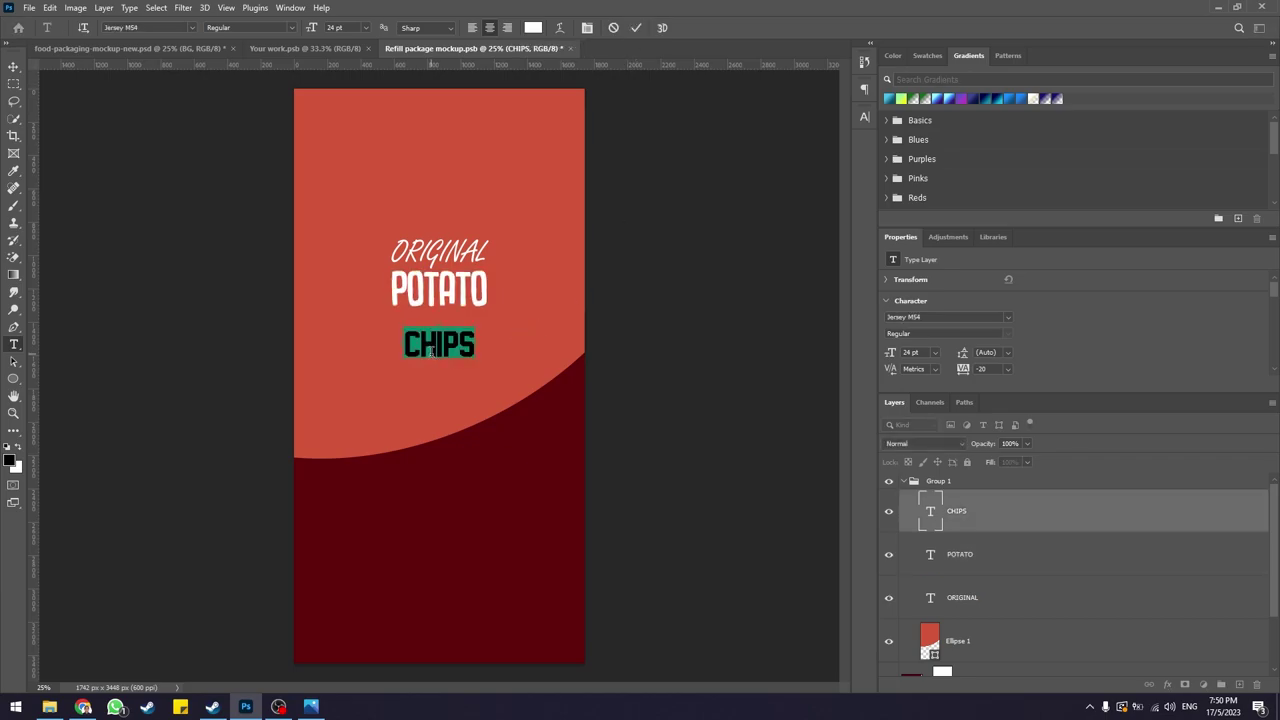
click(170, 27)
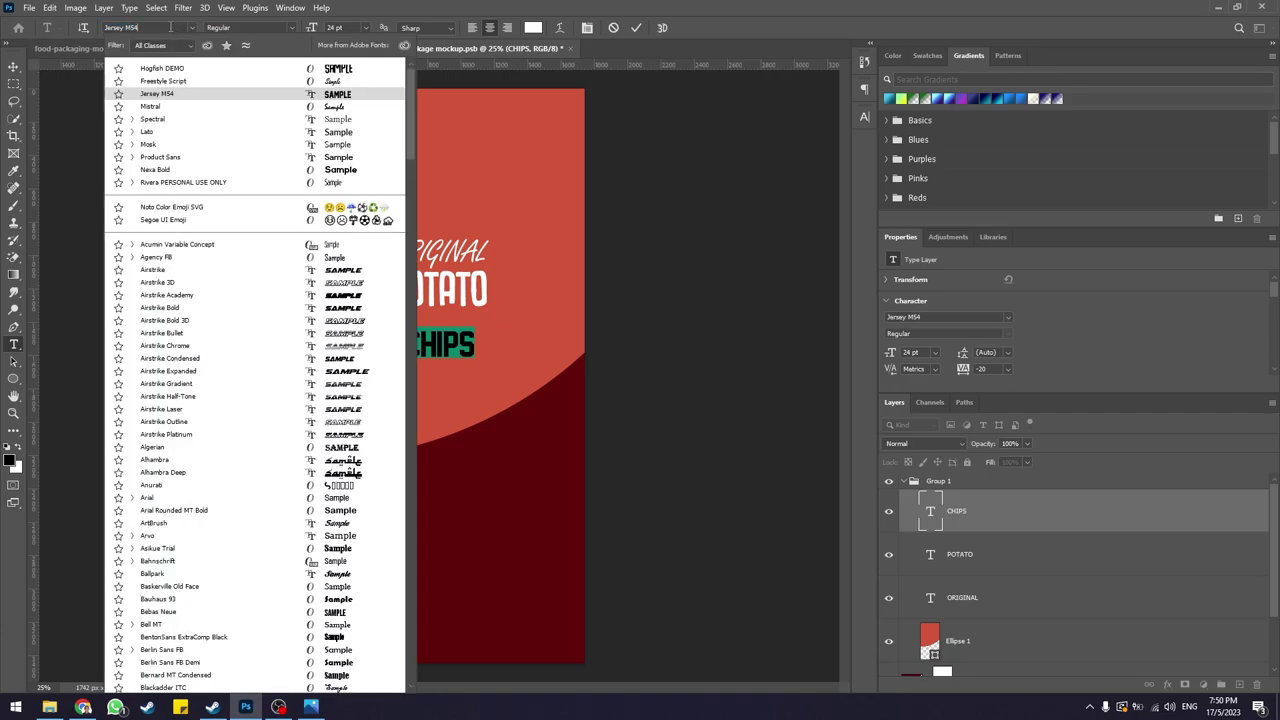
text(Rivera PERSONAL USE ...)
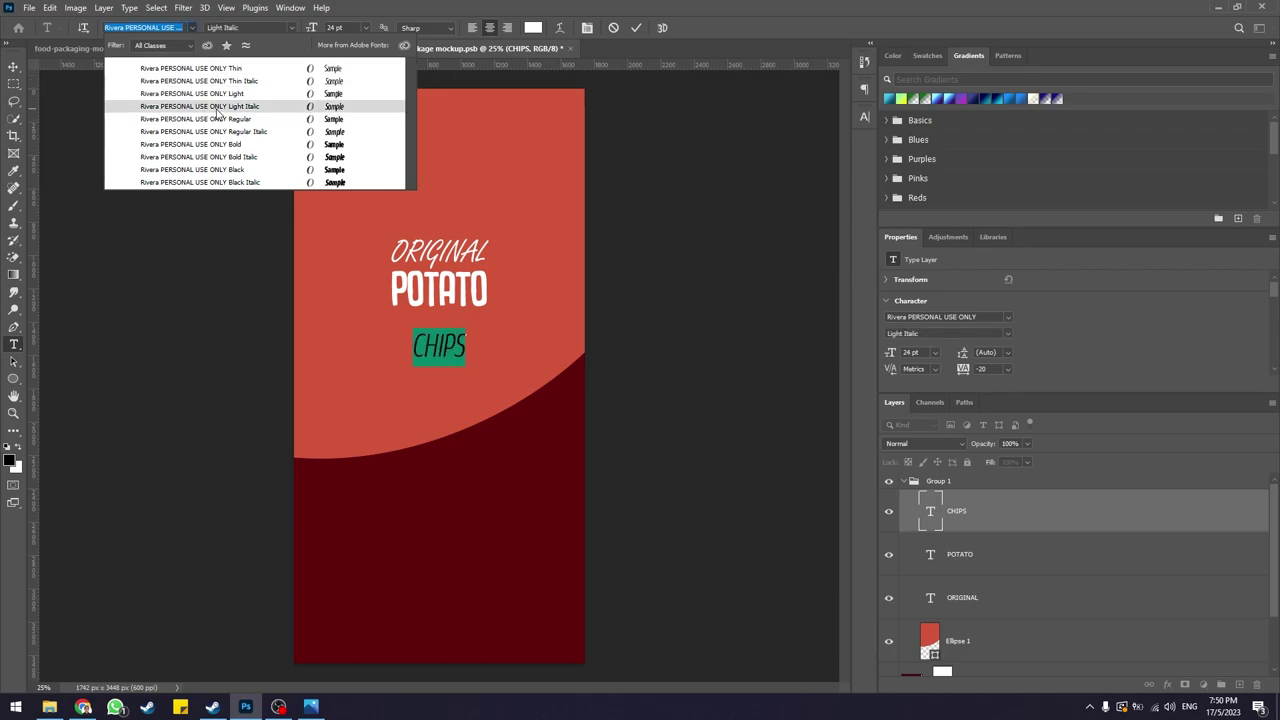
click(221, 119)
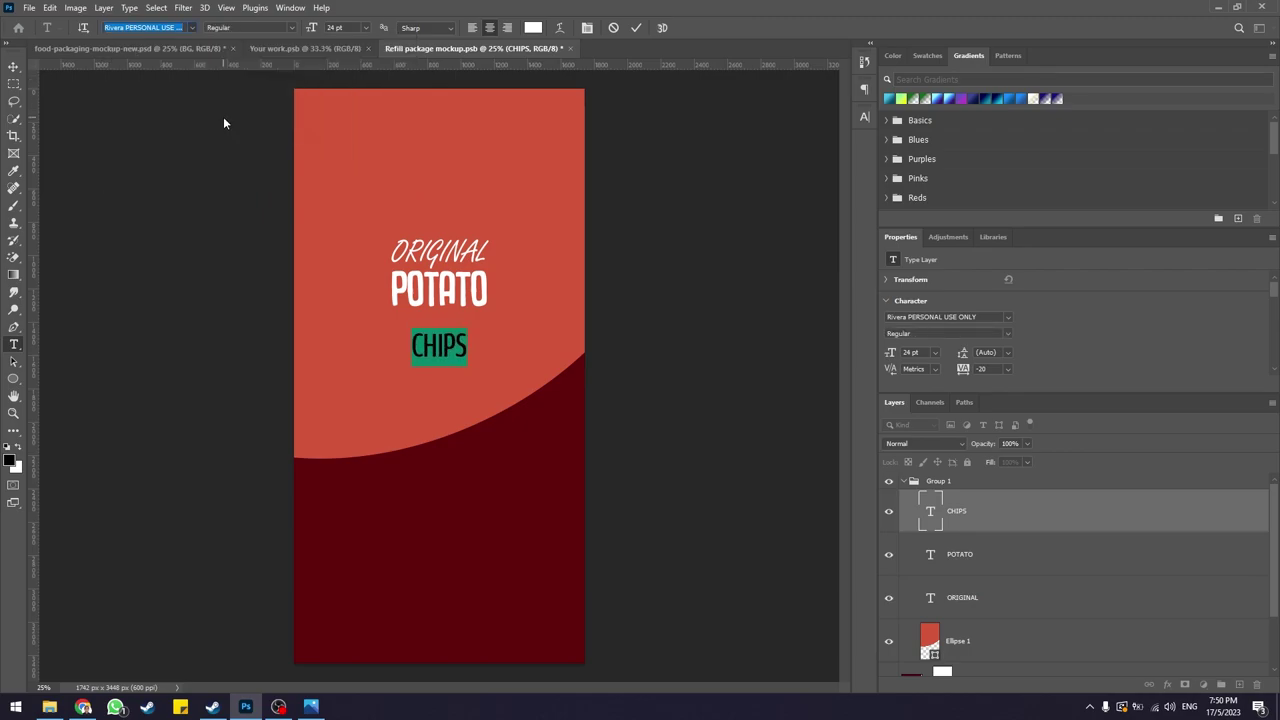
click(15, 67)
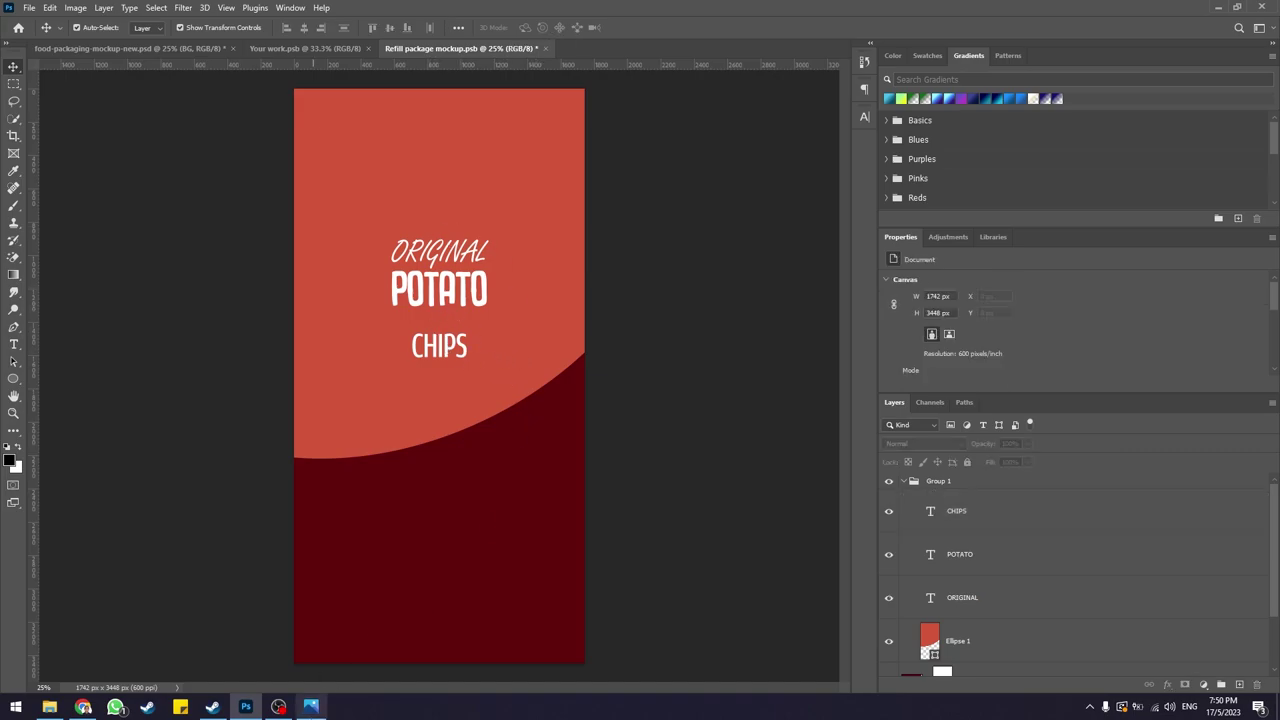
- Consult the sample packaging design image, then enlarge the POTATO text from its centre to about 54 pt
click(311, 707)
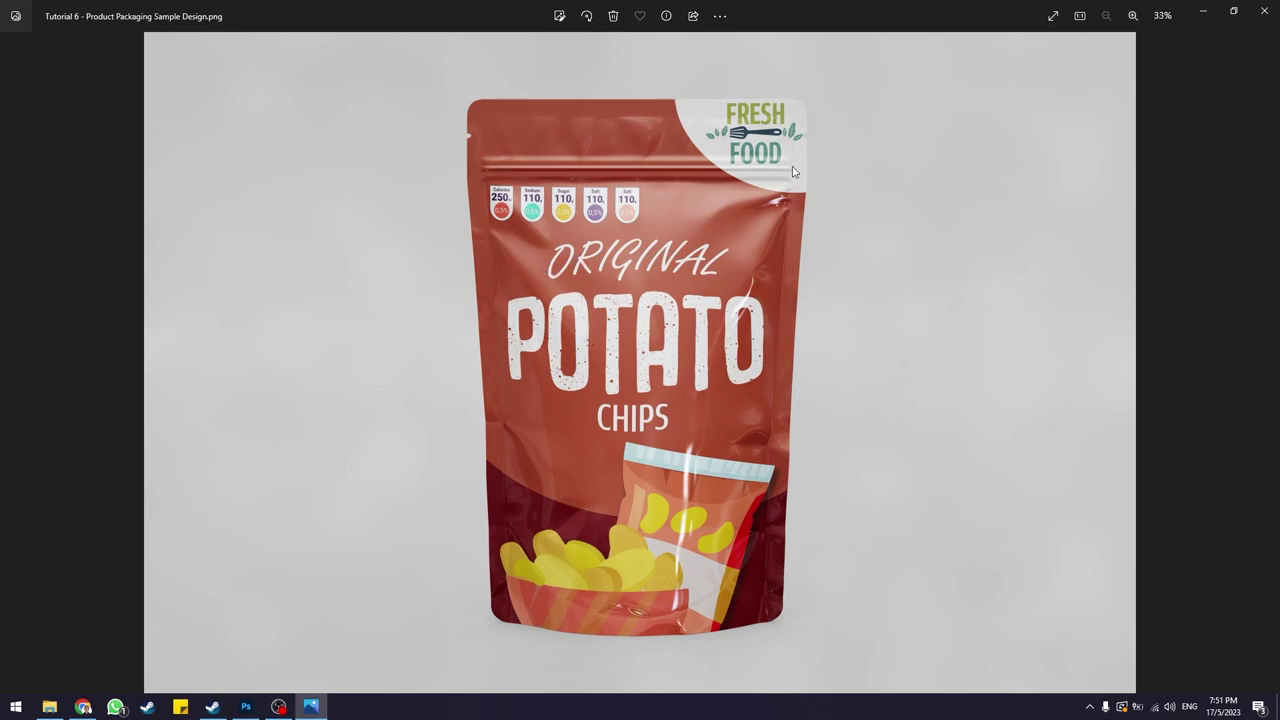
click(1203, 11)
click(440, 287)
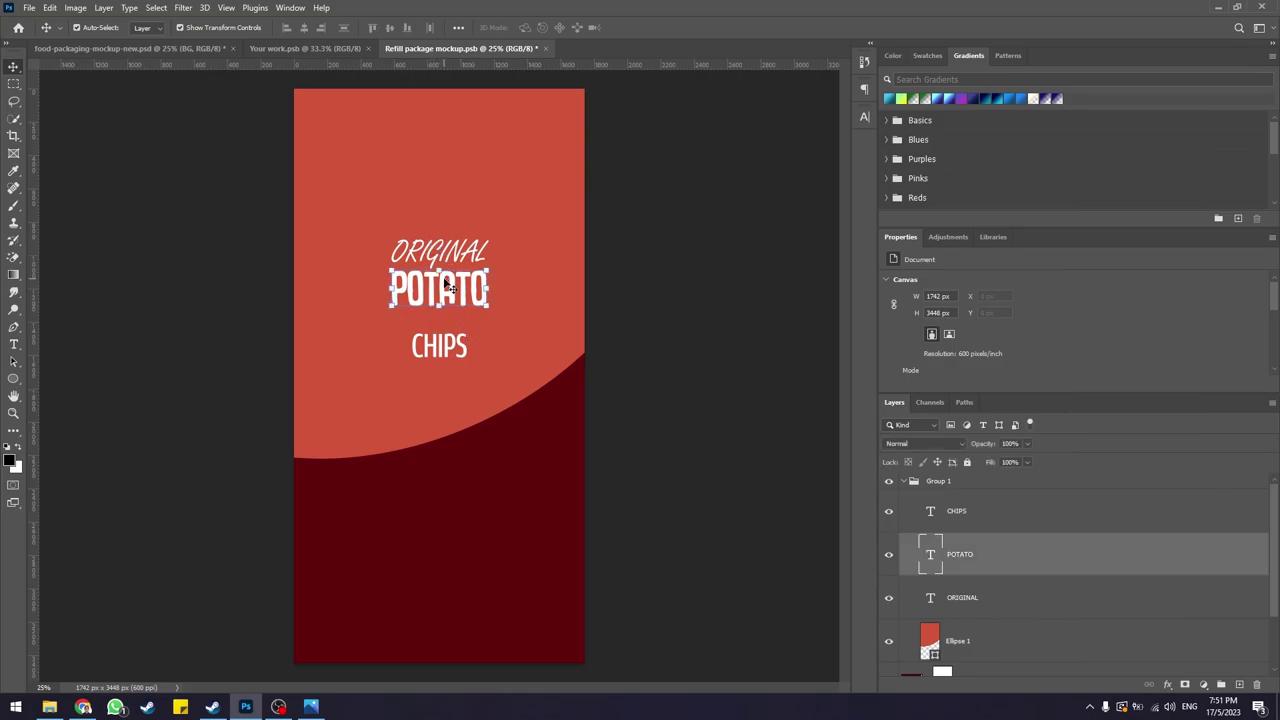
key(ctrl+t)
drag(486, 316, 538, 356)
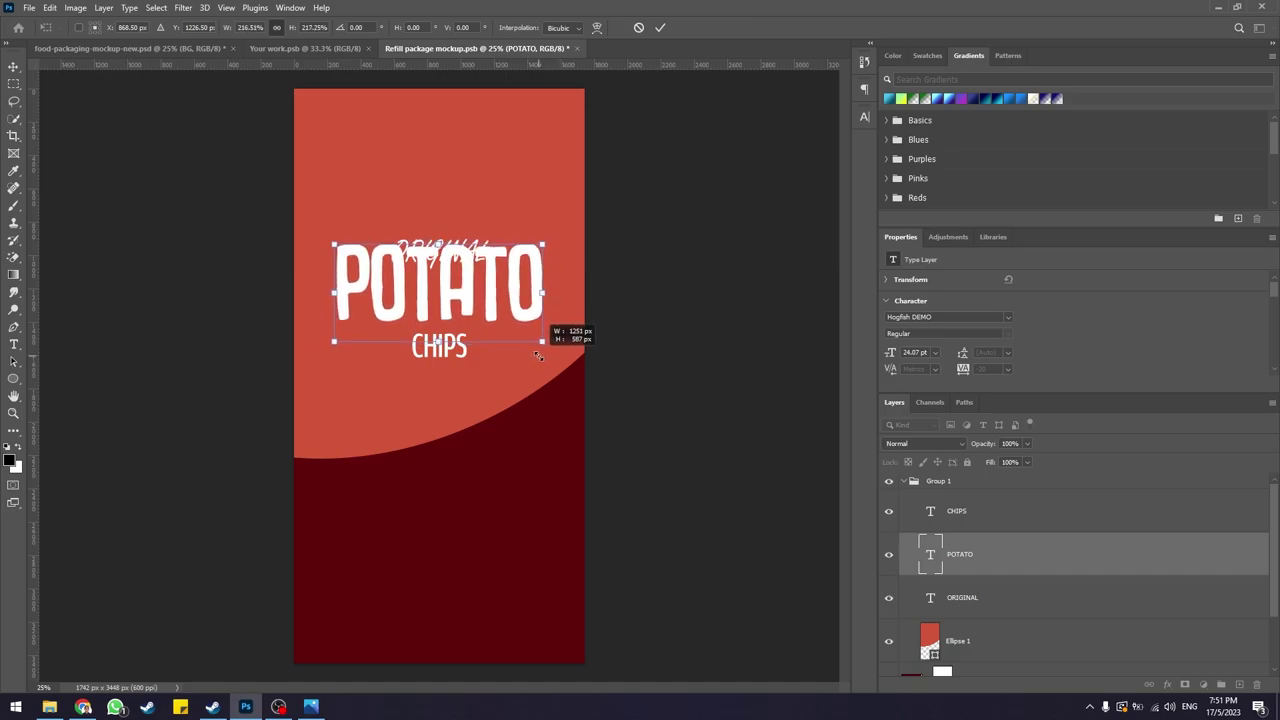
drag(538, 356, 547, 343)
- Move the enlarged POTATO text down about 80 px, between ORIGINAL and CHIPS, and apply the transform
key(shift+Down)
key(shift+Down)
key(shift+Down)
key(shift+Down)
key(shift+Down)
key(shift+Down)
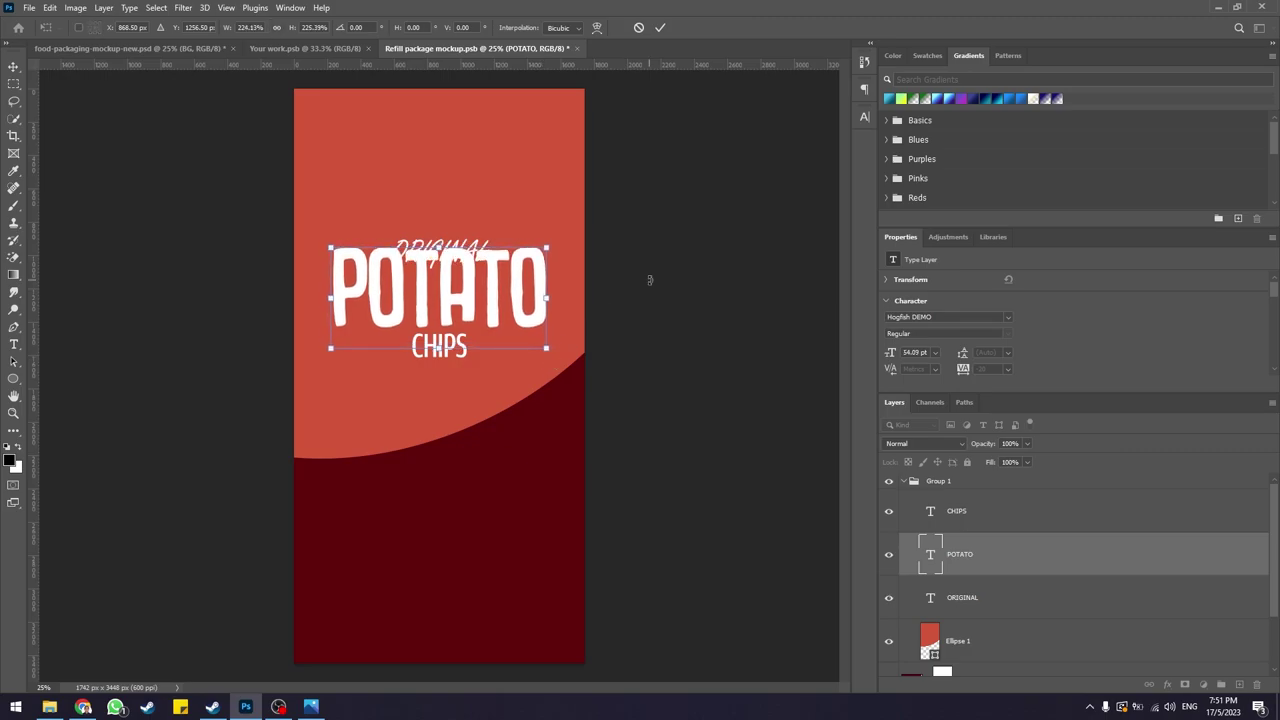
key(shift+Down)
key(shift+Down)
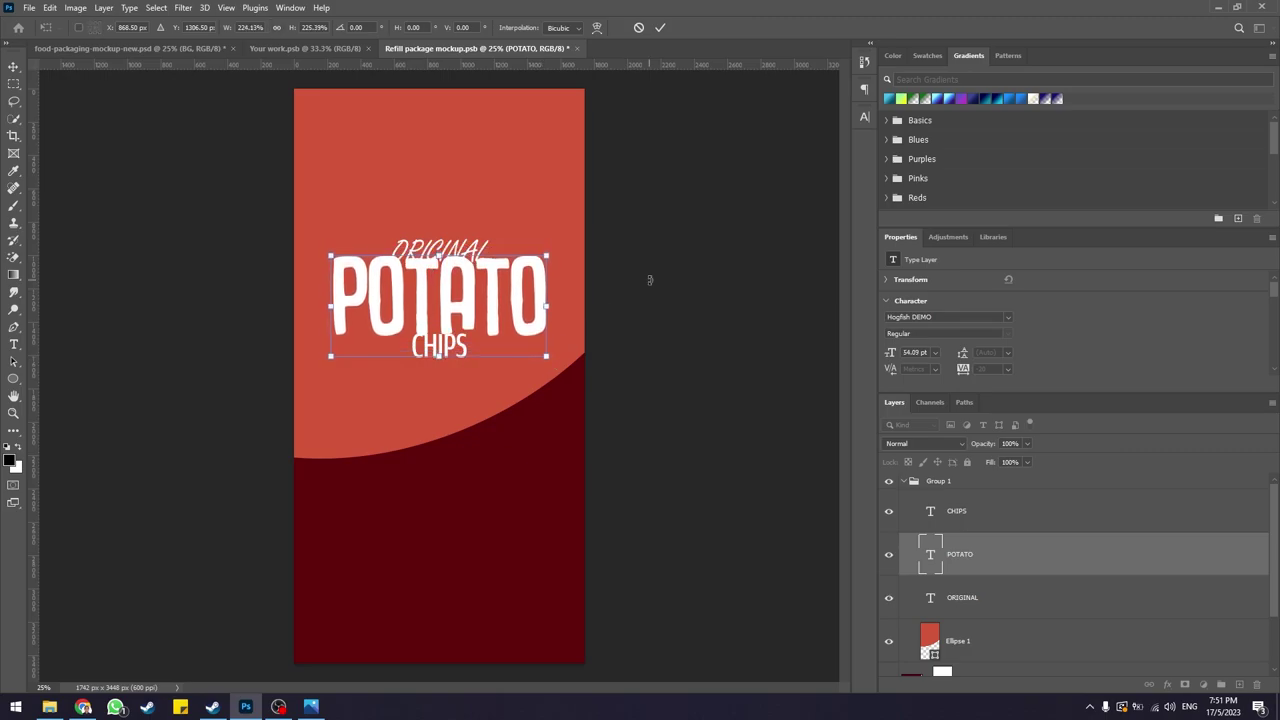
key(Return)
key(ctrl+t)
click(659, 28)
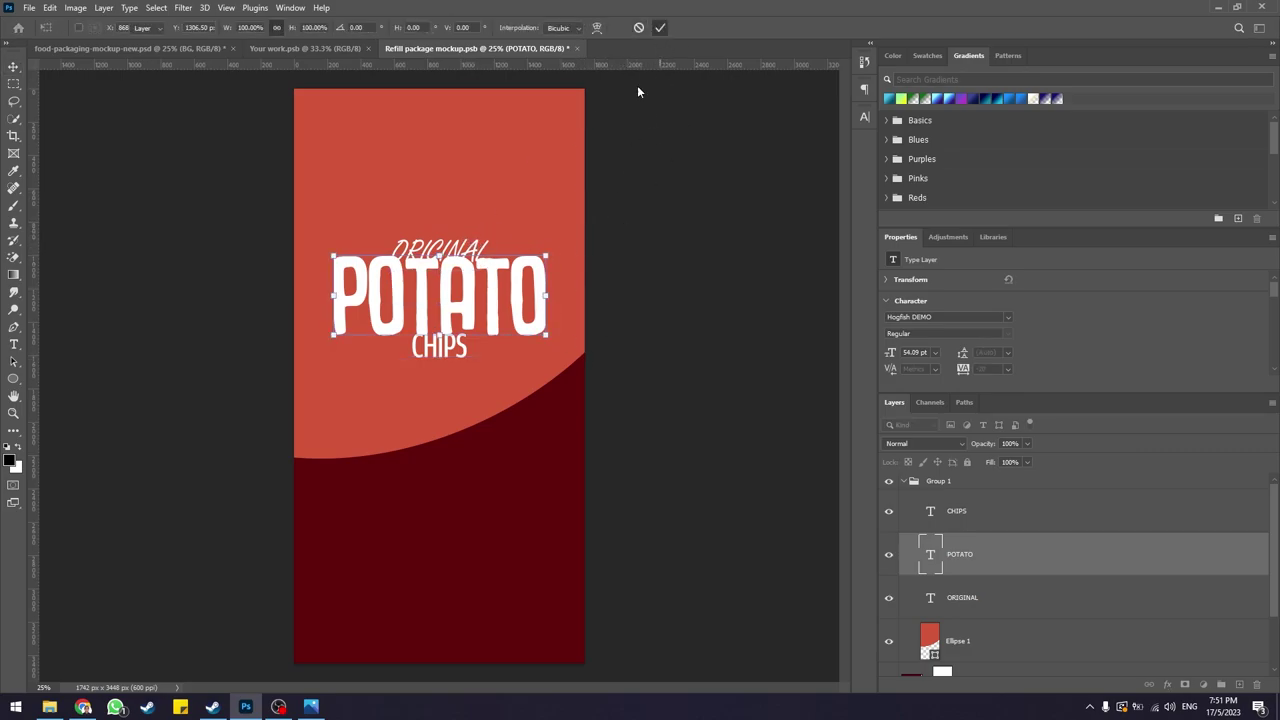
- Move ORIGINAL up clear of POTATO and enlarge it to about 34.5 pt
click(998, 602)
key(shift+Up)
key(shift+Up)
key(shift+Up)
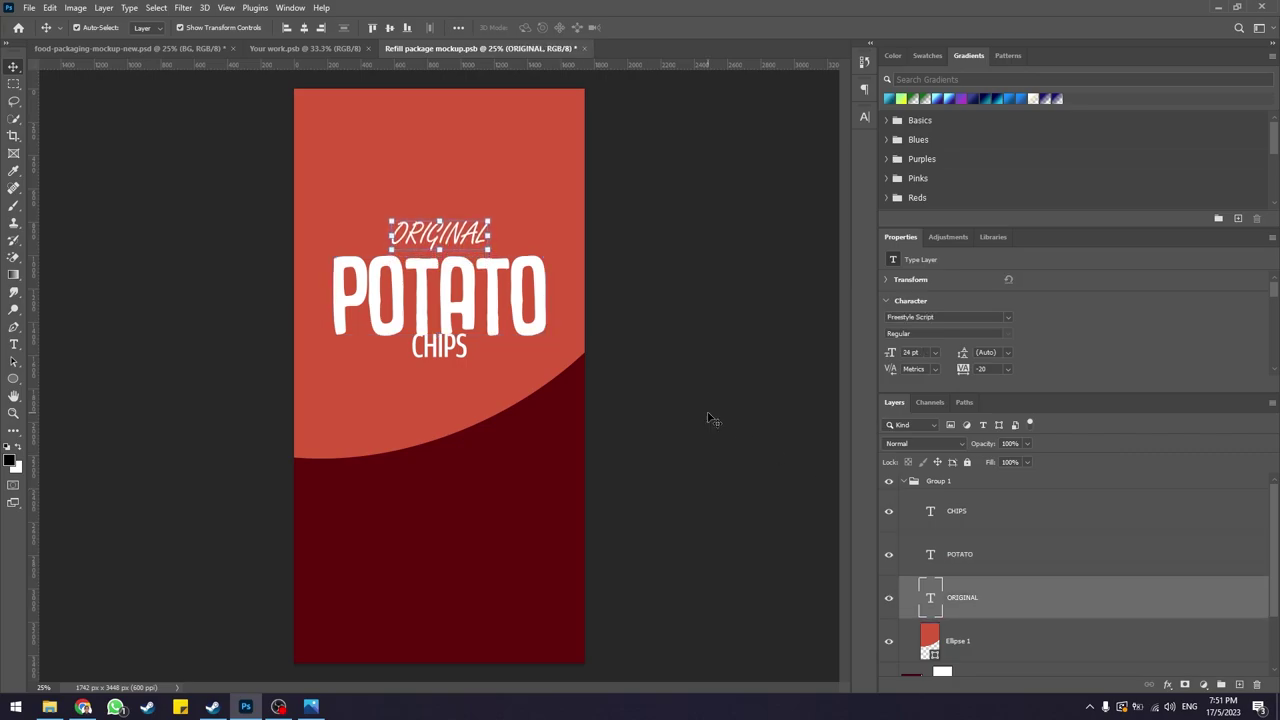
drag(488, 251, 509, 260)
key(Return)
key(shift+Up)
key(shift+Up)
key(shift+Up)
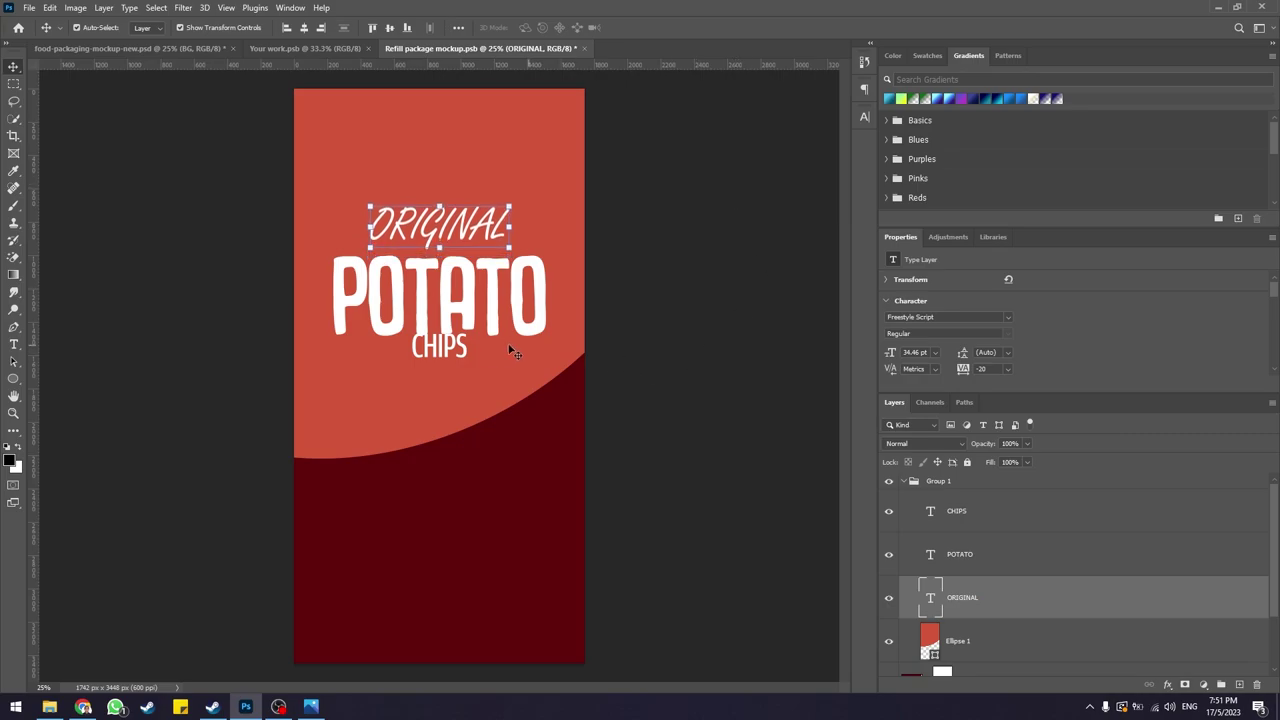
- Move CHIPS down below POTATO and shrink it to about 21 pt
click(438, 352)
key(shift+Down)
key(shift+Down)
key(shift+Down)
key(shift+Down)
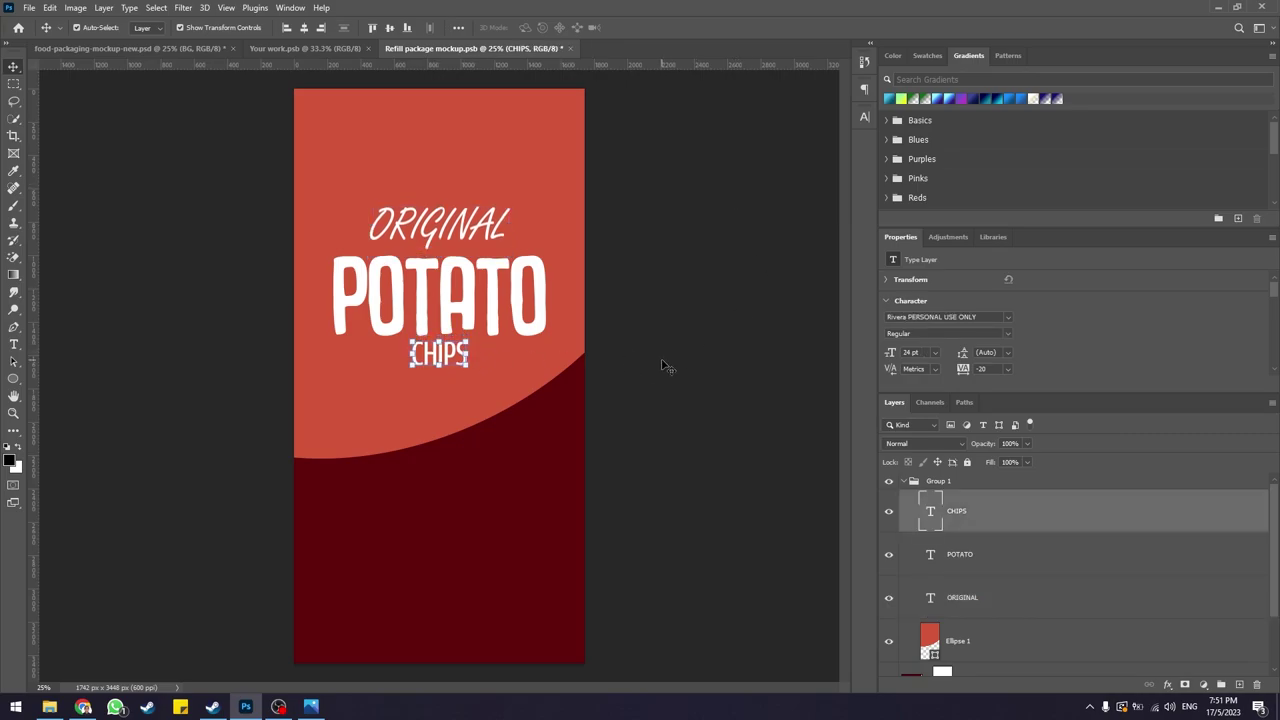
key(ctrl+t)
drag(467, 375, 464, 374)
click(660, 27)
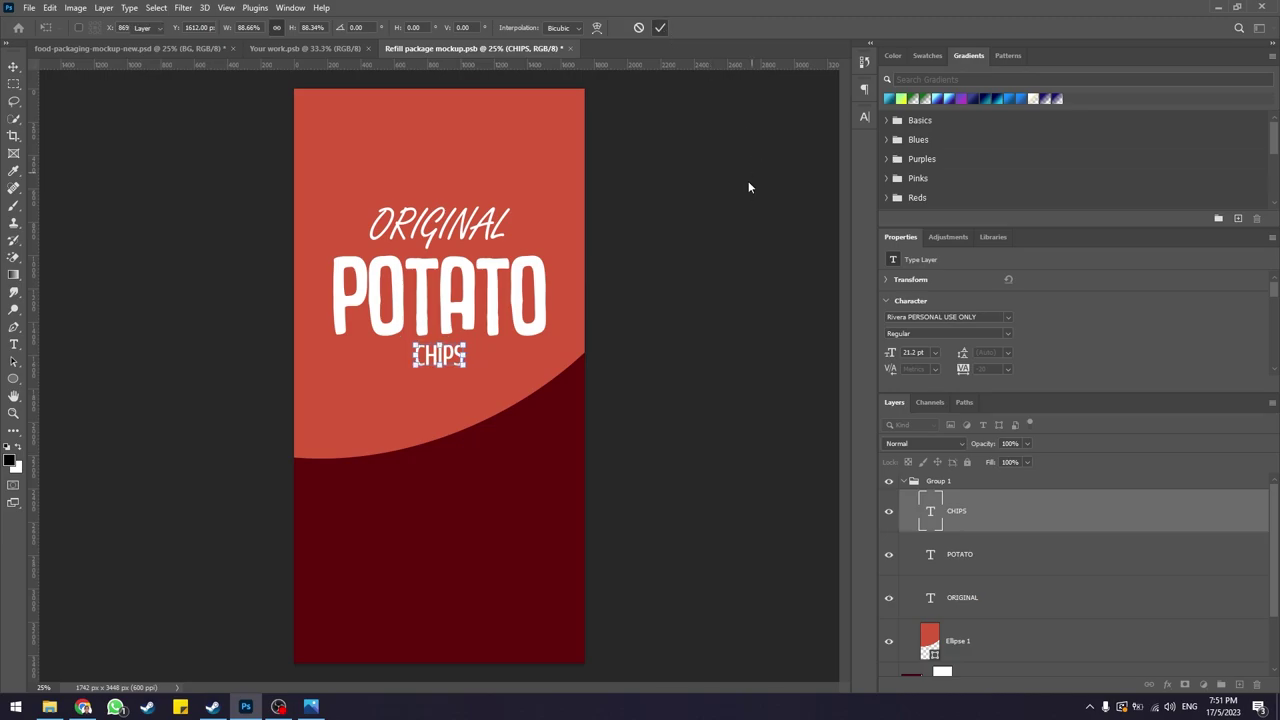
click(730, 224)
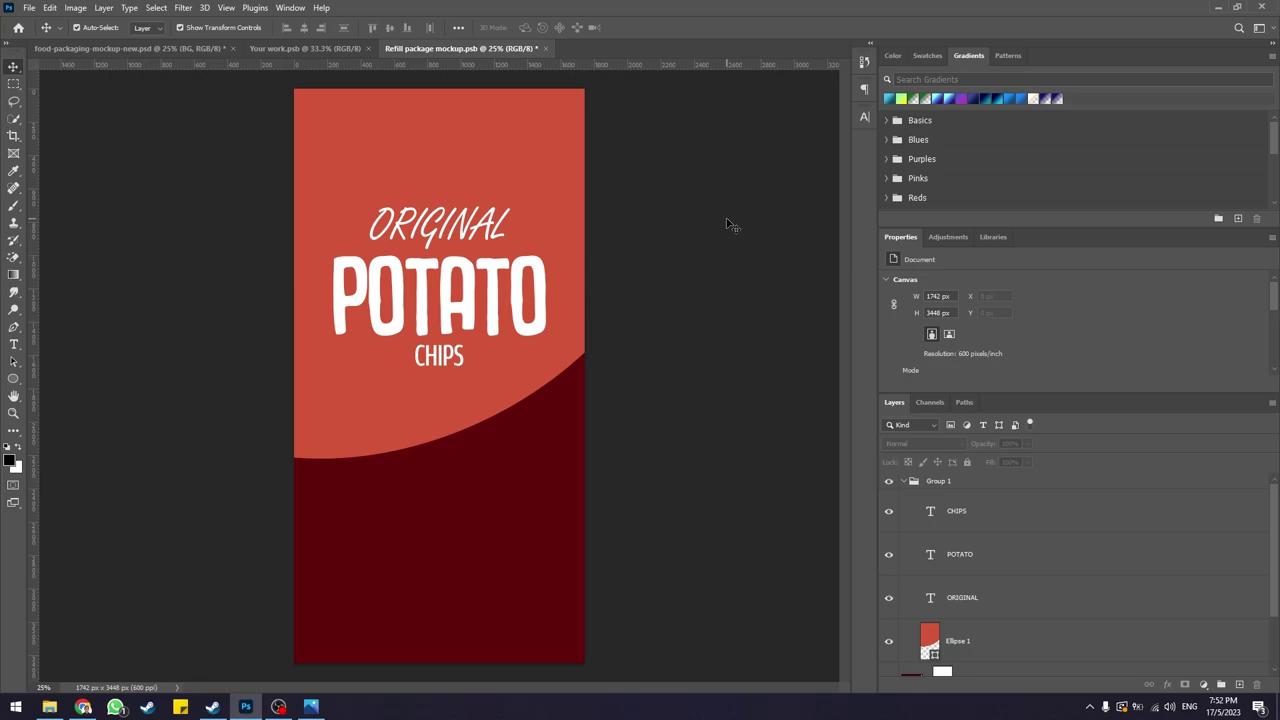
- Nudge CHIPS down slightly to widen the gap below POTATO
click(437, 360)
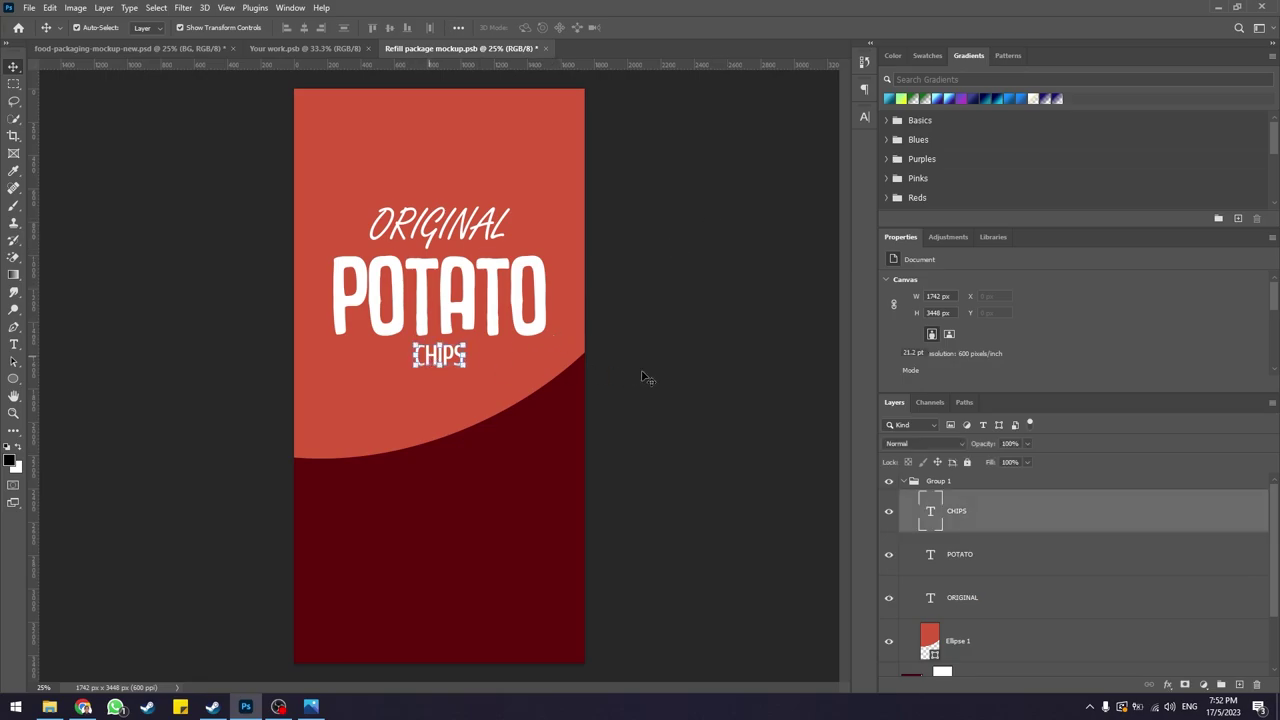
key(Down)
key(Down)
key(Down)
key(Down)
key(Down)
key(Down)
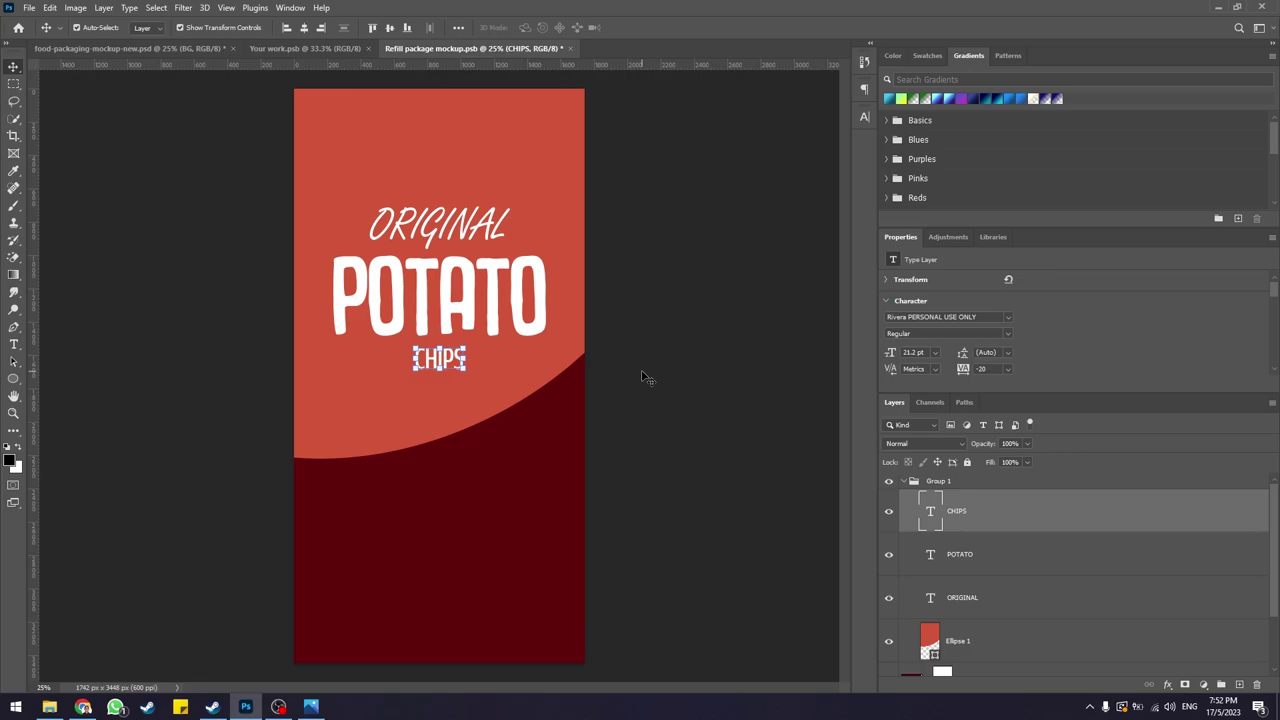
- Nudge ORIGINAL up slightly to widen the gap above POTATO, then deselect it
key(alt+[)
key(alt+[)
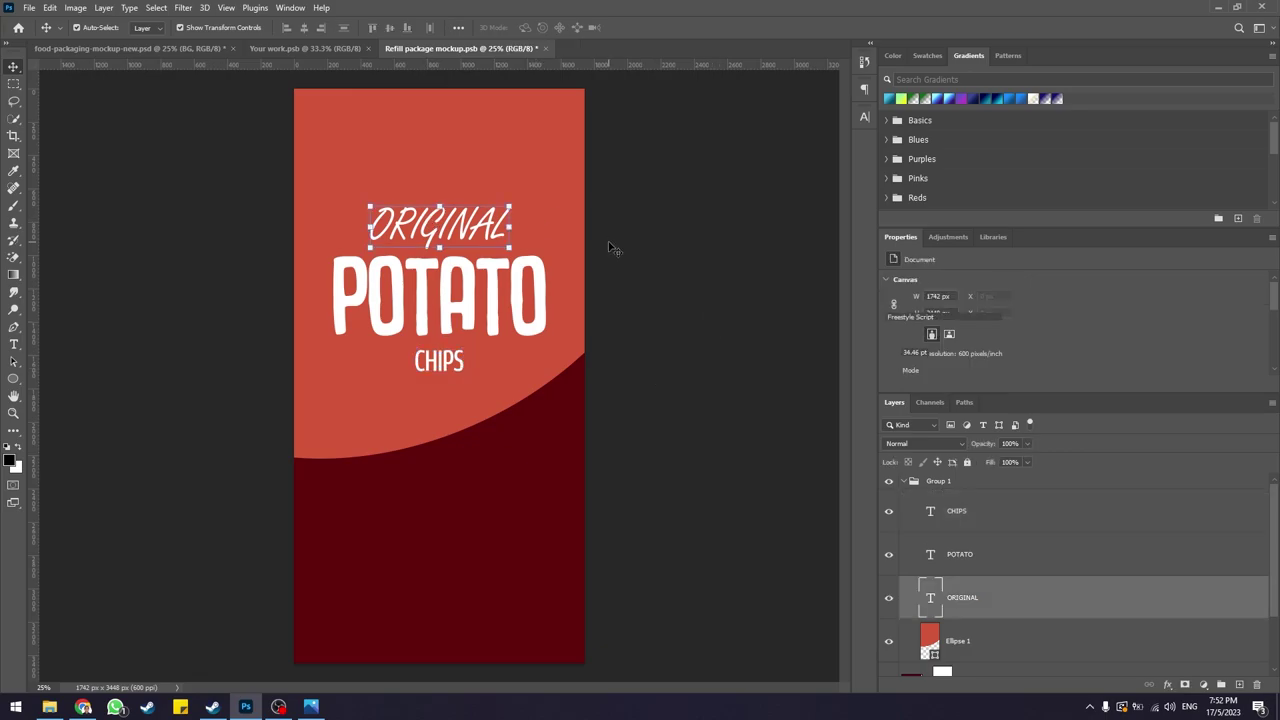
key(Up)
key(Up)
key(Up)
key(Up)
key(Up)
key(Up)
click(608, 241)
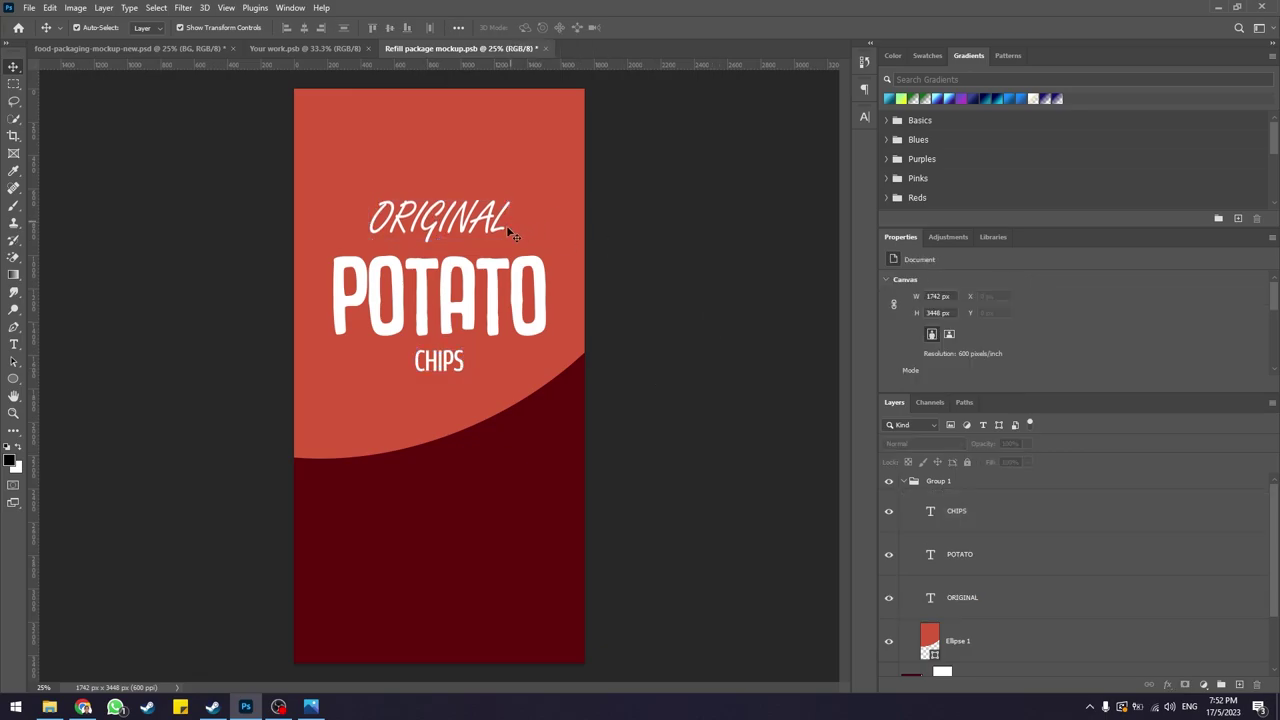
- Fine-tune the CHIPS text a little further down to balance the line spacing, then deselect it
click(447, 362)
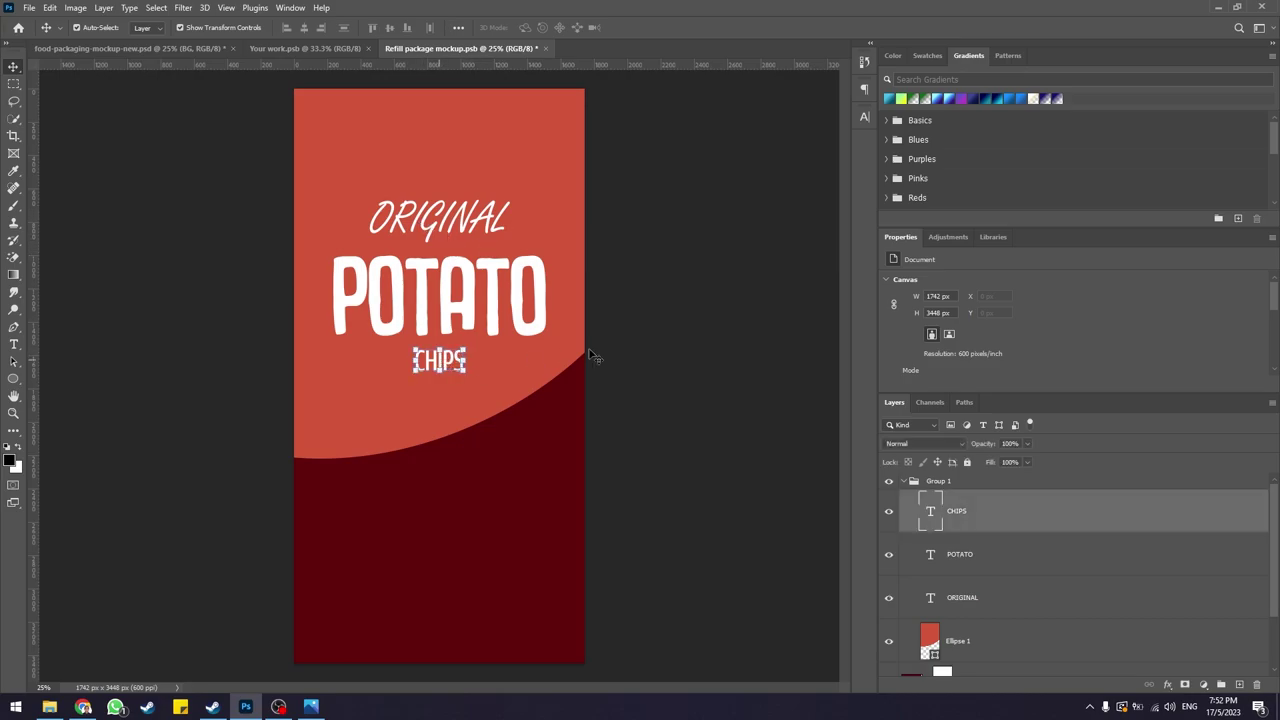
key(Down)
key(Down)
key(Down)
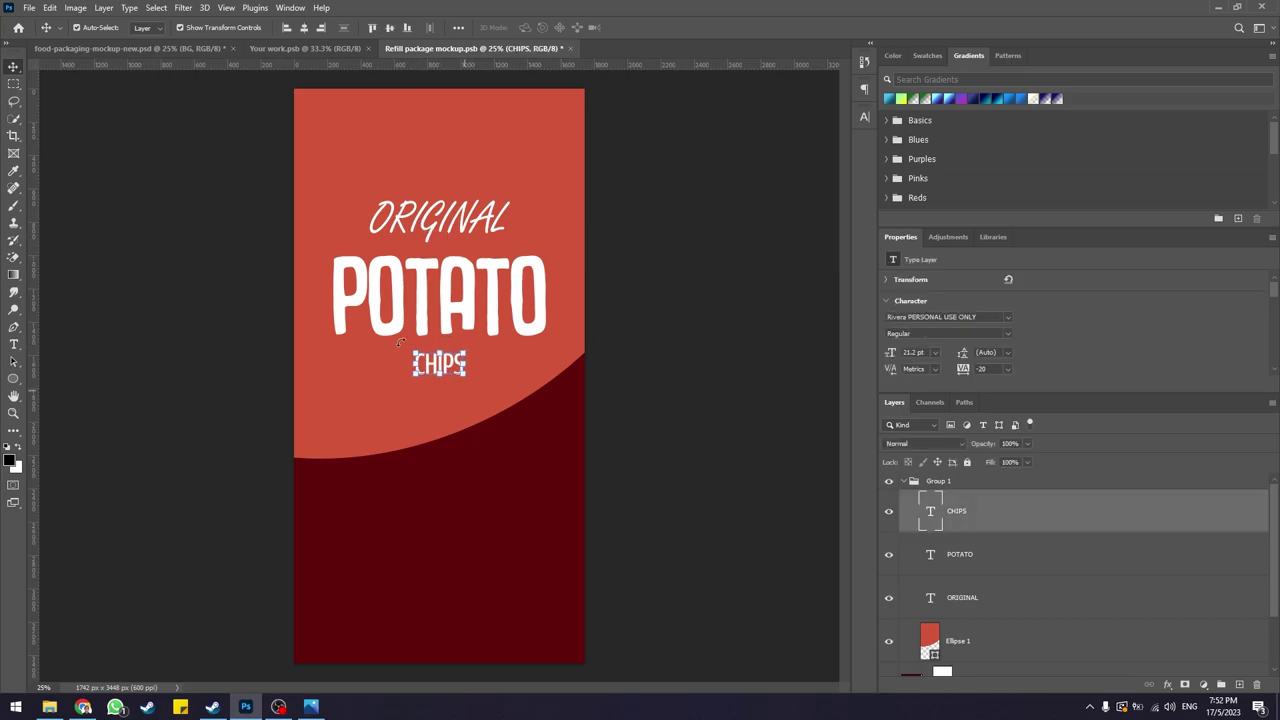
click(554, 334)
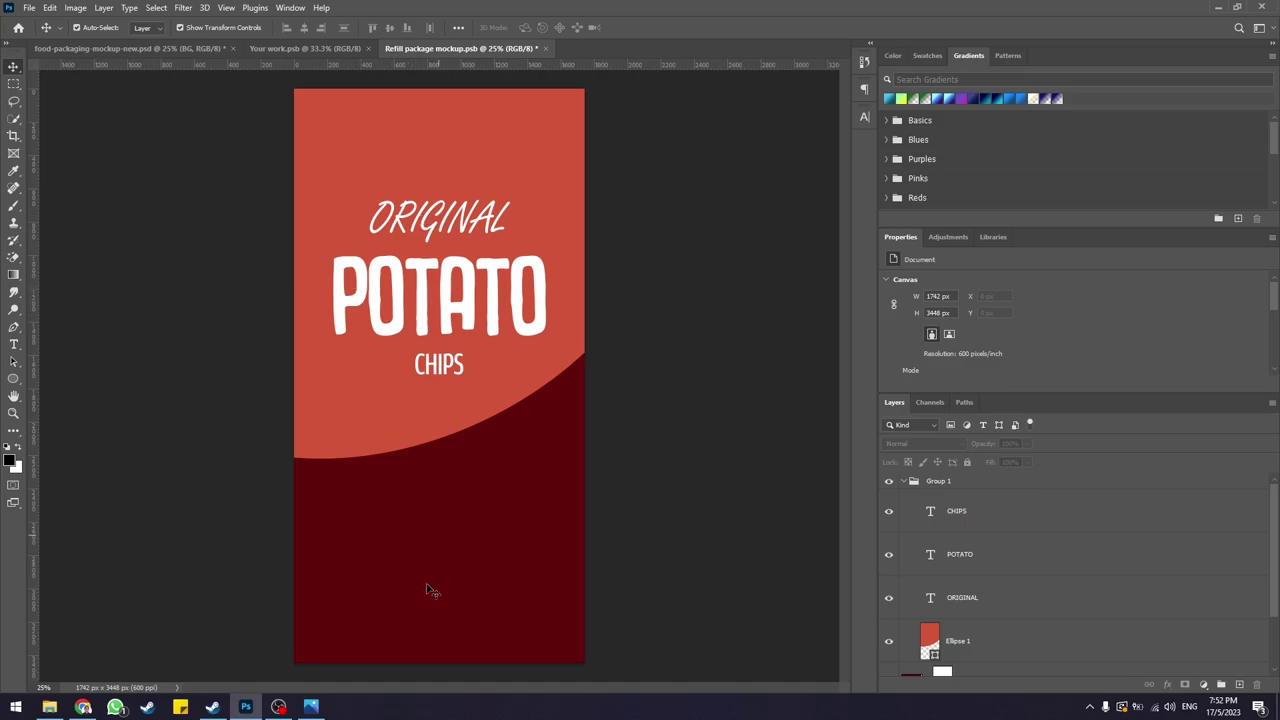
- Check the lettering in the sample packaging design image and return to the Photoshop label artwork
click(311, 707)
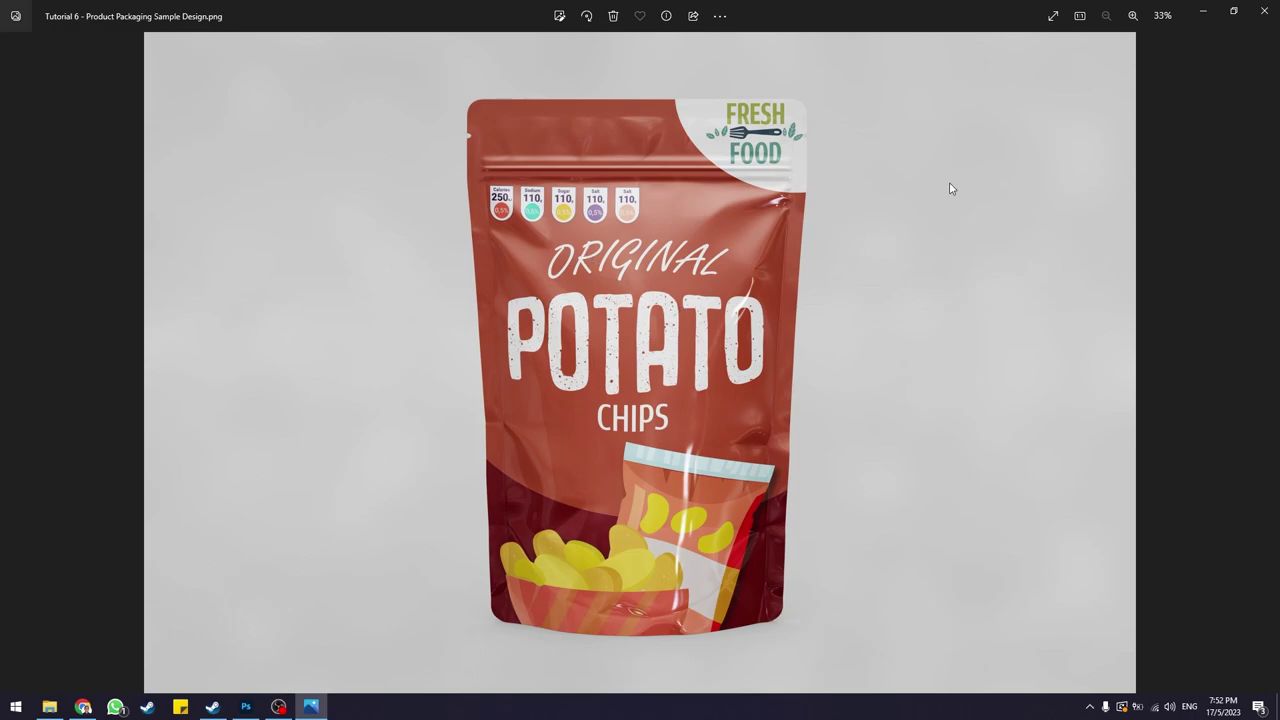
key(alt+Tab)
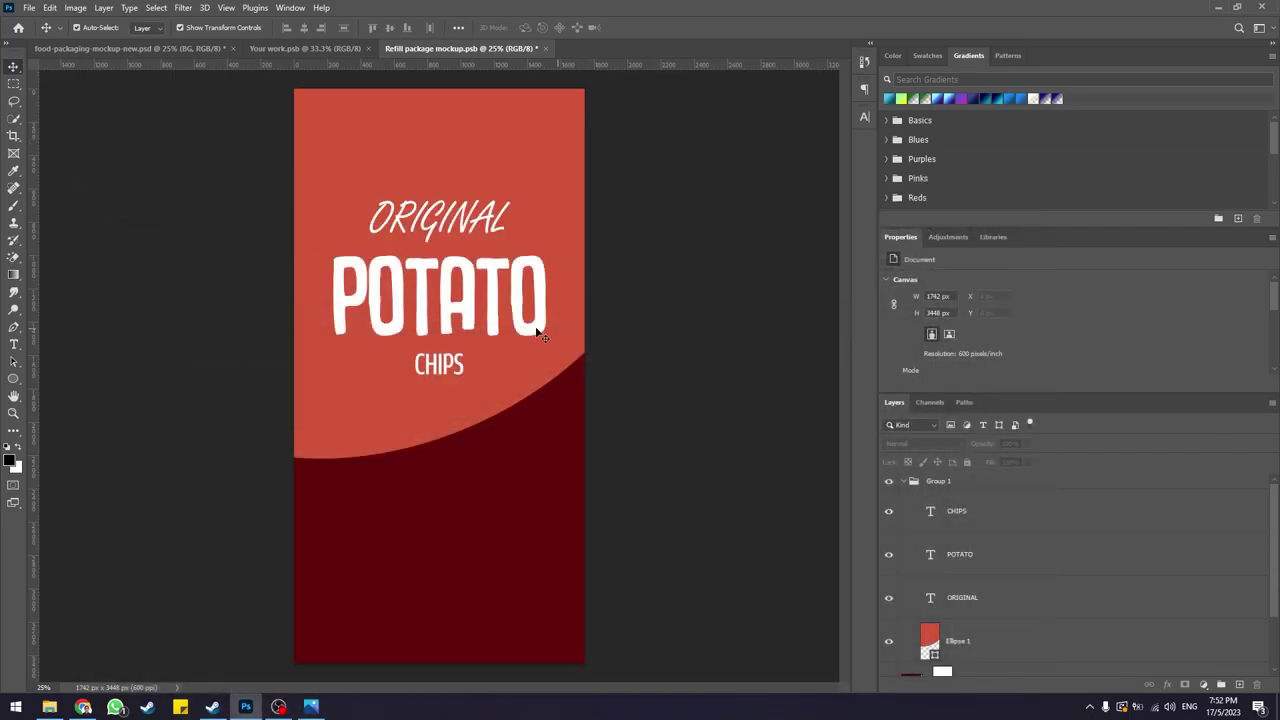
click(487, 227)
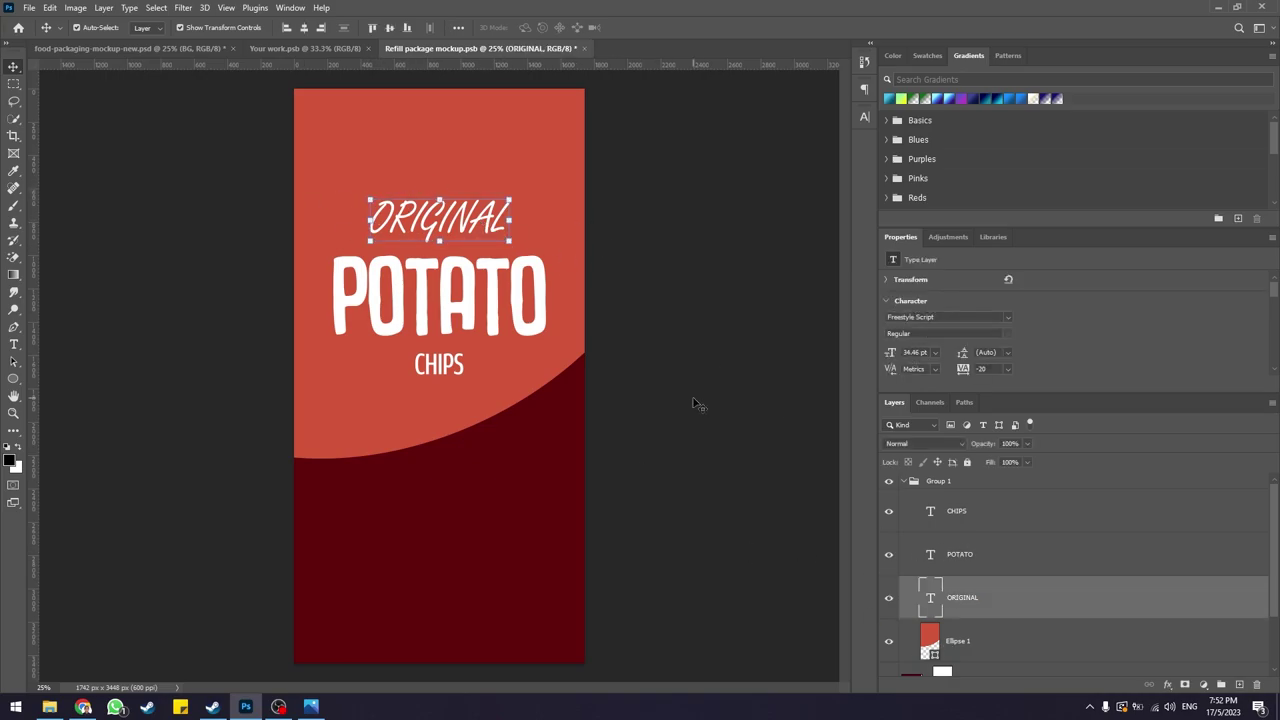
click(601, 253)
- Warp the ORIGINAL text with a horizontal Arc style at +31% bend
click(460, 215)
click(13, 344)
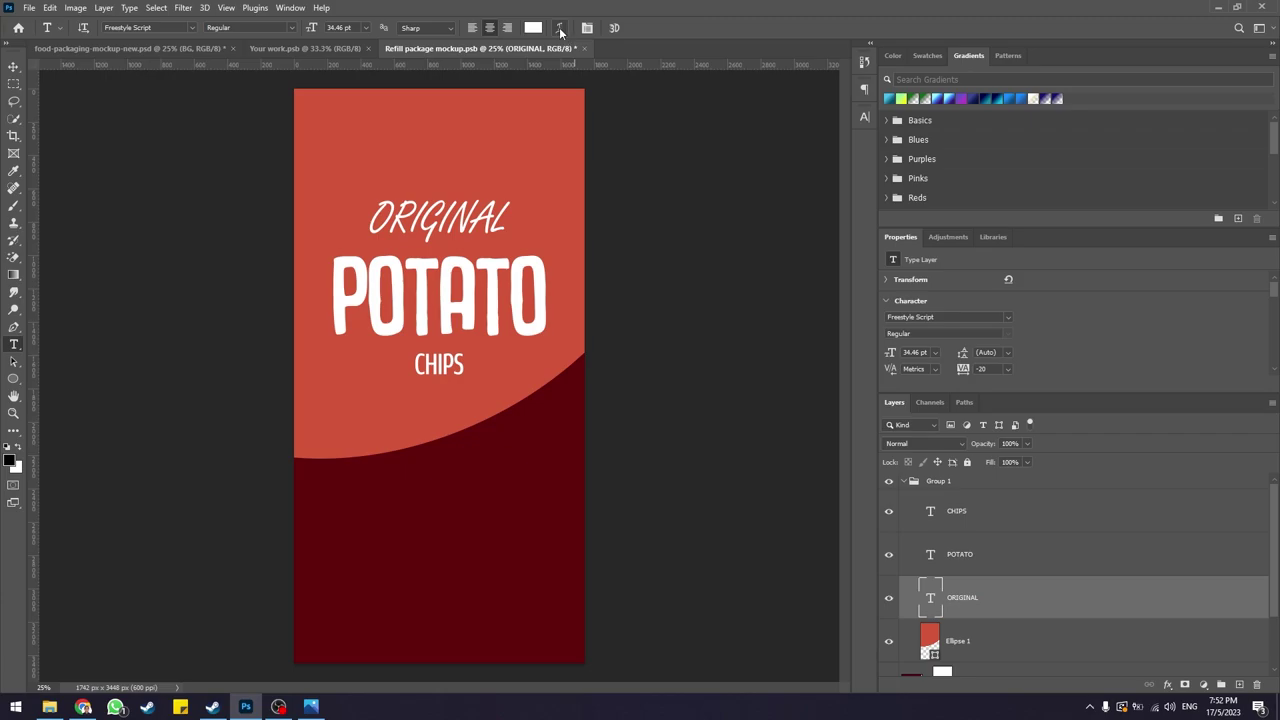
click(560, 29)
drag(817, 201, 670, 250)
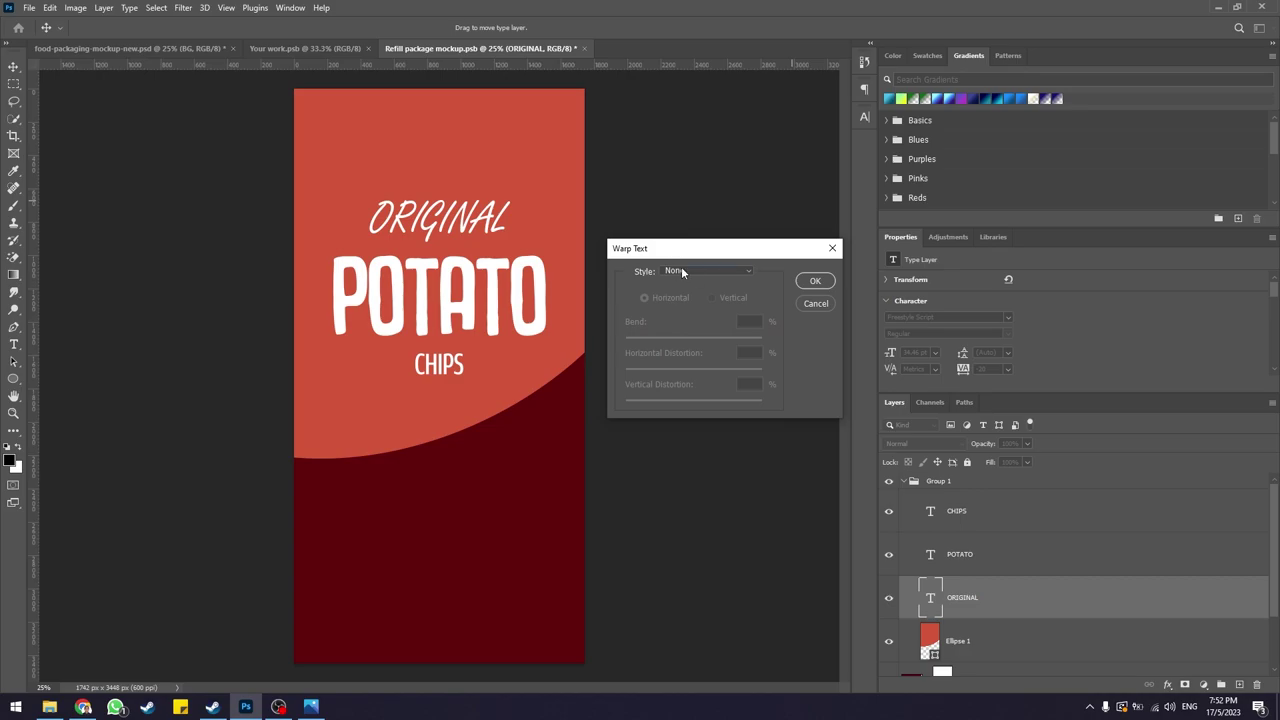
click(681, 270)
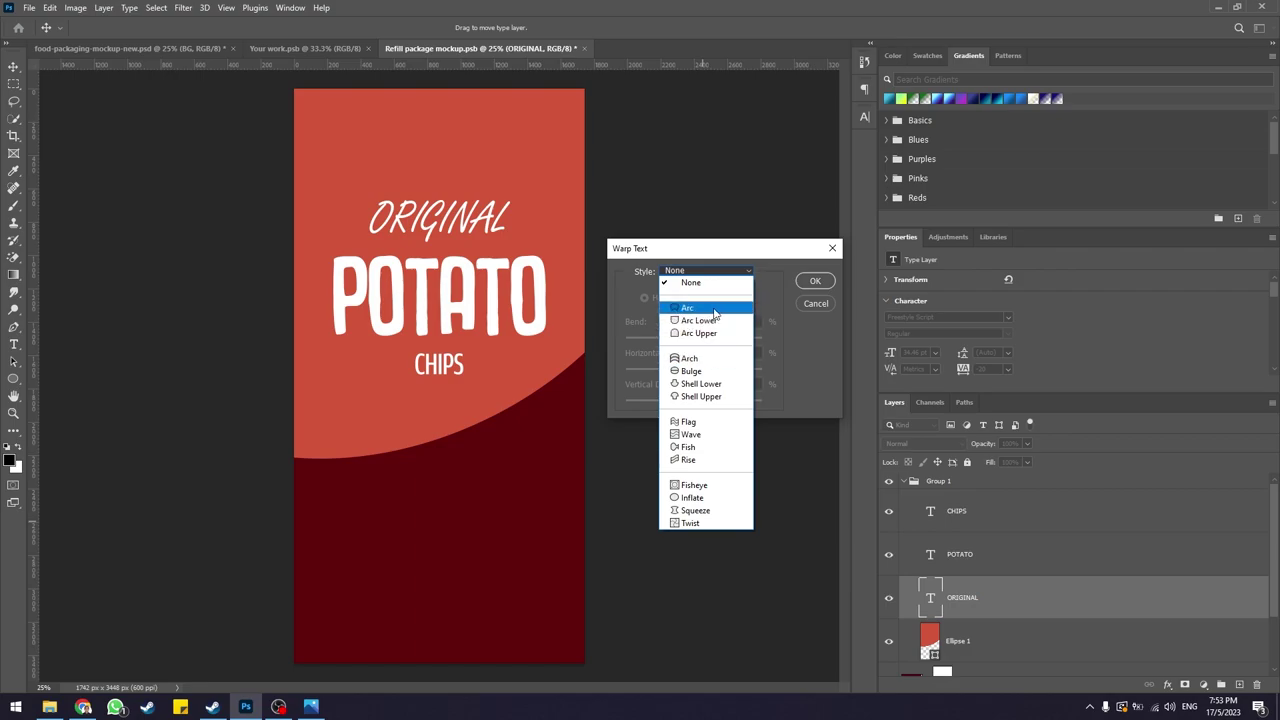
click(722, 311)
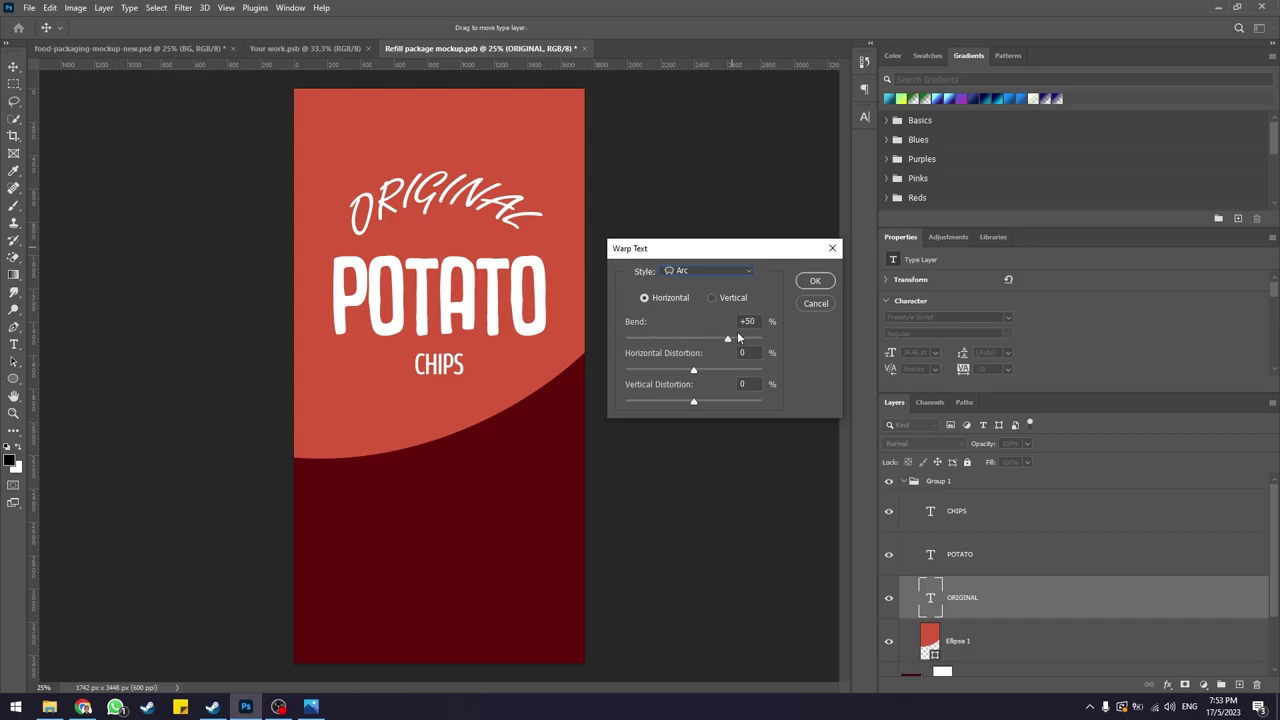
mouse_move(728, 343)
mouse_down()
mouse_move(758, 343)
mouse_move(714, 344)
mouse_up()
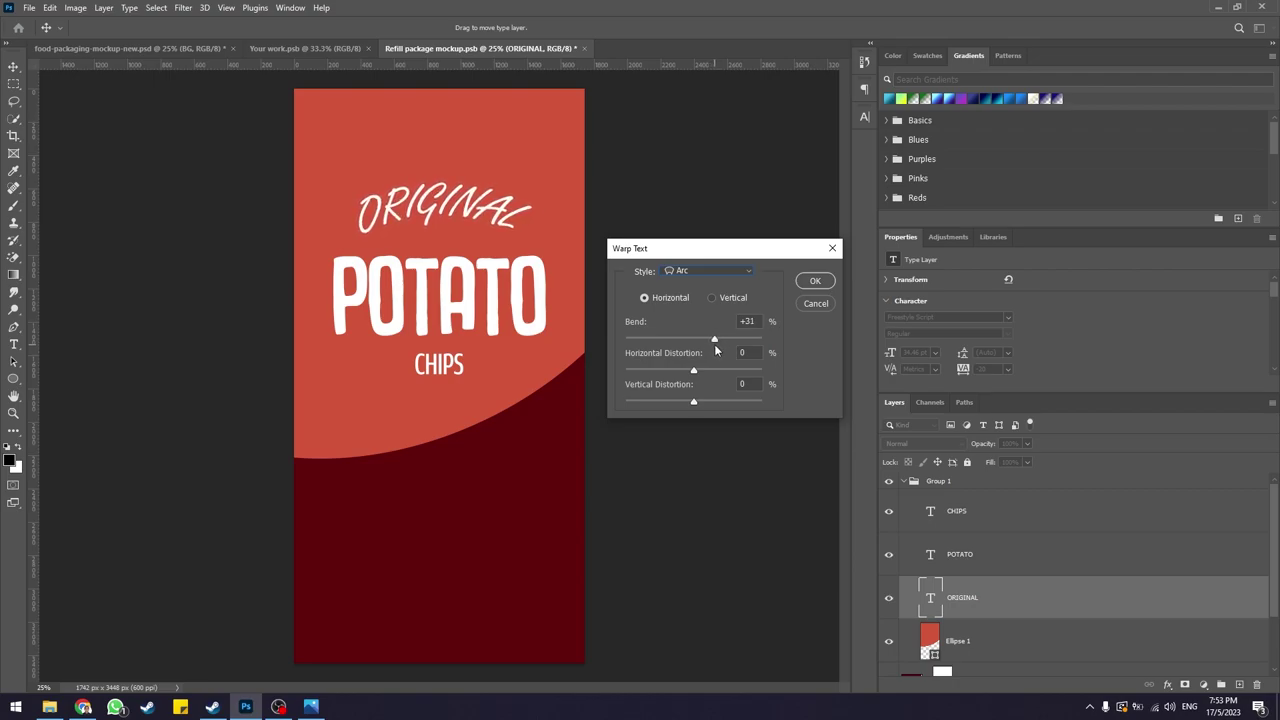
click(812, 282)
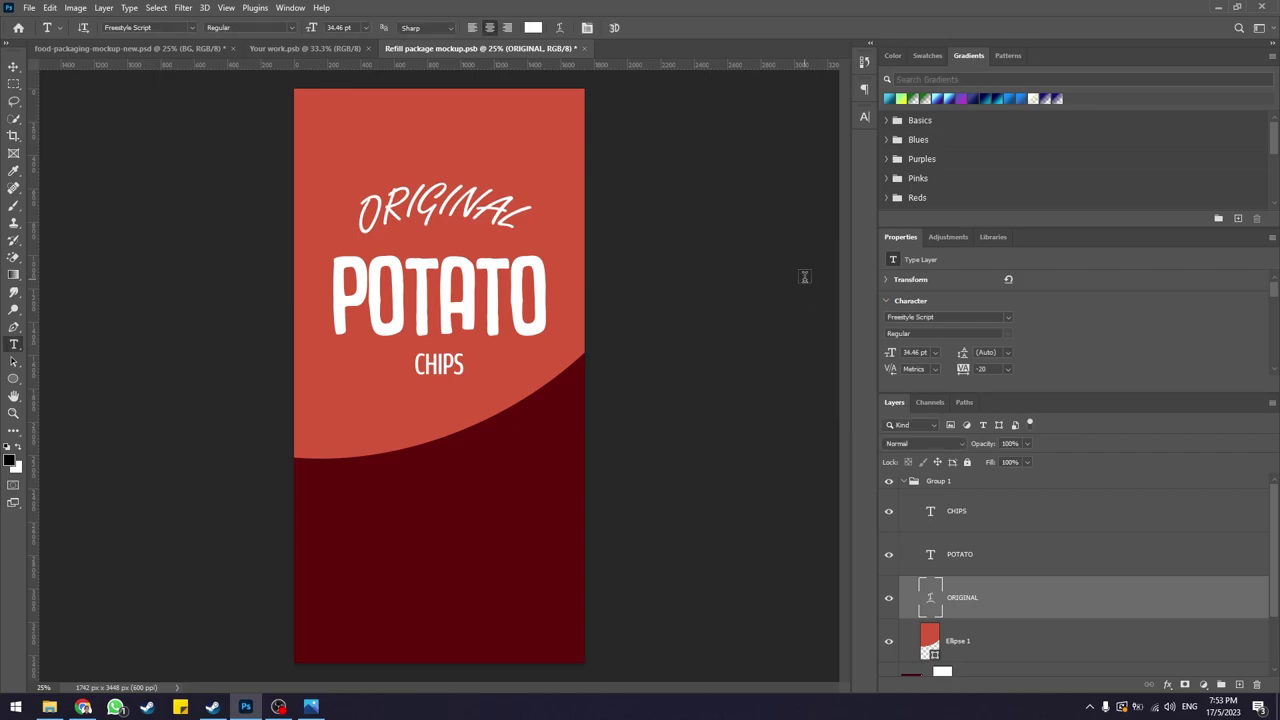
- Warp the POTATO text with a horizontal Bulge style at +27% bend
click(13, 66)
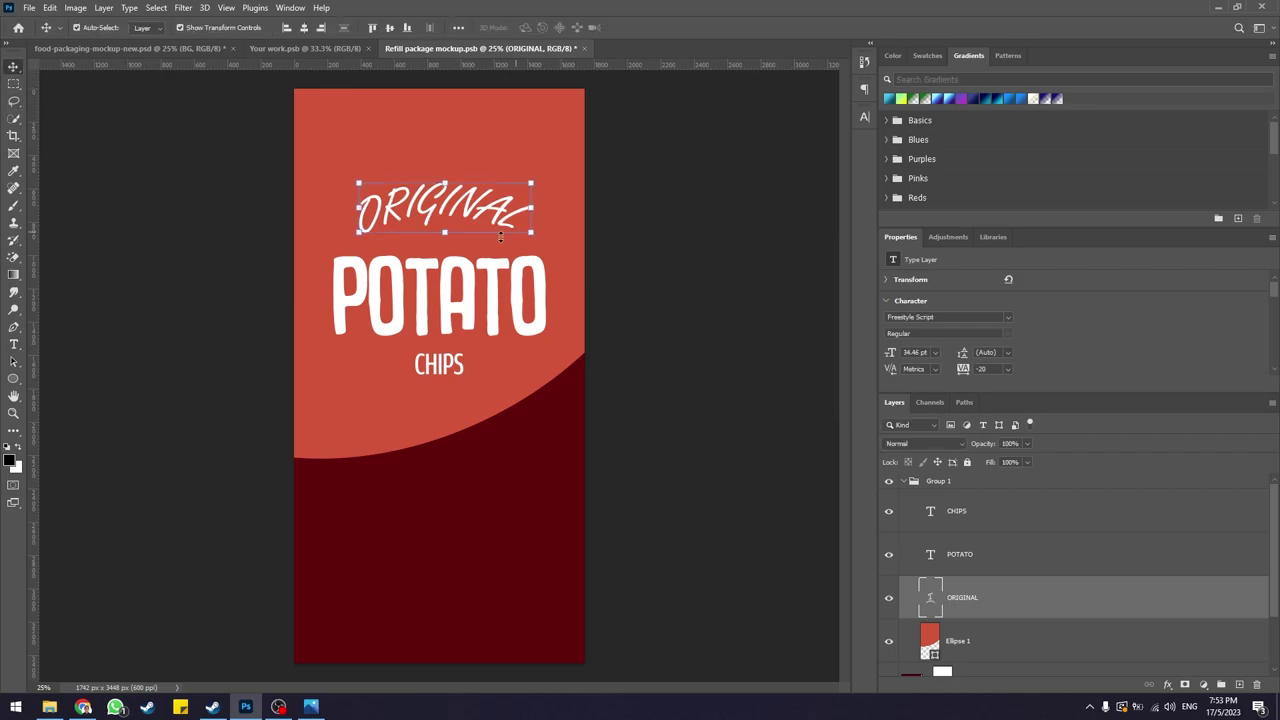
click(427, 284)
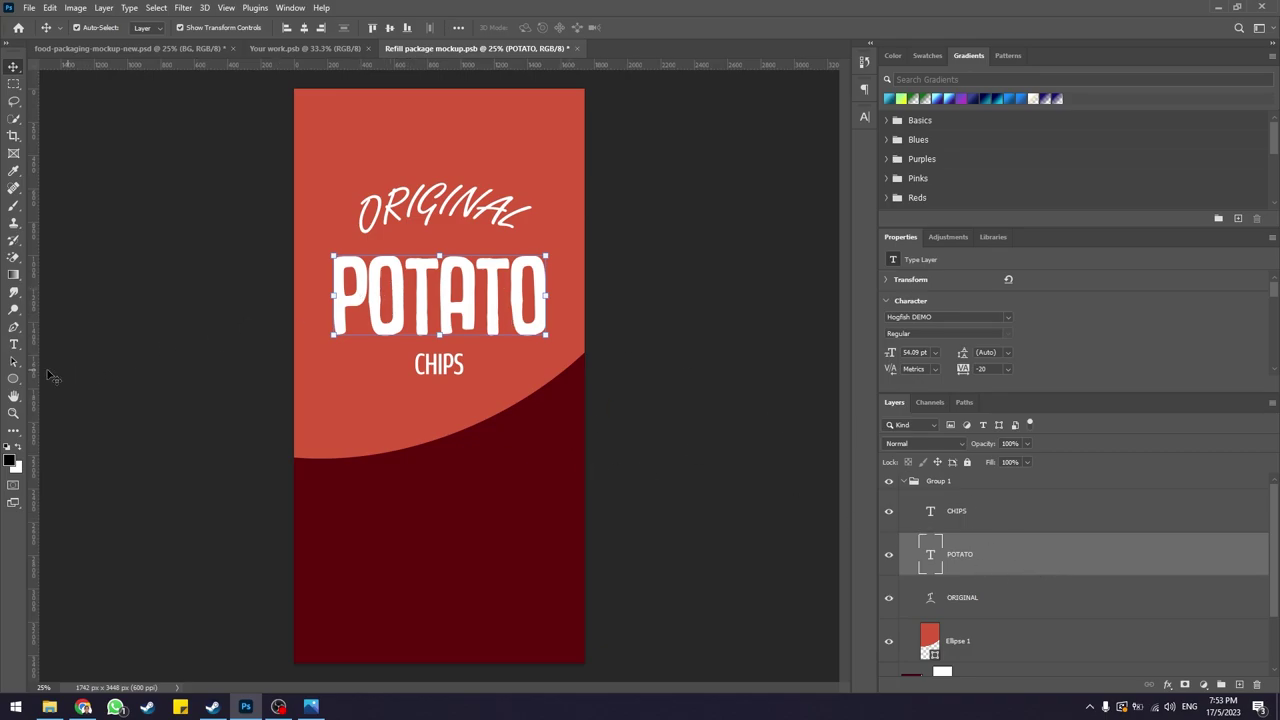
click(13, 344)
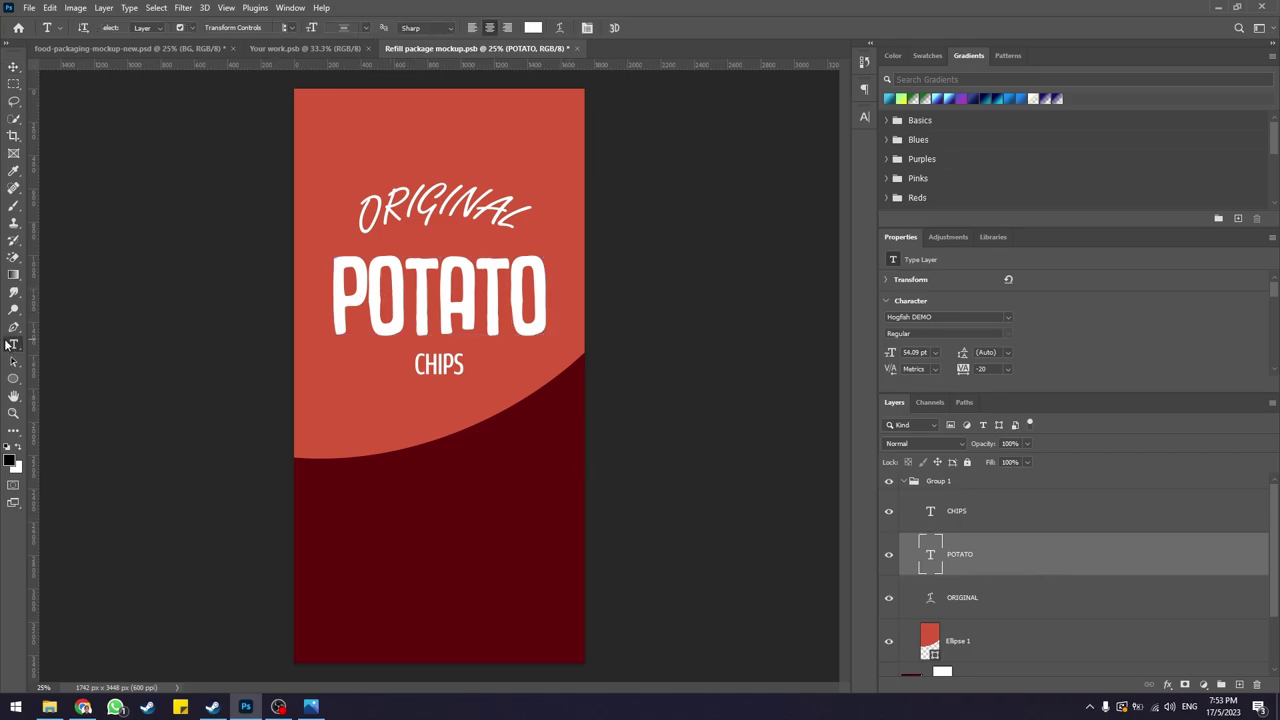
click(559, 28)
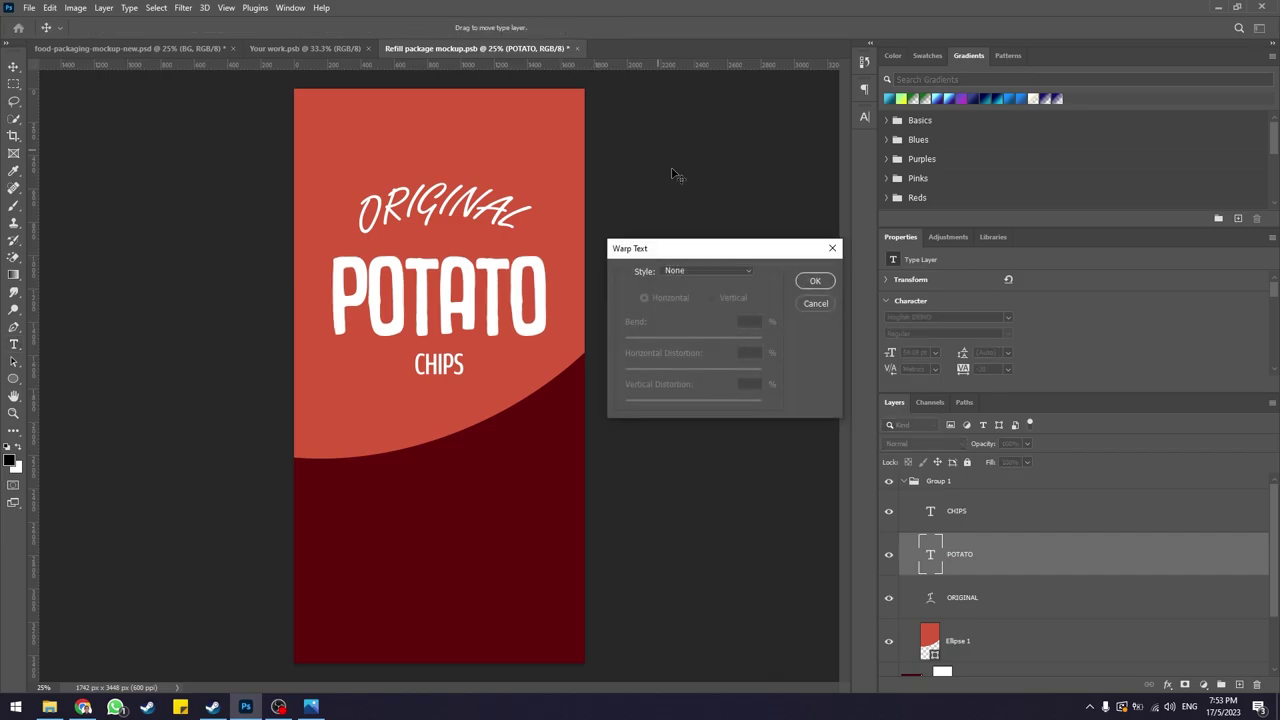
click(672, 272)
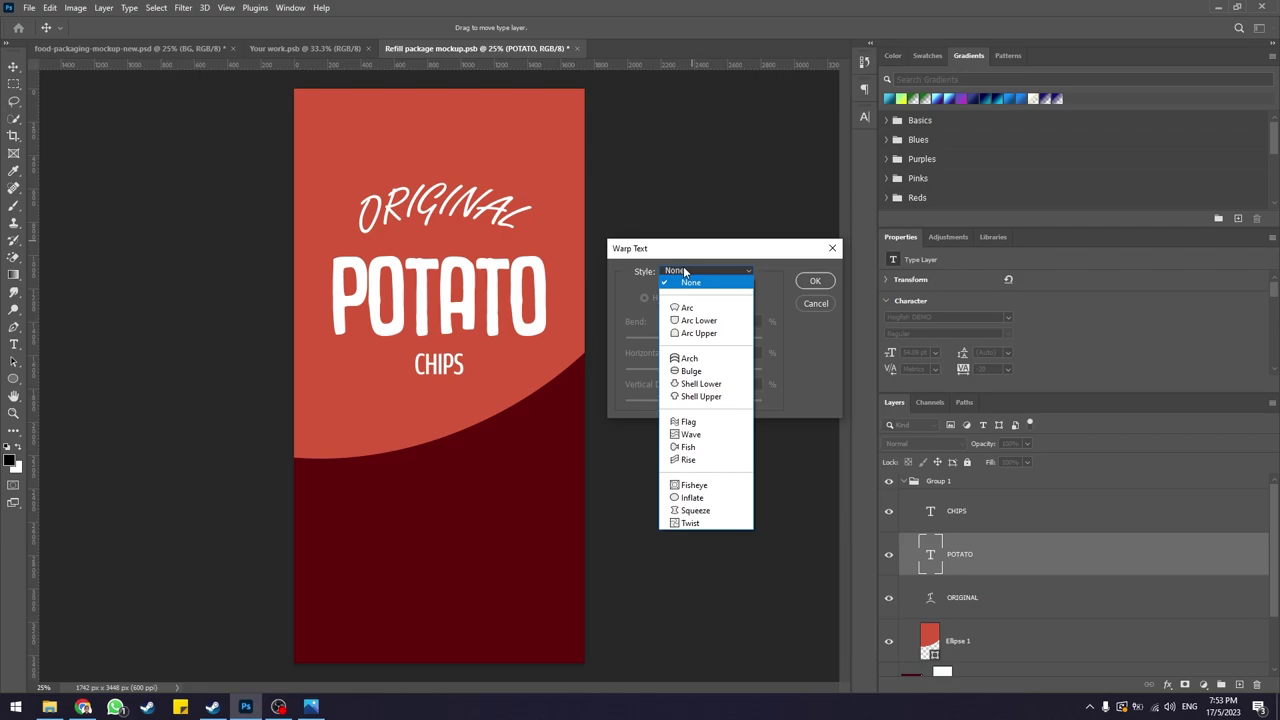
click(705, 372)
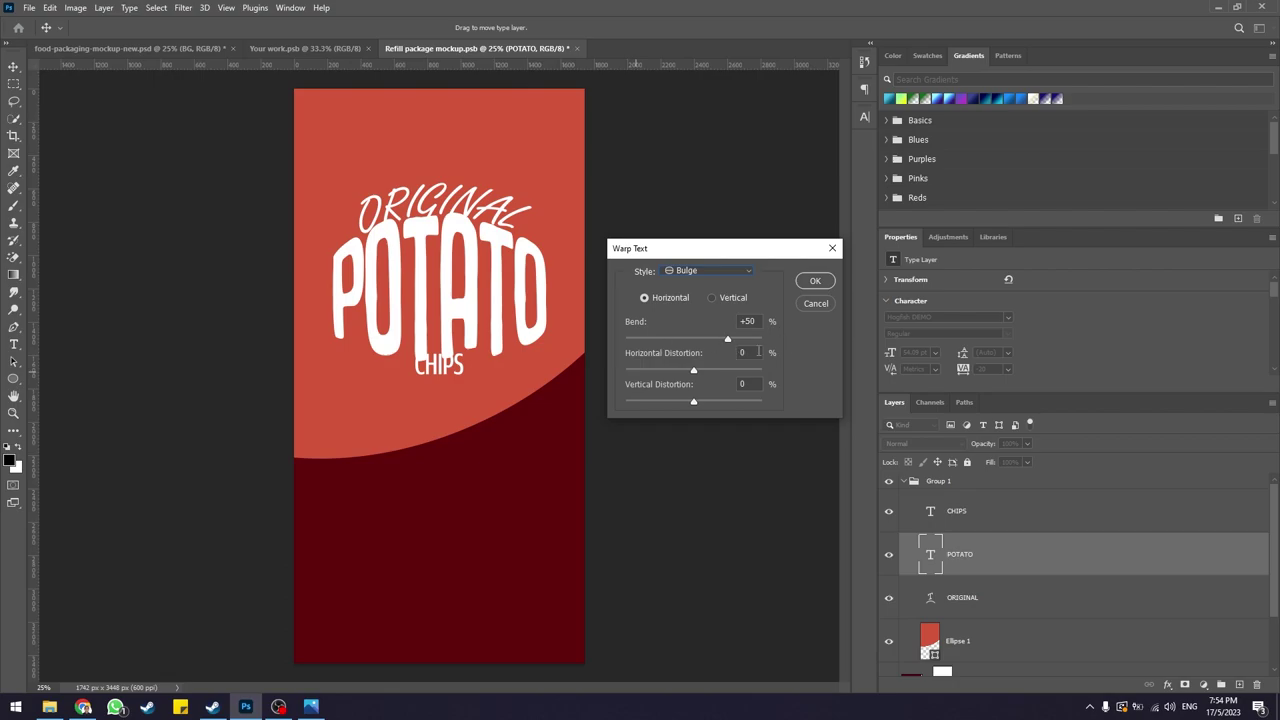
mouse_move(727, 338)
mouse_down()
mouse_move(713, 338)
mouse_move(779, 339)
mouse_move(712, 342)
mouse_up()
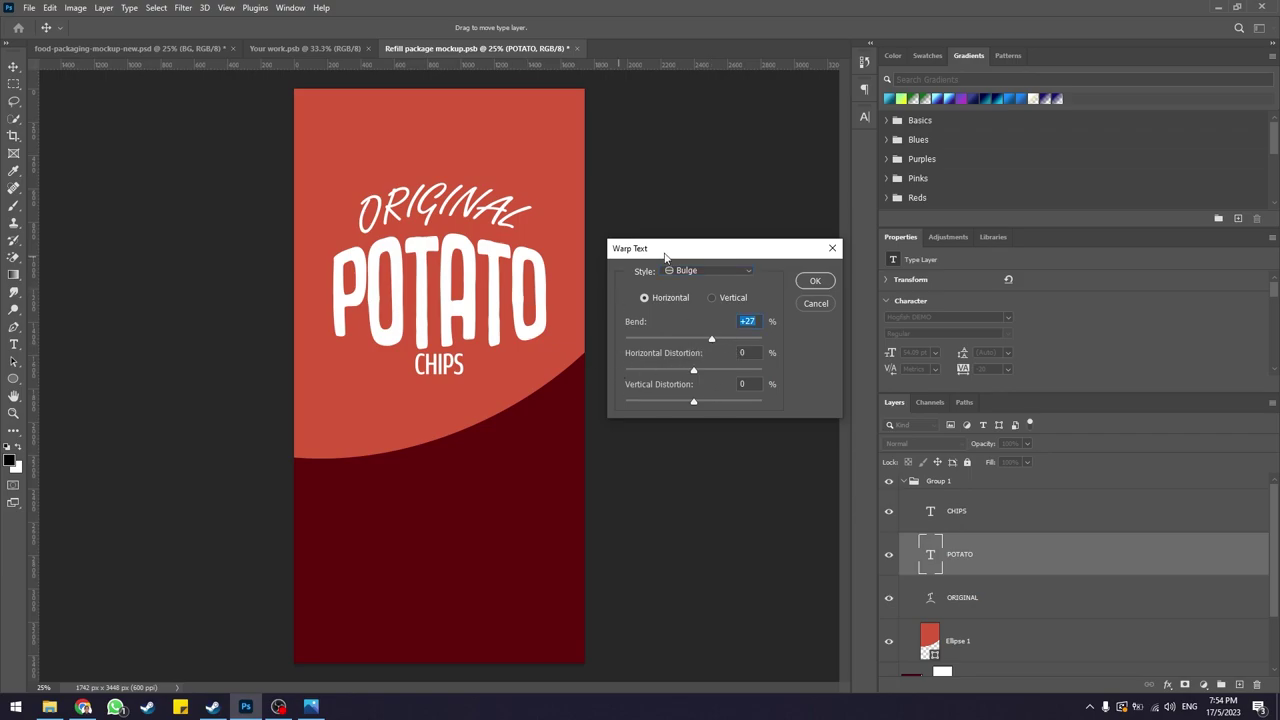
click(816, 282)
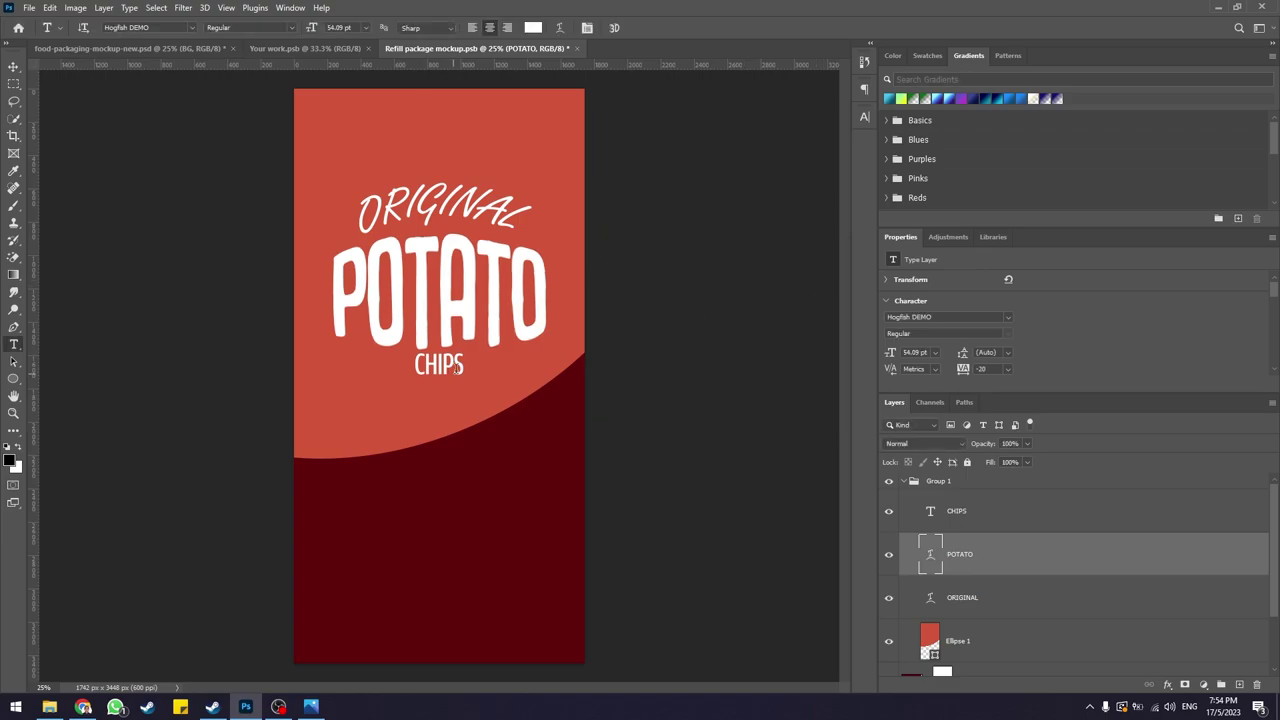
- Warp the CHIPS text with a horizontal Arc Lower style, using a gentler bend than the default +50%
click(990, 522)
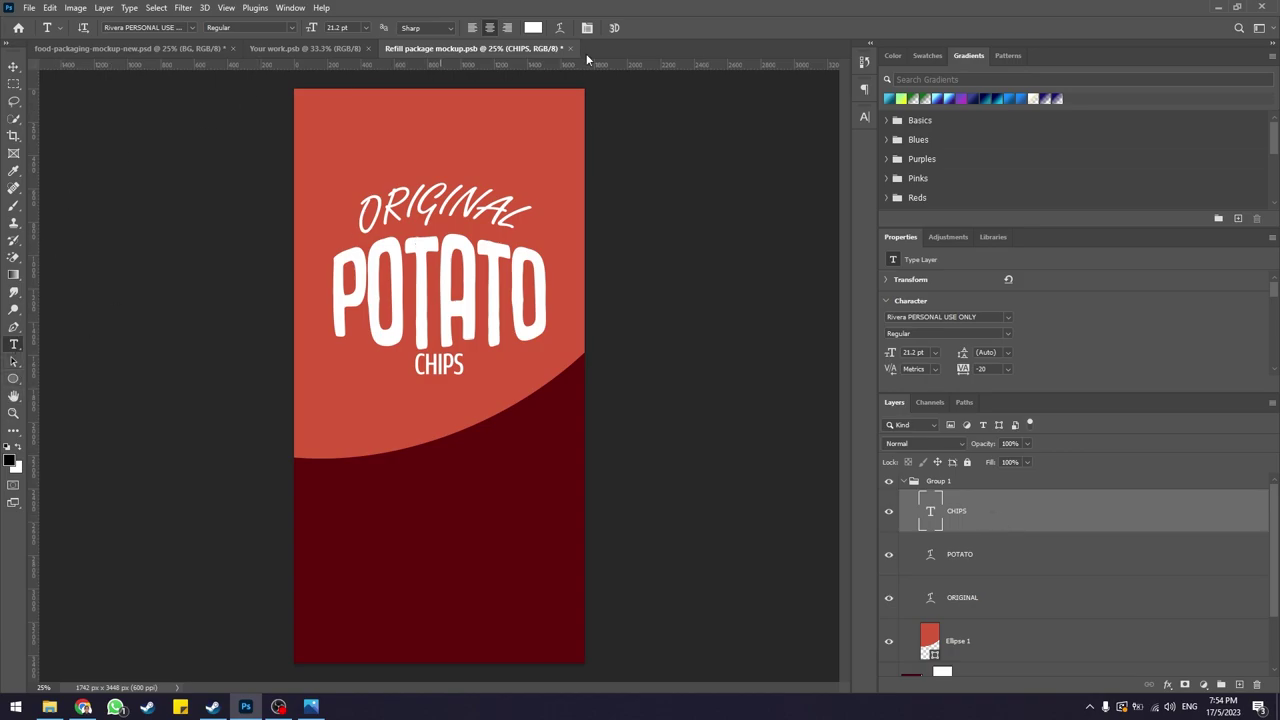
click(562, 28)
drag(700, 250, 685, 258)
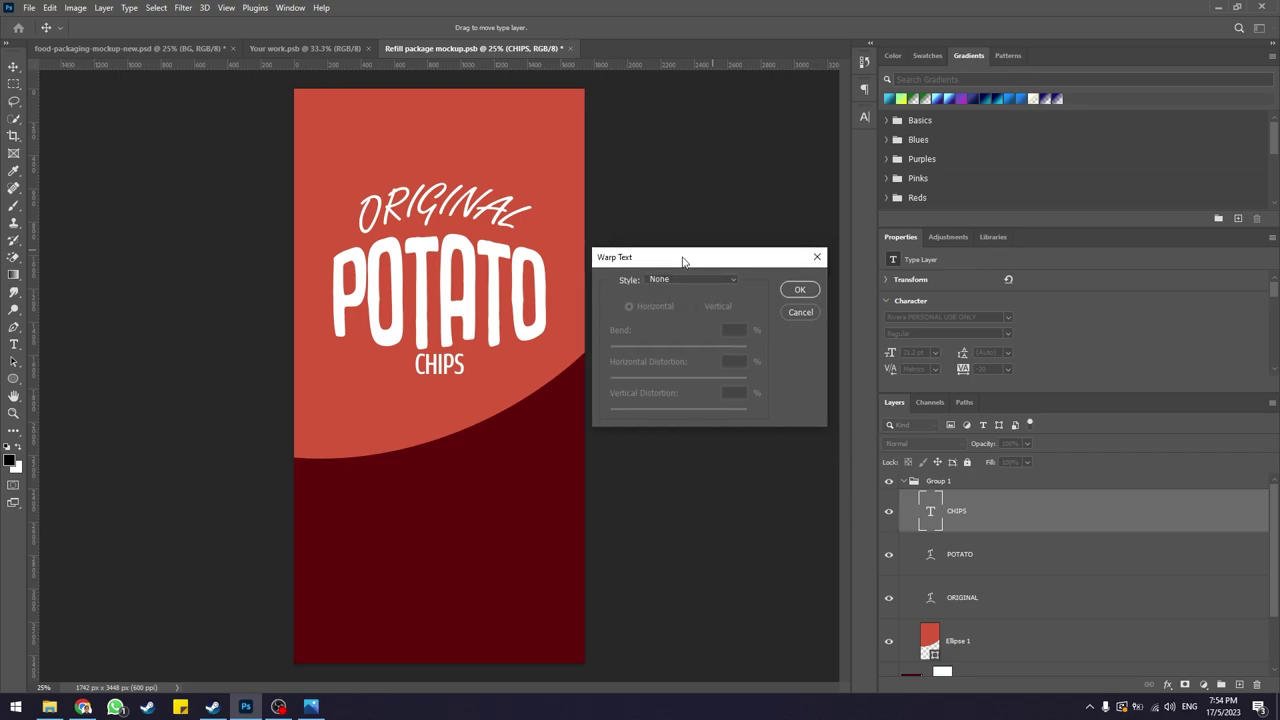
click(657, 281)
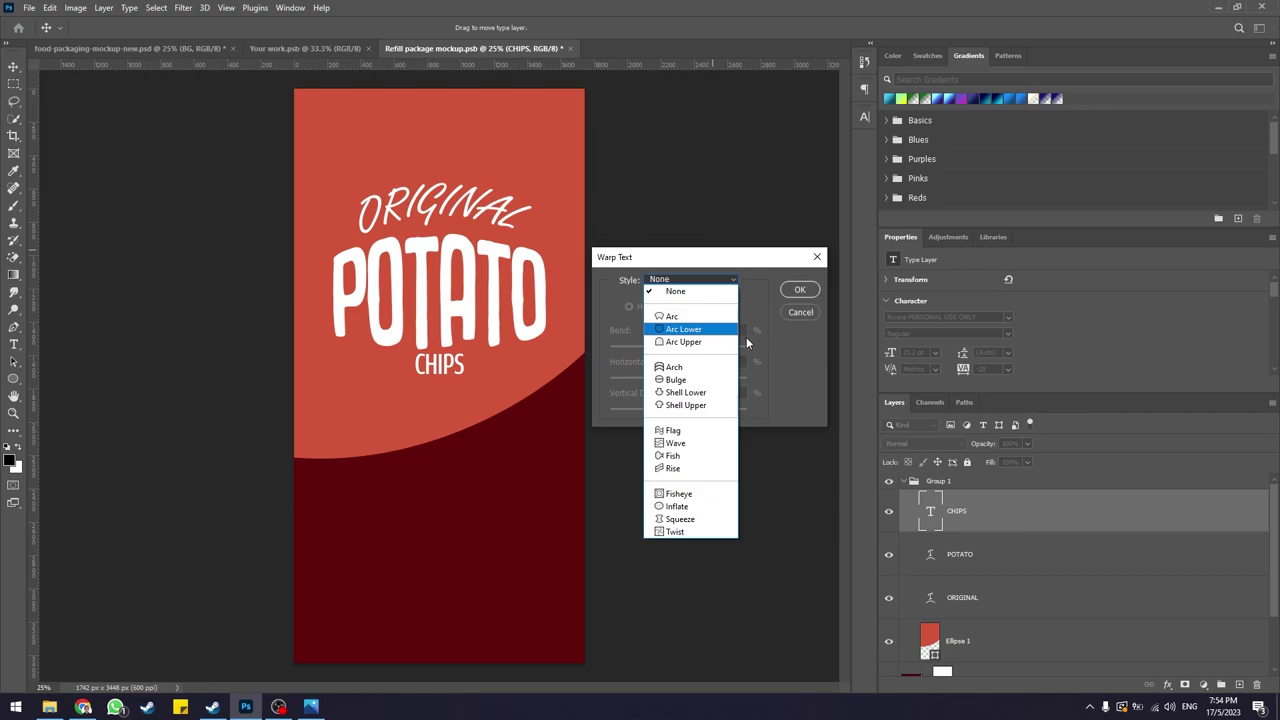
click(684, 330)
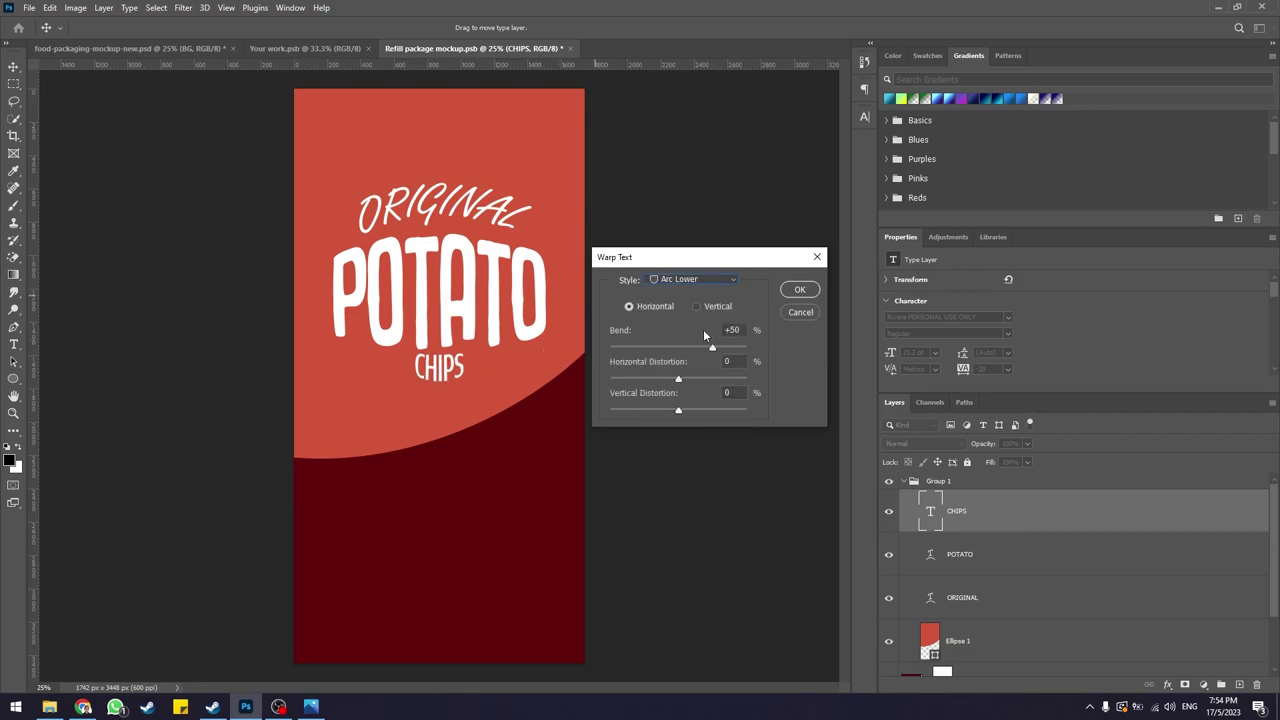
drag(713, 348, 763, 361)
drag(746, 347, 698, 366)
click(803, 292)
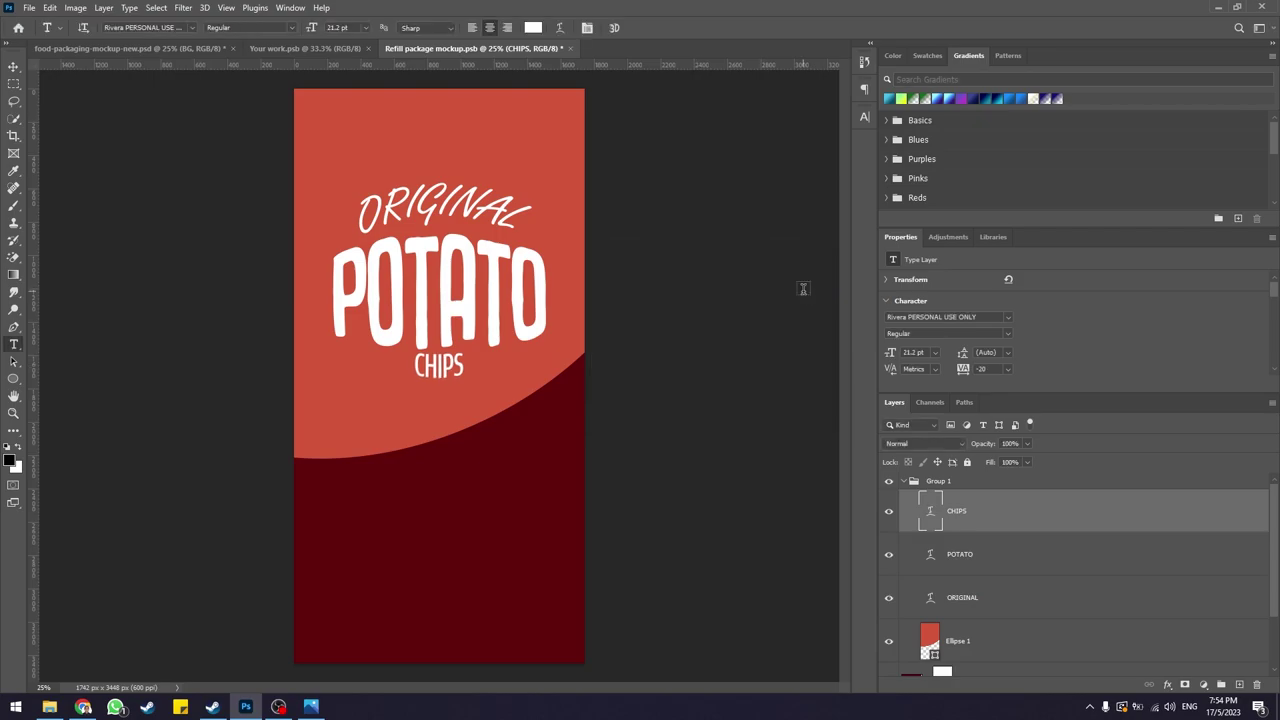
- Enlarge the CHIPS text to about 28 pt, keeping it centred just below POTATO
click(13, 67)
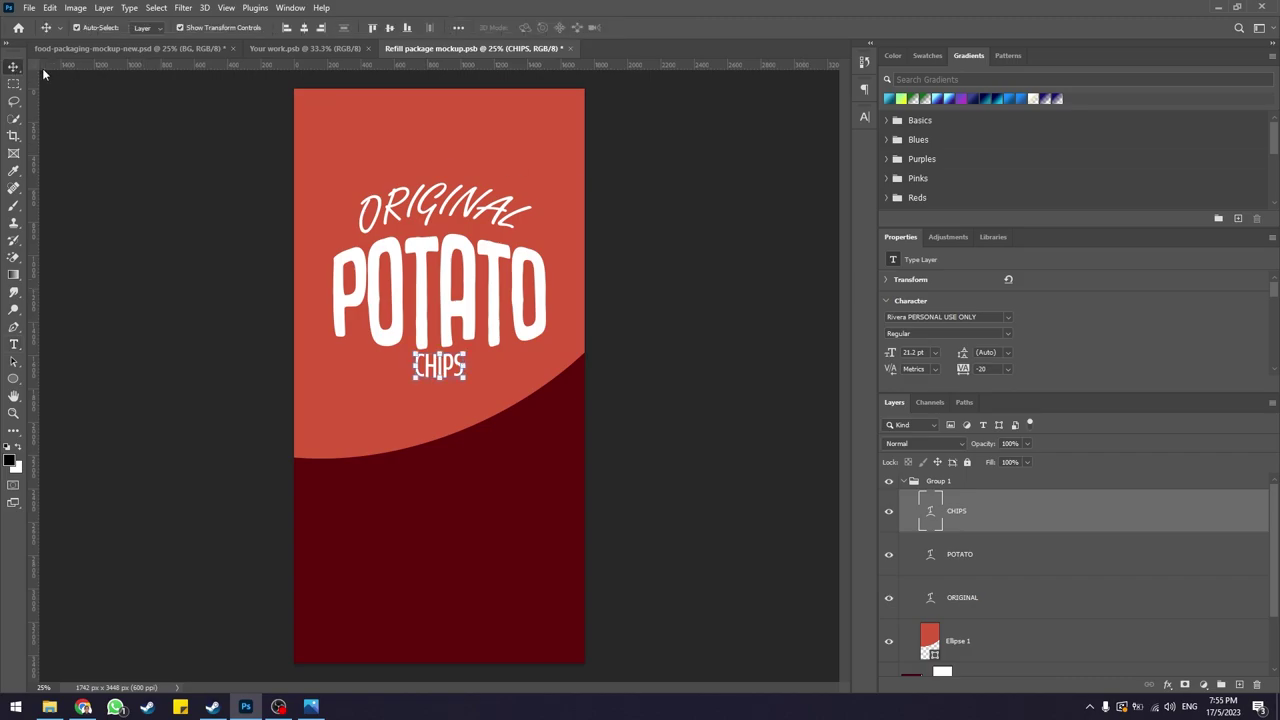
click(465, 379)
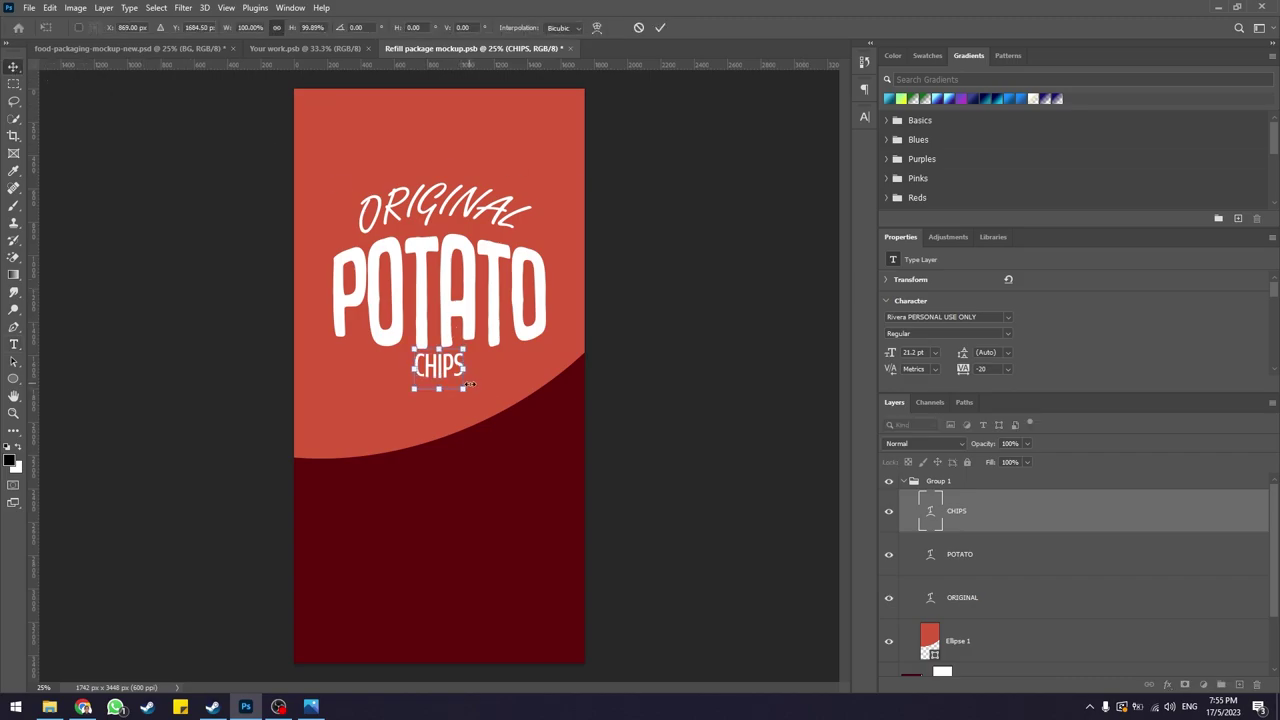
drag(468, 391, 471, 397)
click(662, 28)
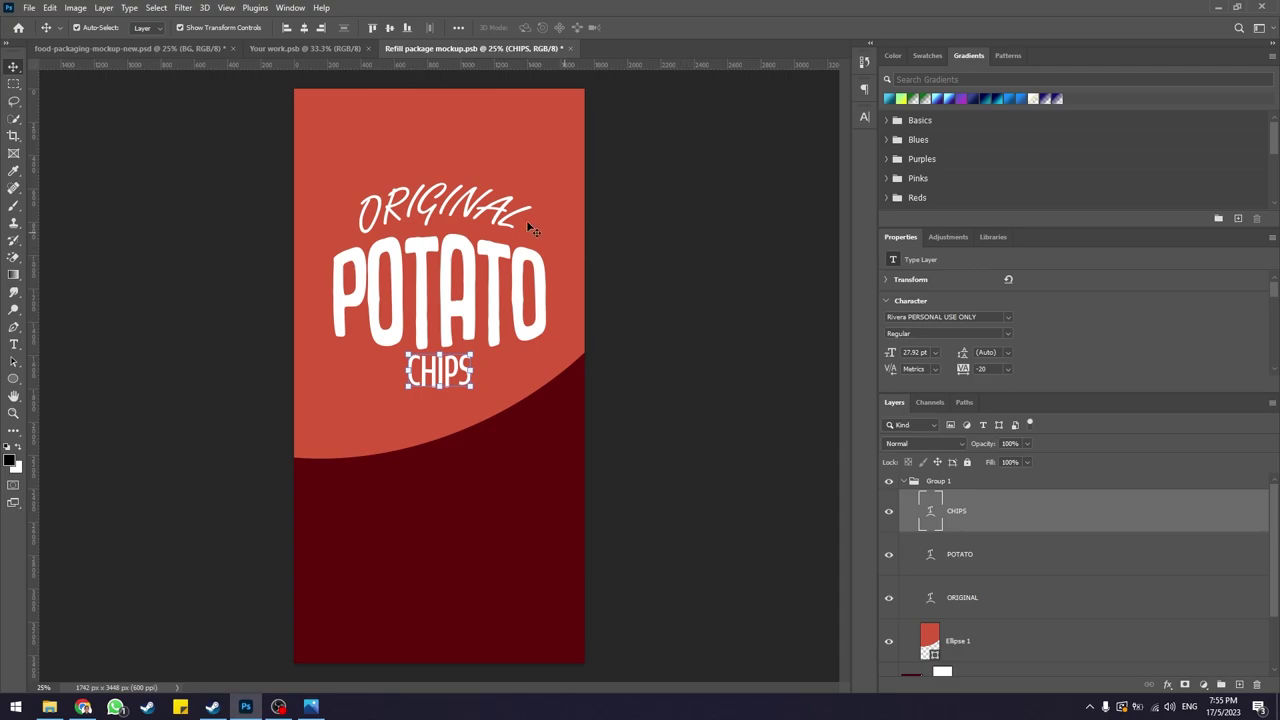
- Nudge ORIGINAL down closer to the curved top of POTATO, and leave no layer selected
click(490, 212)
key(shift+Down)
key(shift+Down)
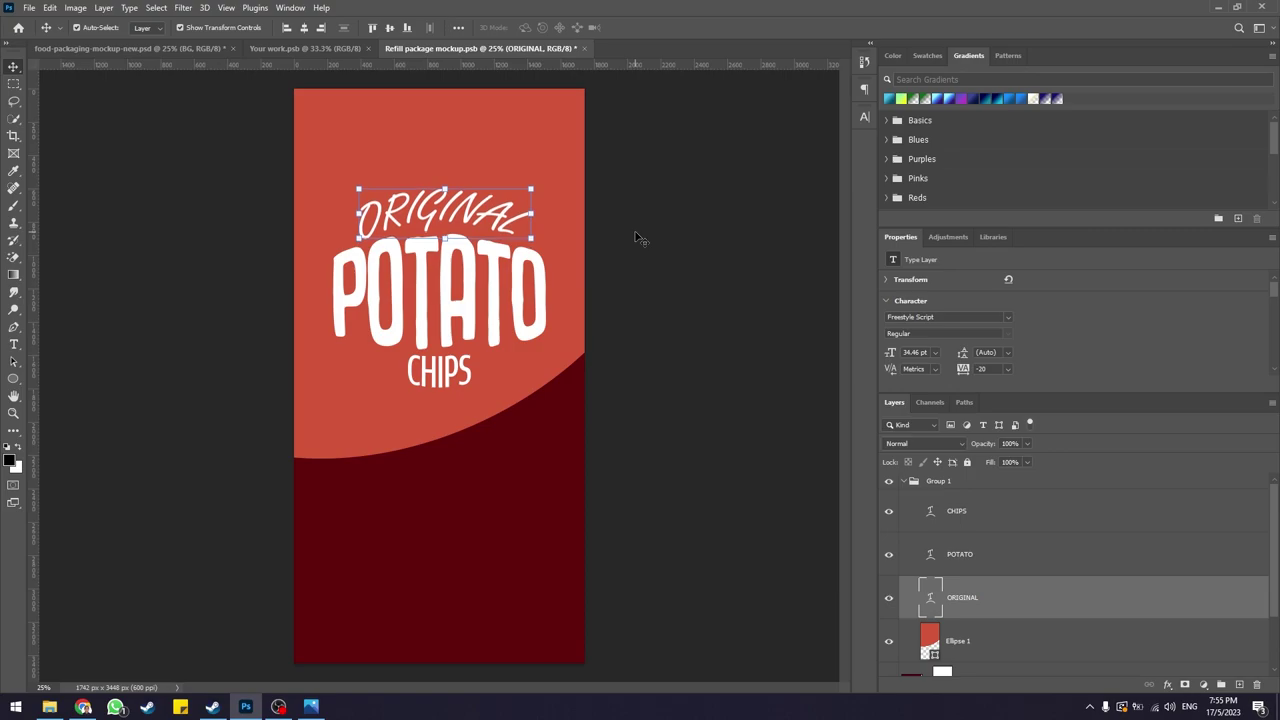
click(437, 376)
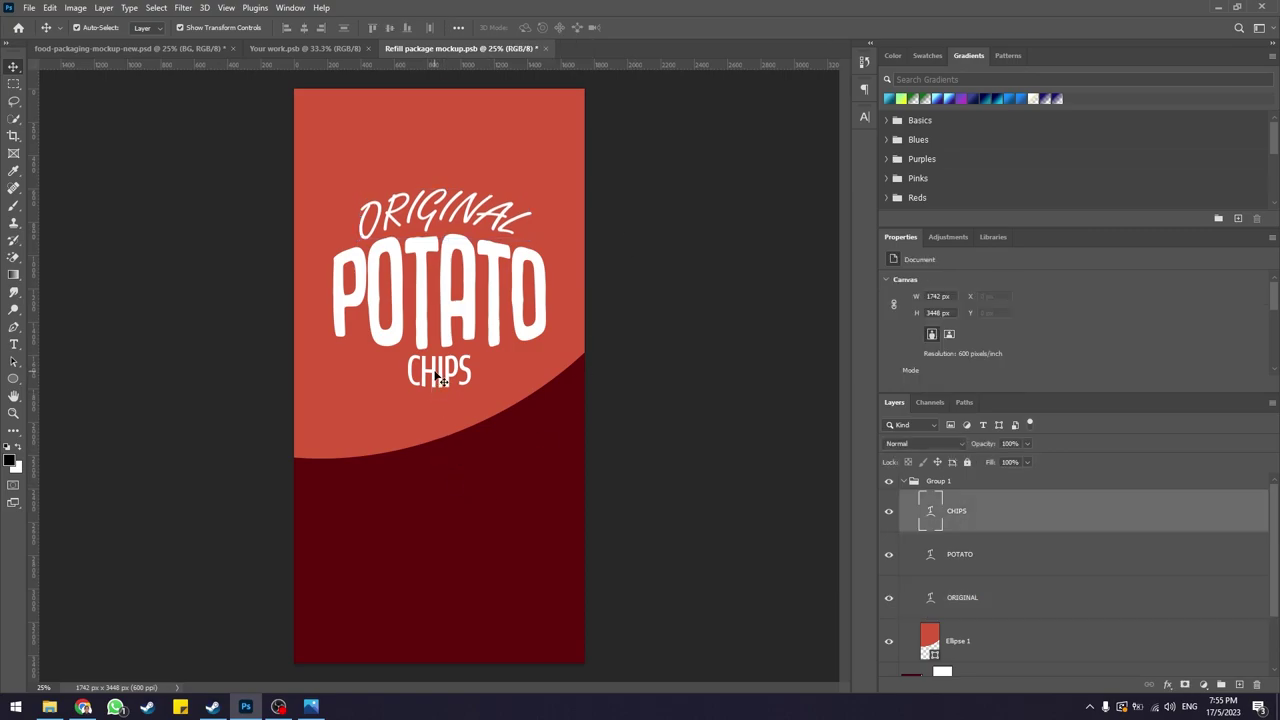
click(664, 384)
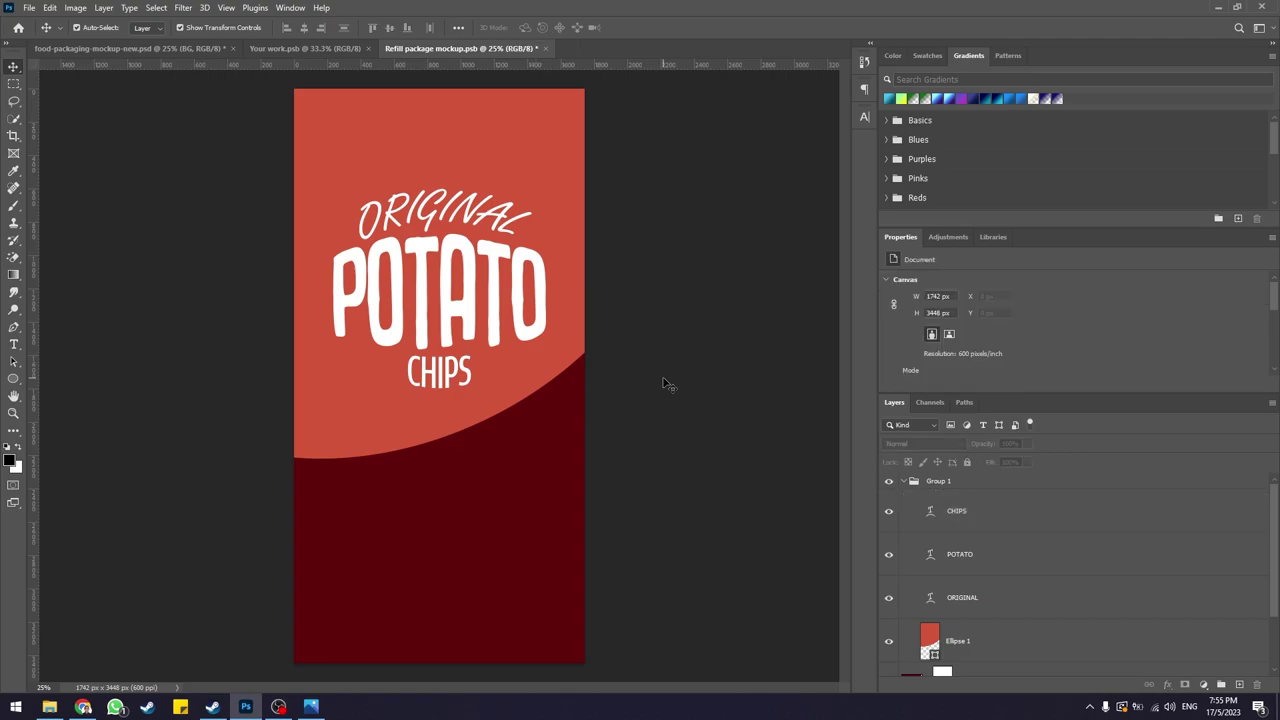
- Save the Refill package mockup and Your work files to update the pouch mockup, and compare it with the sample design image
key(ctrl+s)
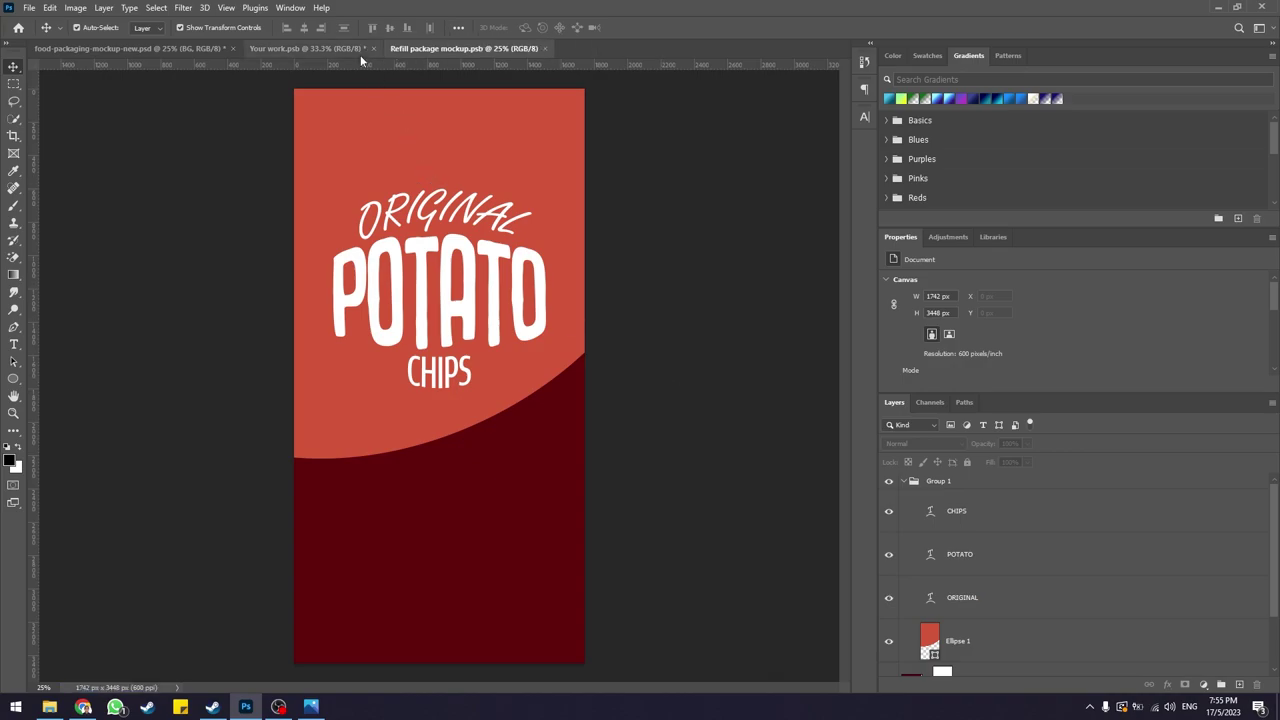
key(ctrl+shift+Tab)
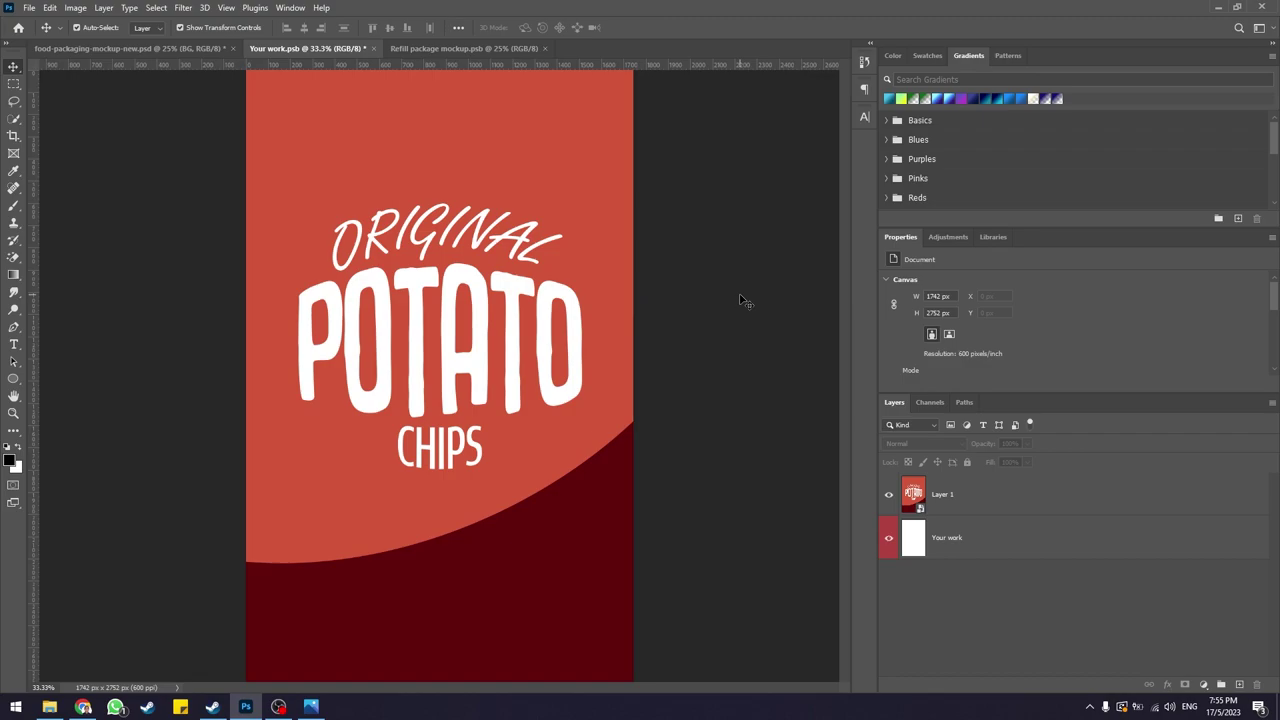
click(463, 48)
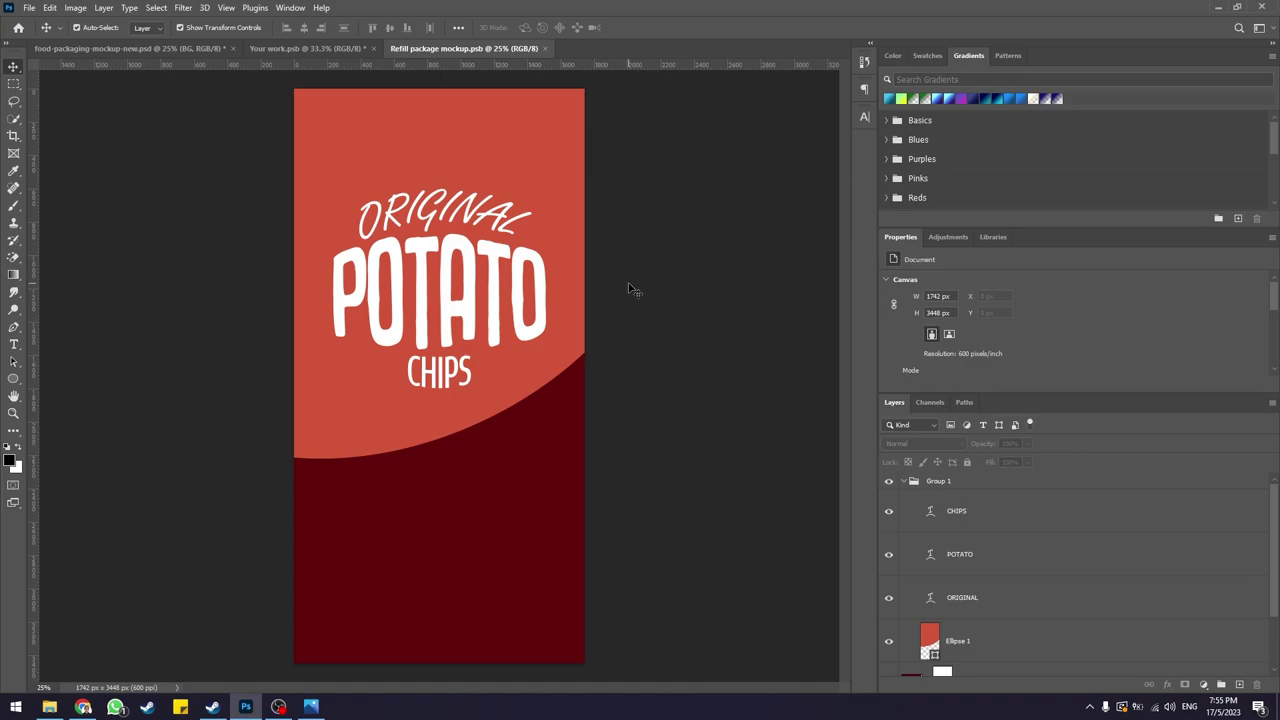
click(267, 52)
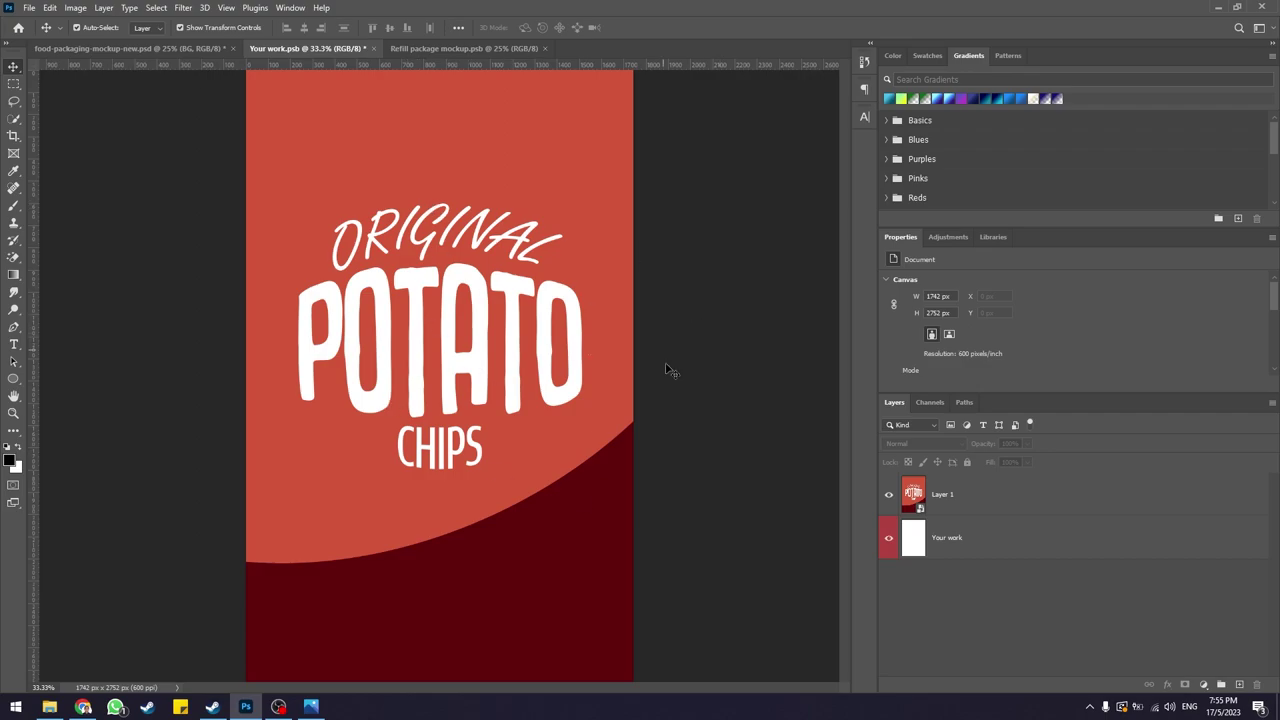
key(ctrl+s)
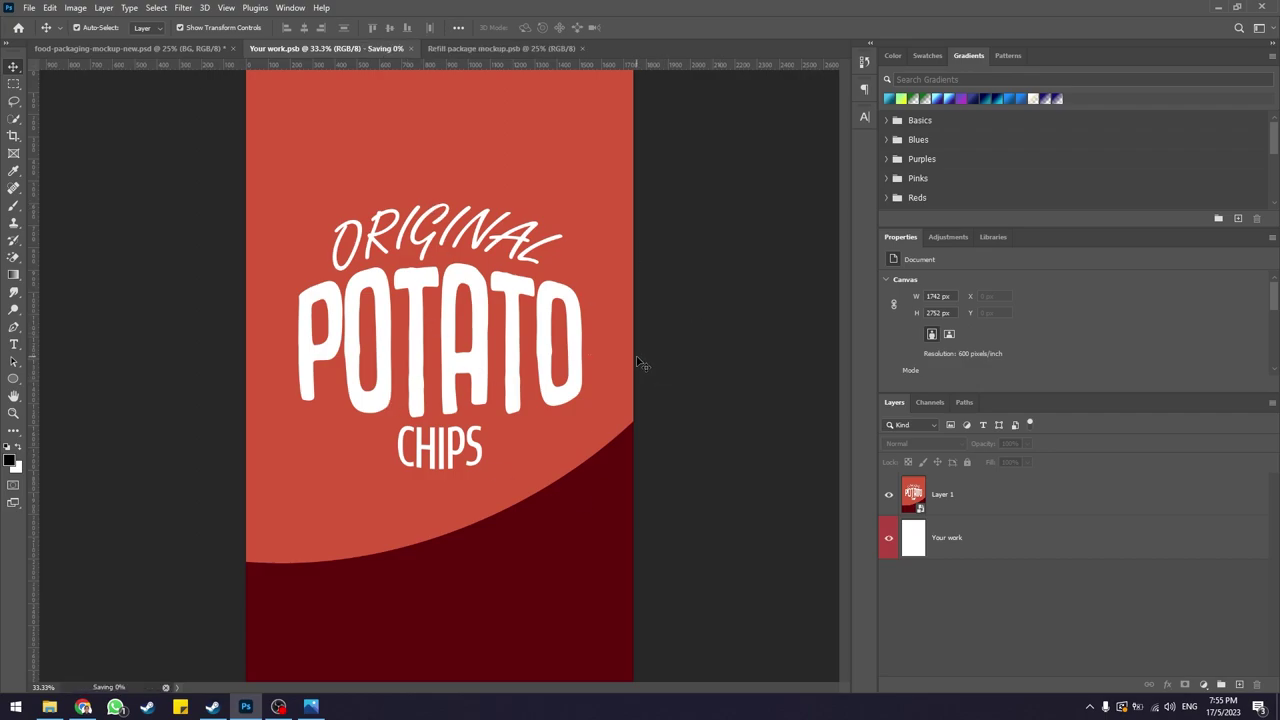
click(140, 48)
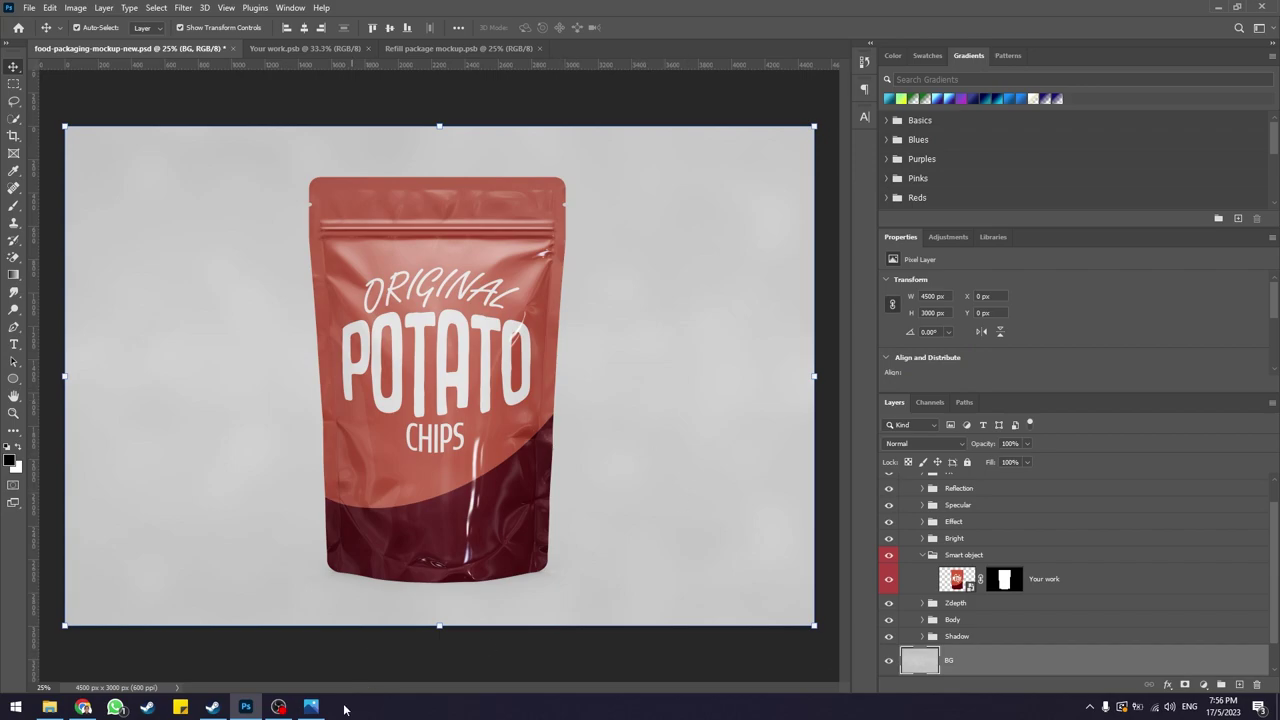
click(313, 708)
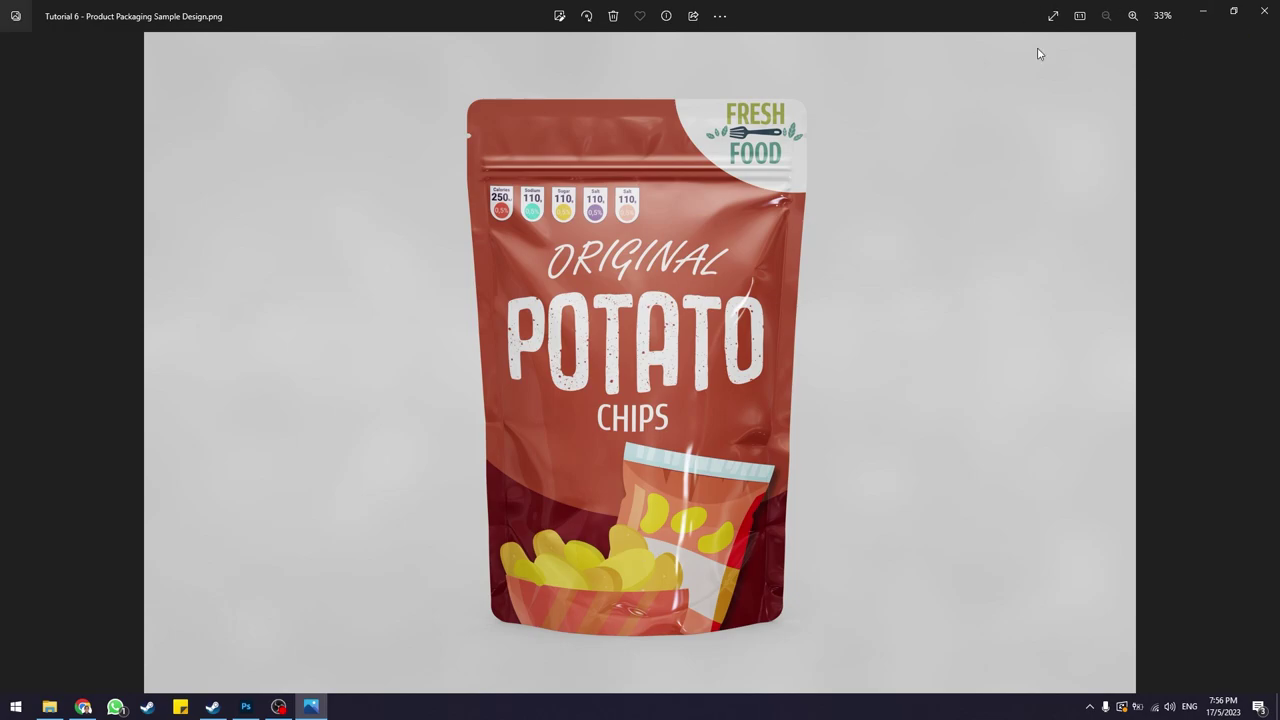
- In the Refill package mockup file, scale the ORIGINAL, POTATO and CHIPS texts together to about 89% and move them slightly up
click(1200, 10)
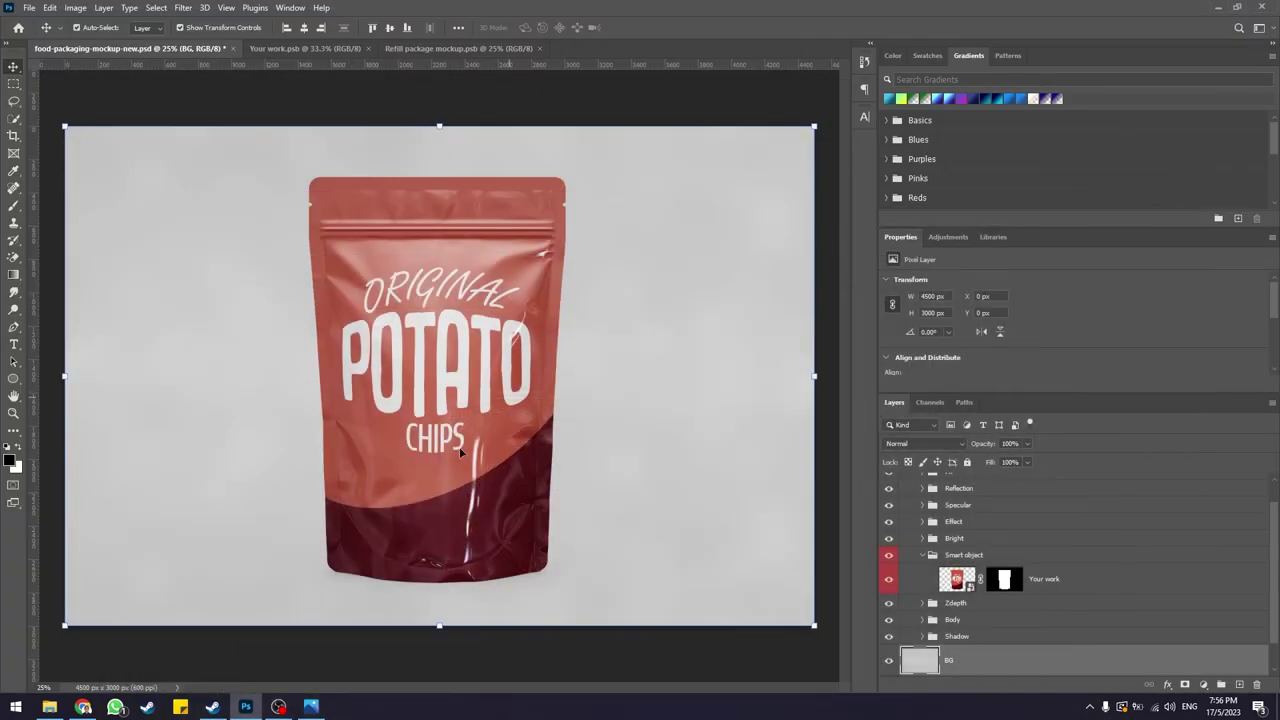
click(458, 48)
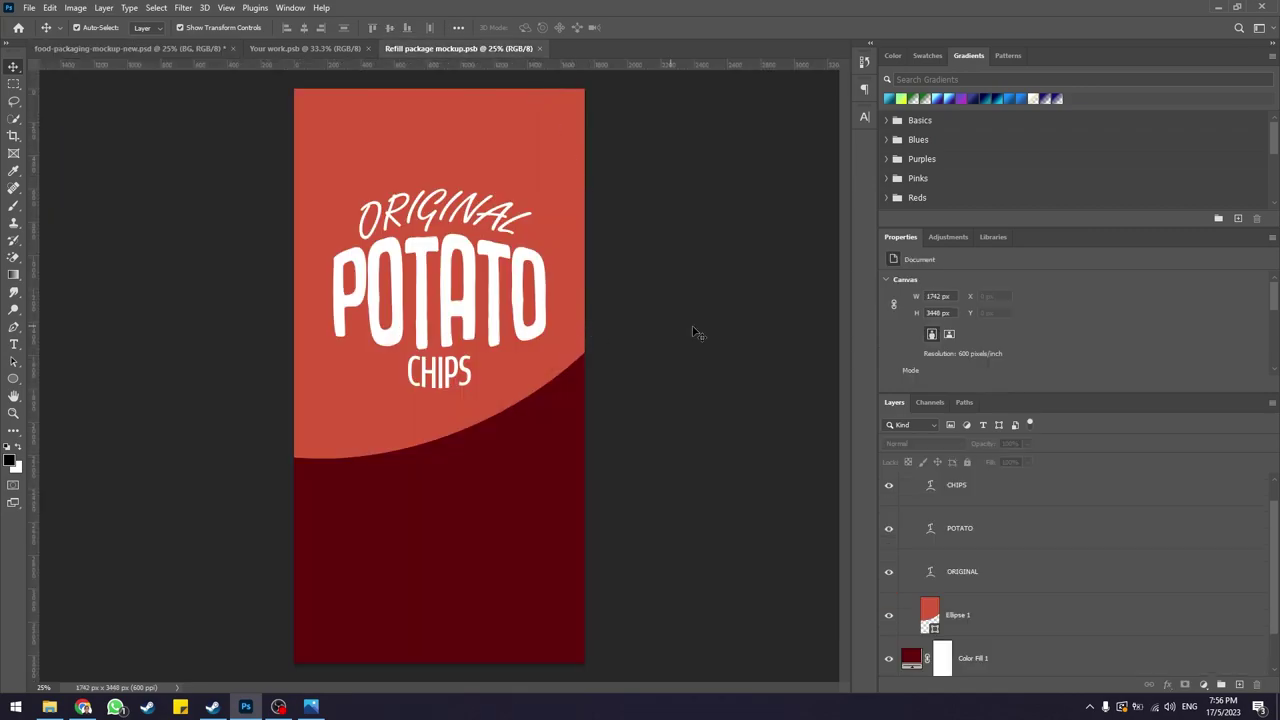
click(478, 225)
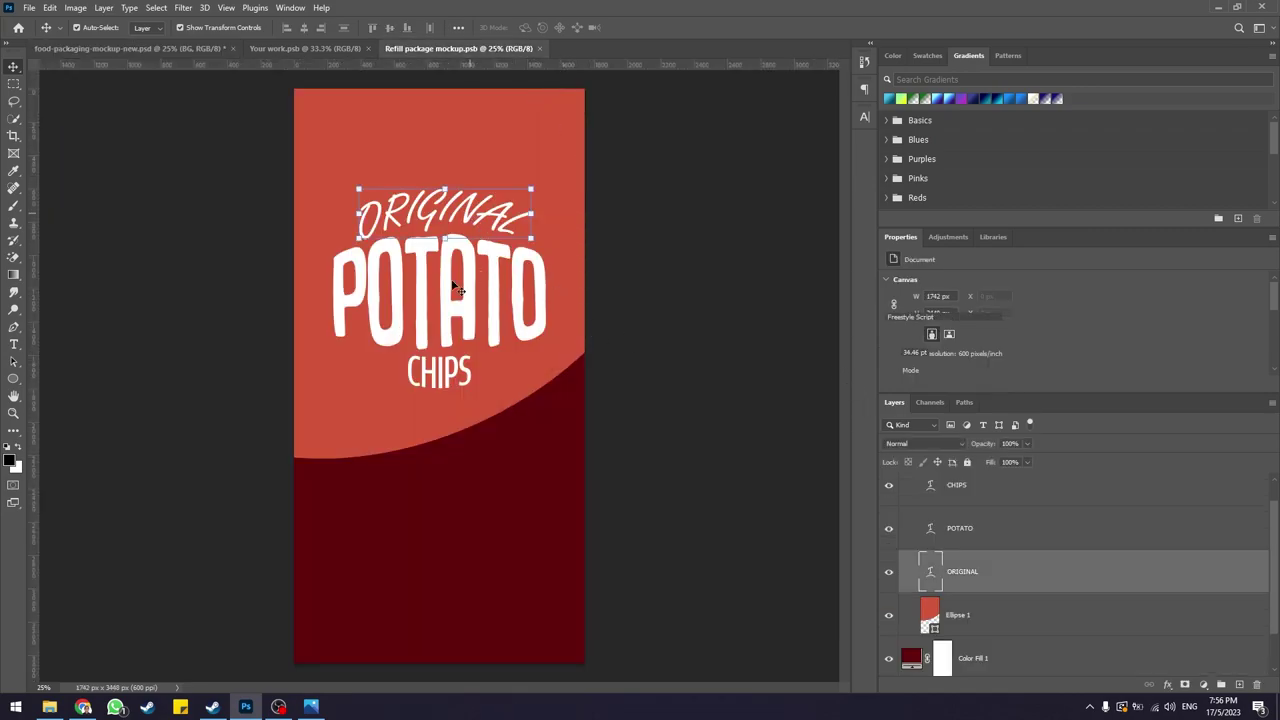
shift+click(445, 306)
shift+click(462, 390)
key(ctrl+t)
drag(545, 188, 532, 200)
key(shift+Up)
key(shift+Up)
key(shift+Up)
key(shift+Up)
key(shift+Up)
key(shift+Up)
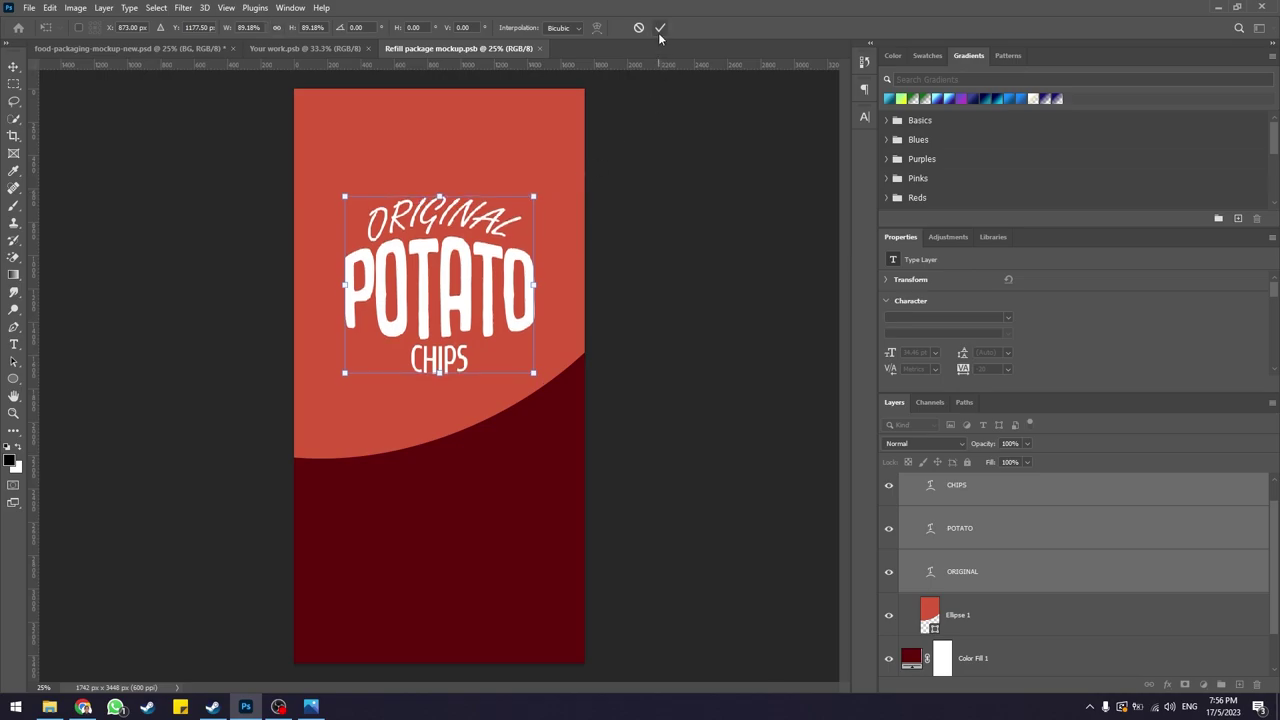
click(660, 33)
click(598, 248)
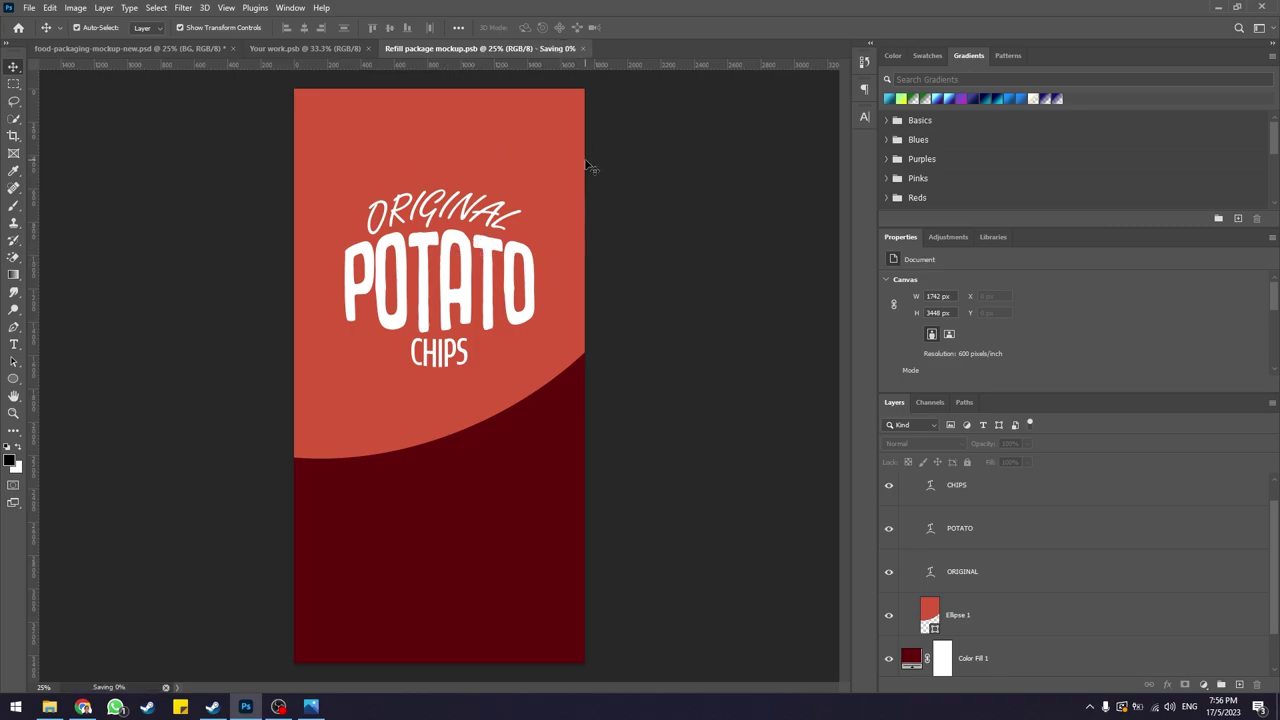
- Save the Your work file to update the pouch mockup, and check the illustration in the sample design image
click(335, 47)
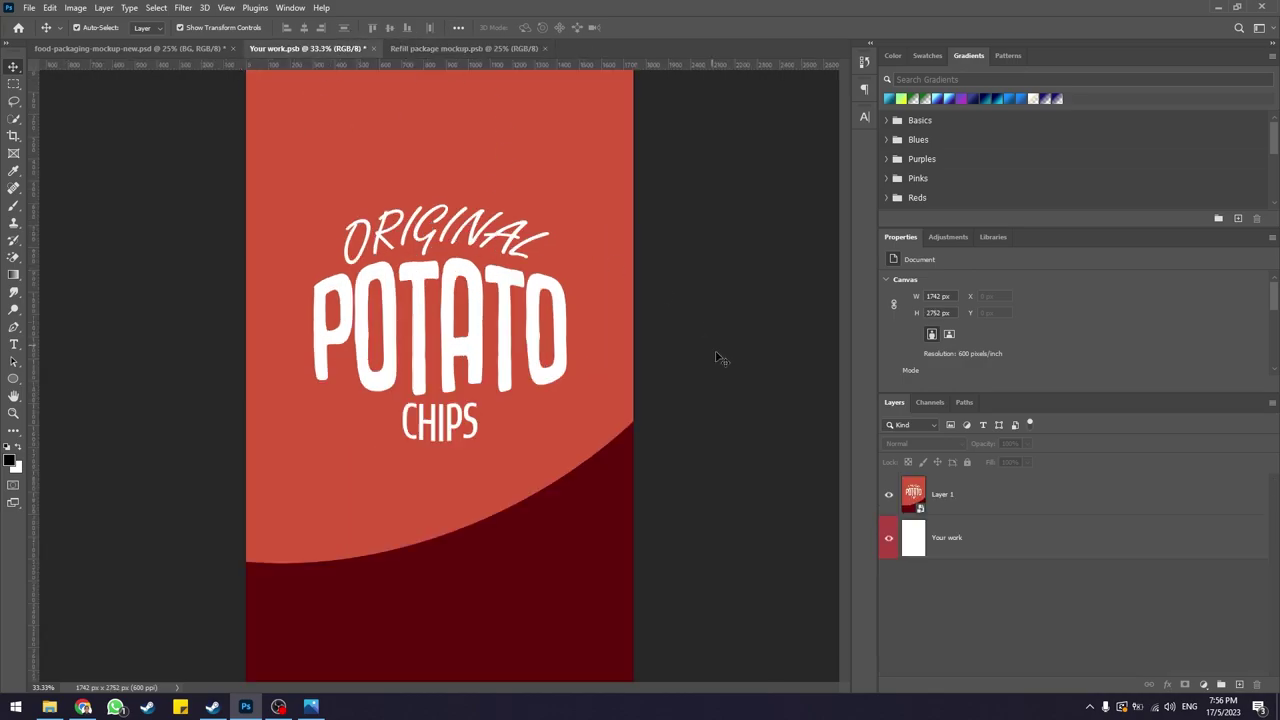
key(ctrl+s)
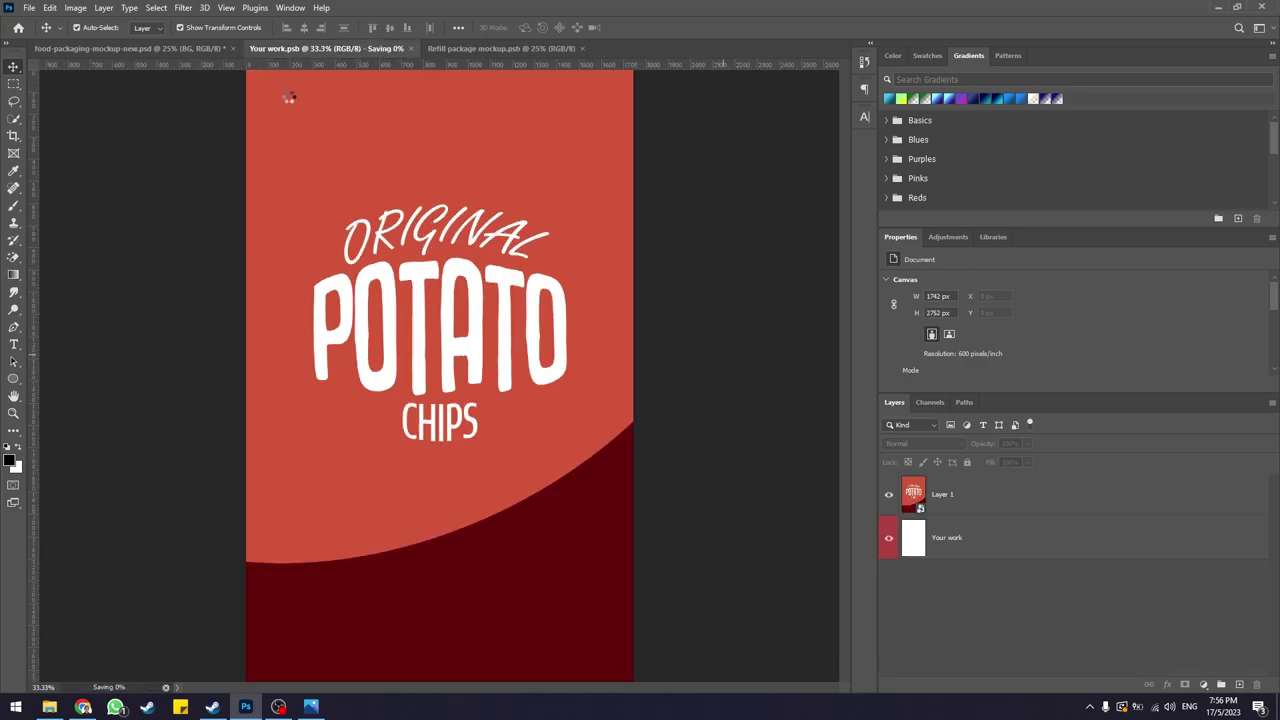
click(179, 48)
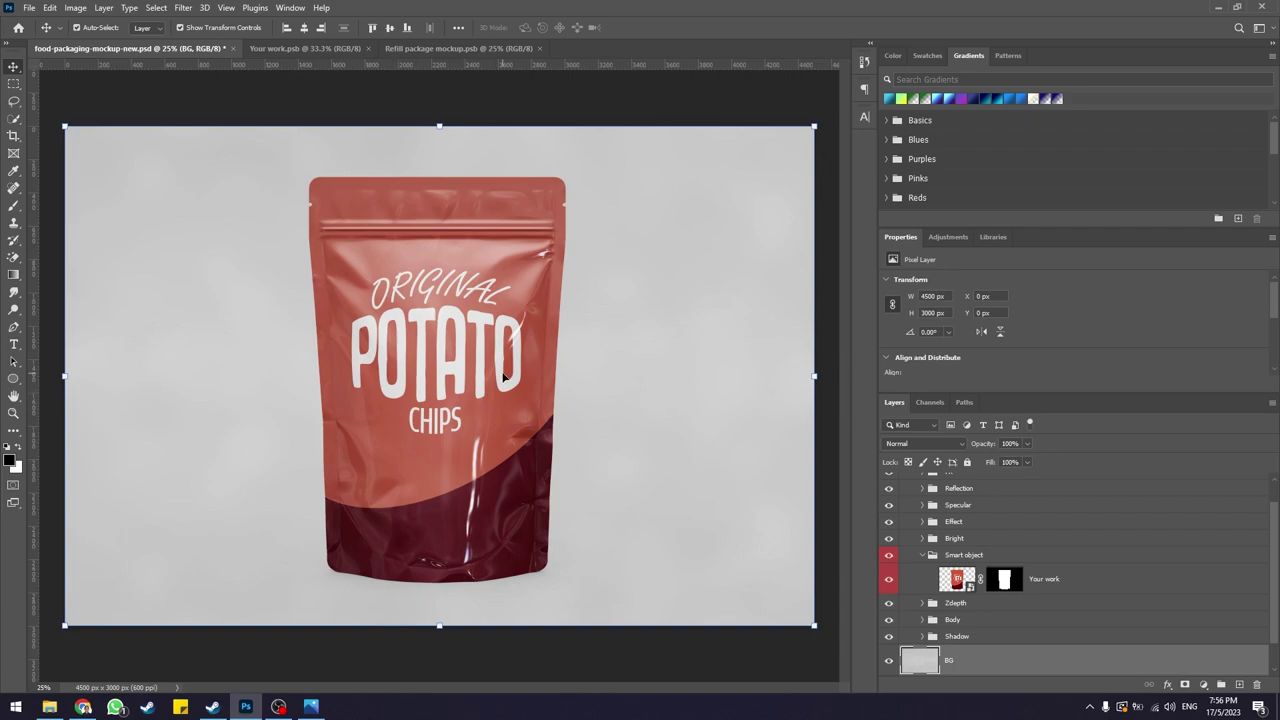
click(505, 49)
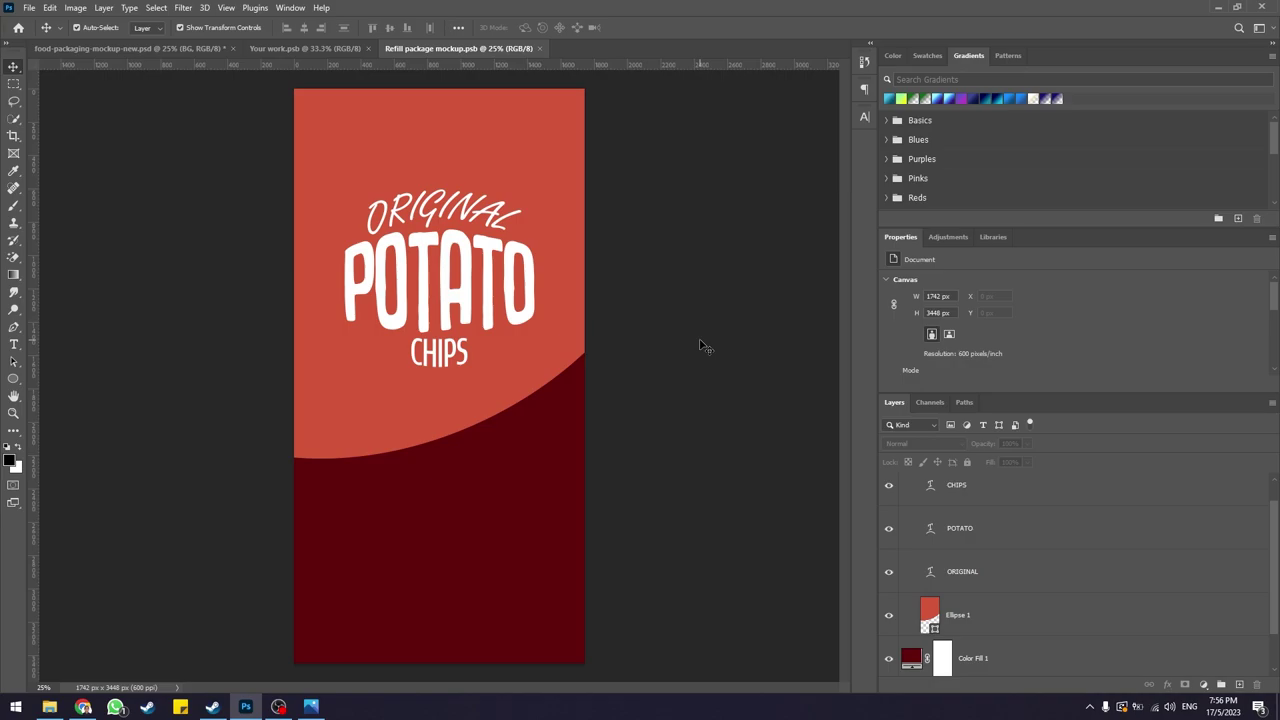
key(alt+Tab)
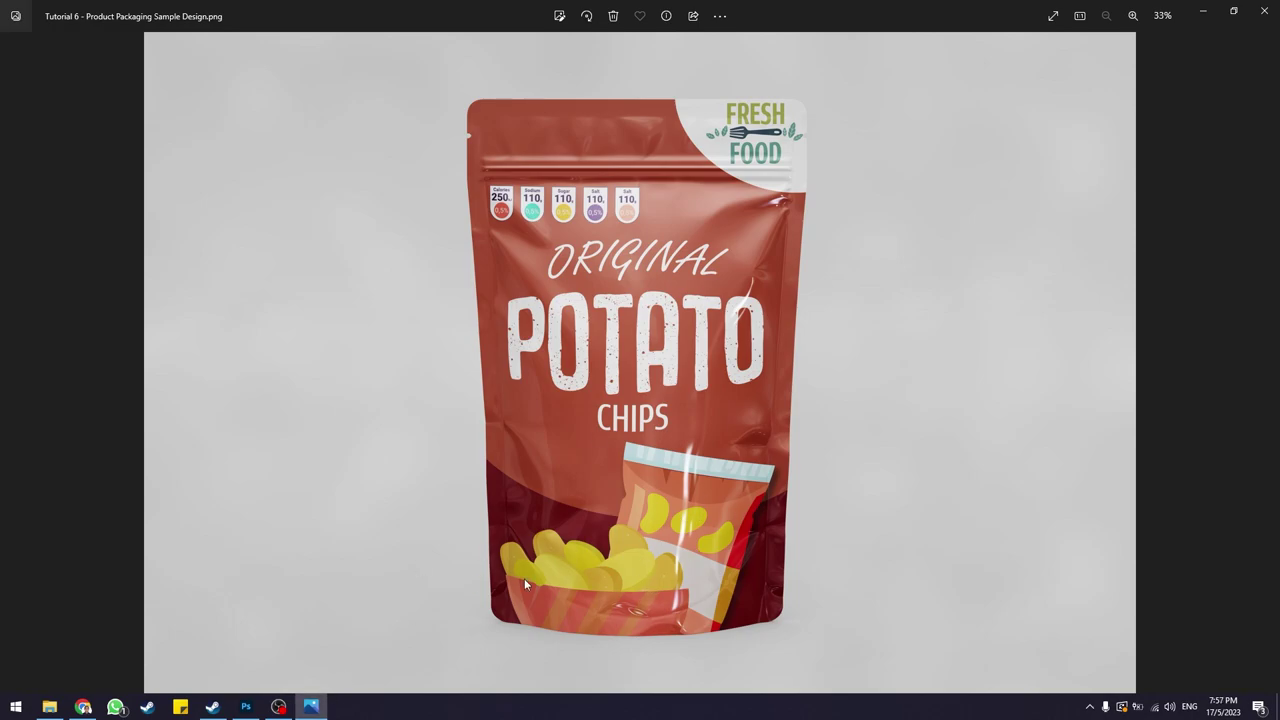
click(311, 707)
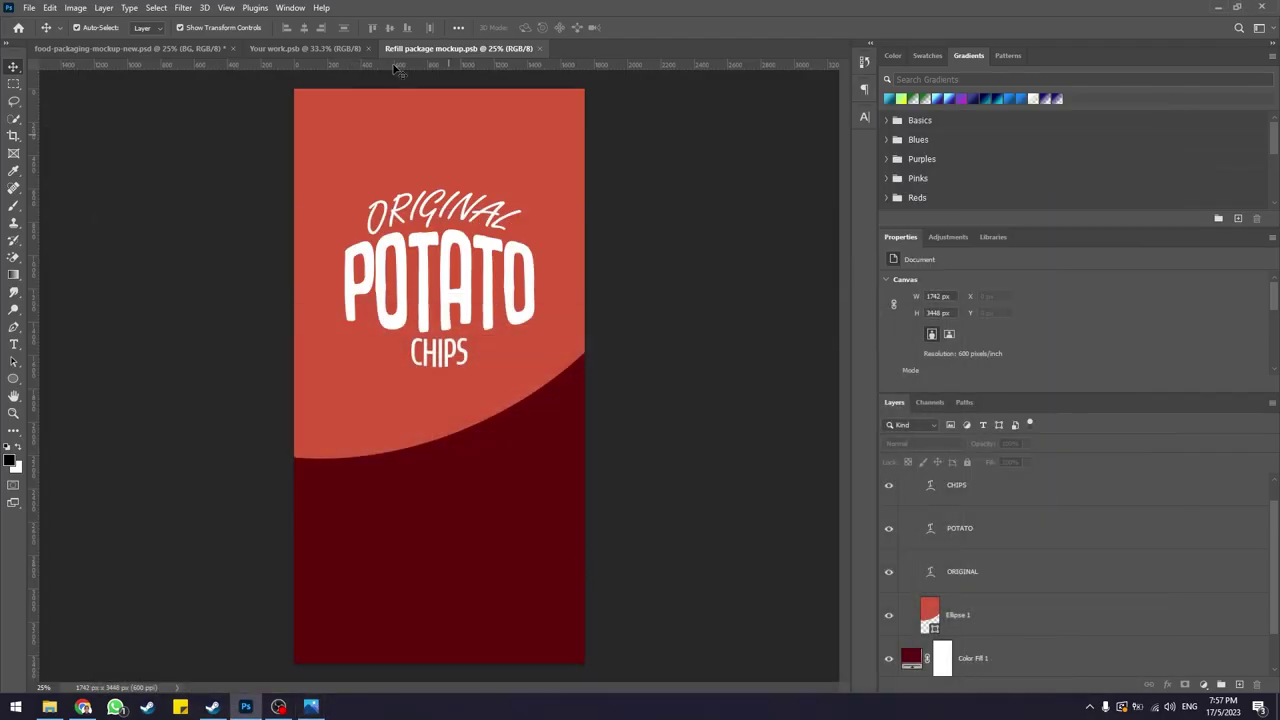
- Place Potato-Chips-Bowl-Pack.ai from the Tutorial 4 Assets folder as an embedded smart object cropped to its bounding box
click(29, 9)
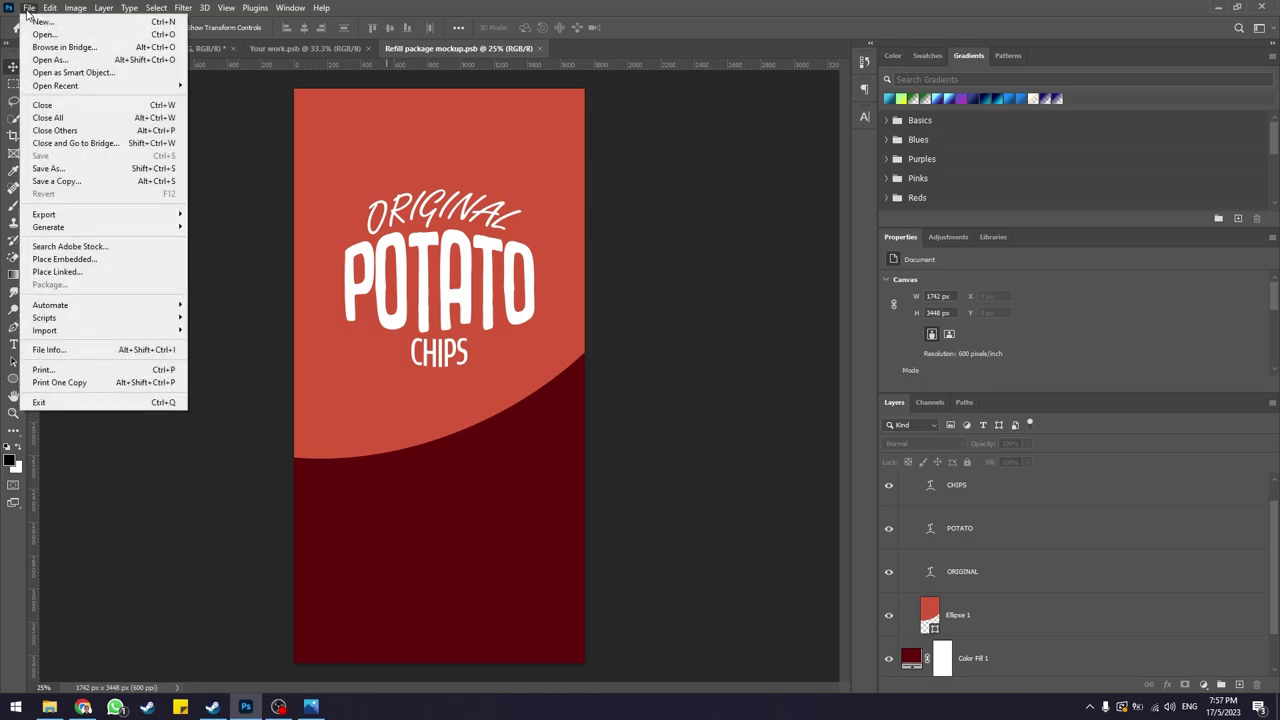
click(460, 49)
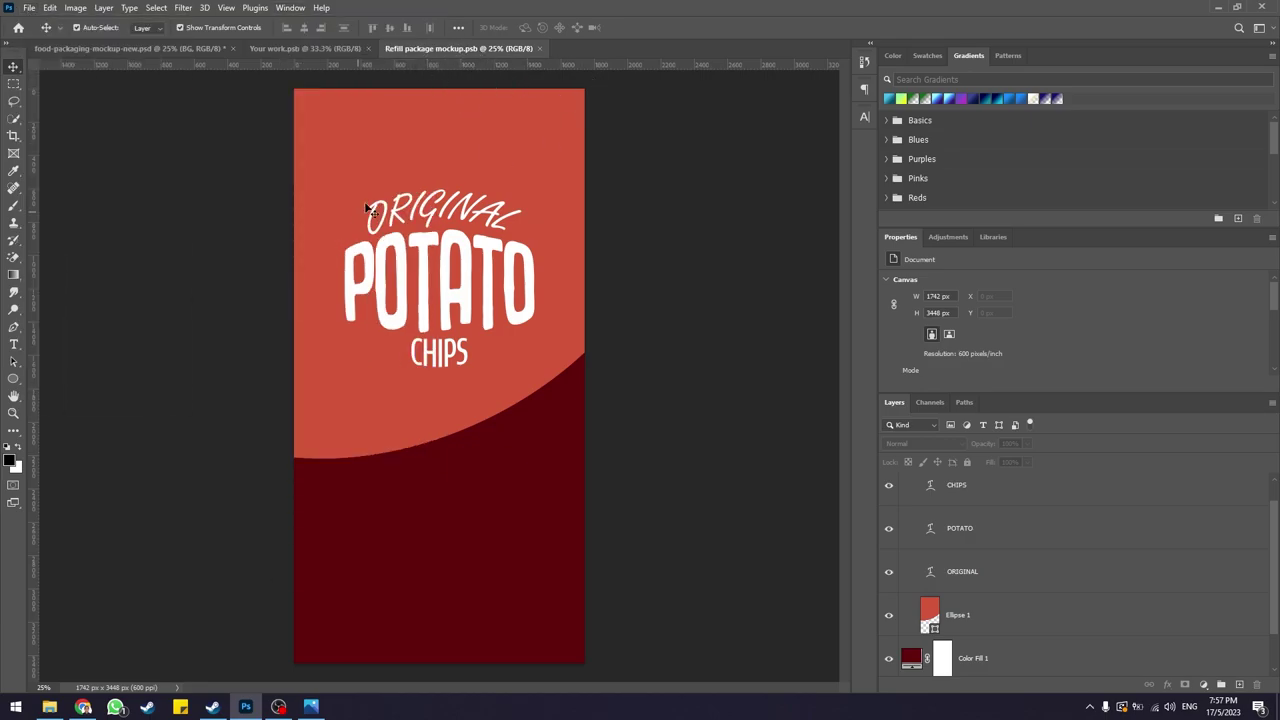
click(26, 9)
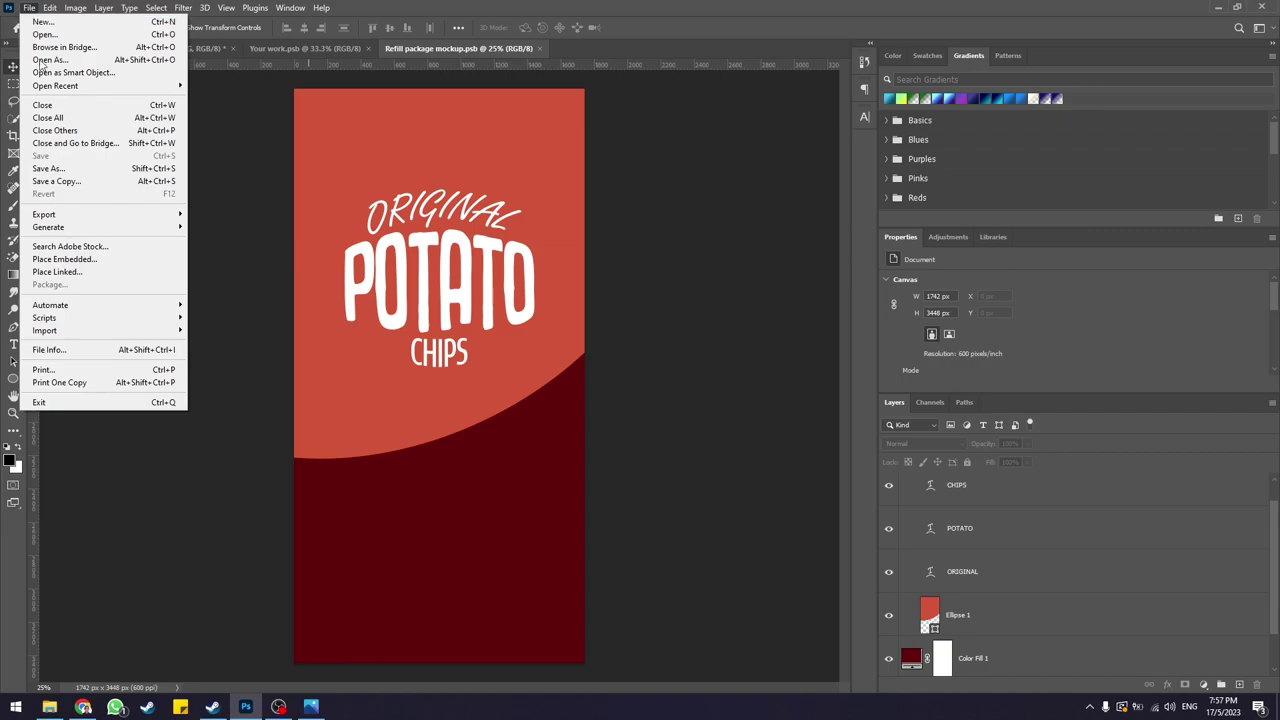
click(90, 262)
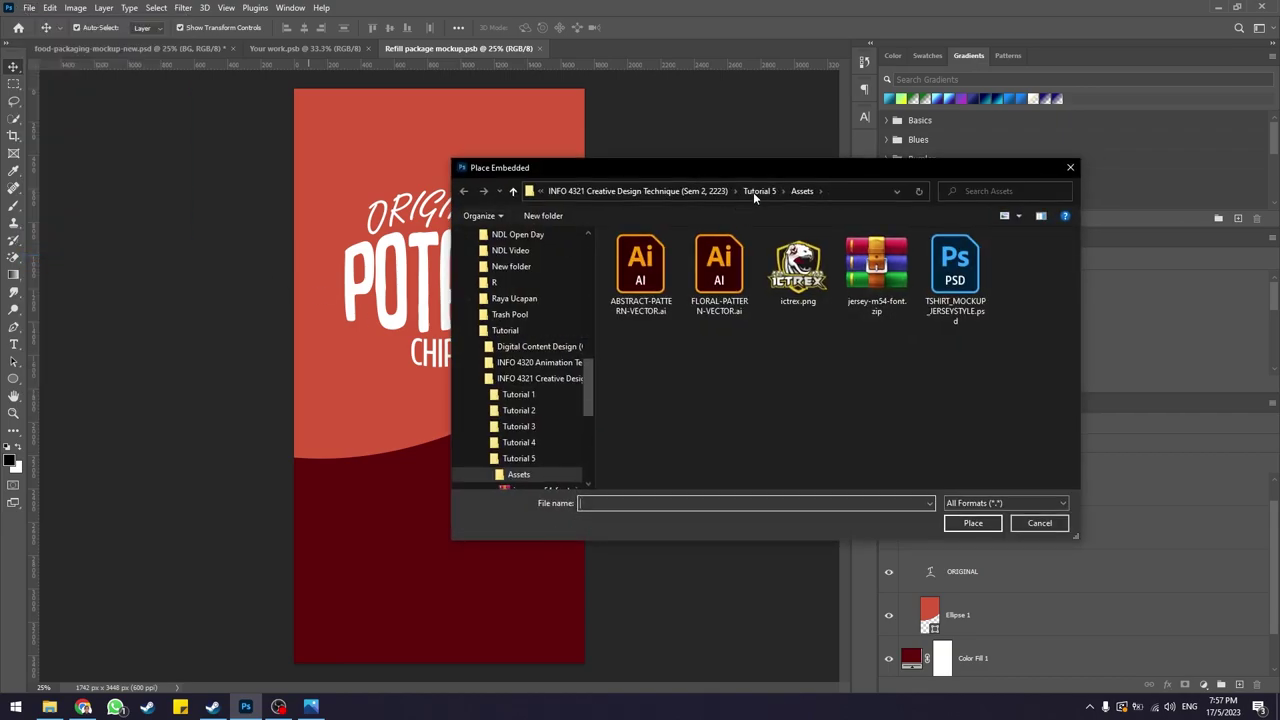
click(757, 191)
click(700, 191)
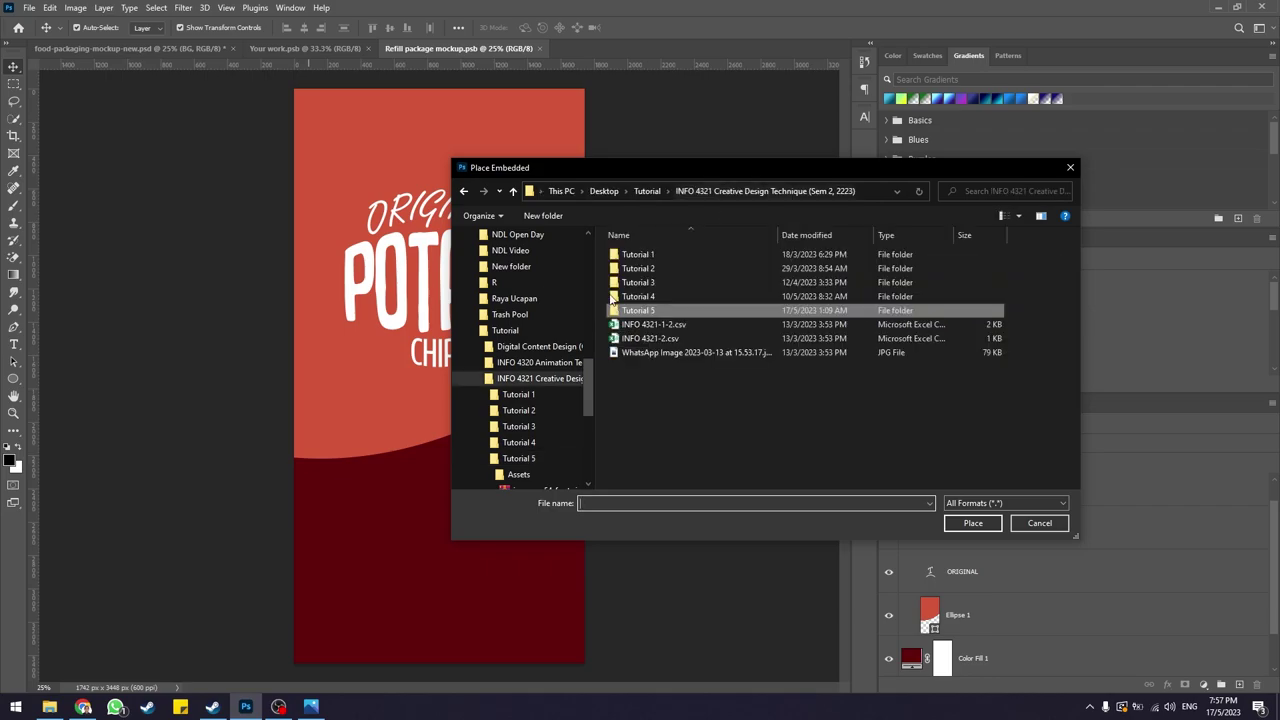
double_click(666, 297)
double_click(645, 248)
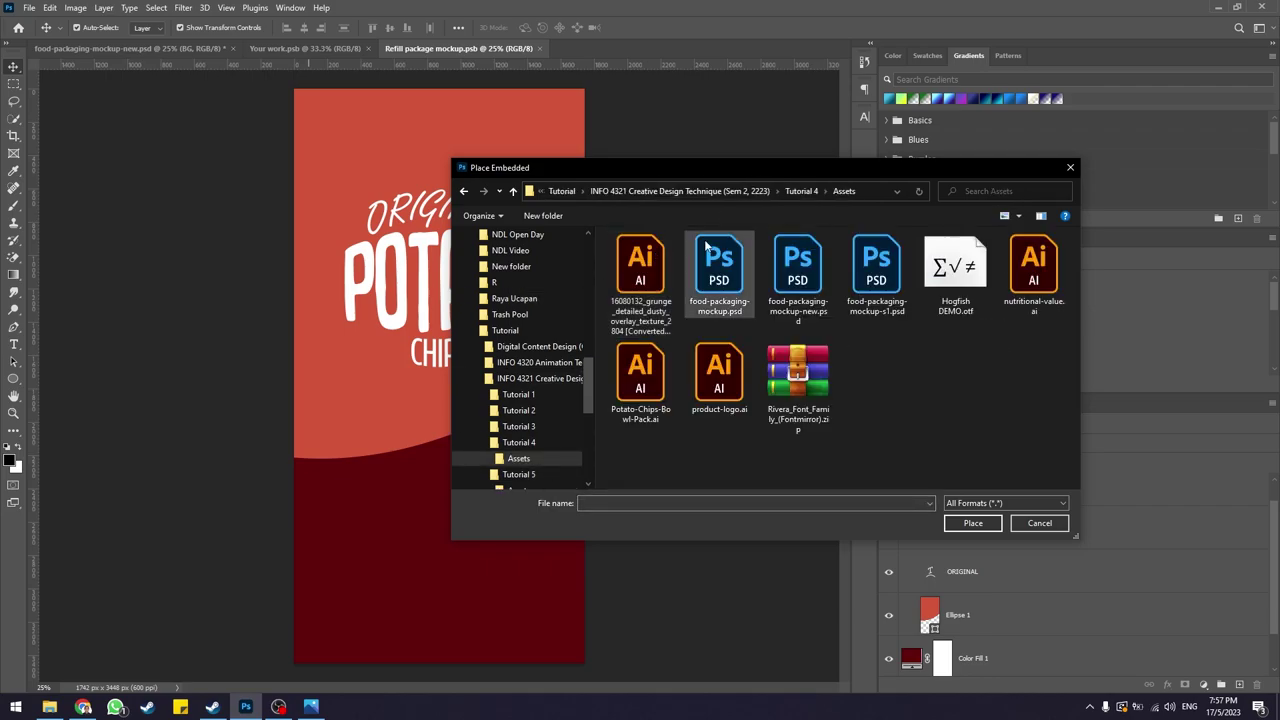
drag(704, 171, 797, 169)
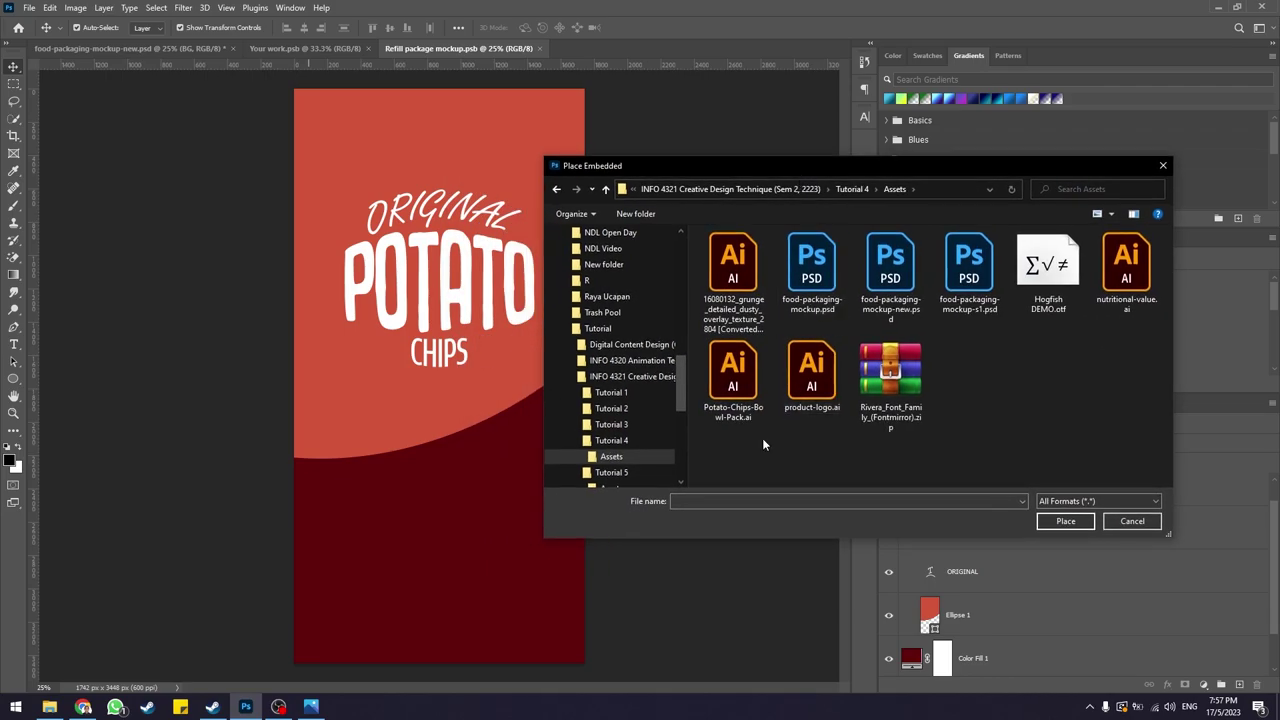
click(720, 418)
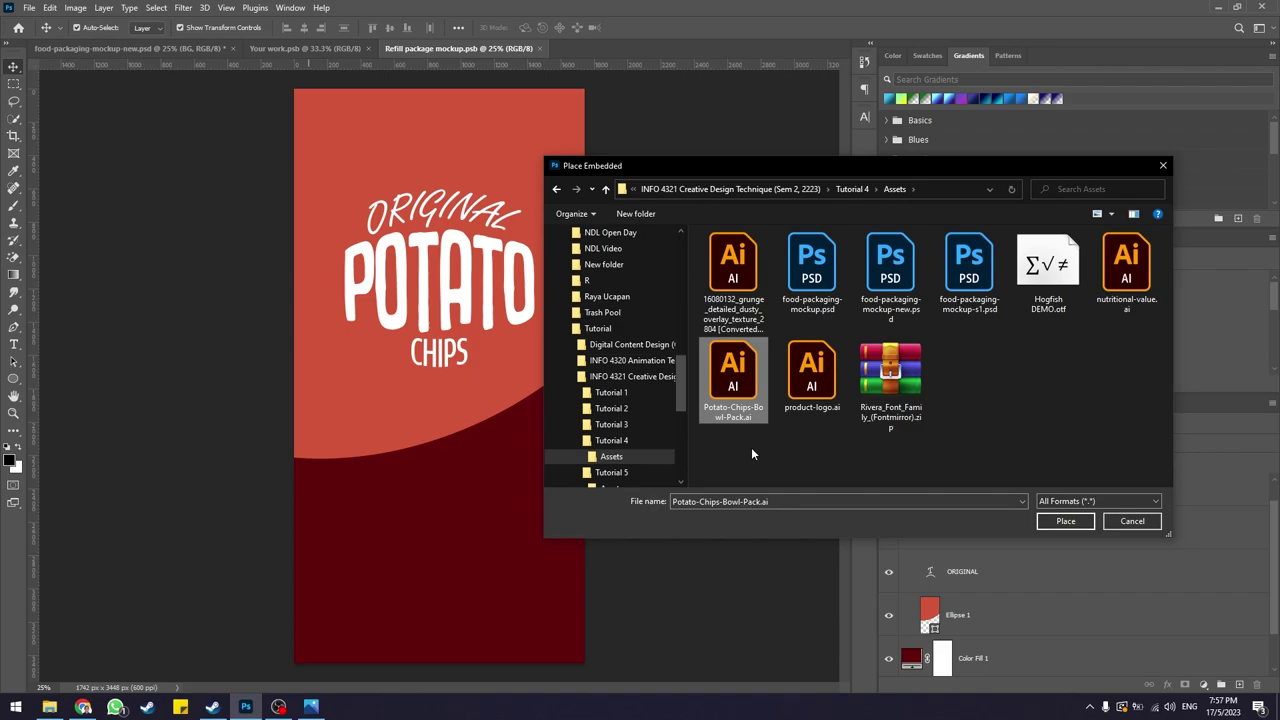
double_click(752, 382)
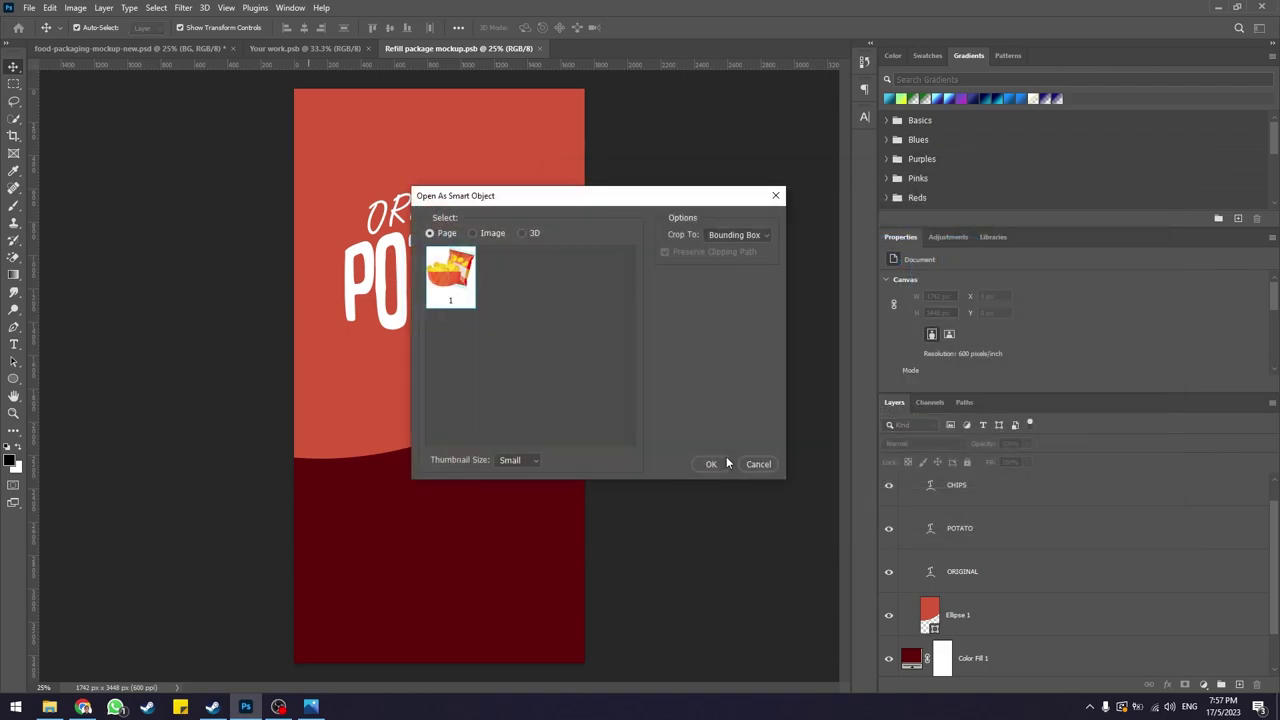
drag(538, 203, 540, 214)
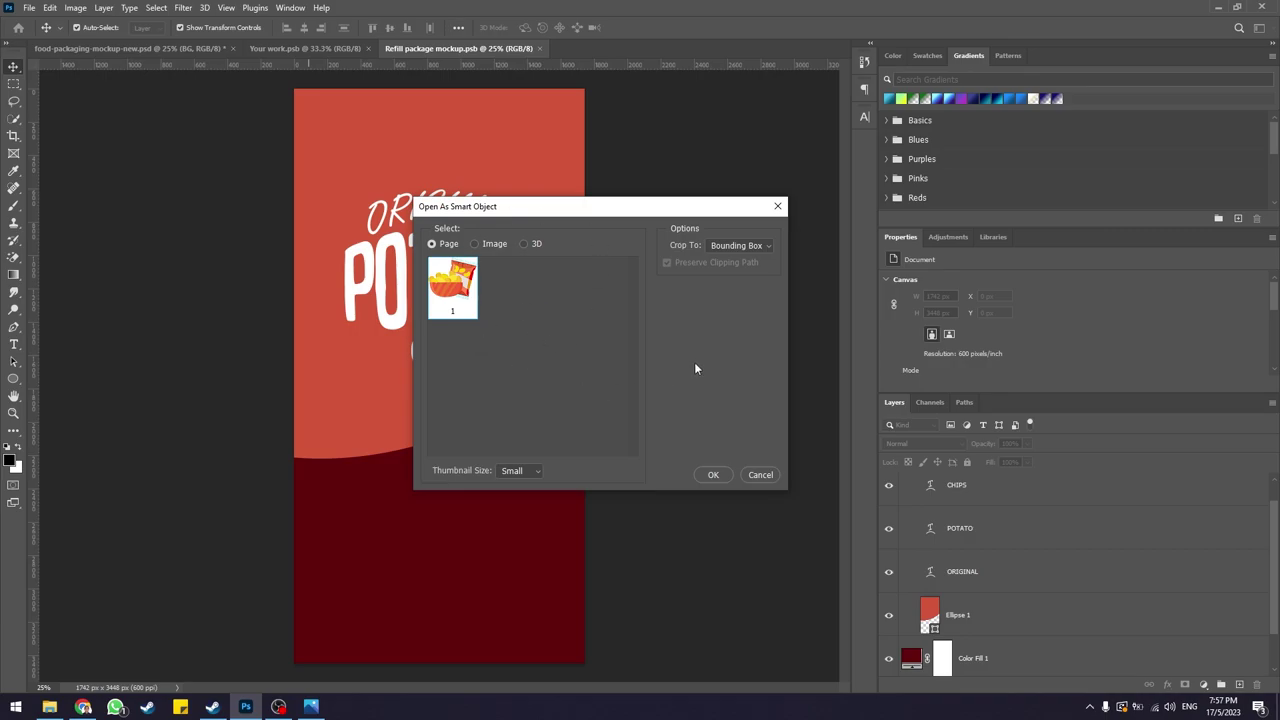
click(713, 475)
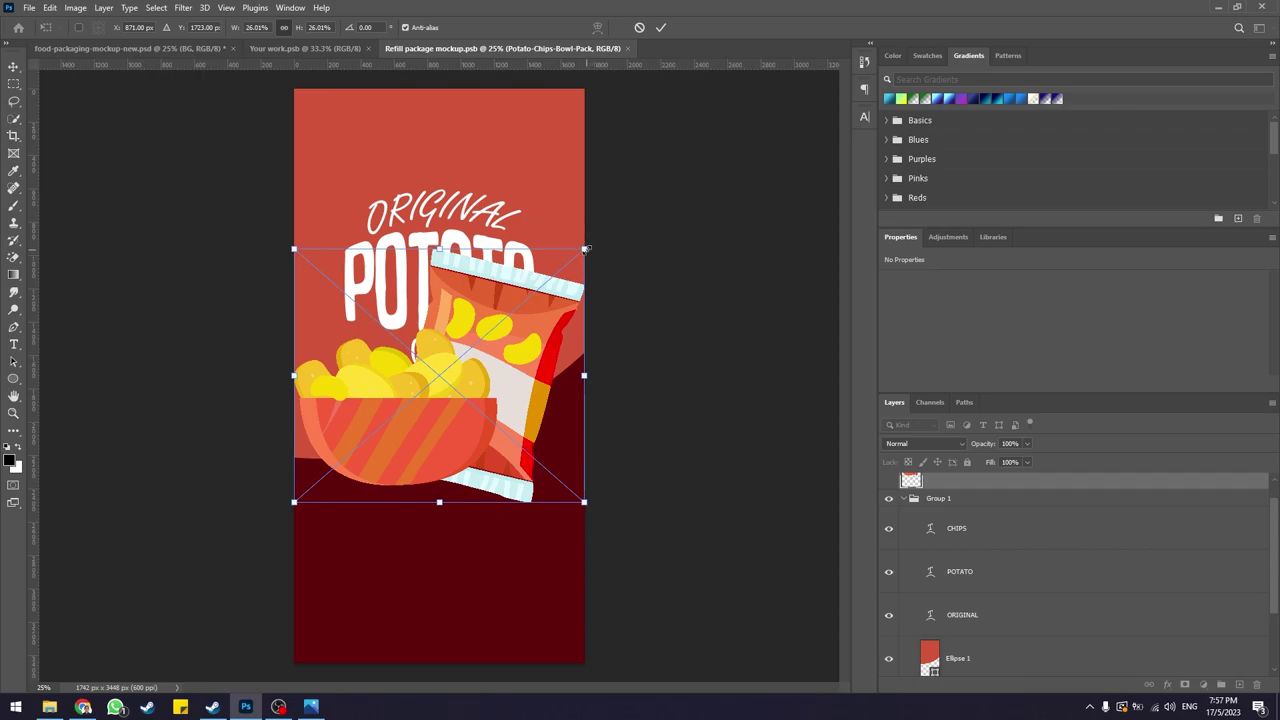
- Scale the placed chips bowl and pack illustration to about 19%, move it just below CHIPS, and leave no layer selected
drag(585, 249, 544, 285)
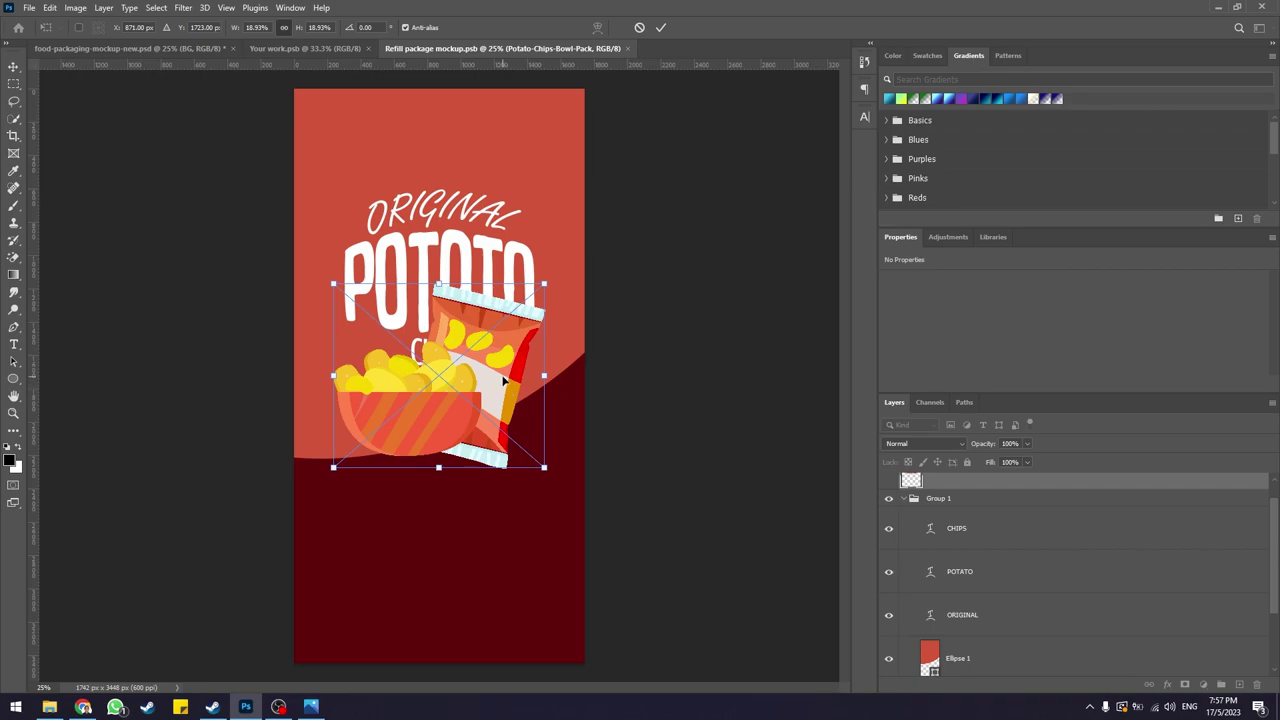
drag(505, 380, 501, 444)
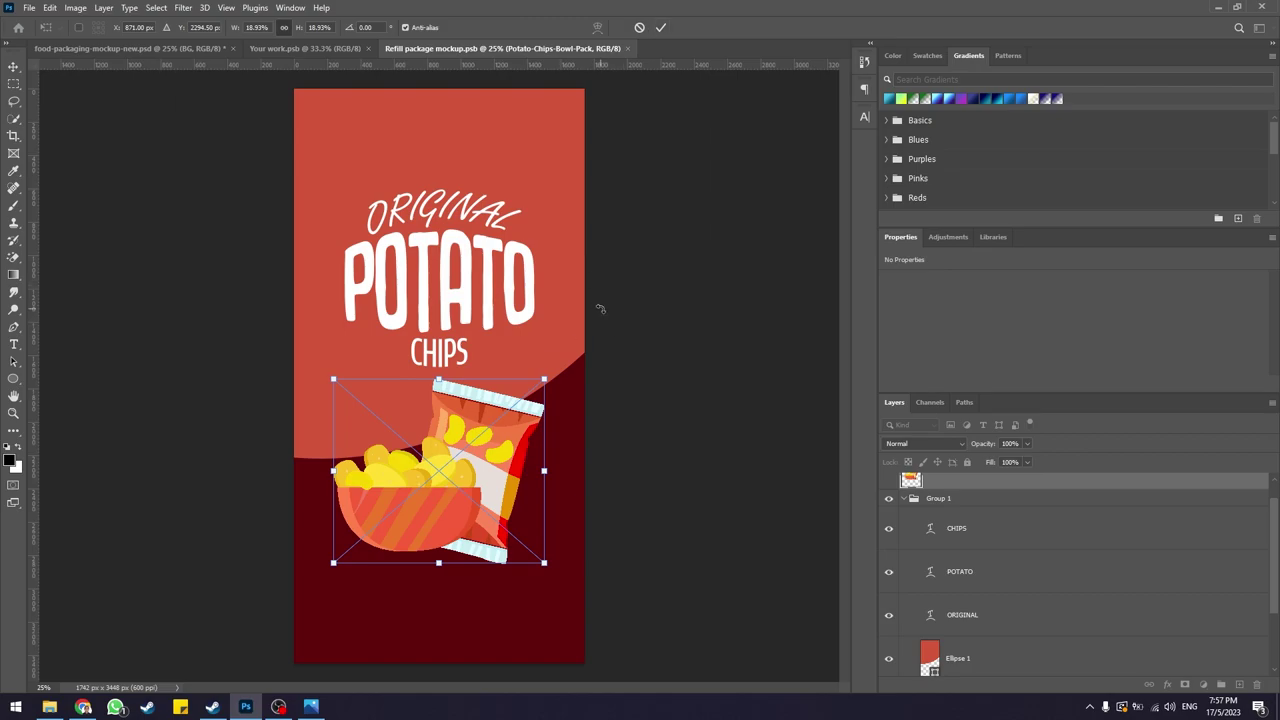
click(660, 27)
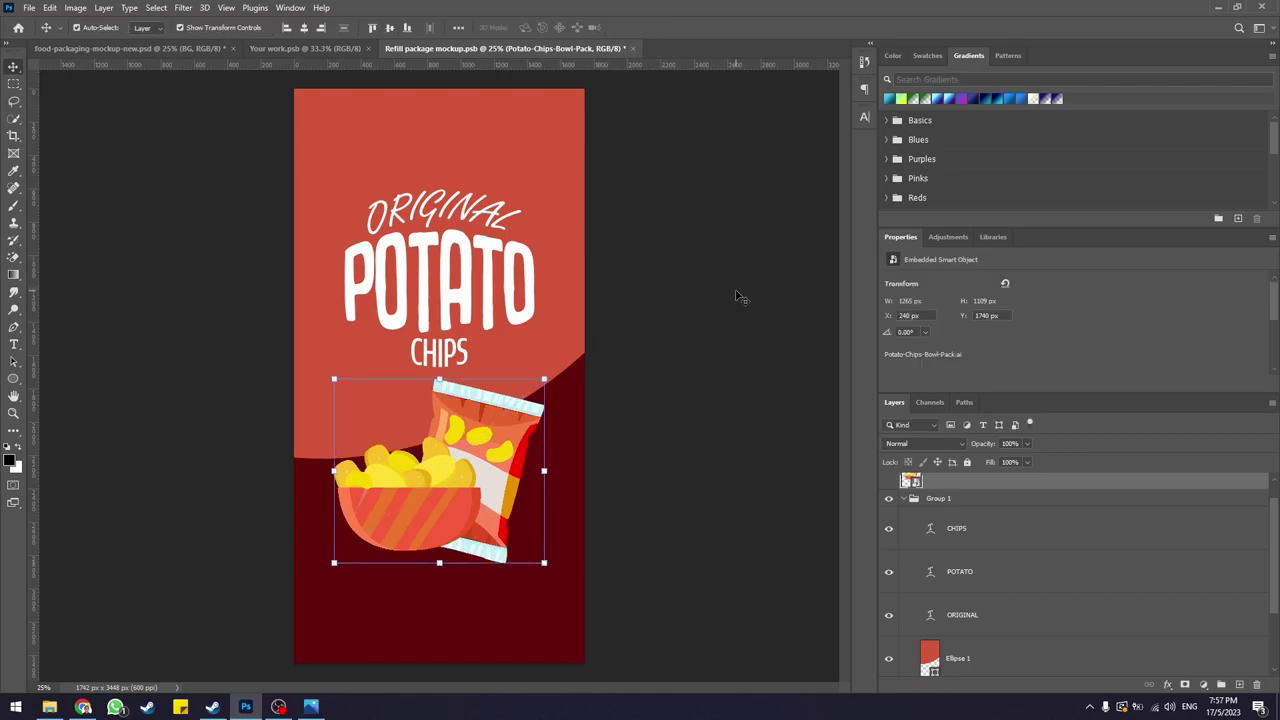
click(735, 296)
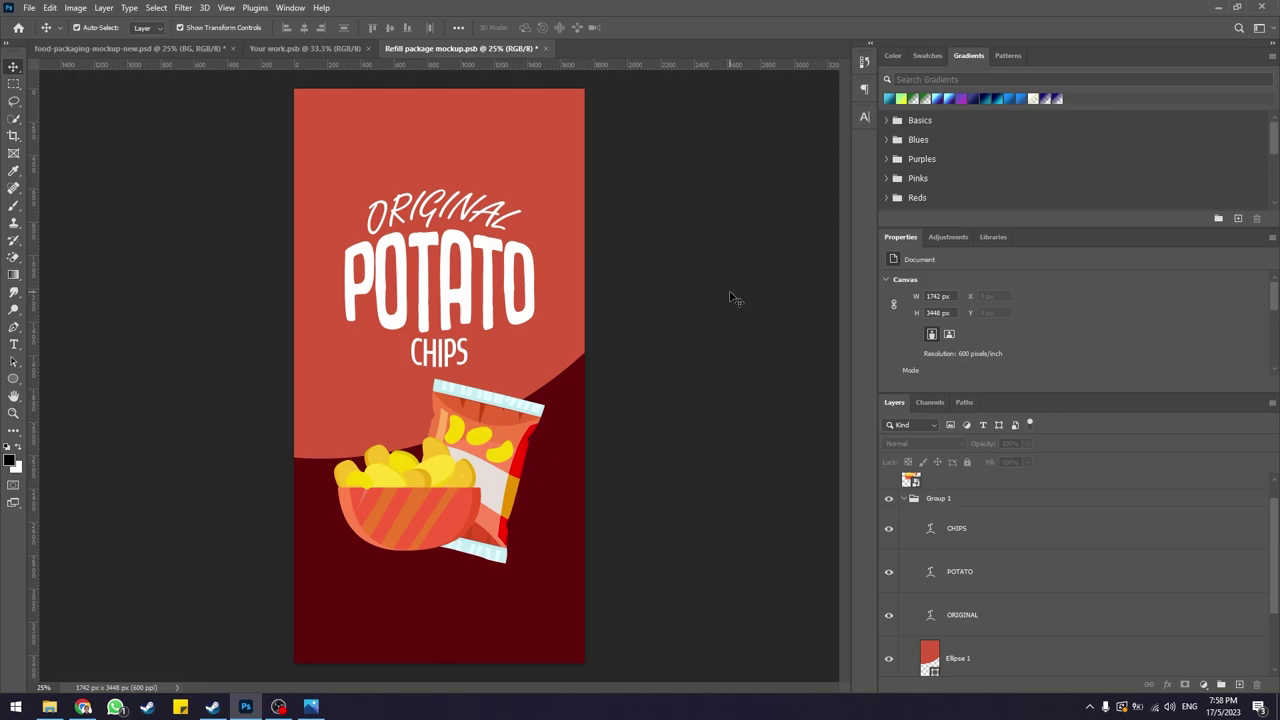
- Save the Refill package mockup and Your work files and view the chips illustration on the pouch mockup
key(ctrl+s)
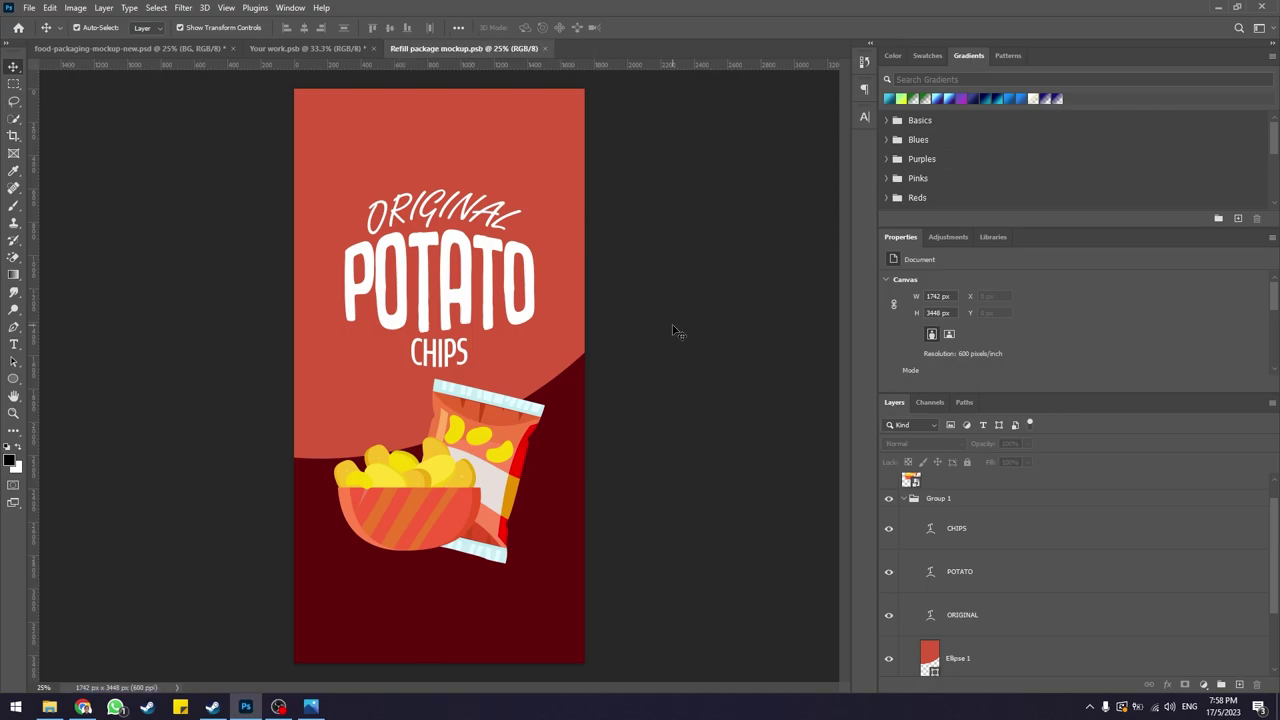
click(352, 50)
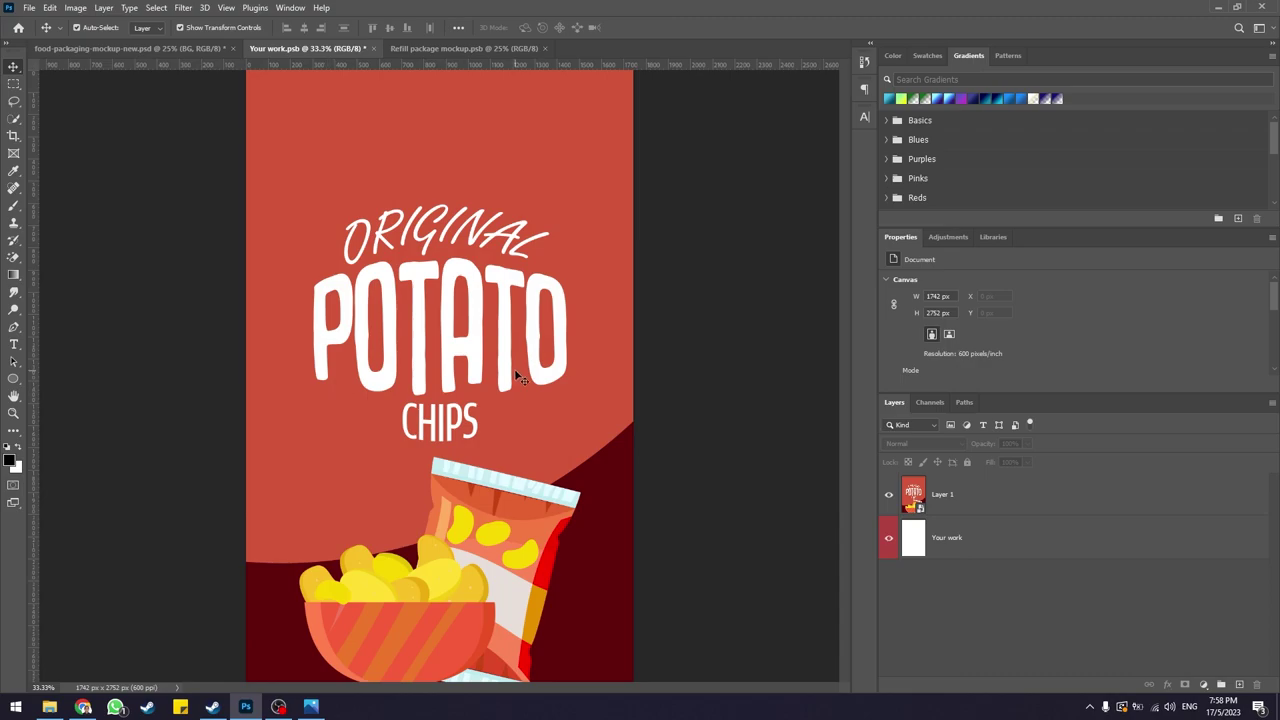
key(ctrl+s)
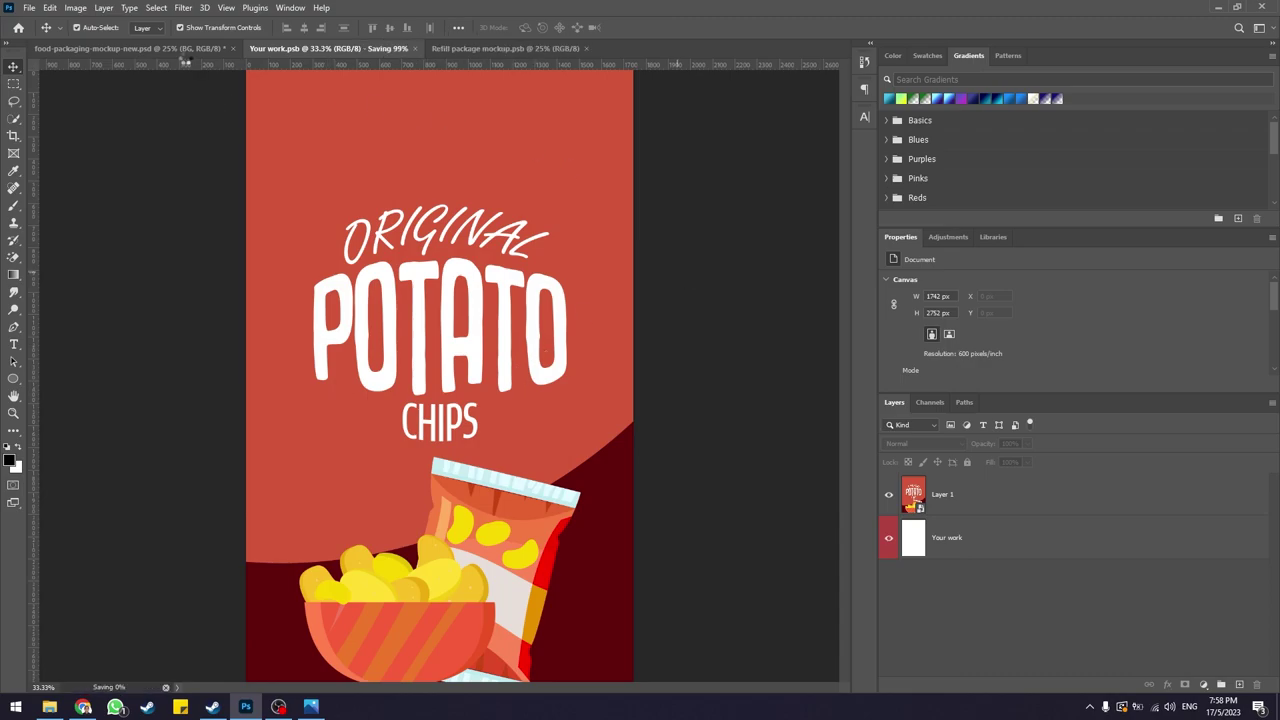
click(130, 48)
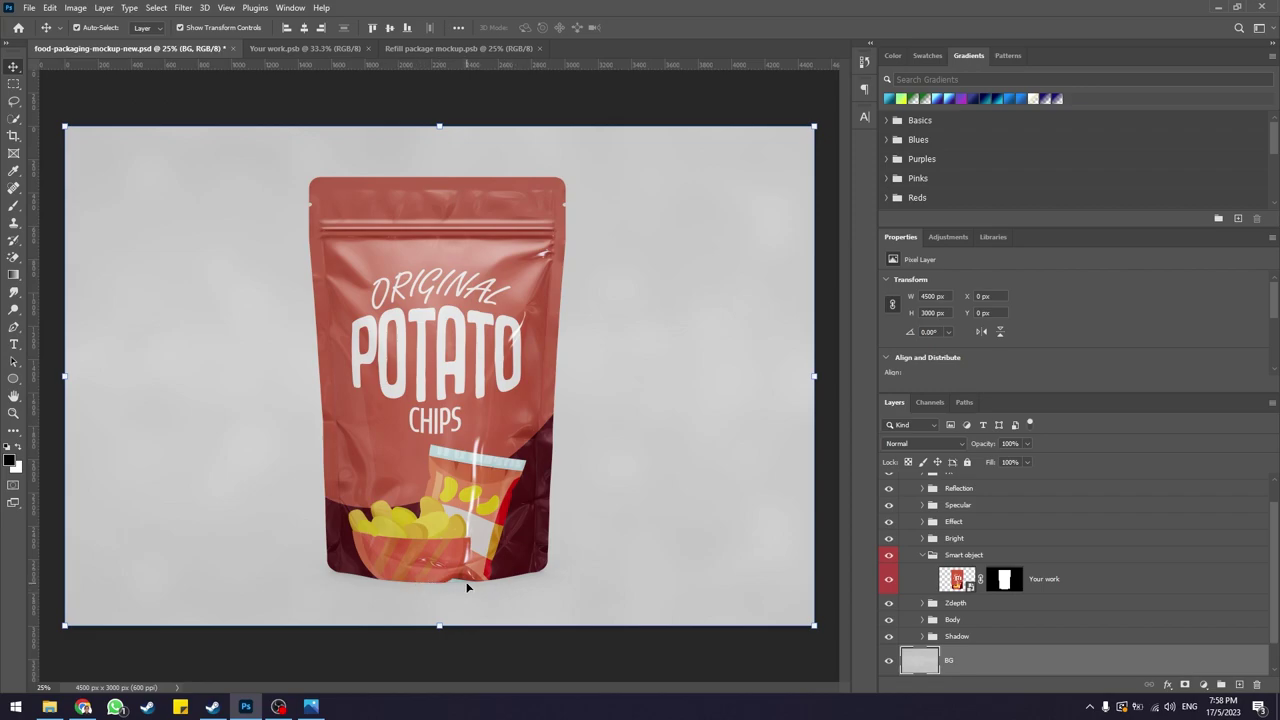
- Select the Potato-Chips-Bowl-Pack layer and compare the illustration's size and position on the pouch with the sample design image
click(480, 48)
click(487, 493)
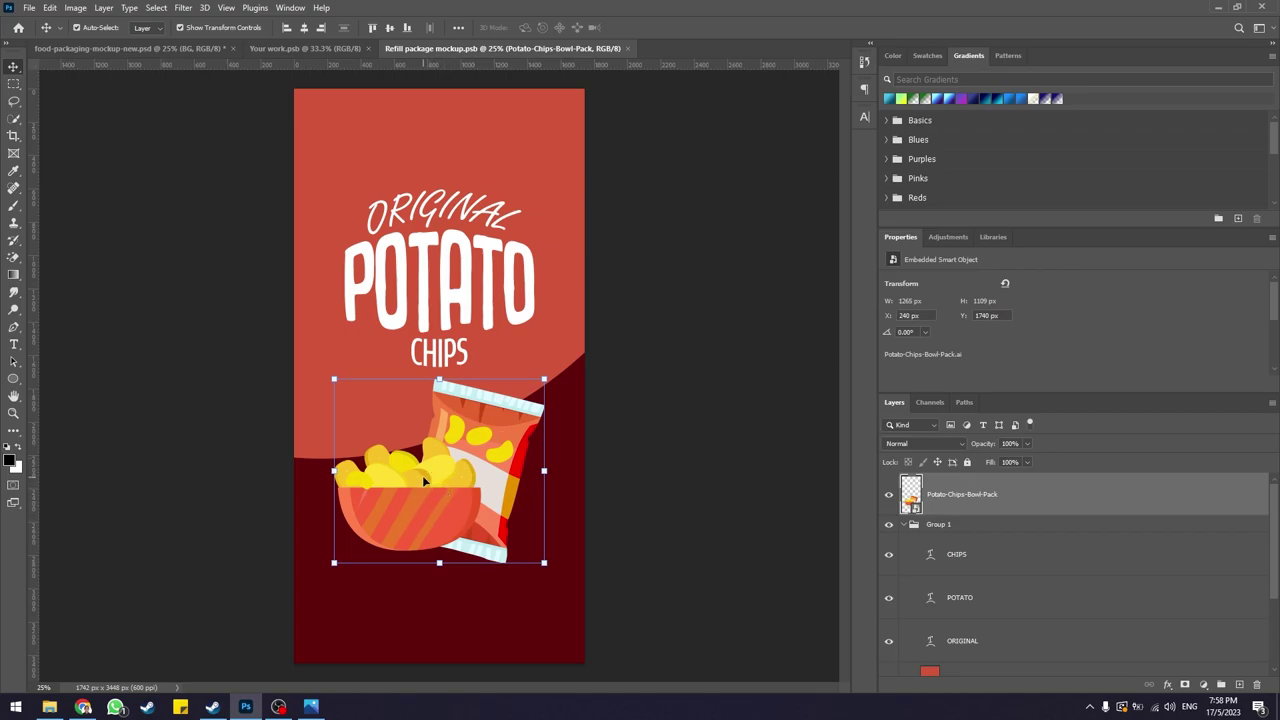
click(148, 47)
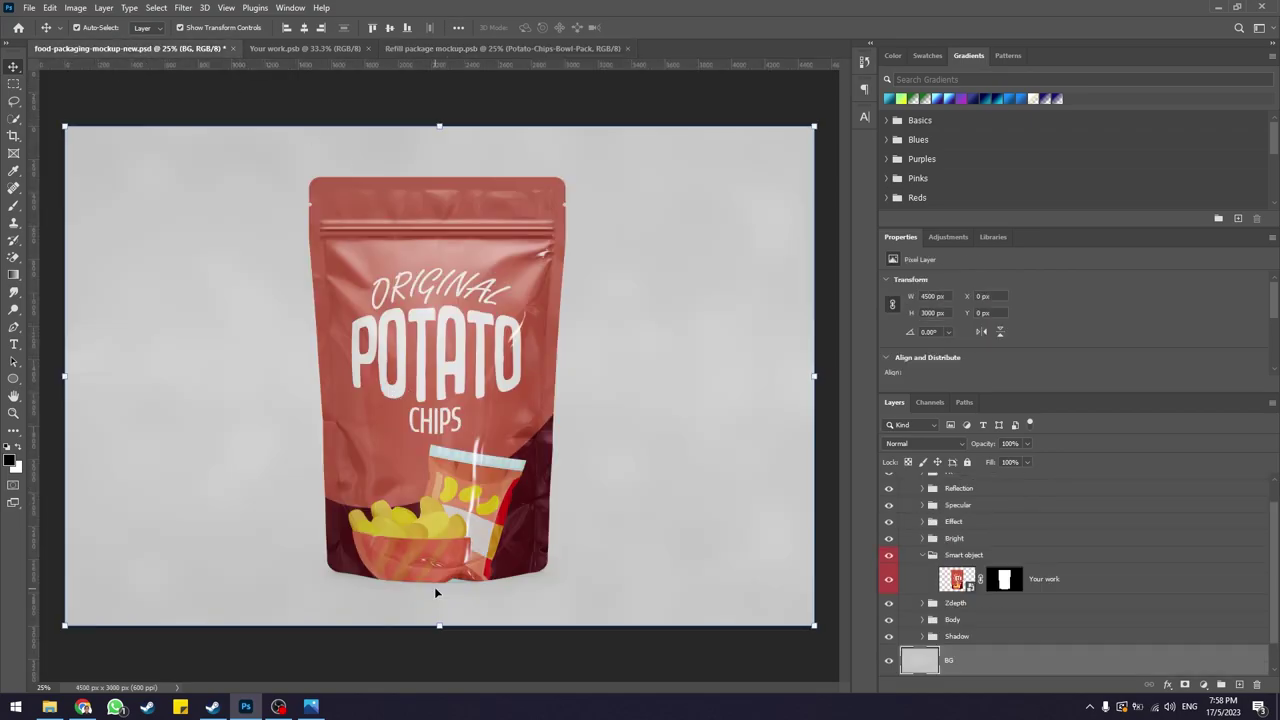
click(311, 707)
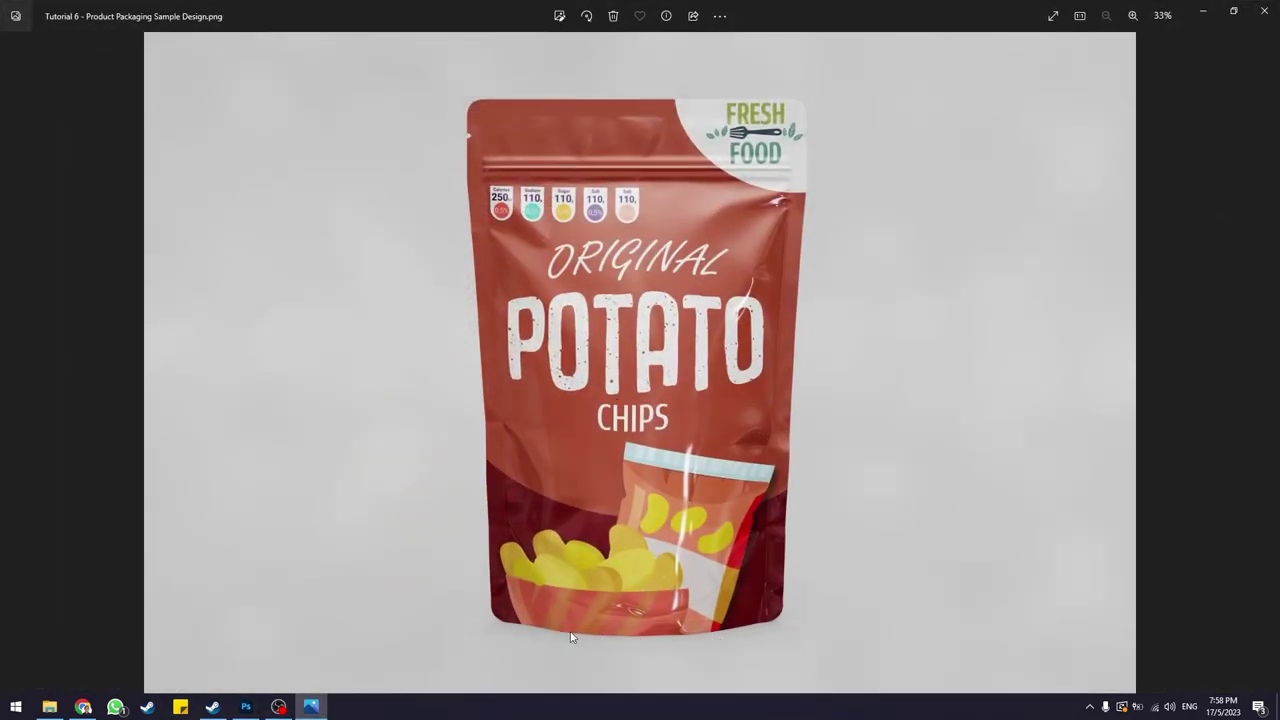
click(245, 707)
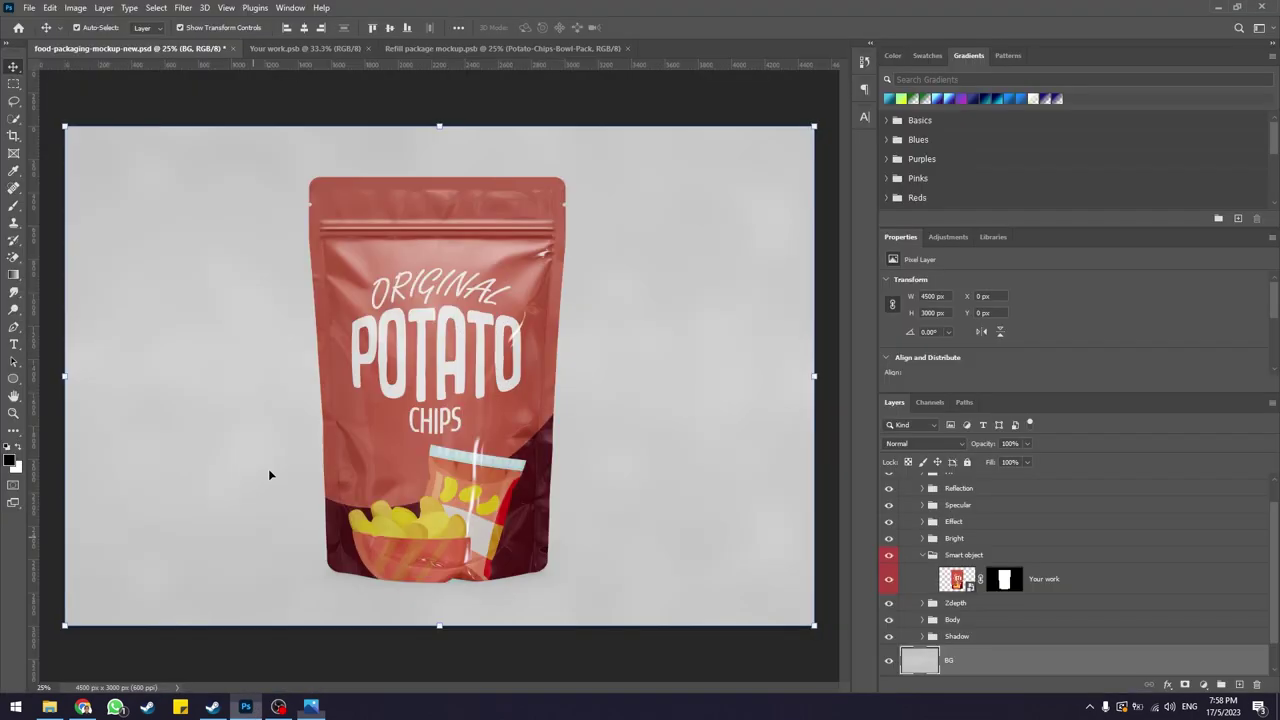
click(480, 50)
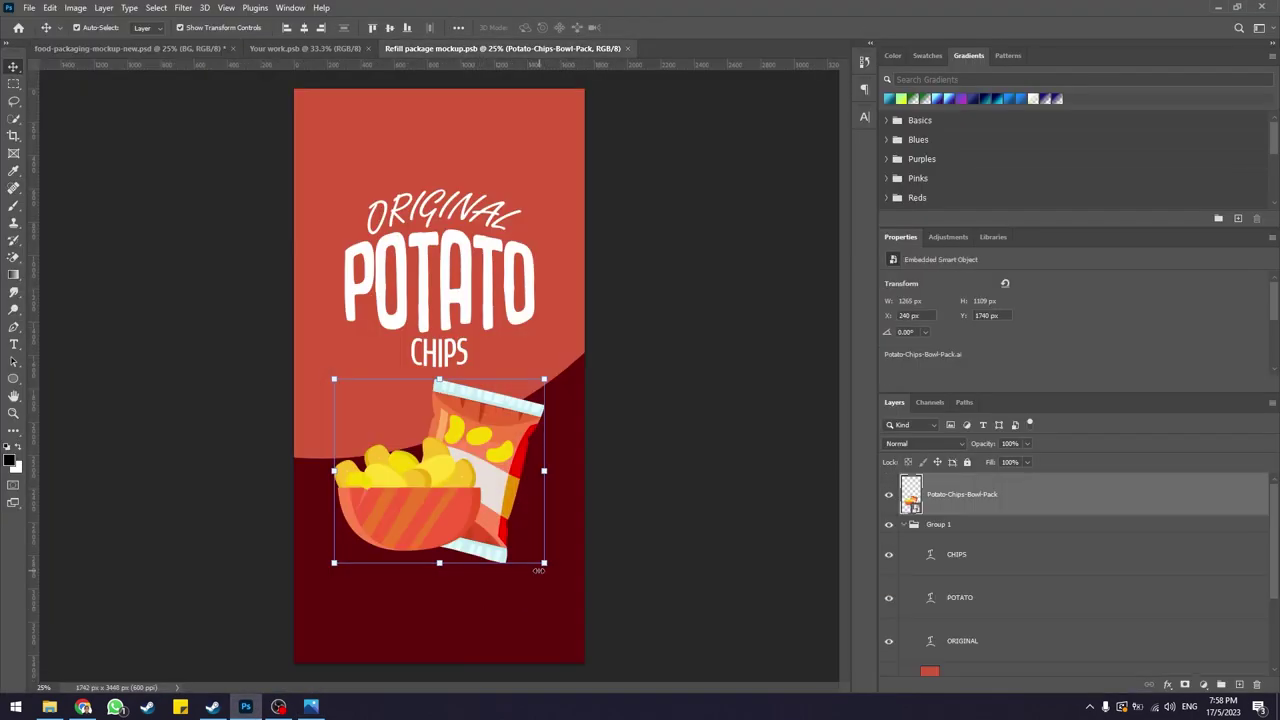
- Enlarge the chips bowl and pack illustration to about 20.7%, centre it horizontally just below CHIPS, and leave no layer selected
drag(543, 562, 563, 582)
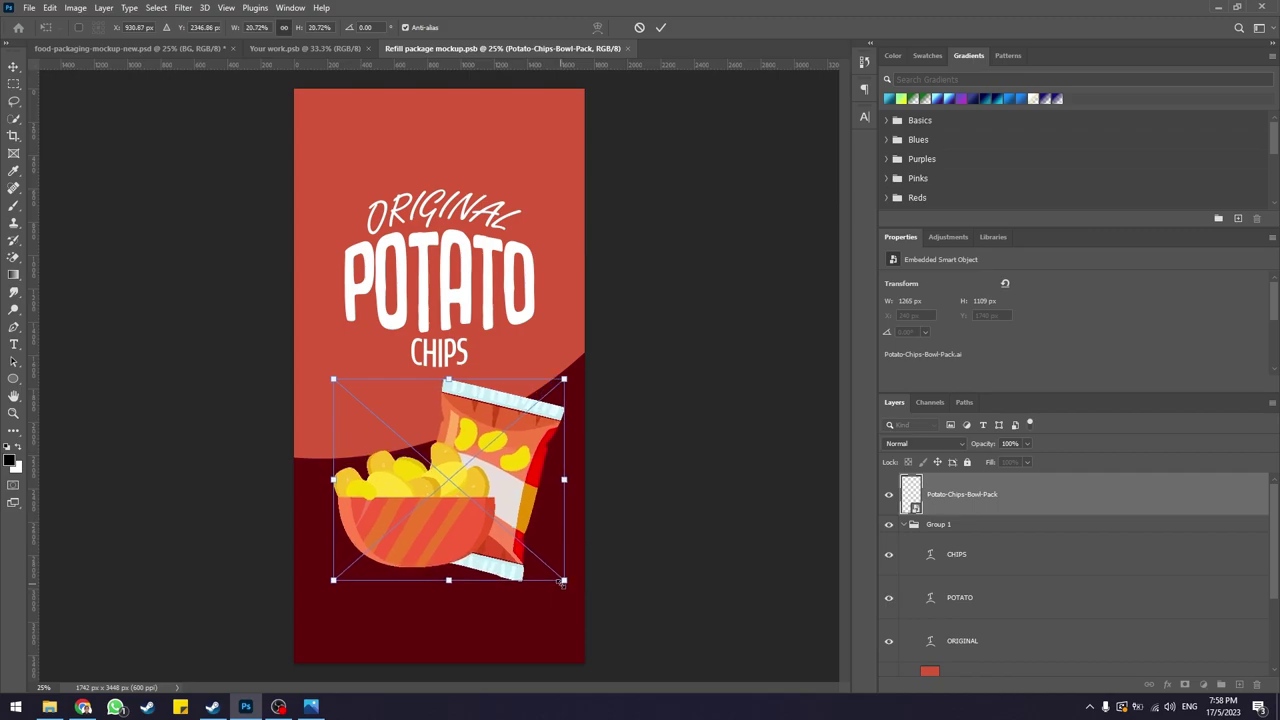
drag(513, 499, 503, 503)
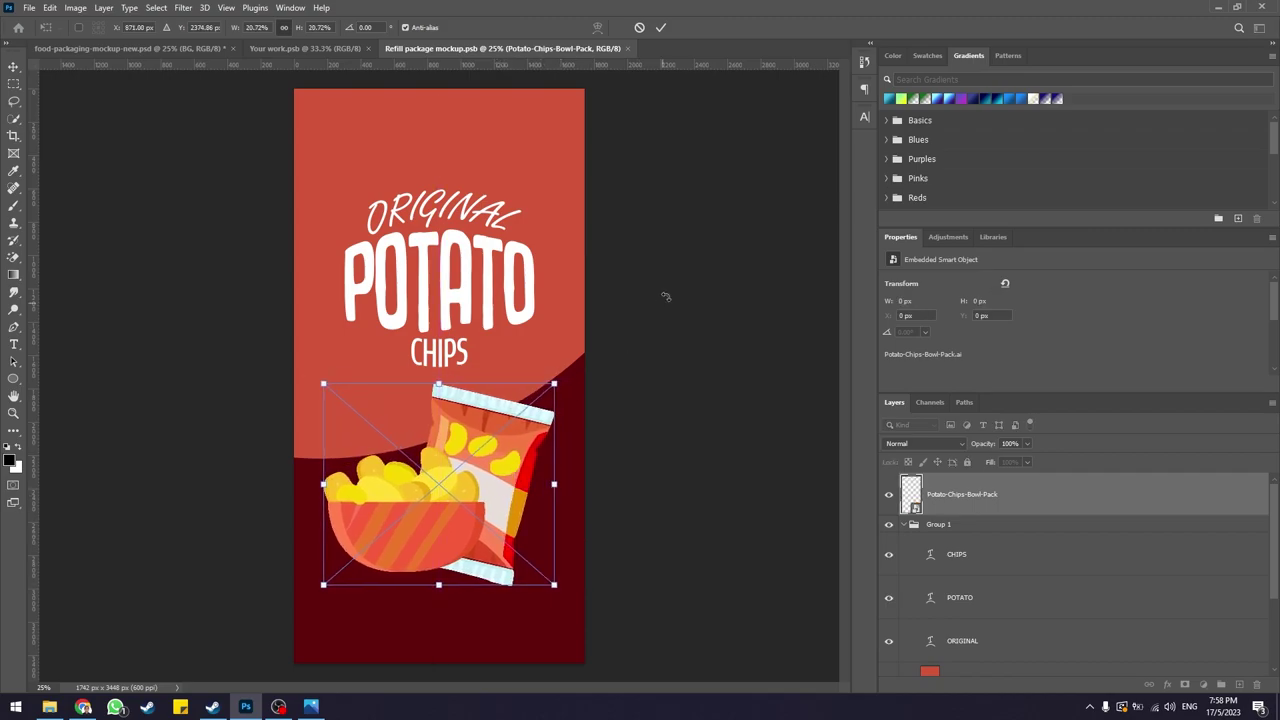
click(660, 27)
click(770, 340)
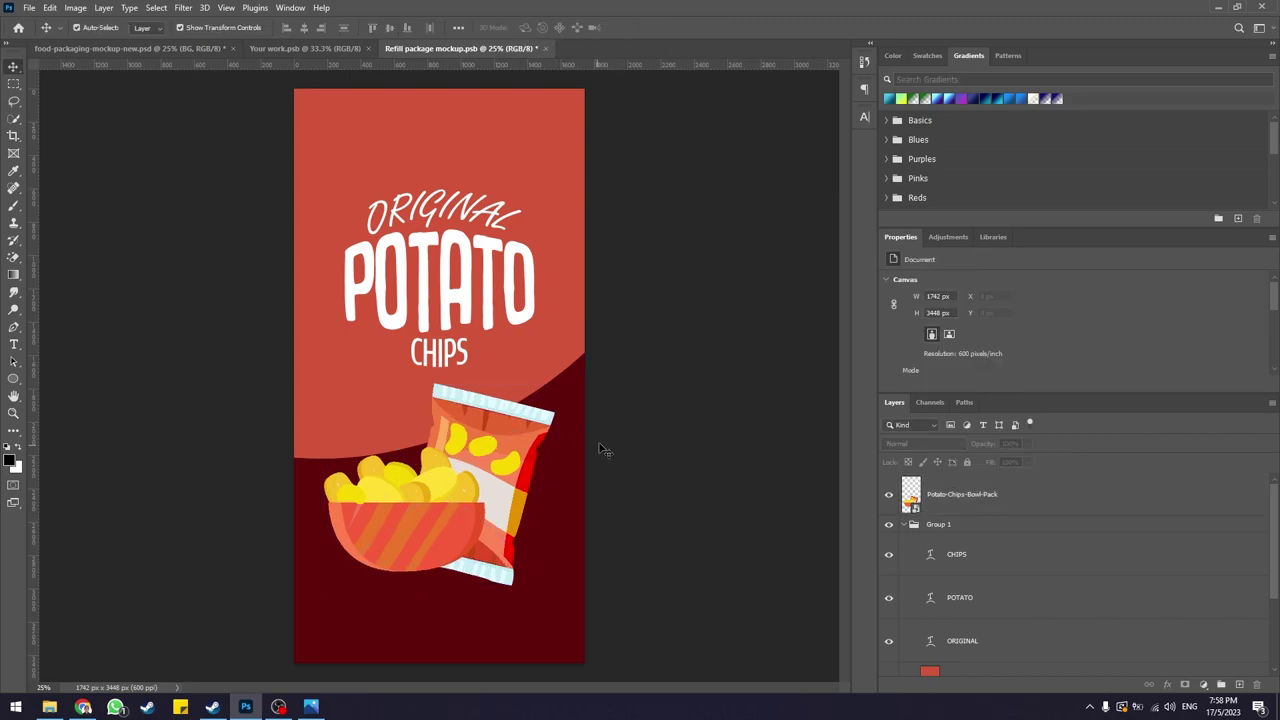
- Save the Refill package mockup and Your work files and view the enlarged illustration on the pouch mockup
key(ctrl+s)
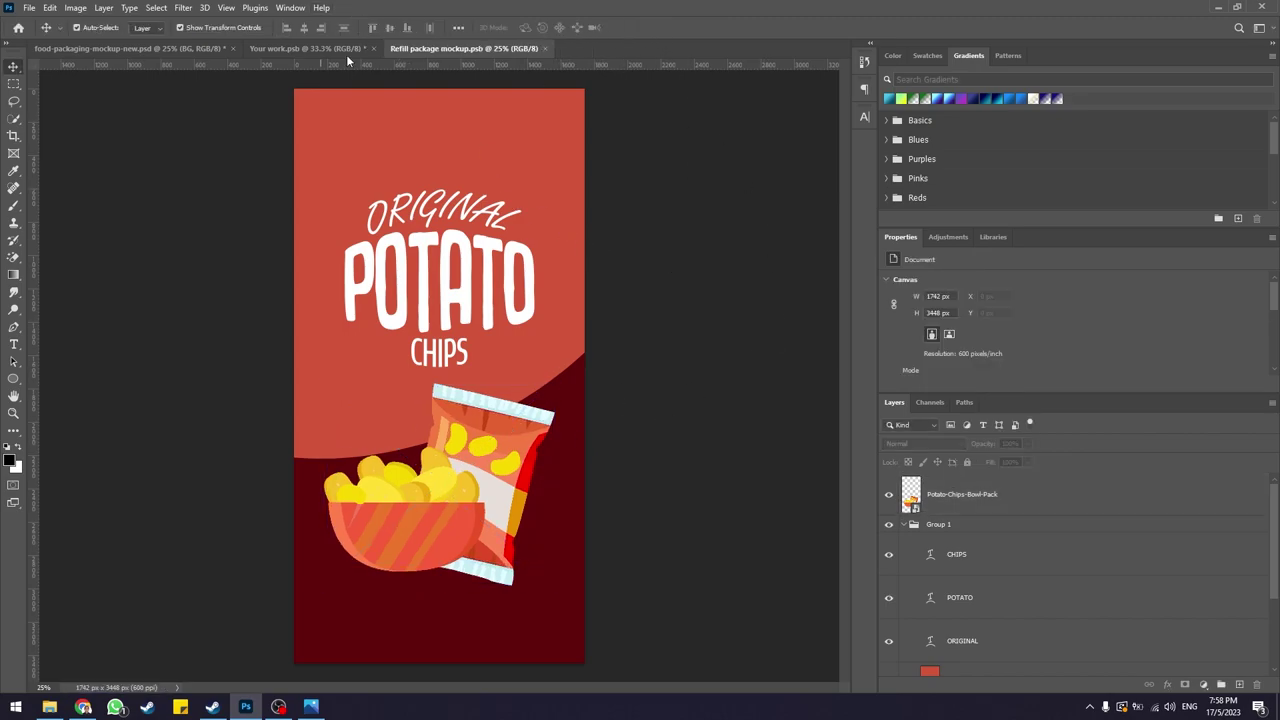
click(290, 48)
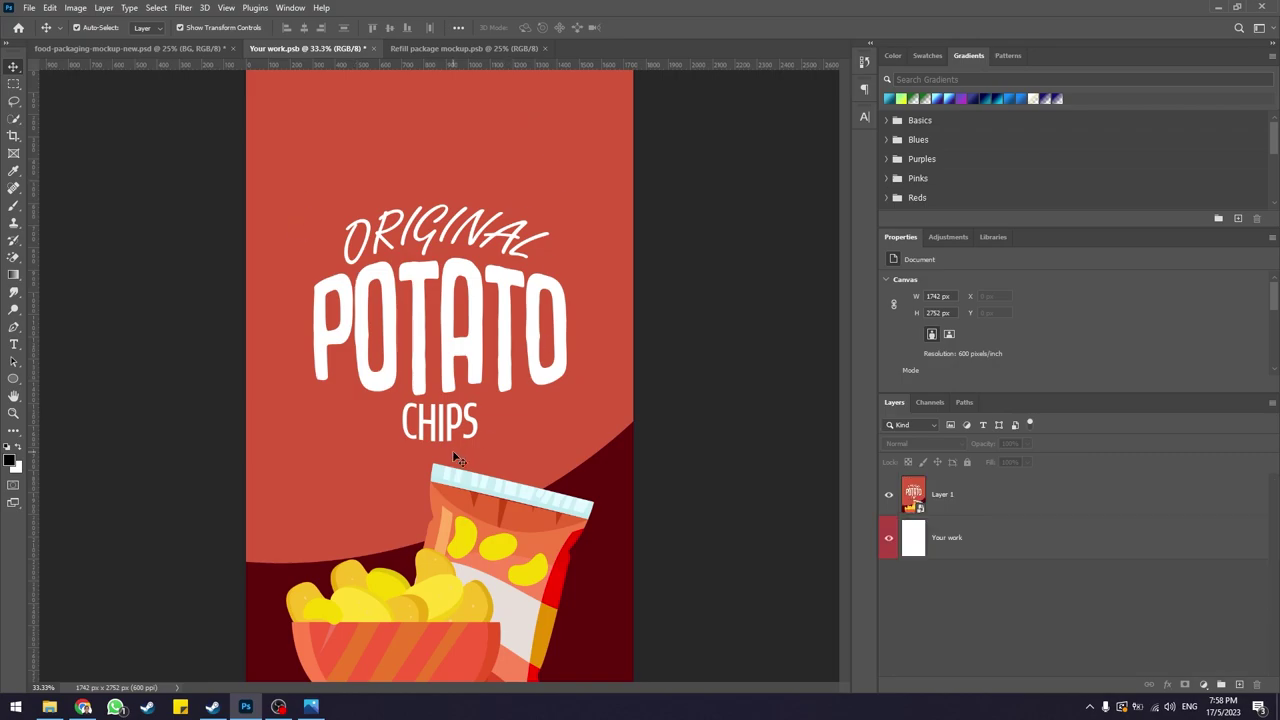
key(ctrl+s)
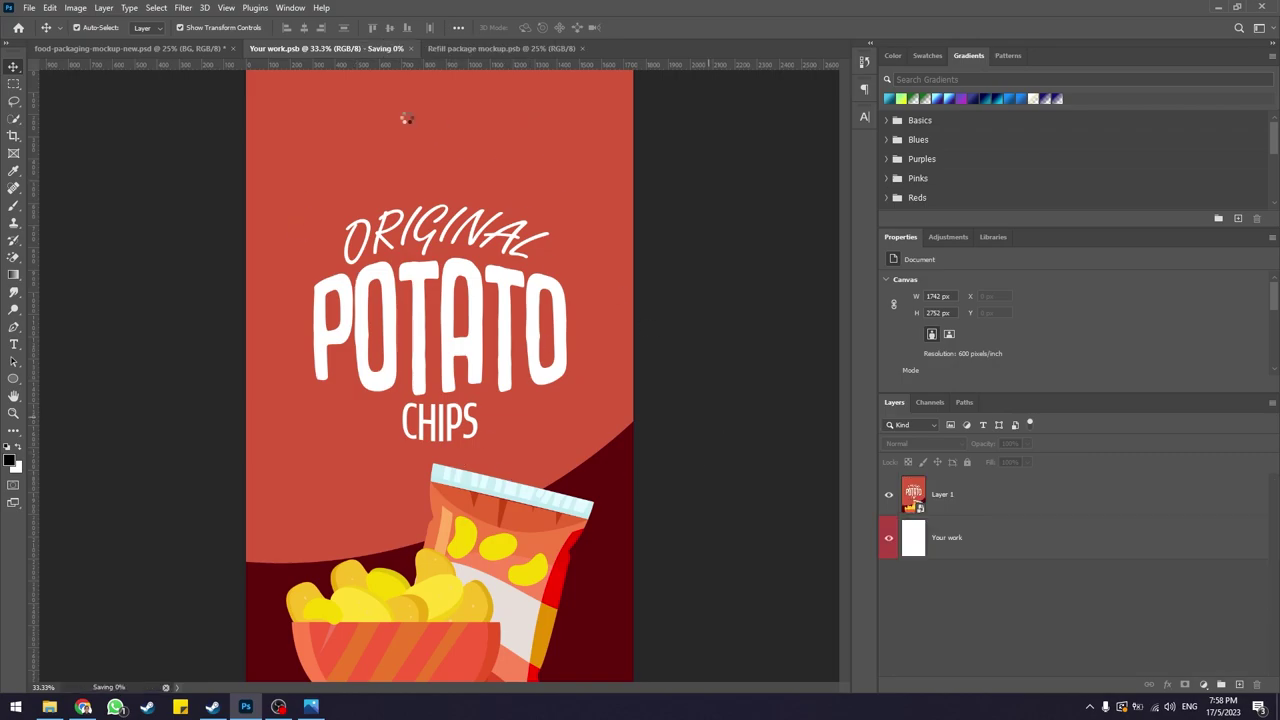
click(163, 48)
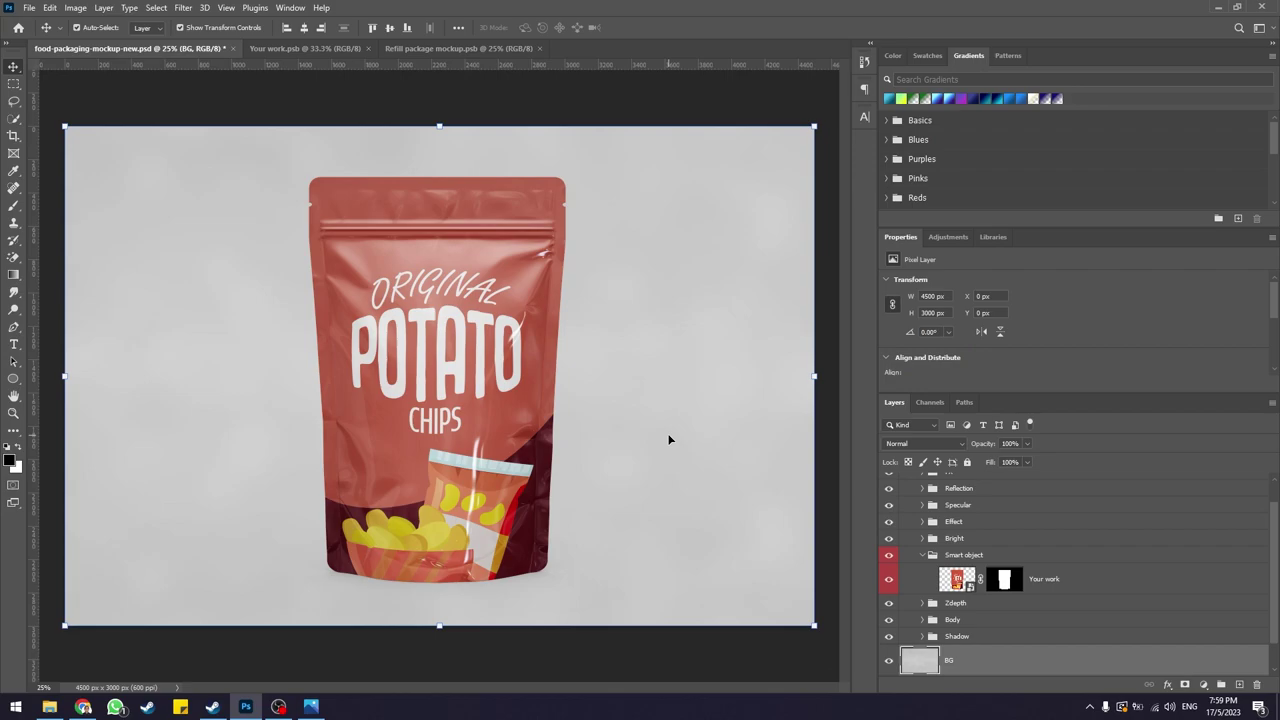
- Compare the pouch mockup and the label artwork with the sample design image, examining the illustration's size, position and shadow
click(311, 706)
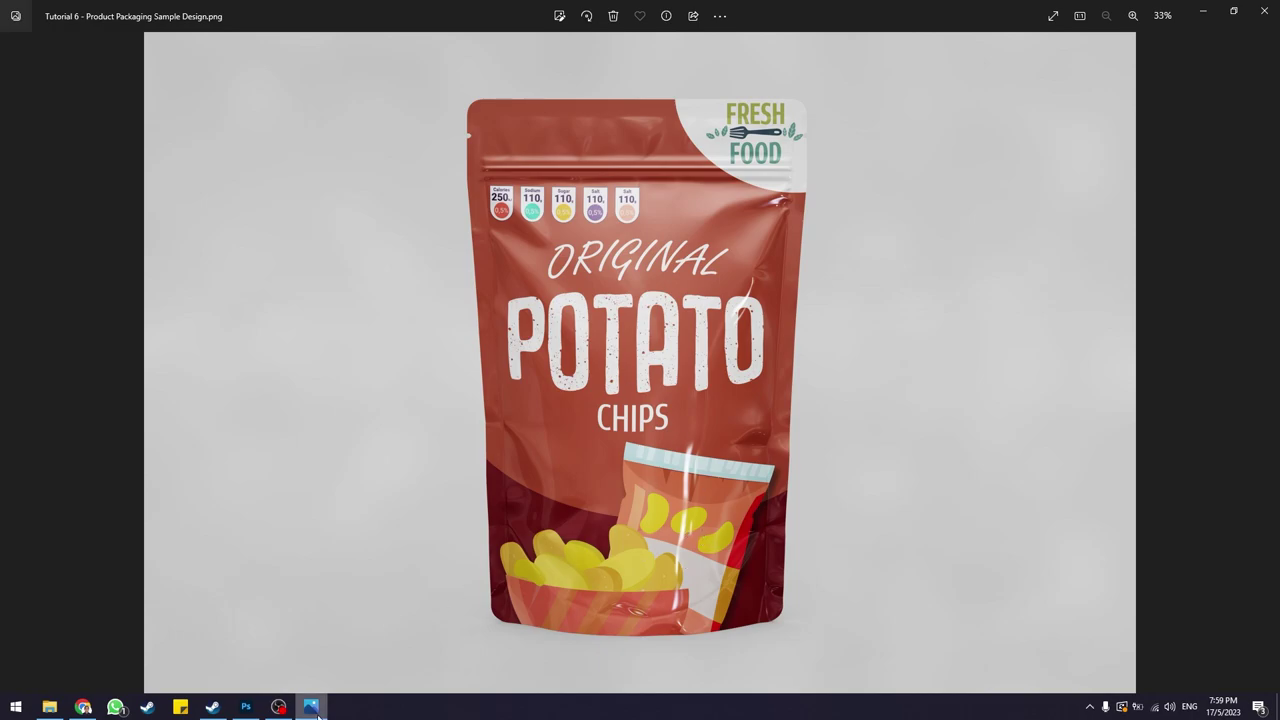
click(245, 706)
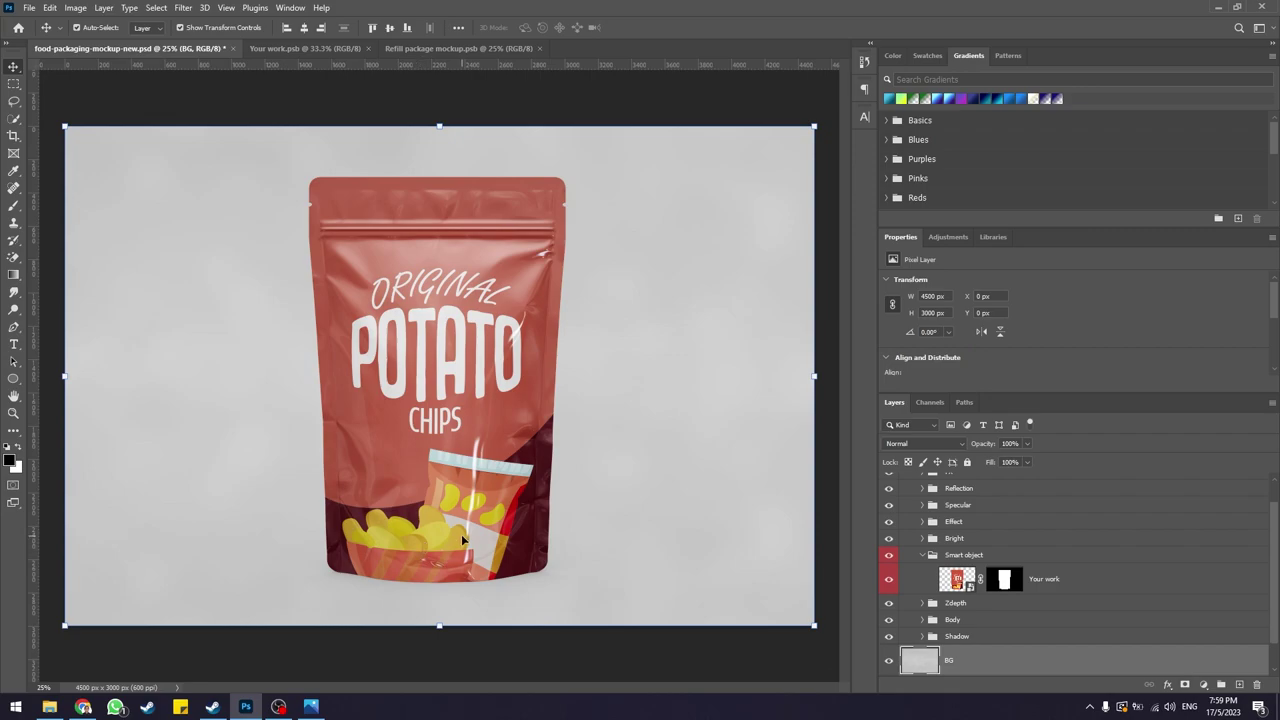
click(459, 48)
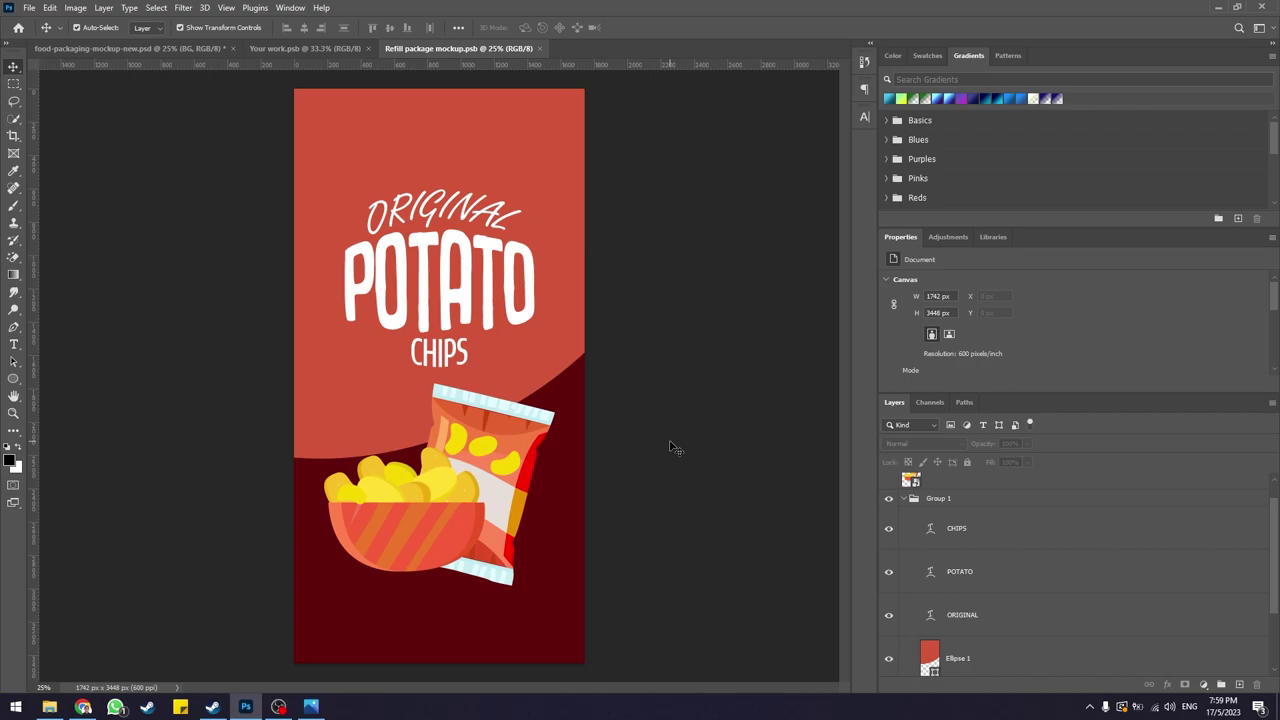
click(490, 467)
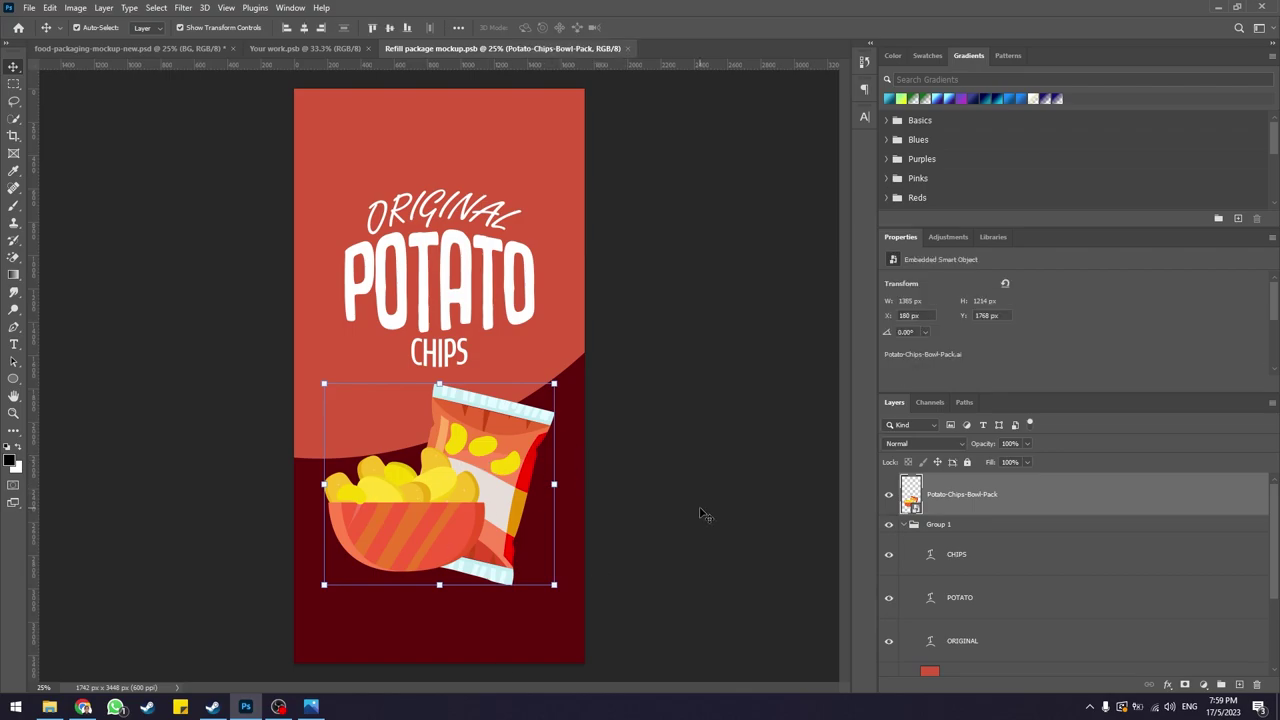
click(311, 706)
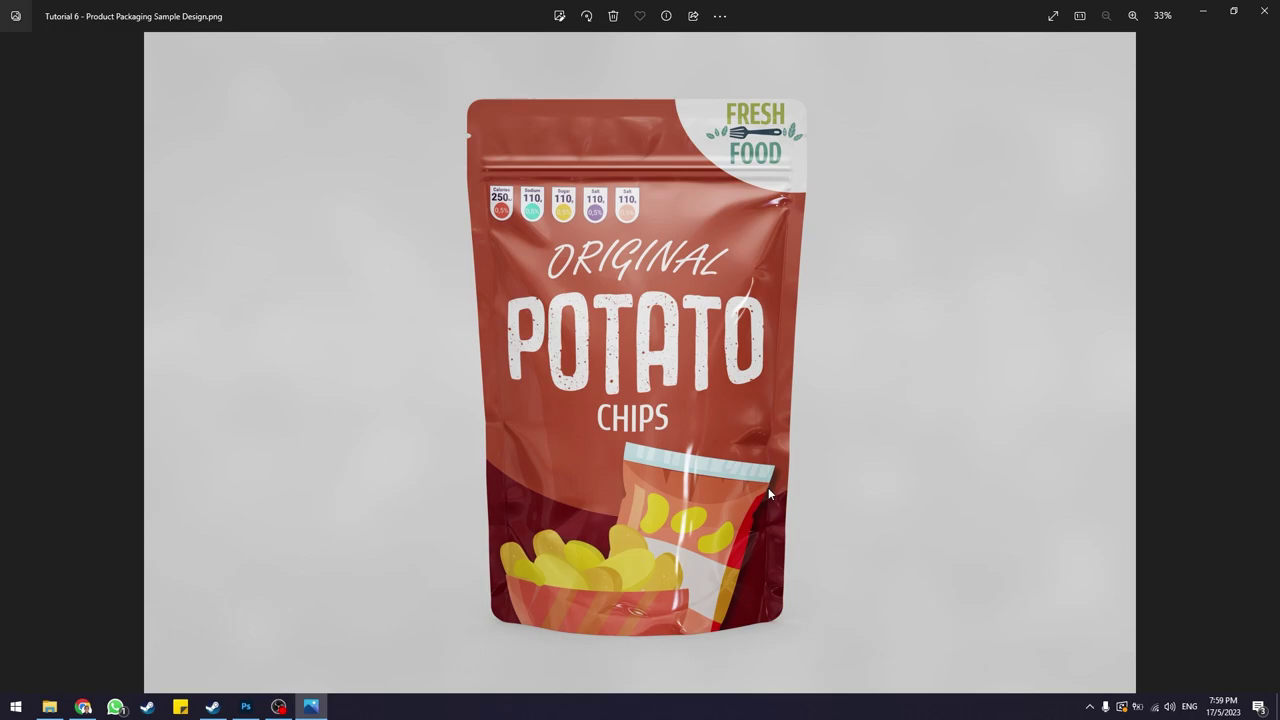
click(318, 705)
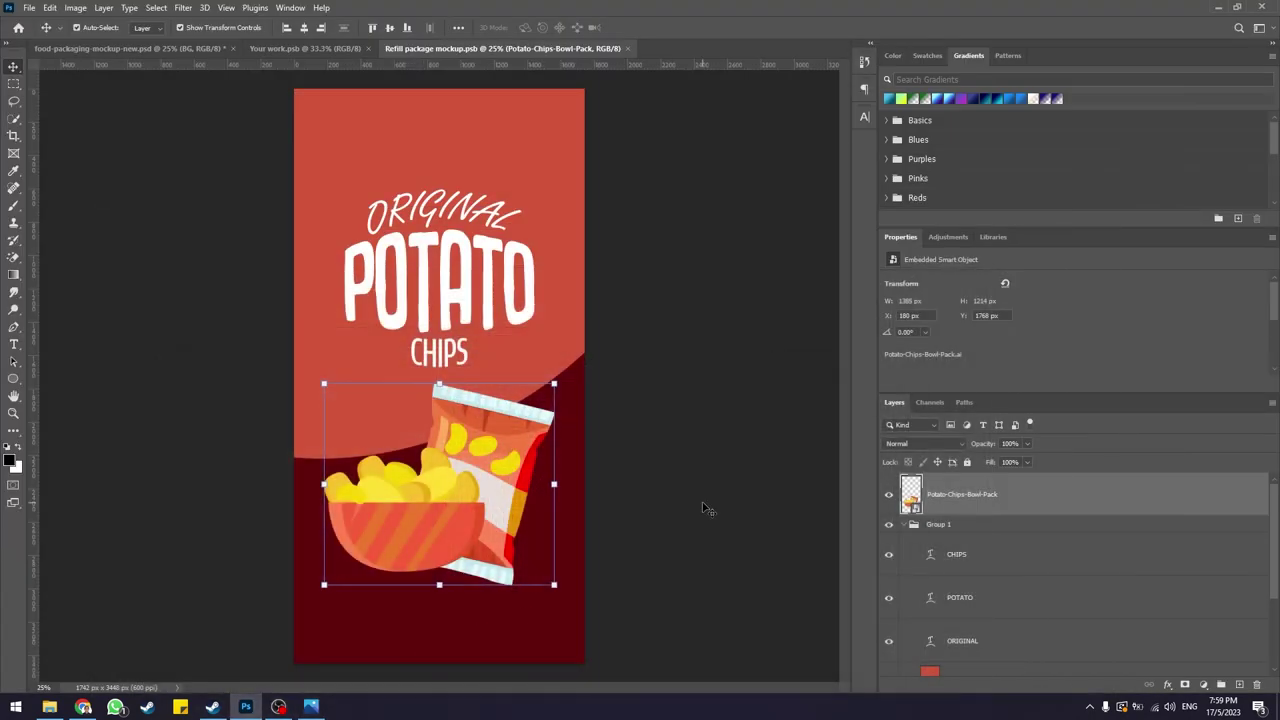
click(703, 508)
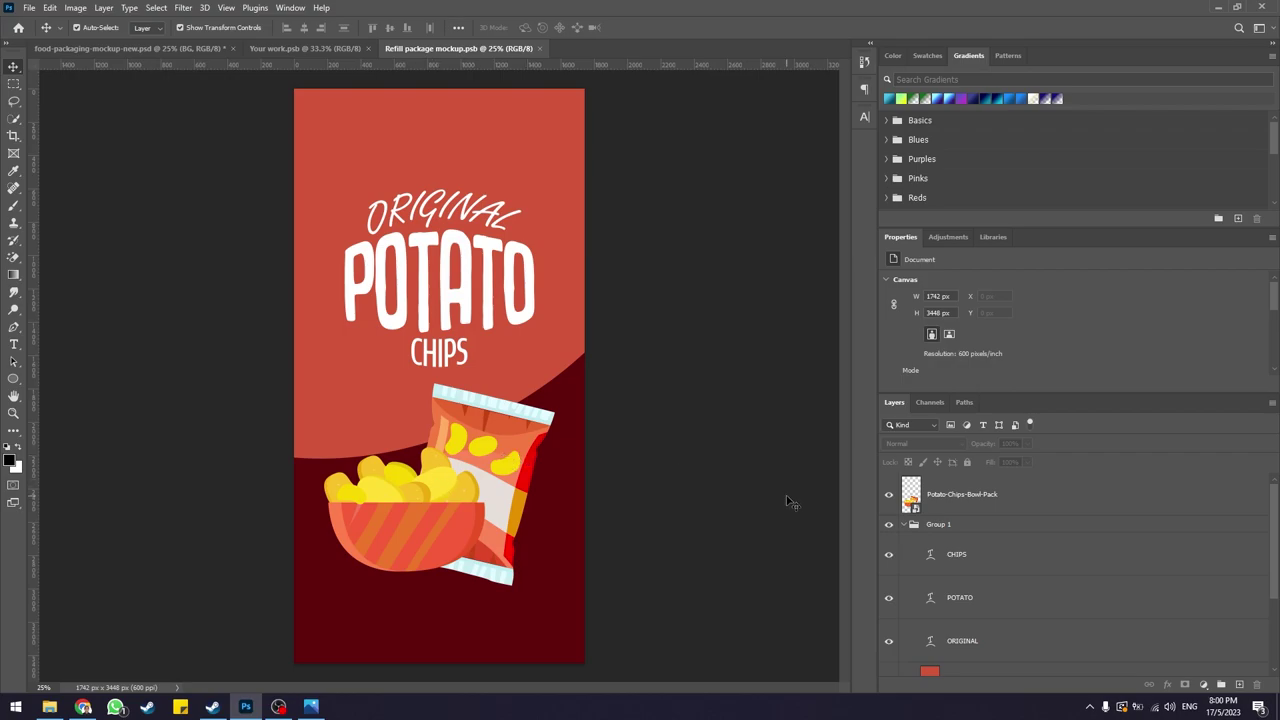
- Add a black Multiply drop shadow to the Potato-Chips-Bowl-Pack layer, adjusting its opacity, distance, spread and size
click(483, 480)
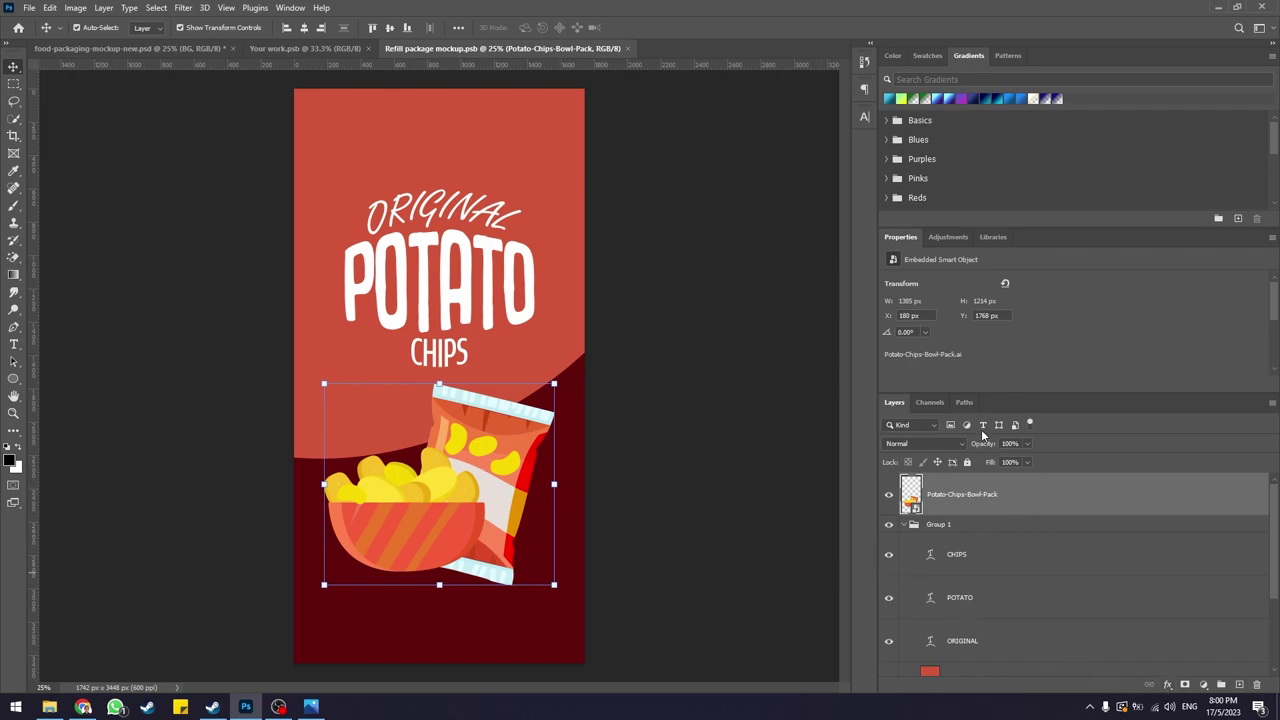
click(1169, 688)
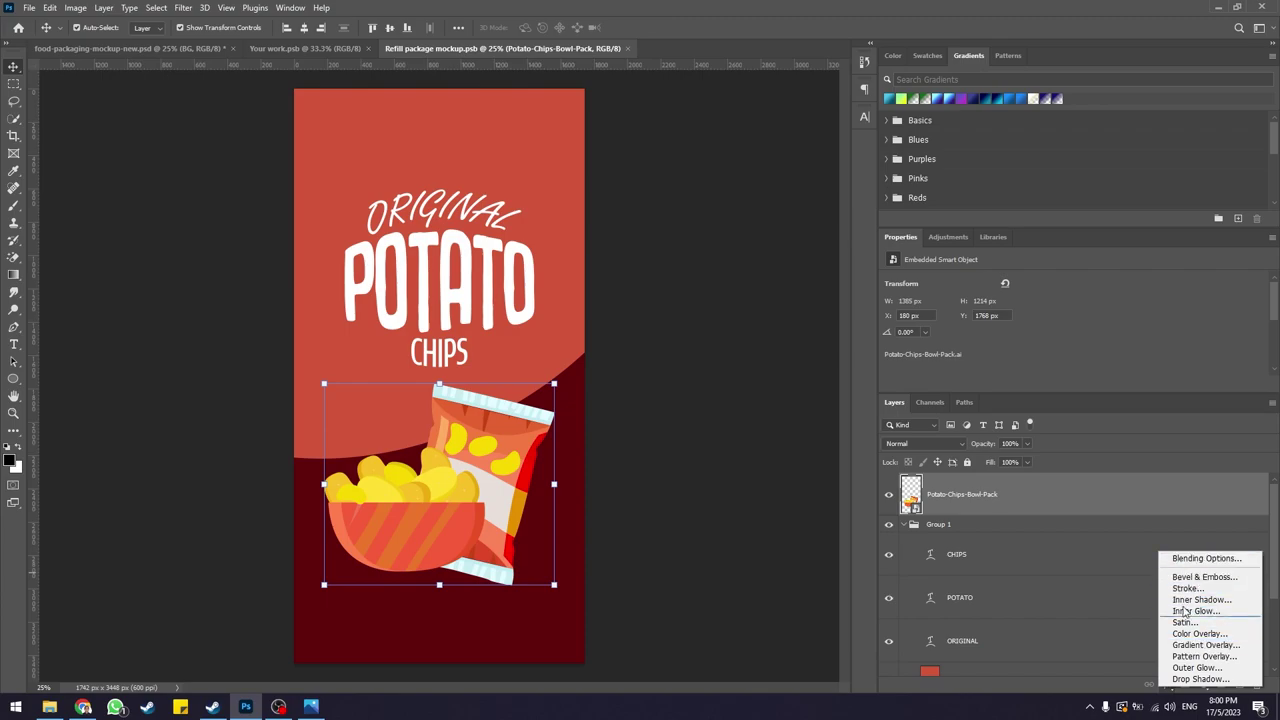
click(1200, 679)
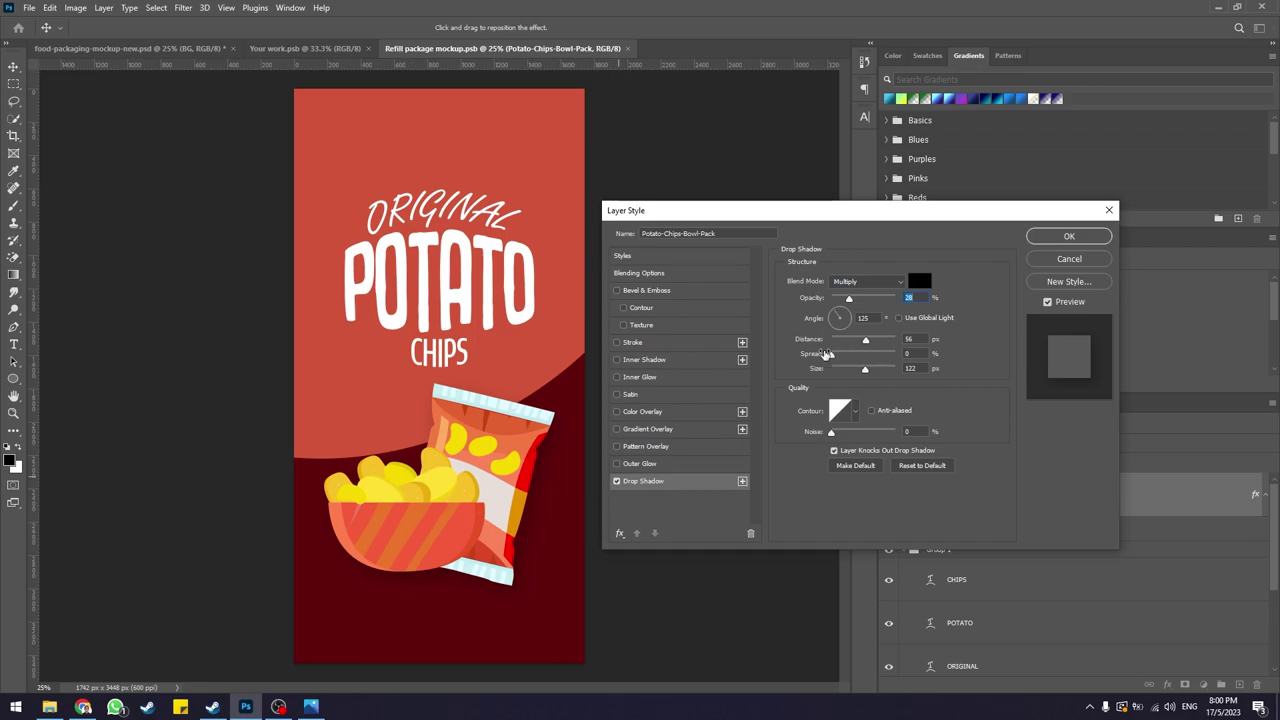
drag(831, 357, 865, 342)
mouse_move(849, 299)
mouse_down()
mouse_move(866, 310)
mouse_move(849, 312)
mouse_up()
click(855, 369)
drag(841, 356, 843, 359)
drag(846, 358, 848, 373)
click(1069, 236)
click(737, 482)
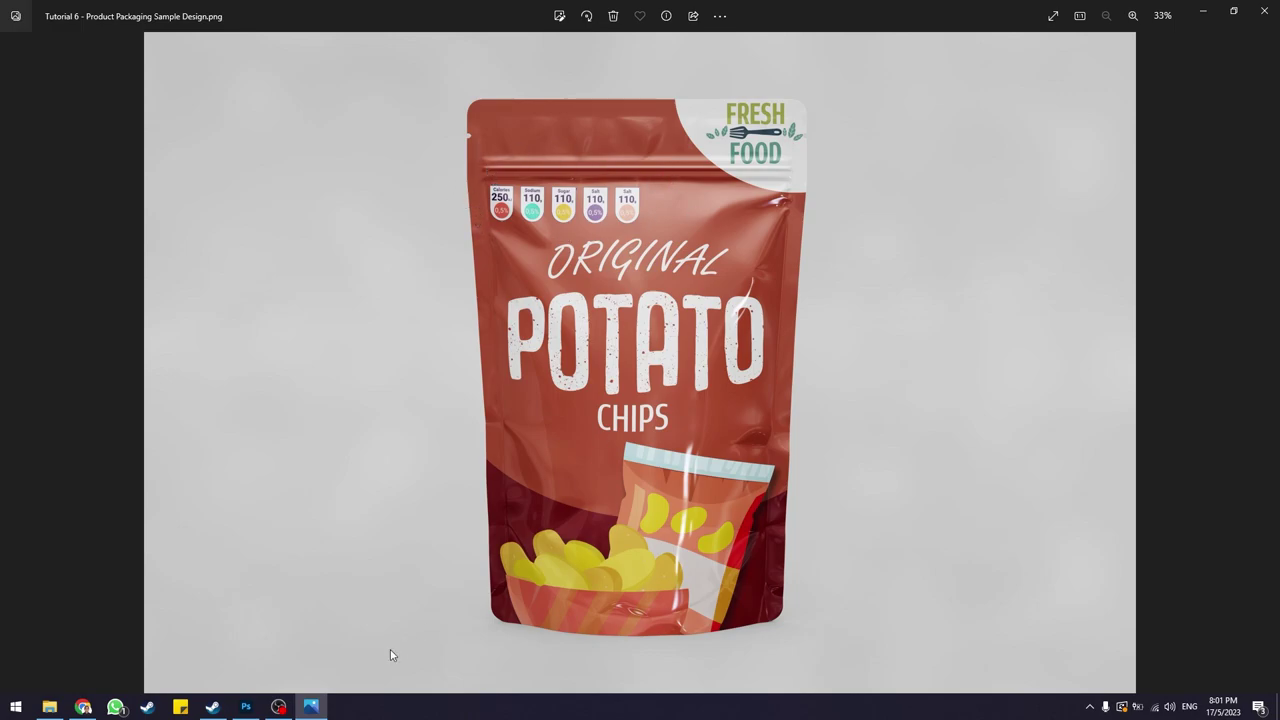
- Place nutritional-value.ai from the Tutorial 4 Assets folder as an embedded smart object cropped to its bounding box
click(245, 707)
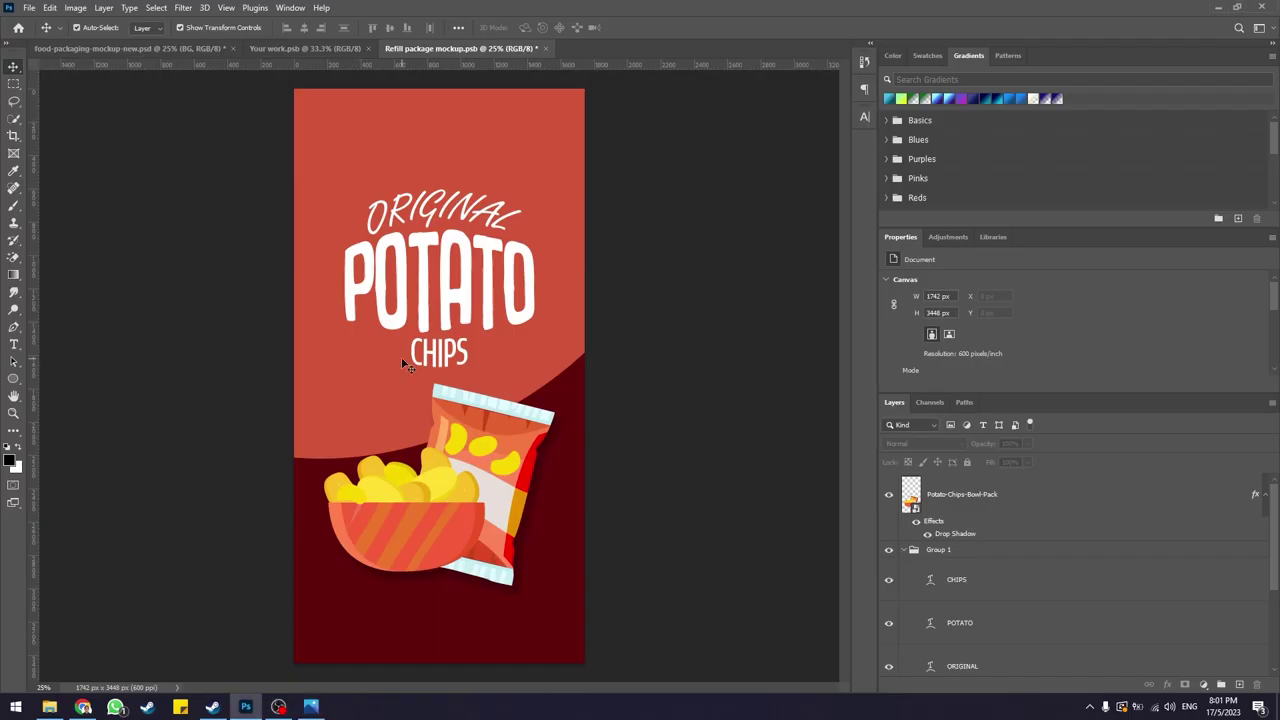
click(29, 7)
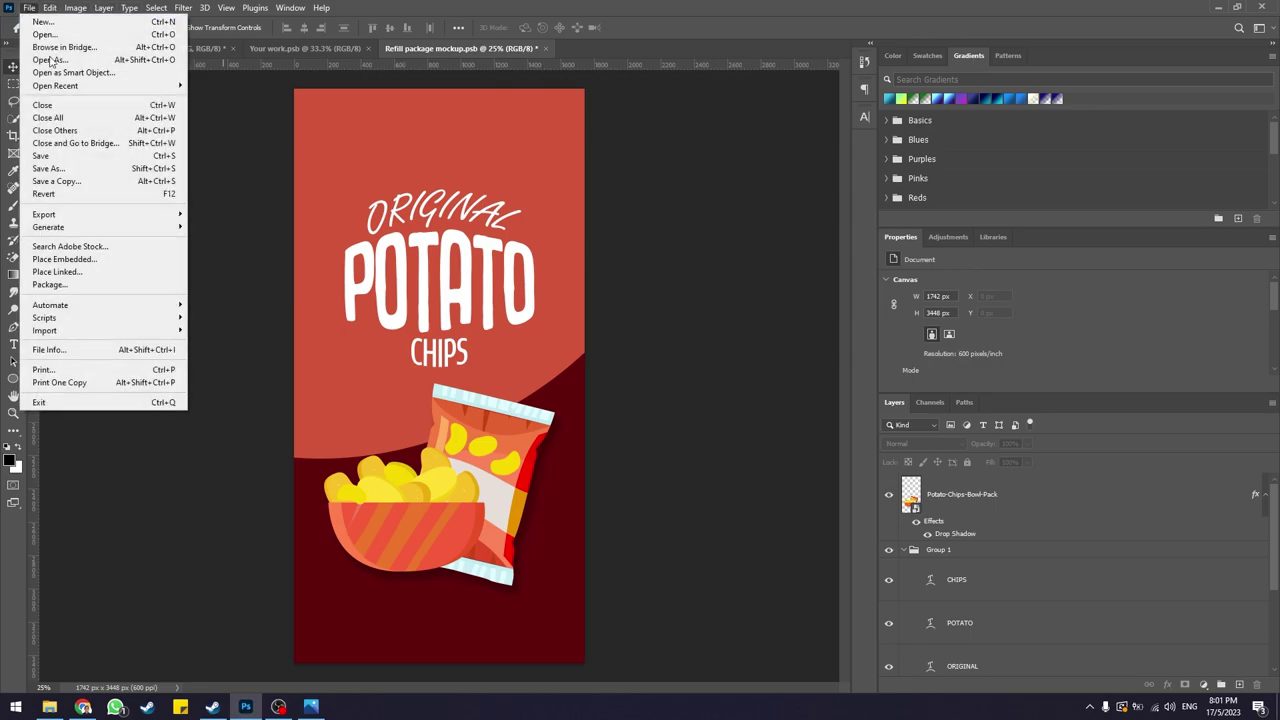
click(118, 262)
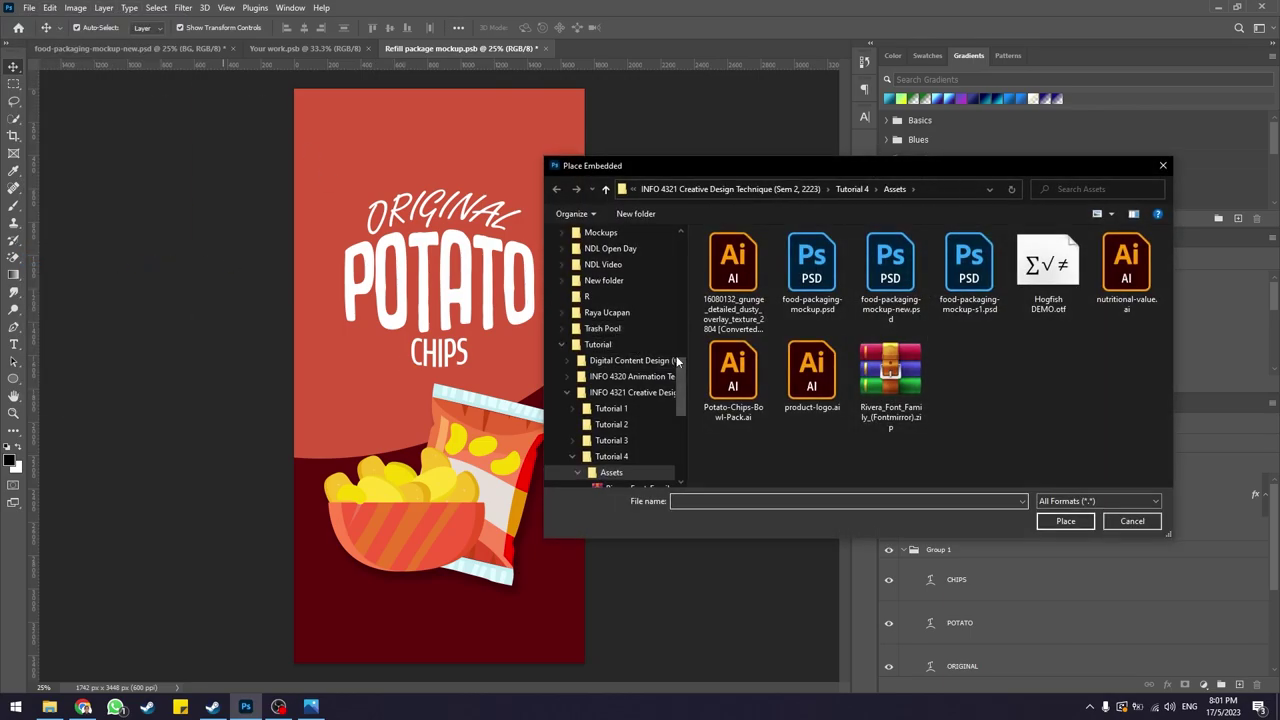
click(1140, 300)
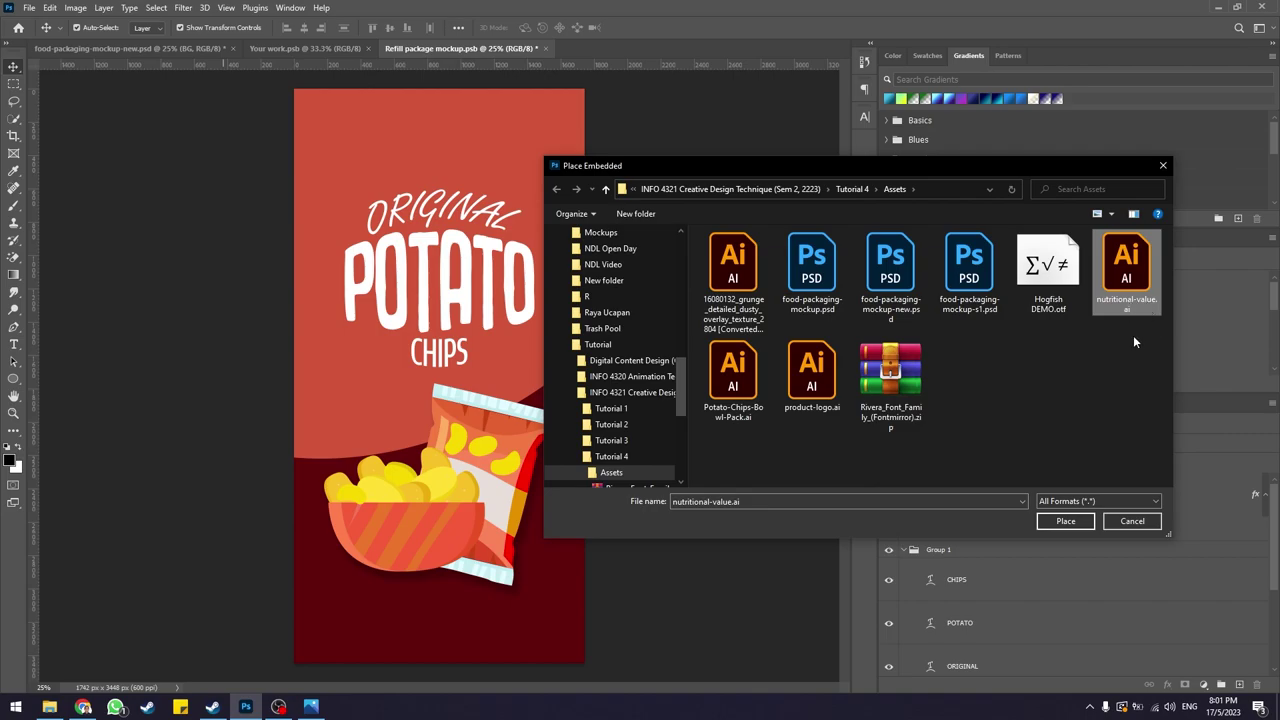
double_click(1127, 279)
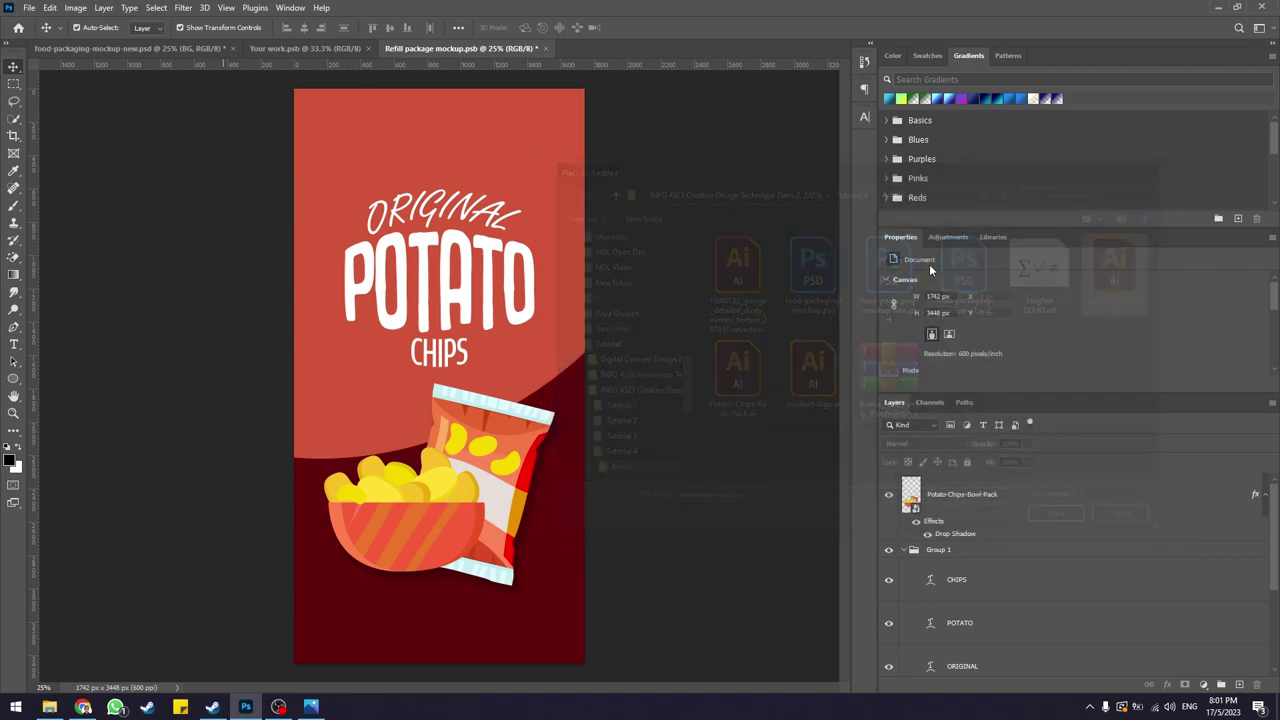
drag(468, 200, 468, 188)
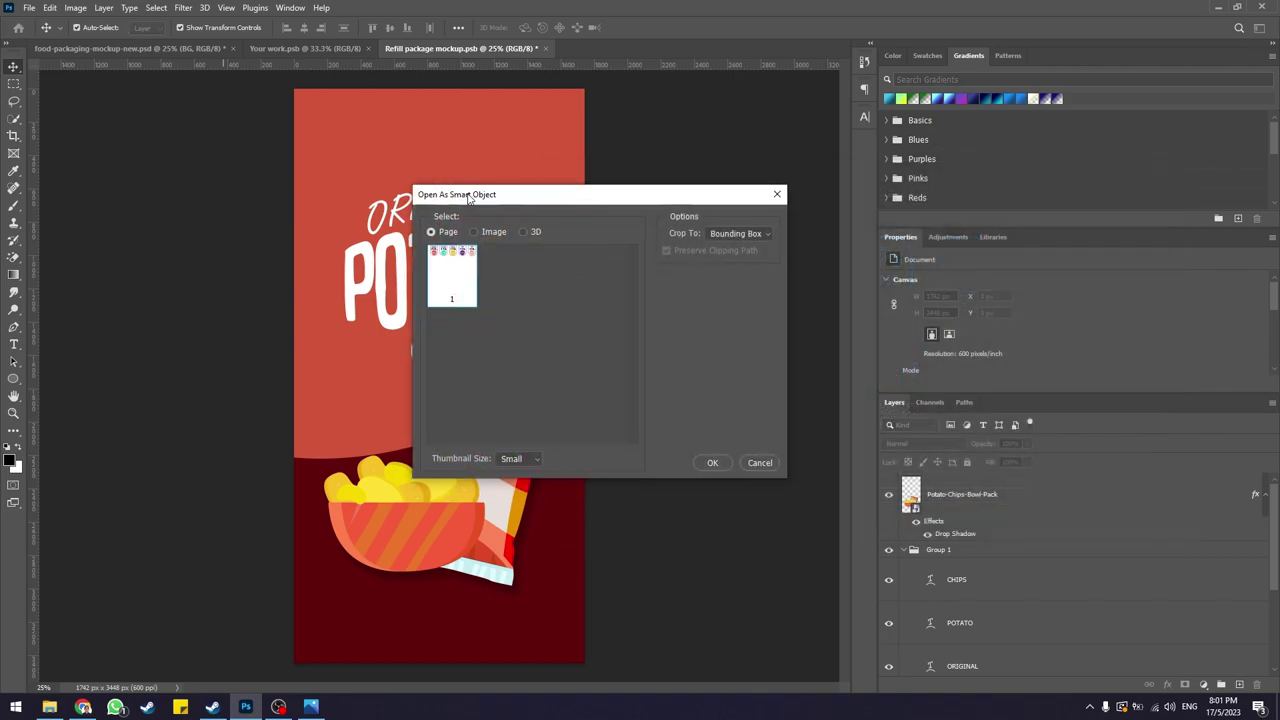
click(713, 474)
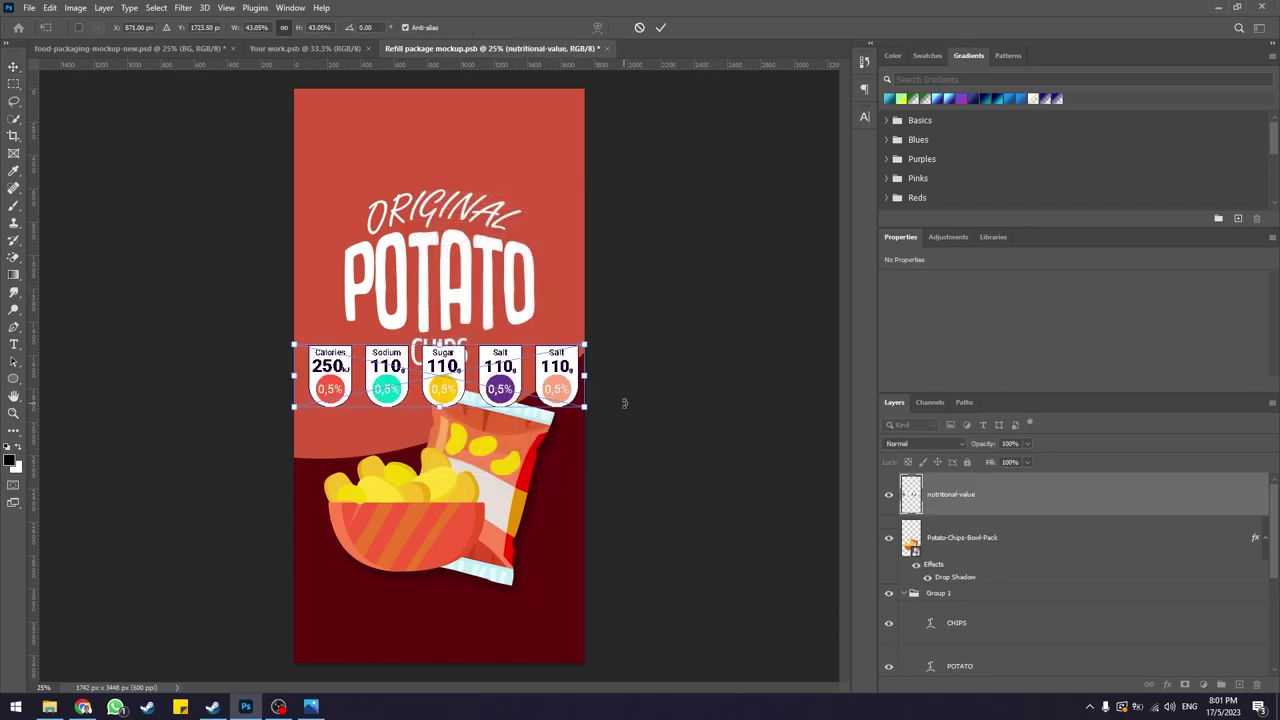
- Scale the nutritional value badges to about 20.5% and move them above ORIGINAL near the label's left edge
drag(585, 406, 433, 380)
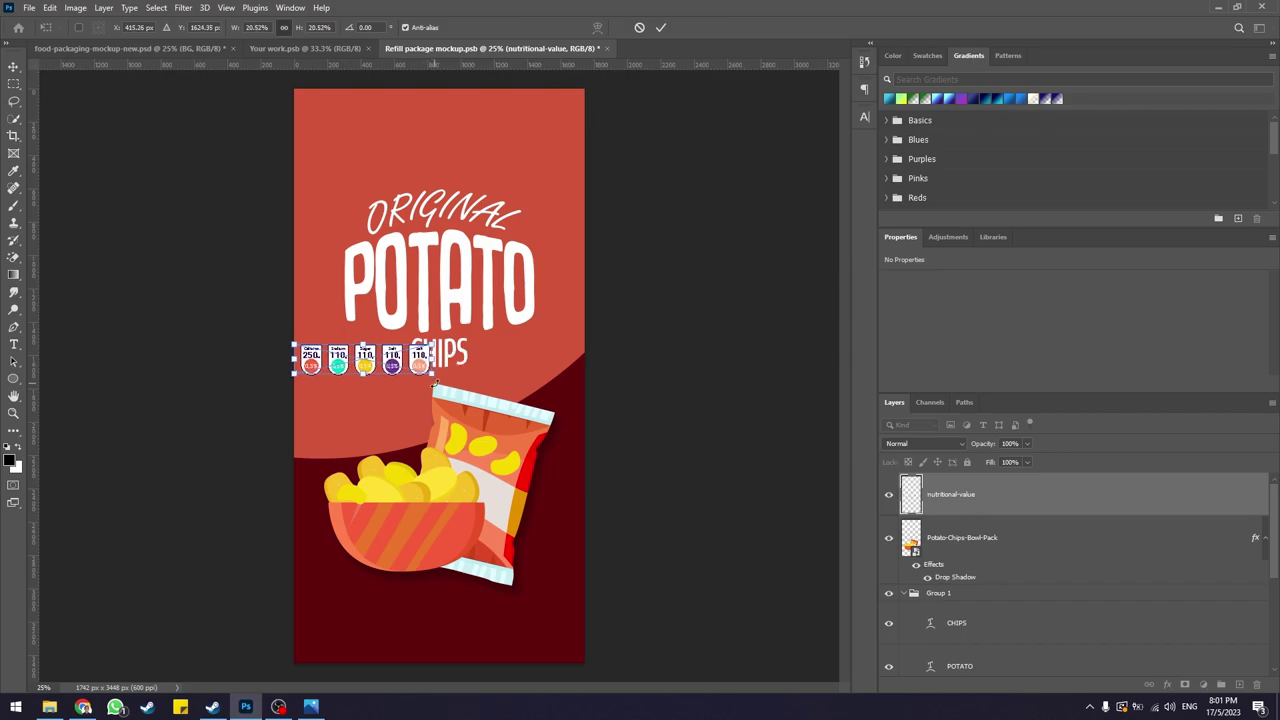
click(660, 27)
drag(400, 352, 391, 141)
- Nudge the nutritional value badges right and up to X 52 px, Y 337 px
key(shift+Right)
key(shift+Right)
key(shift+Right)
key(Right)
key(Right)
key(Right)
key(Right)
key(Right)
key(Right)
key(shift+Up)
key(shift+Up)
key(shift+Up)
key(shift+Up)
key(shift+Up)
key(Up)
key(Up)
key(Up)
key(Up)
key(Up)
key(Up)
key(shift+Right)
key(Right)
key(Right)
key(Right)
key(Right)
key(Right)
key(Right)
- Save the Refill package mockup and Your work files and inspect the nutritional badges up close on the pouch mockup
key(ctrl+s)
click(305, 48)
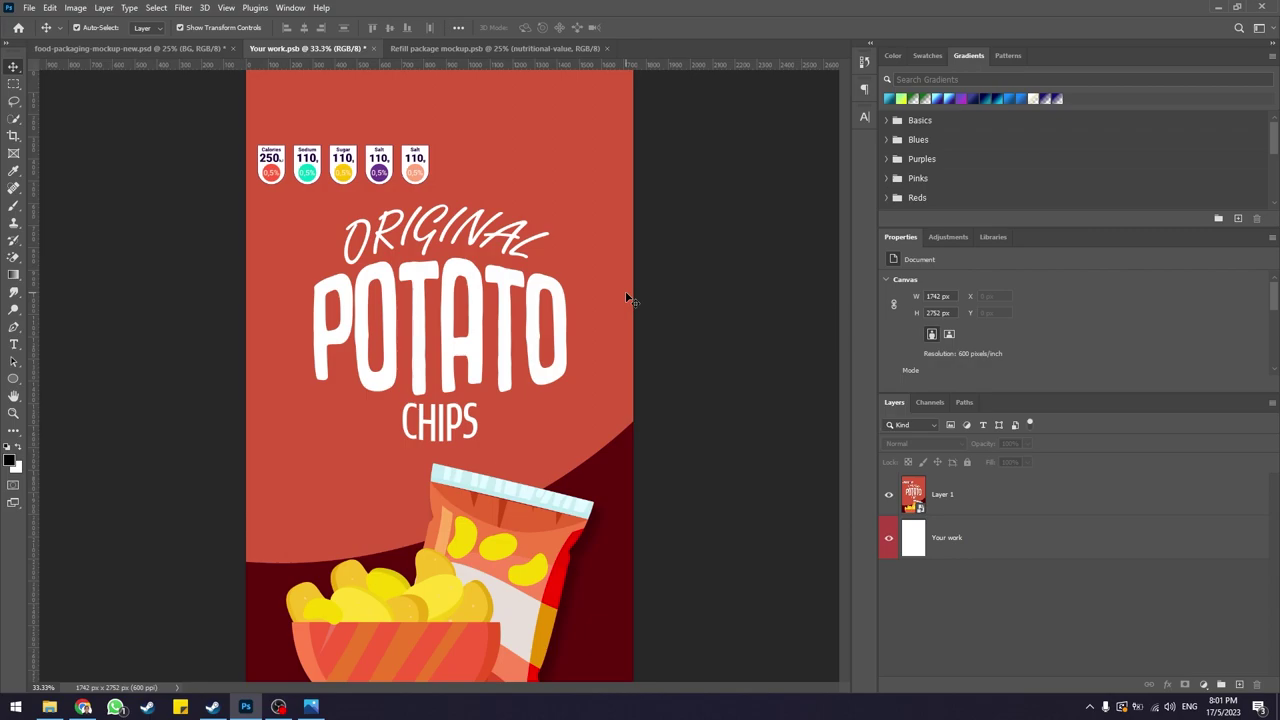
key(ctrl+s)
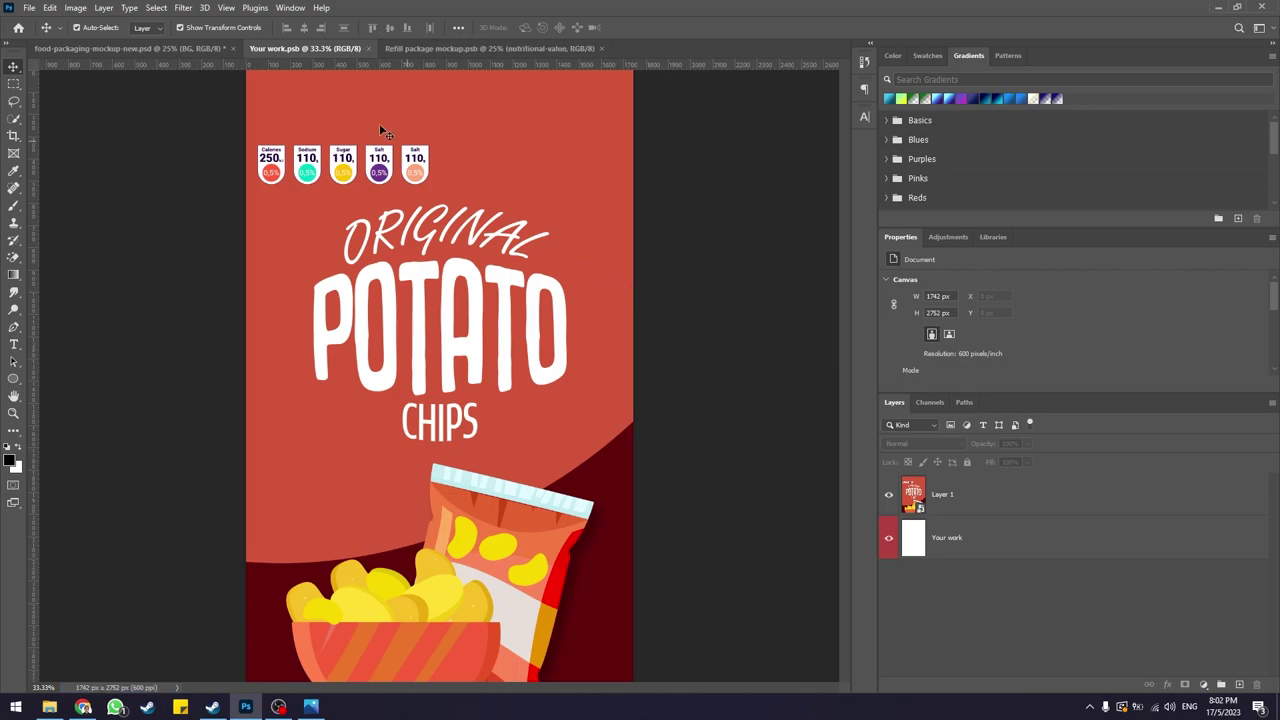
click(199, 49)
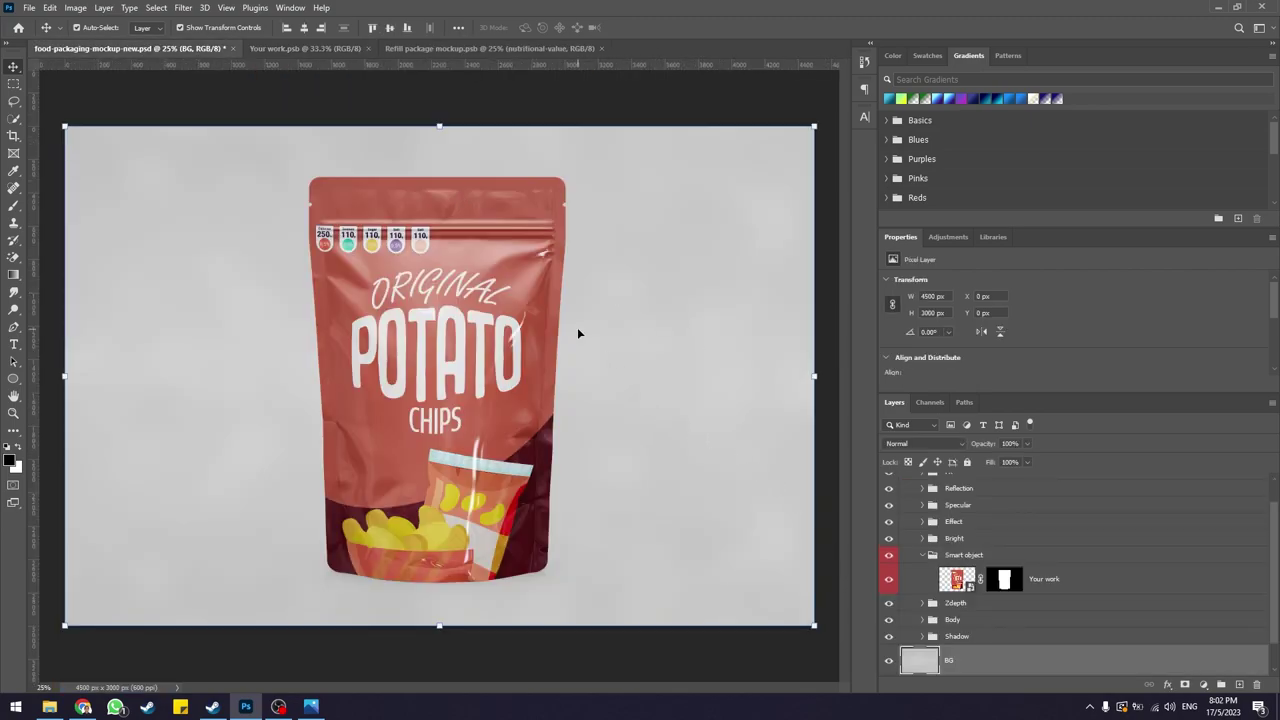
scroll(375, 221, up, 1)
scroll(375, 221, up, 10)
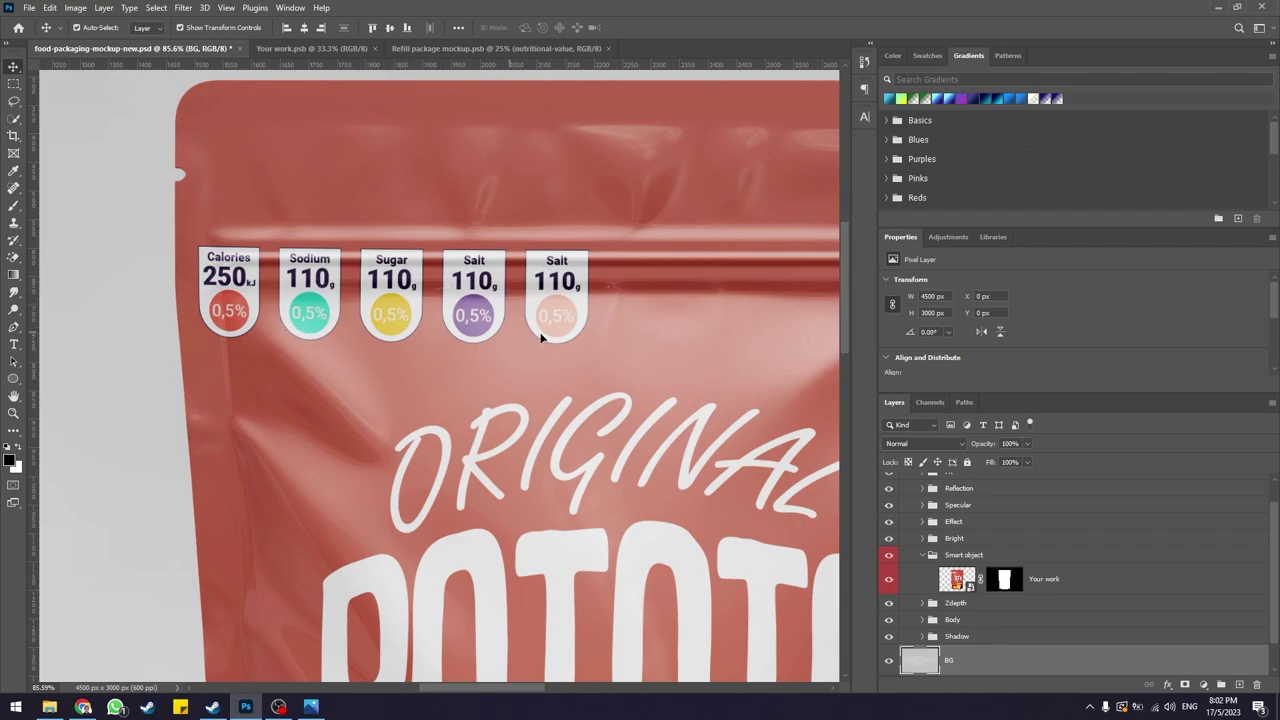
- In the Refill package mockup file, move the nutritional value badges right and down to X 107 px, Y 387 px
click(491, 50)
click(135, 48)
click(496, 48)
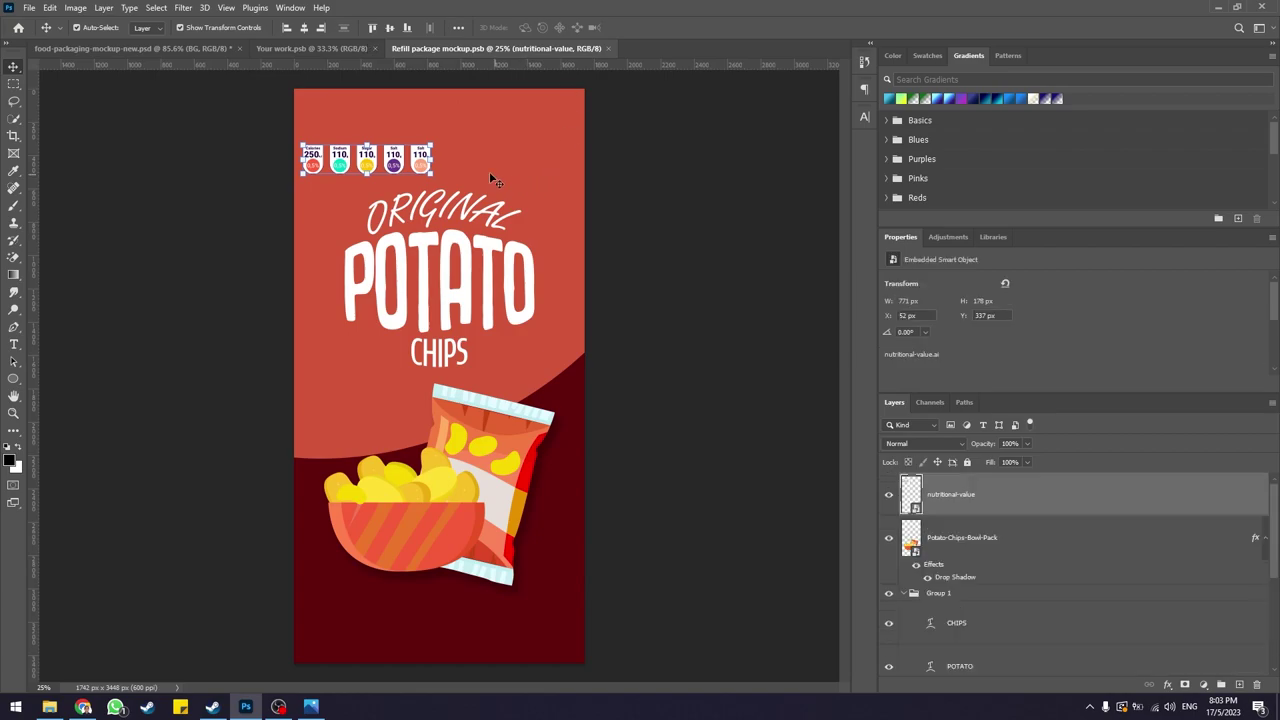
scroll(420, 160, up, 5)
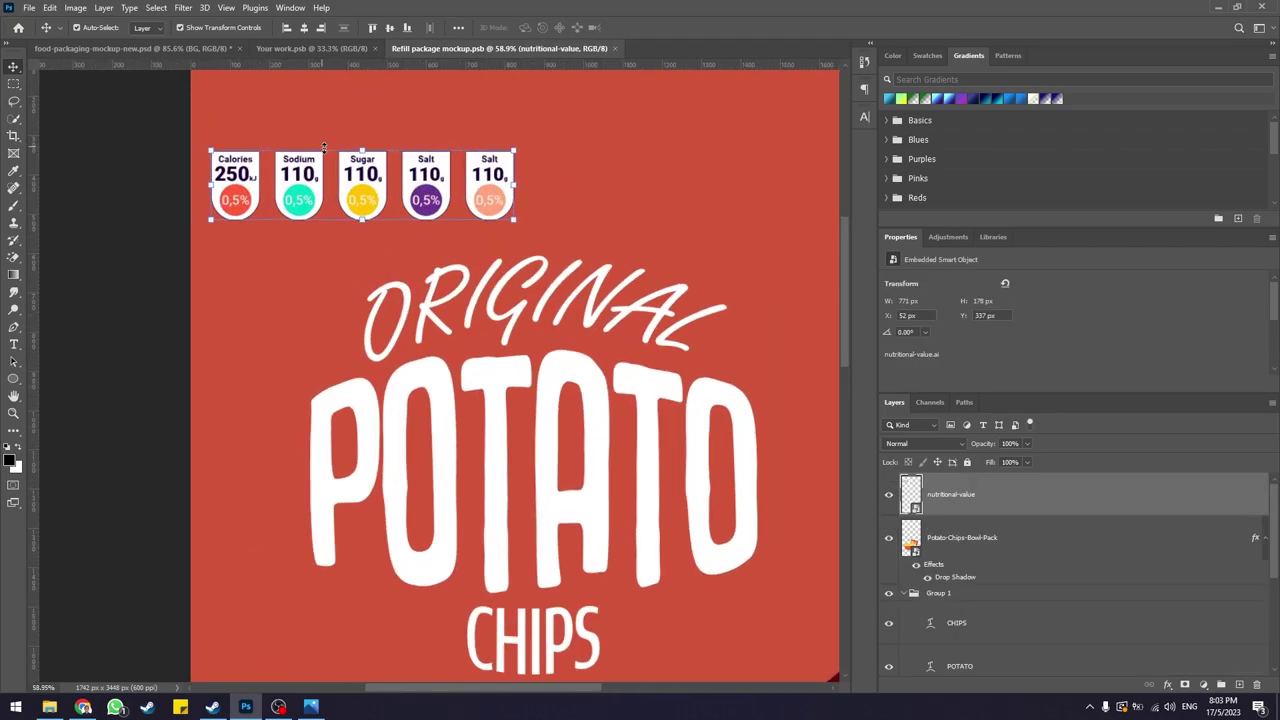
scroll(467, 198, up, 2)
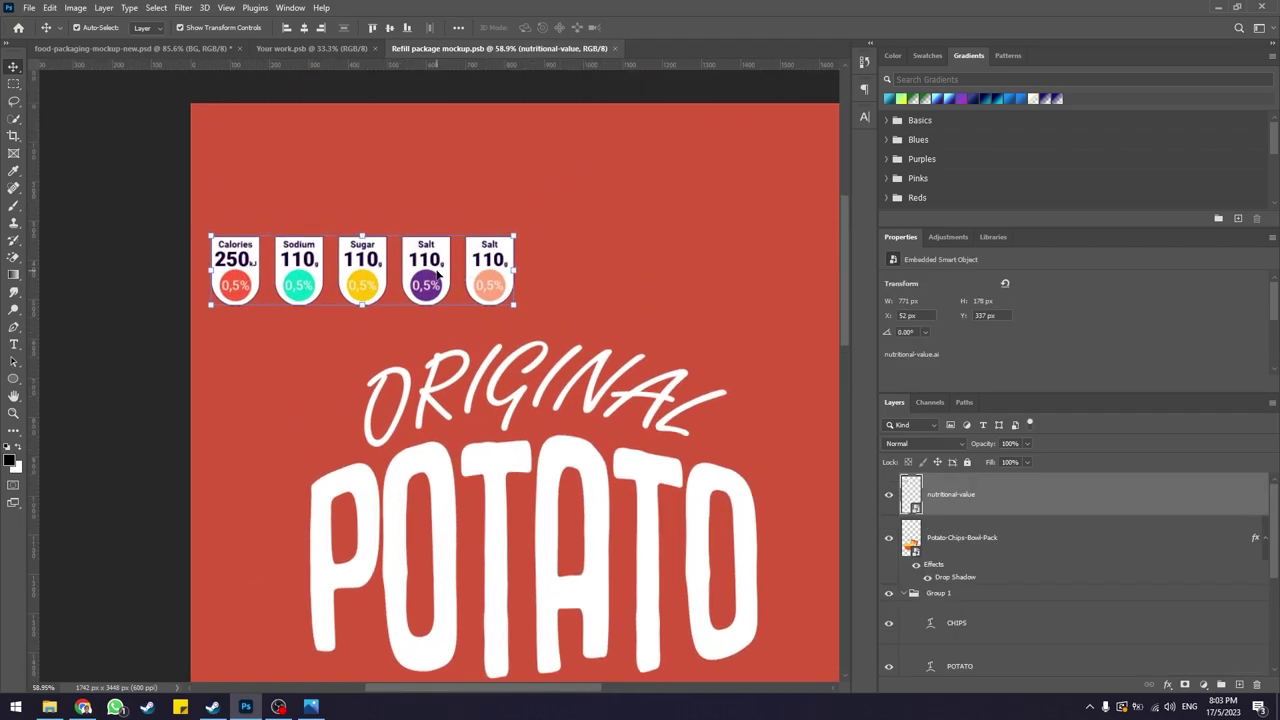
drag(437, 272, 467, 274)
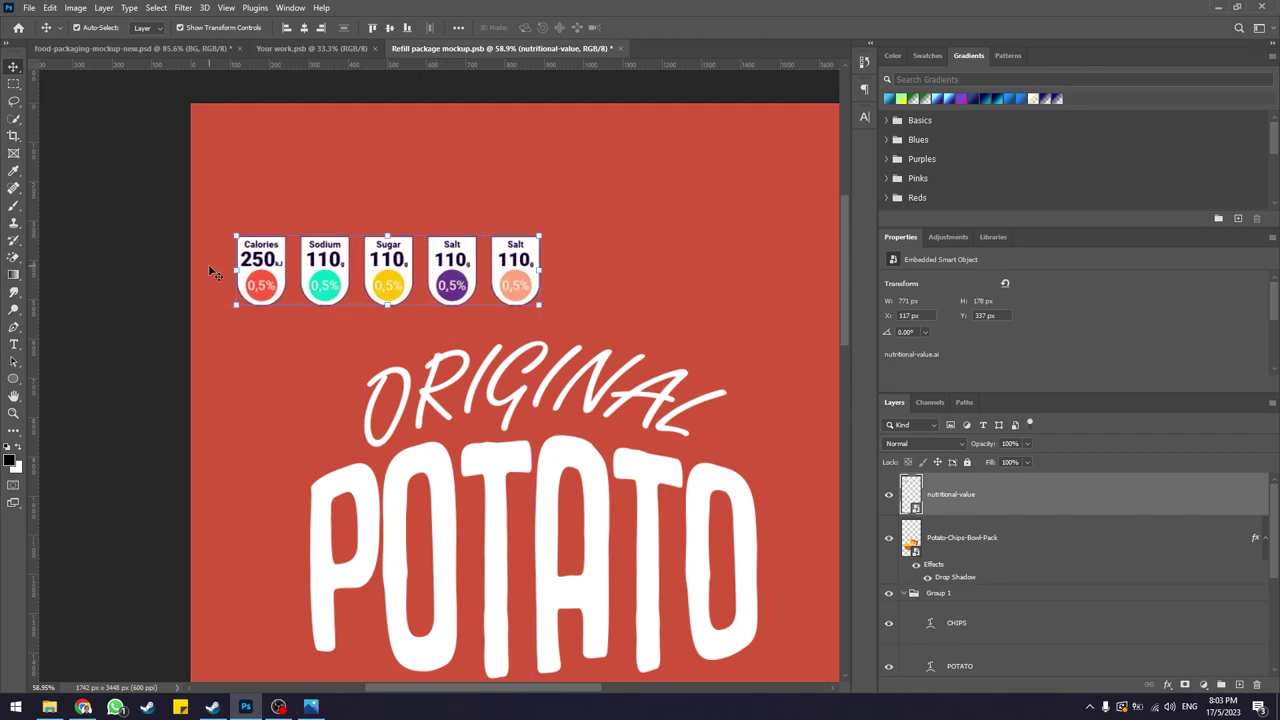
key(shift+Down)
key(shift+Down)
key(shift+Down)
key(shift+Down)
key(shift+Down)
key(shift+Left)
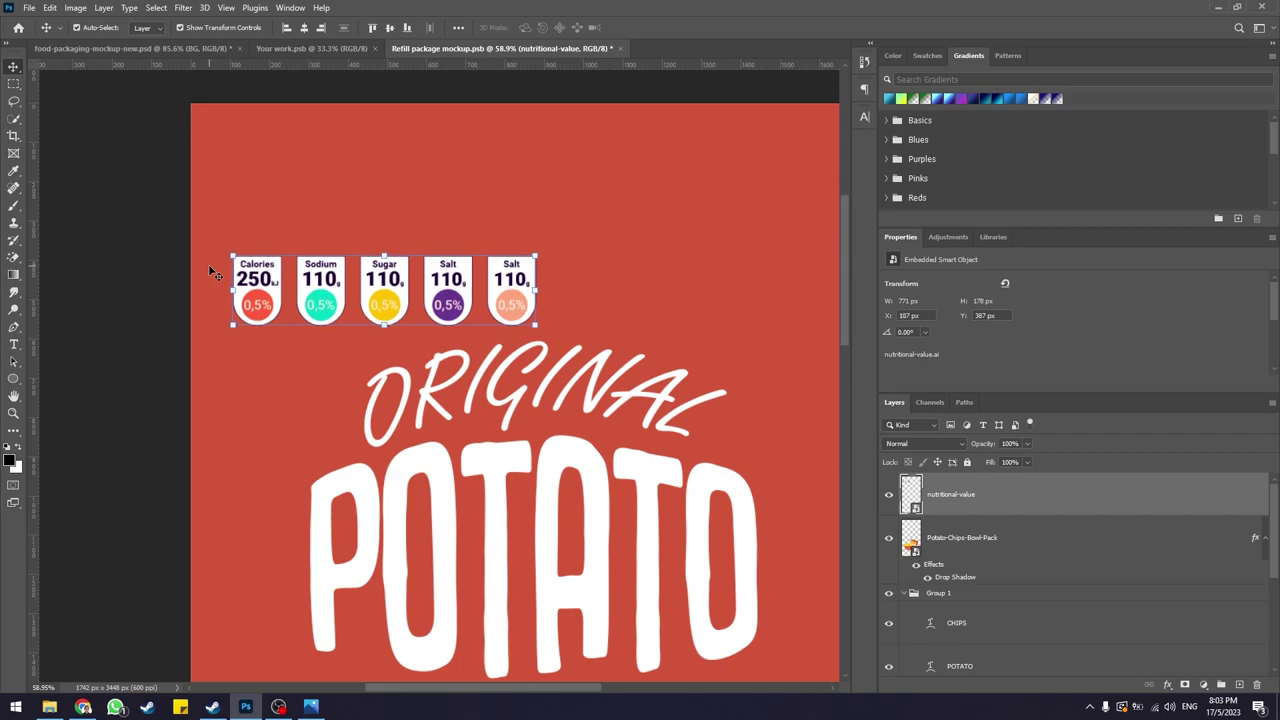
- Save the Refill package mockup and Your work files and check the repositioned badges on the pouch mockup
click(333, 48)
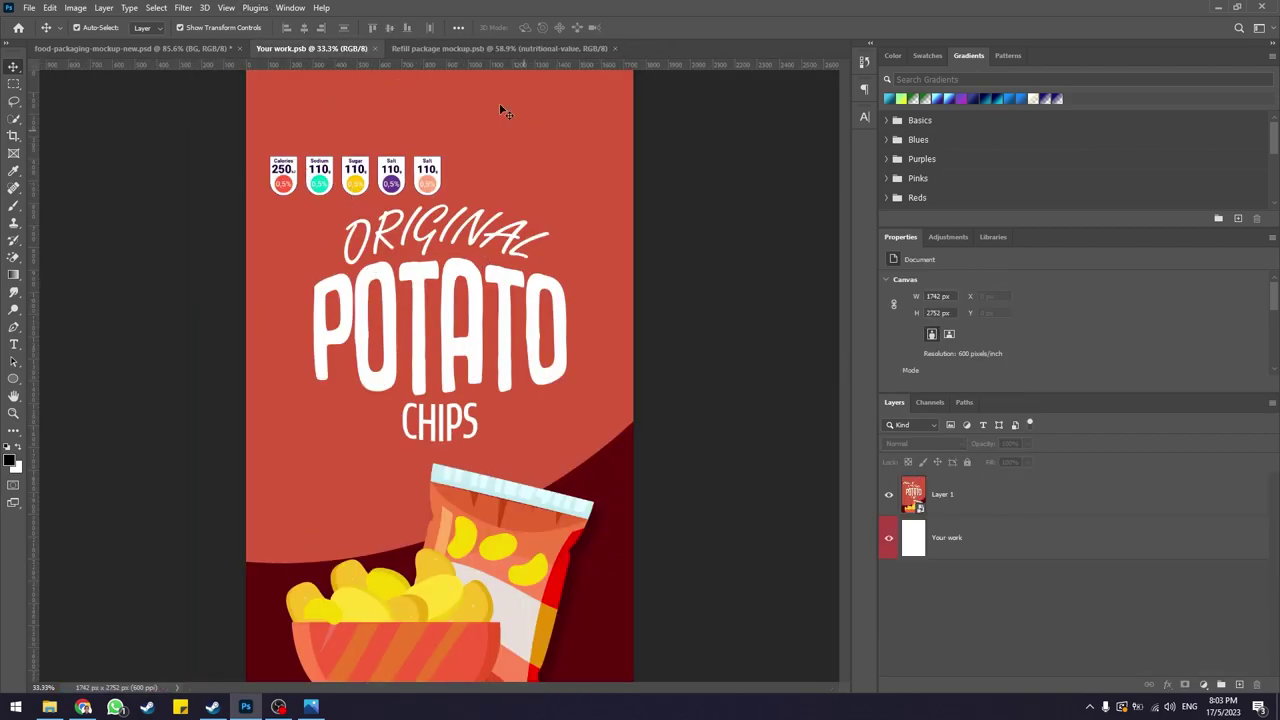
click(130, 48)
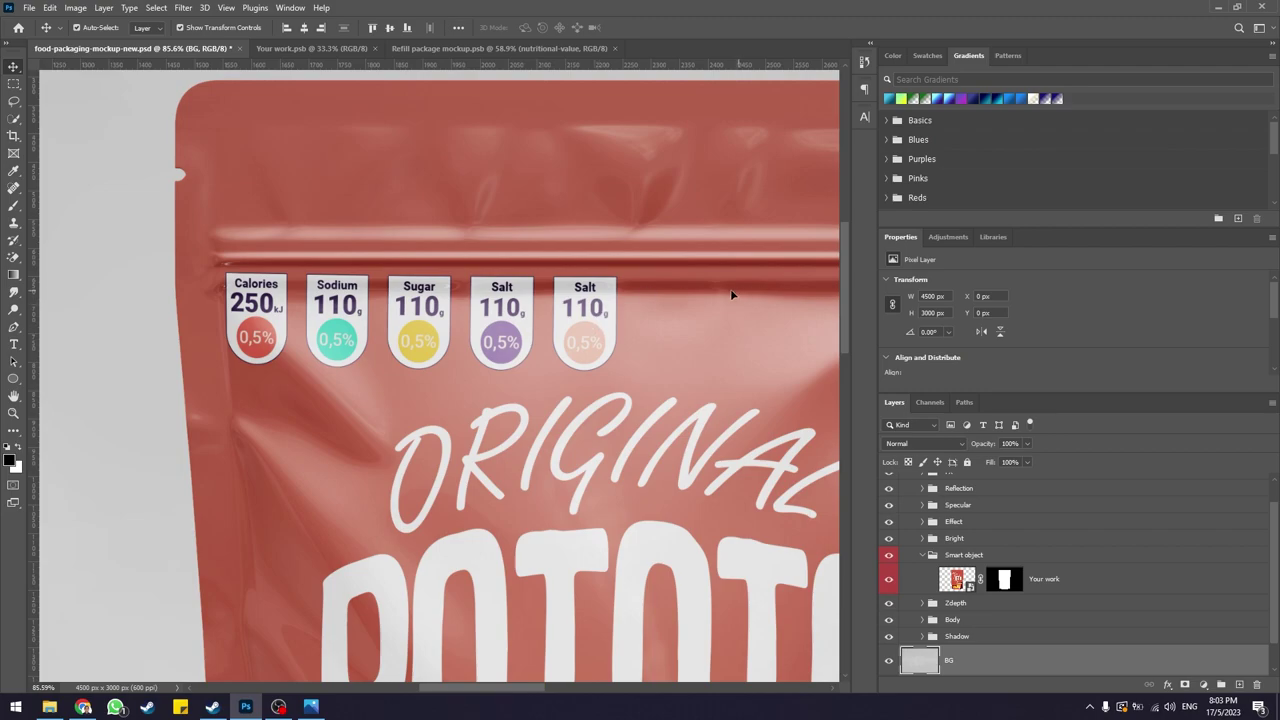
- In the Refill package mockup file, nudge the nutritional value badges down and right to X 127 px, Y 412 px
click(466, 48)
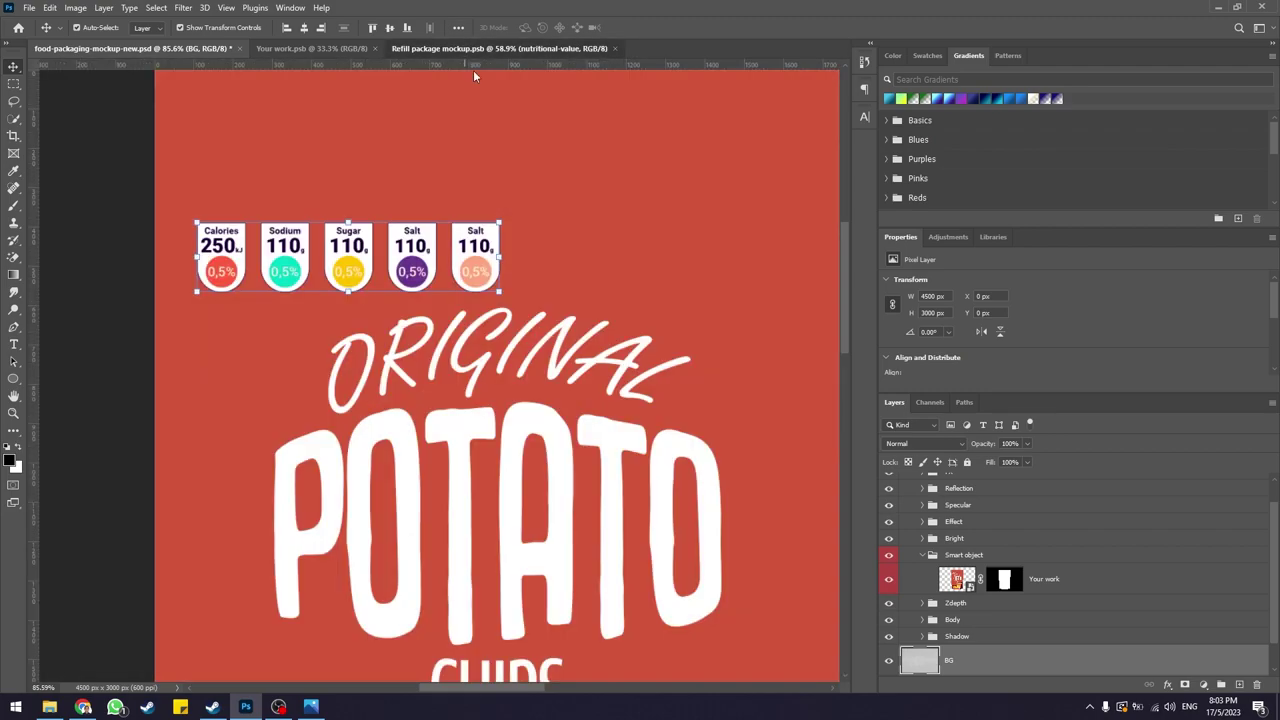
key(Down)
key(Down)
key(Down)
key(Down)
key(Down)
key(Down)
key(Down)
key(Down)
key(Down)
key(Down)
key(Down)
key(Down)
key(Down)
key(Down)
key(Down)
key(Down)
key(Down)
key(Down)
key(Down)
key(Down)
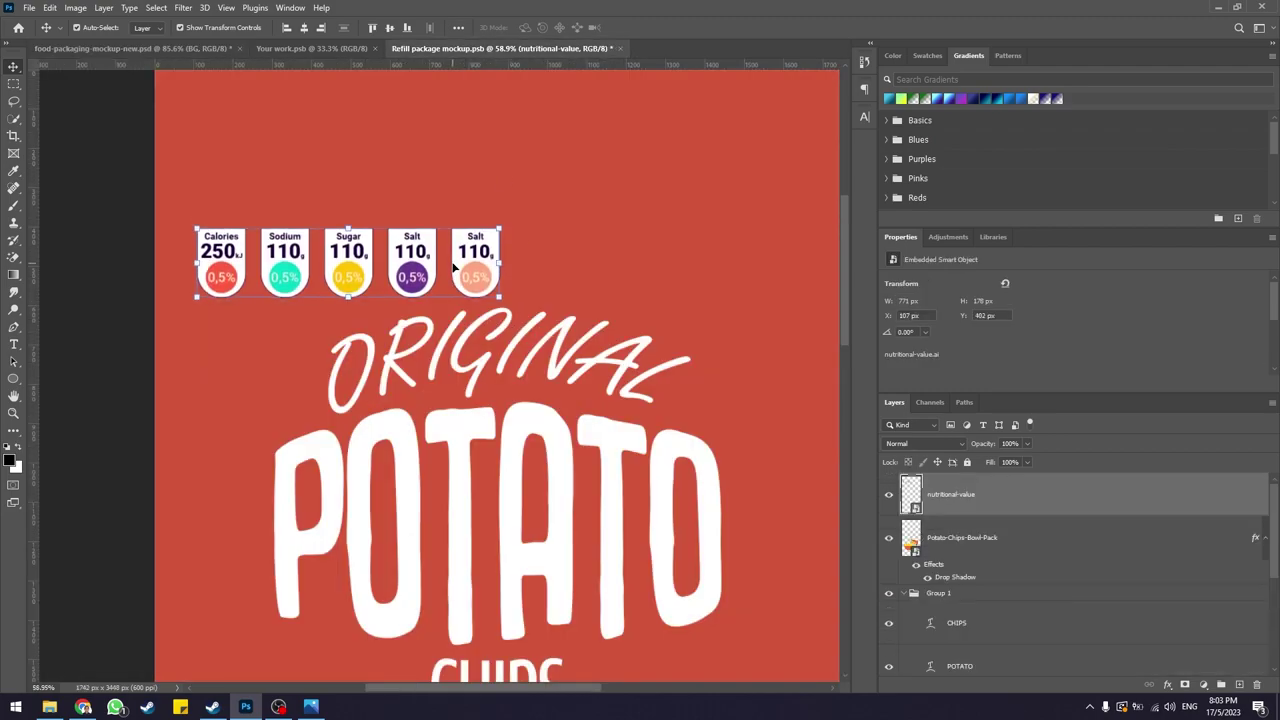
key(Right)
key(Right)
key(Right)
key(Right)
key(Right)
key(Right)
key(Right)
key(Right)
key(Right)
key(Right)
key(Right)
key(Right)
key(Right)
key(Right)
key(Right)
key(Right)
key(Right)
key(Right)
key(Right)
key(Right)
- Save the Refill package mockup and Your work files and compare the full pouch mockup with the sample design image
key(ctrl+s)
click(358, 52)
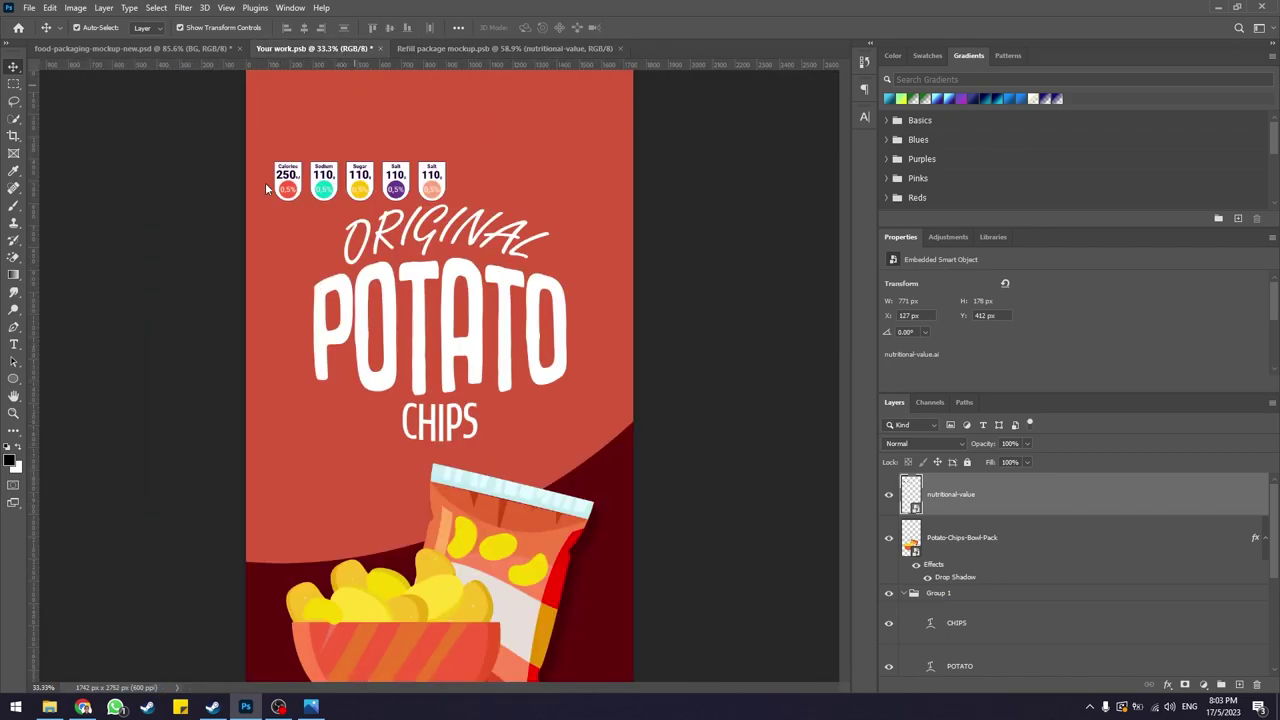
key(ctrl+s)
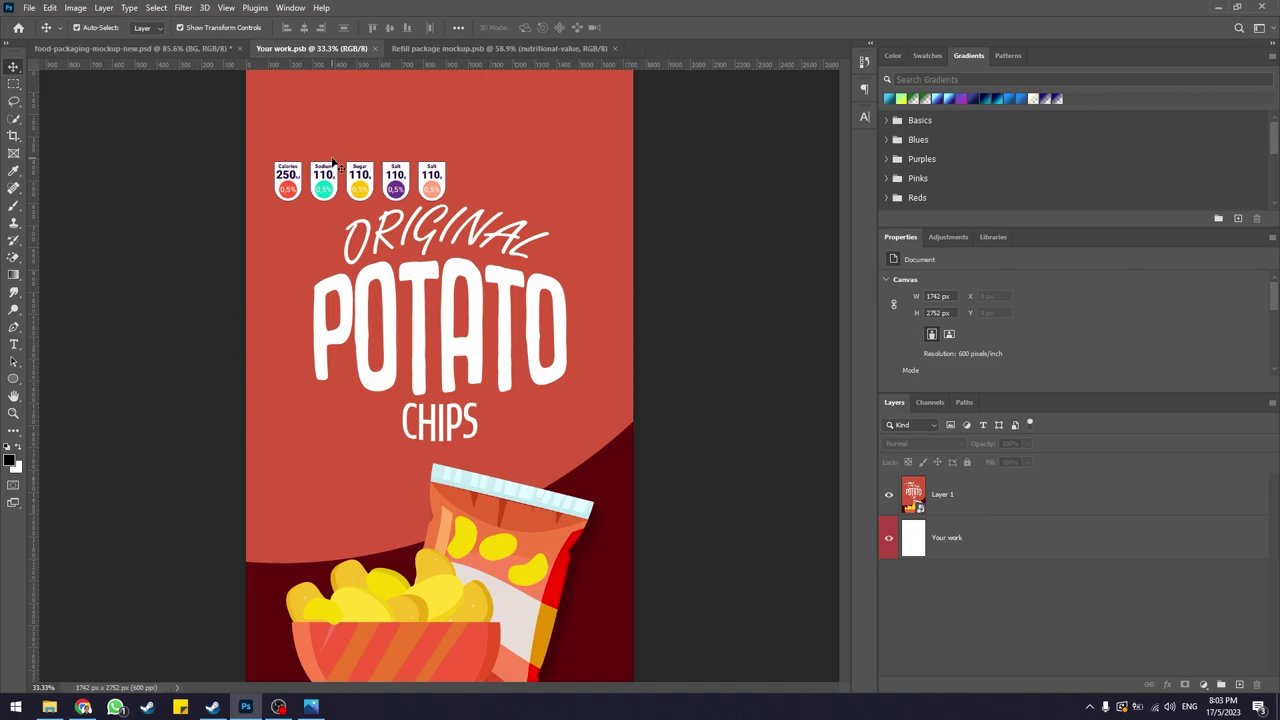
click(200, 48)
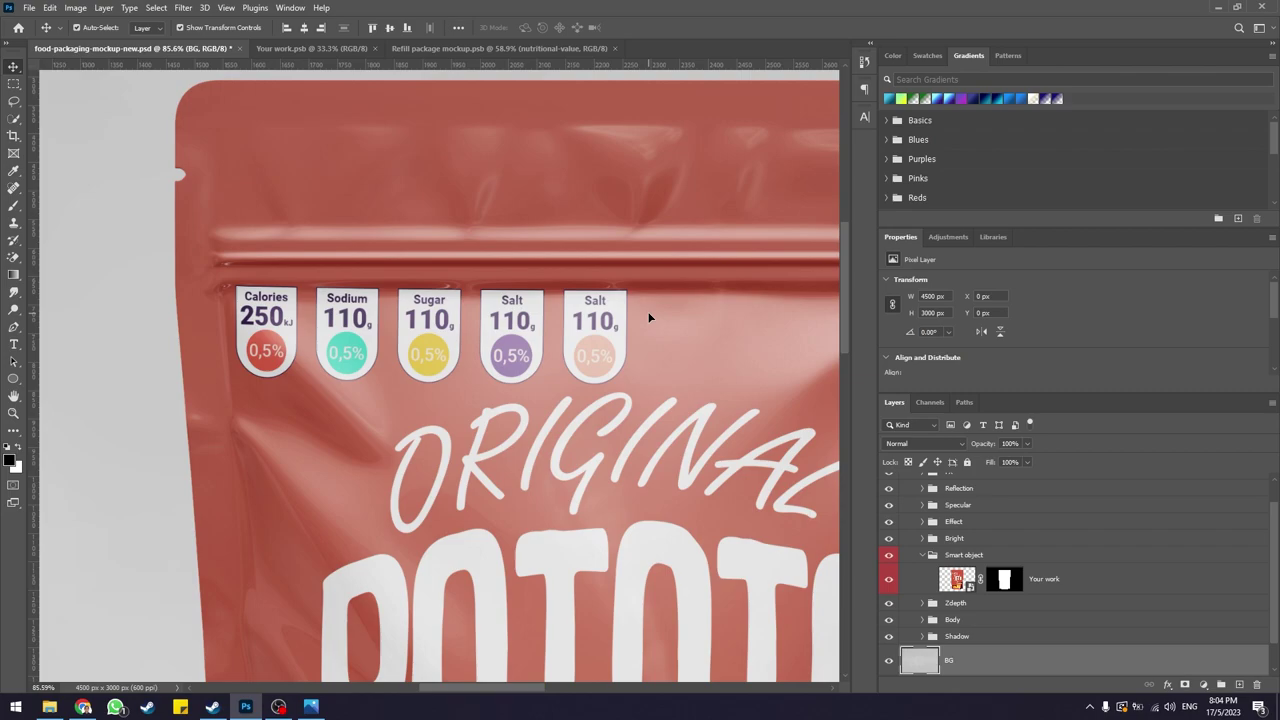
scroll(654, 320, up, 1)
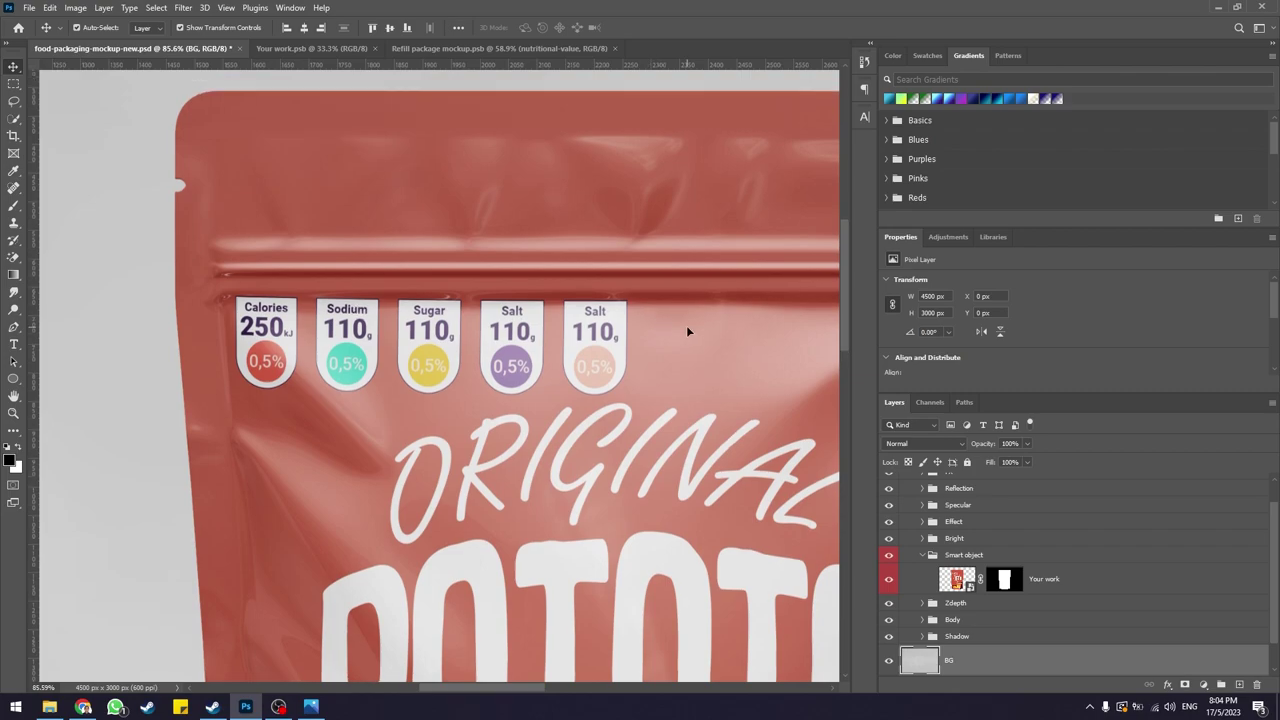
key(ctrl+0)
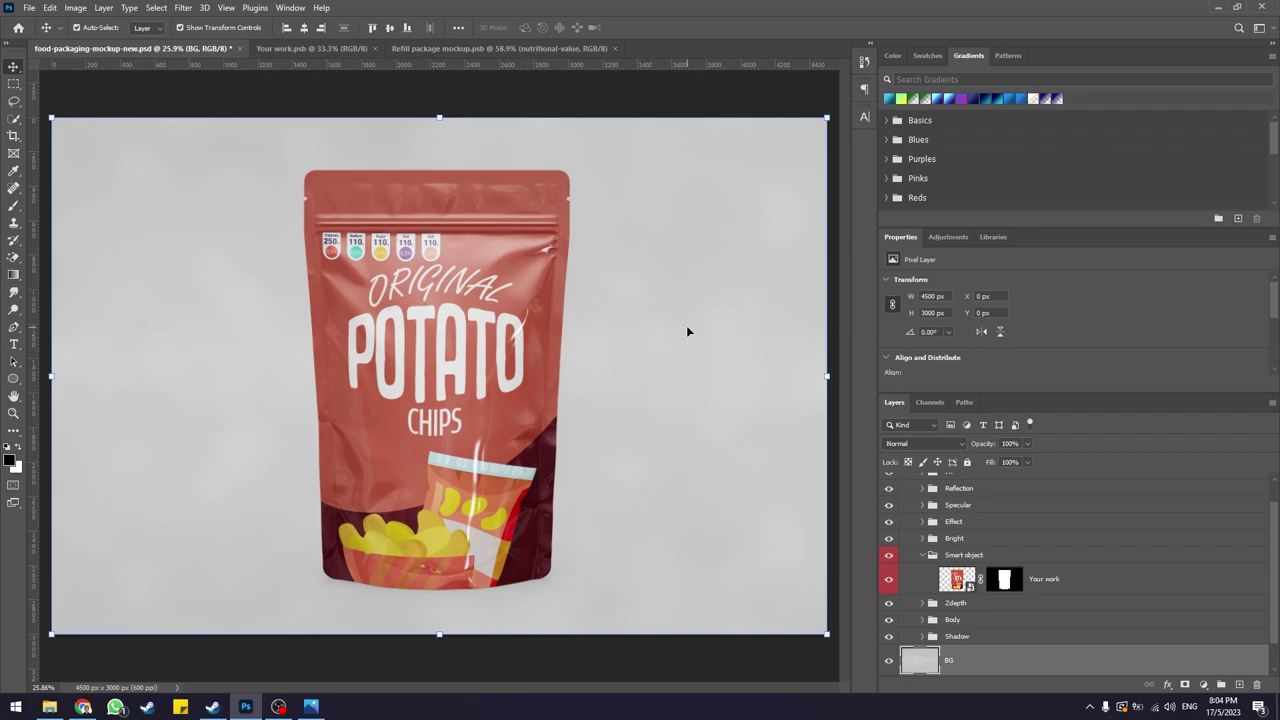
click(312, 709)
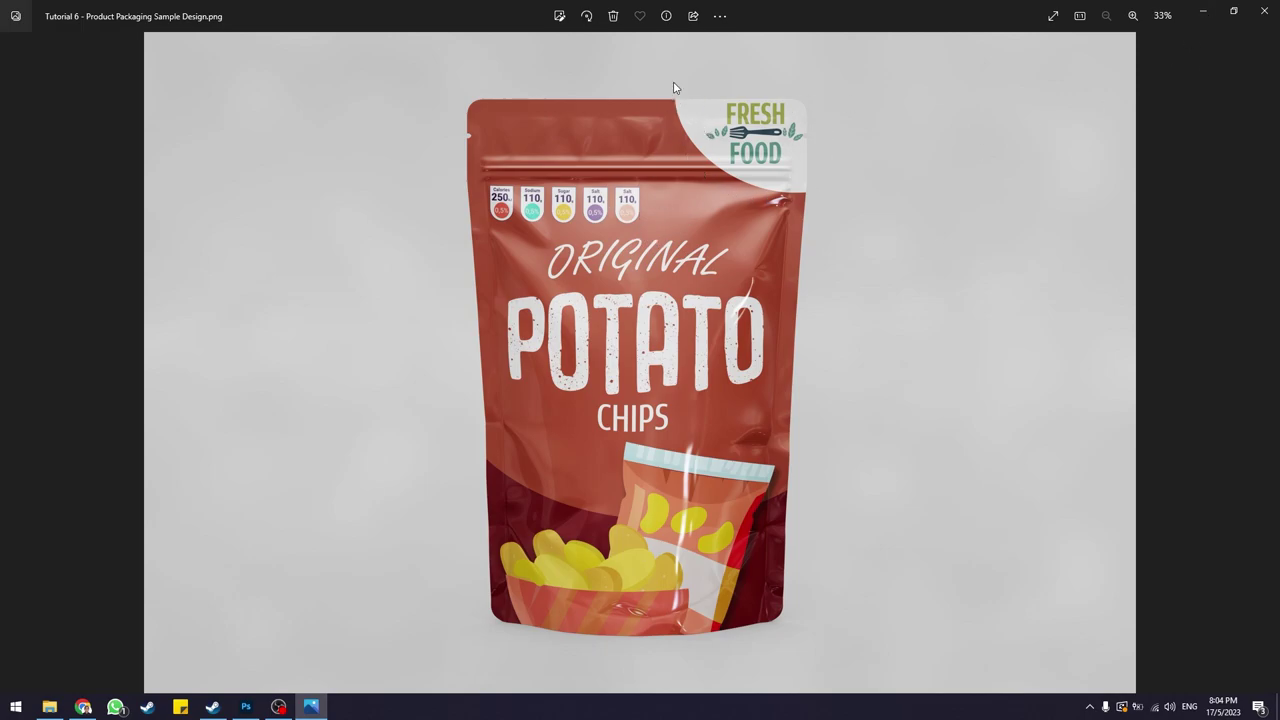
click(1201, 15)
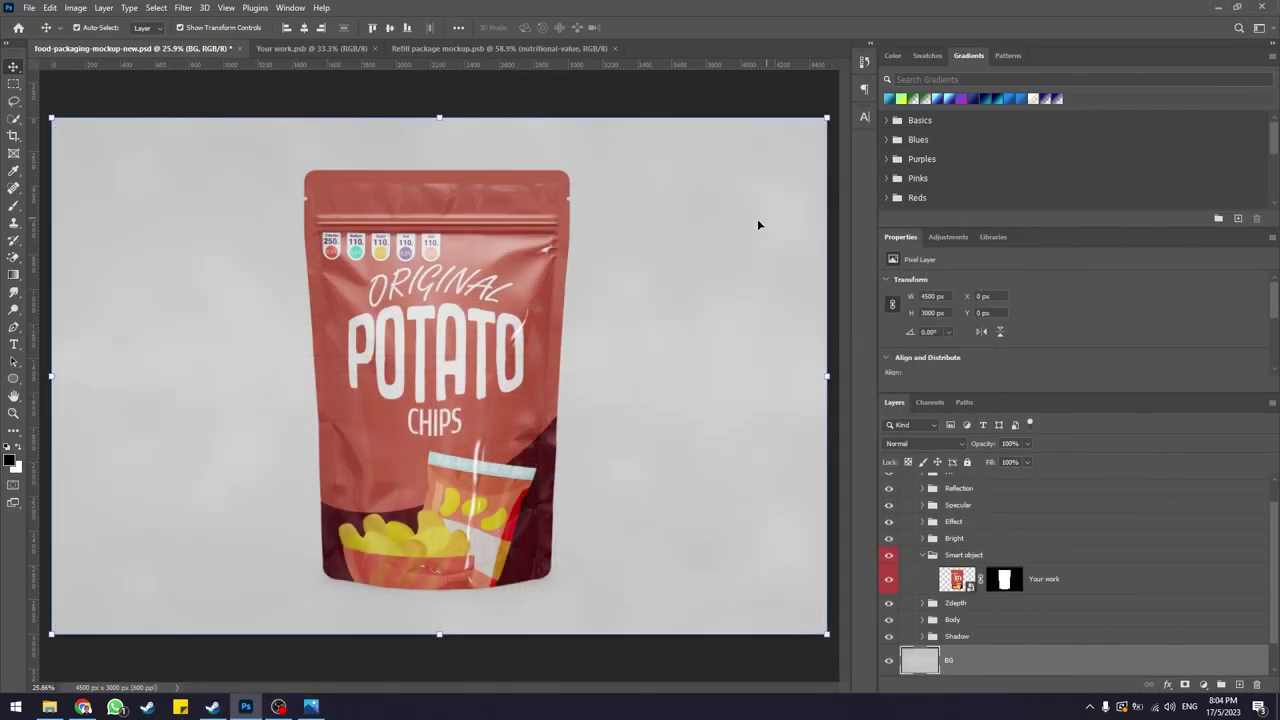
- Activate the Ellipse tool in the Refill package mockup file and examine the sample design's Fresh Food corner up close
click(580, 50)
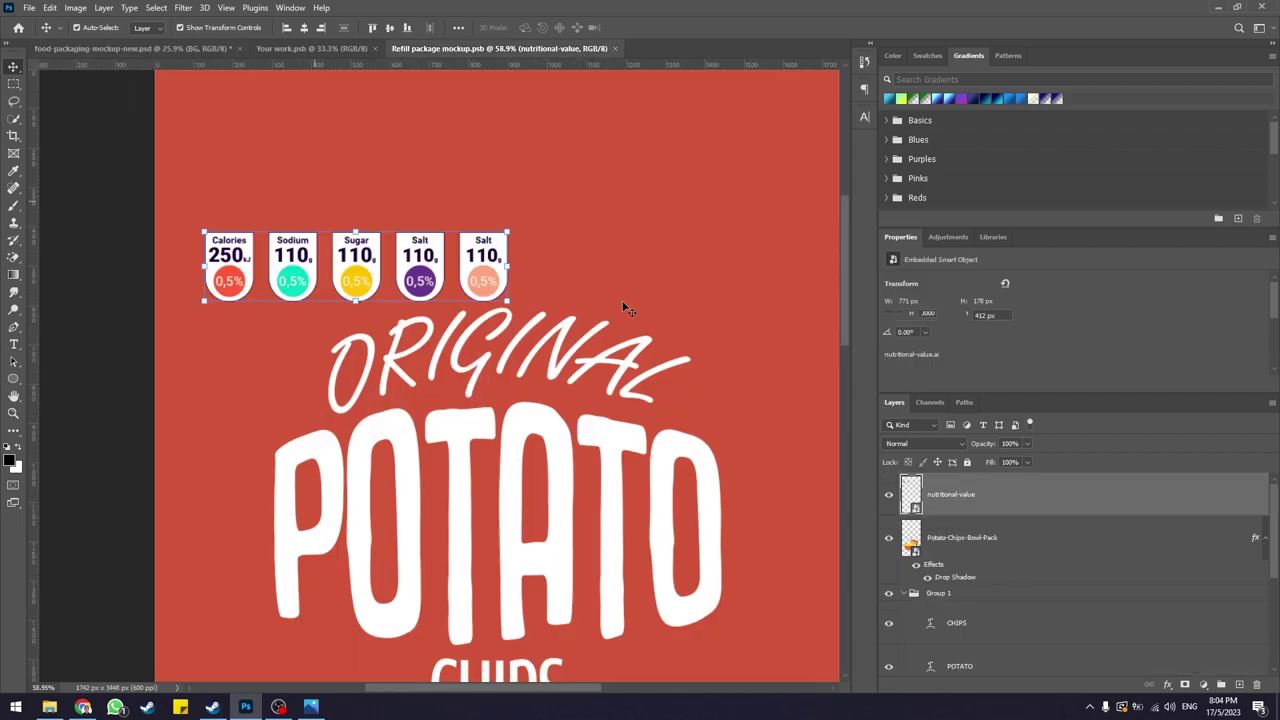
scroll(613, 241, down, 2)
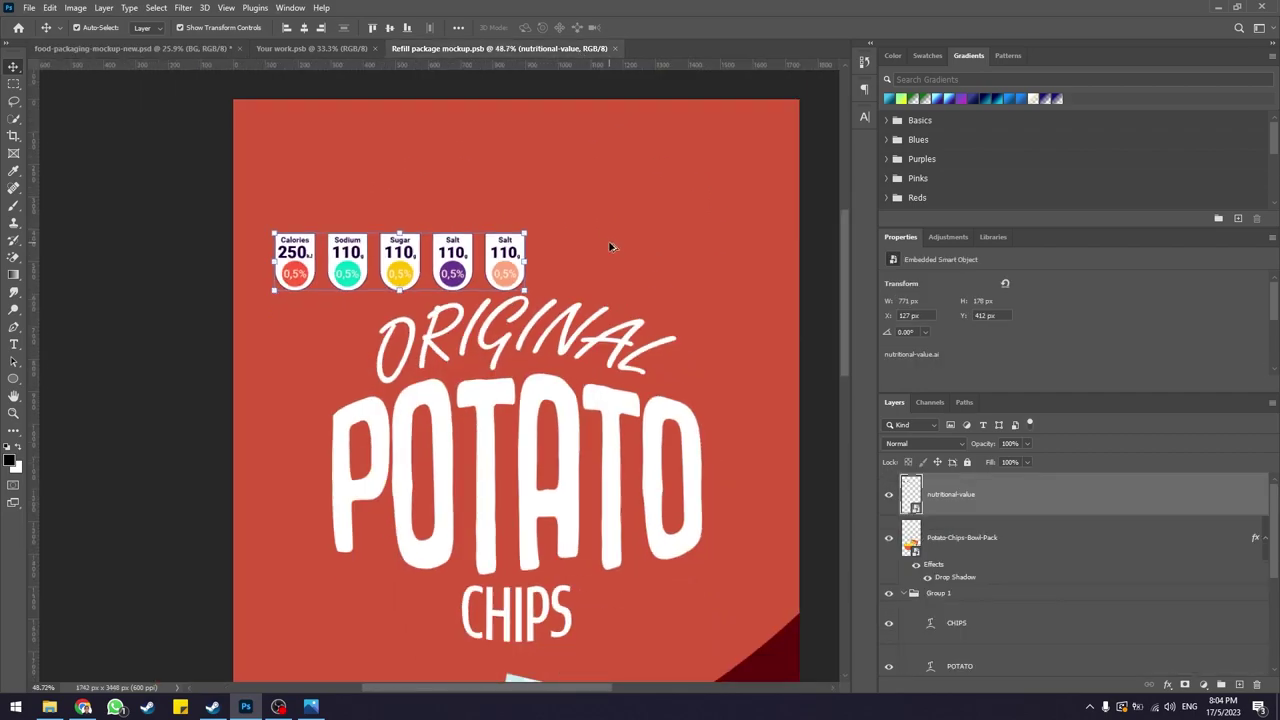
click(814, 118)
drag(774, 236, 660, 266)
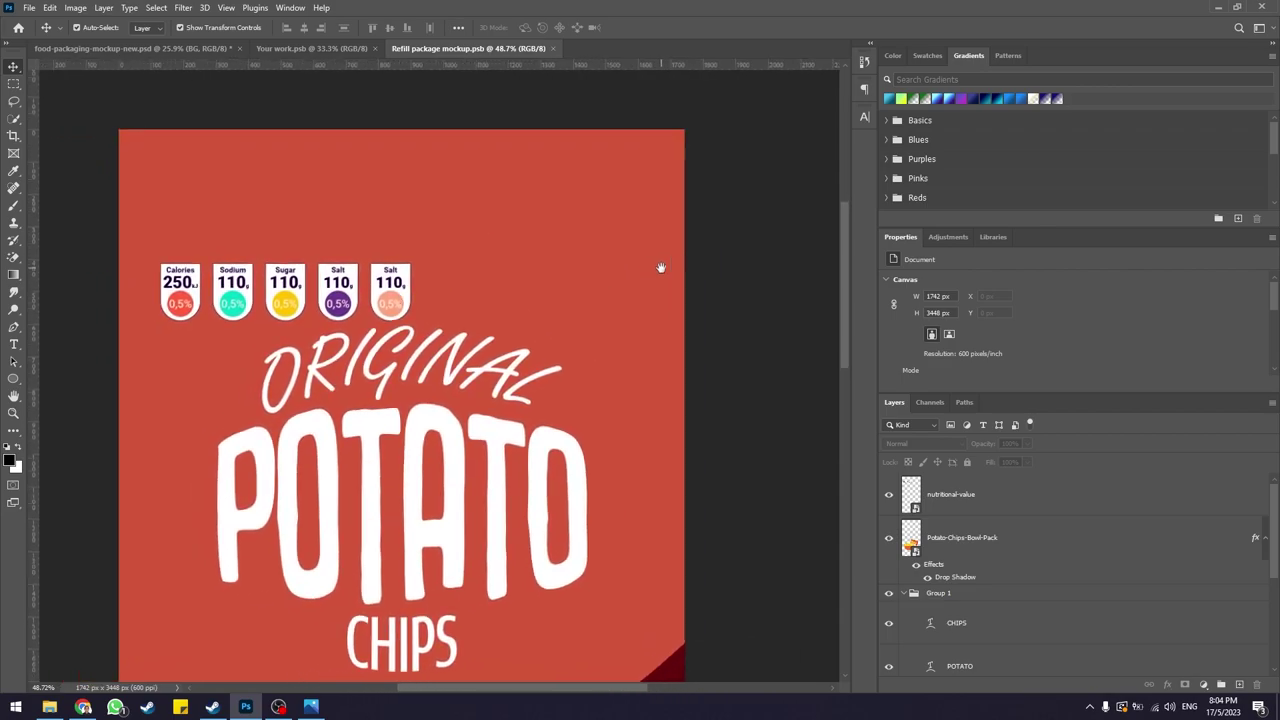
click(16, 380)
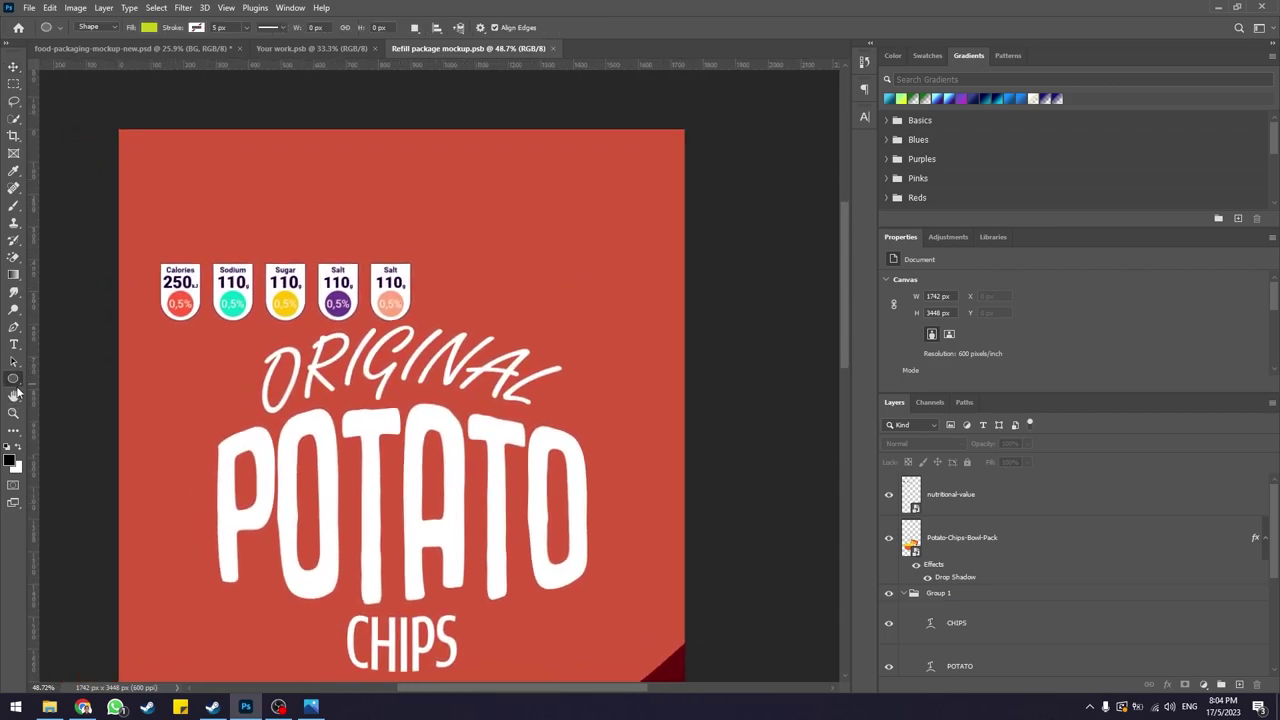
click(311, 707)
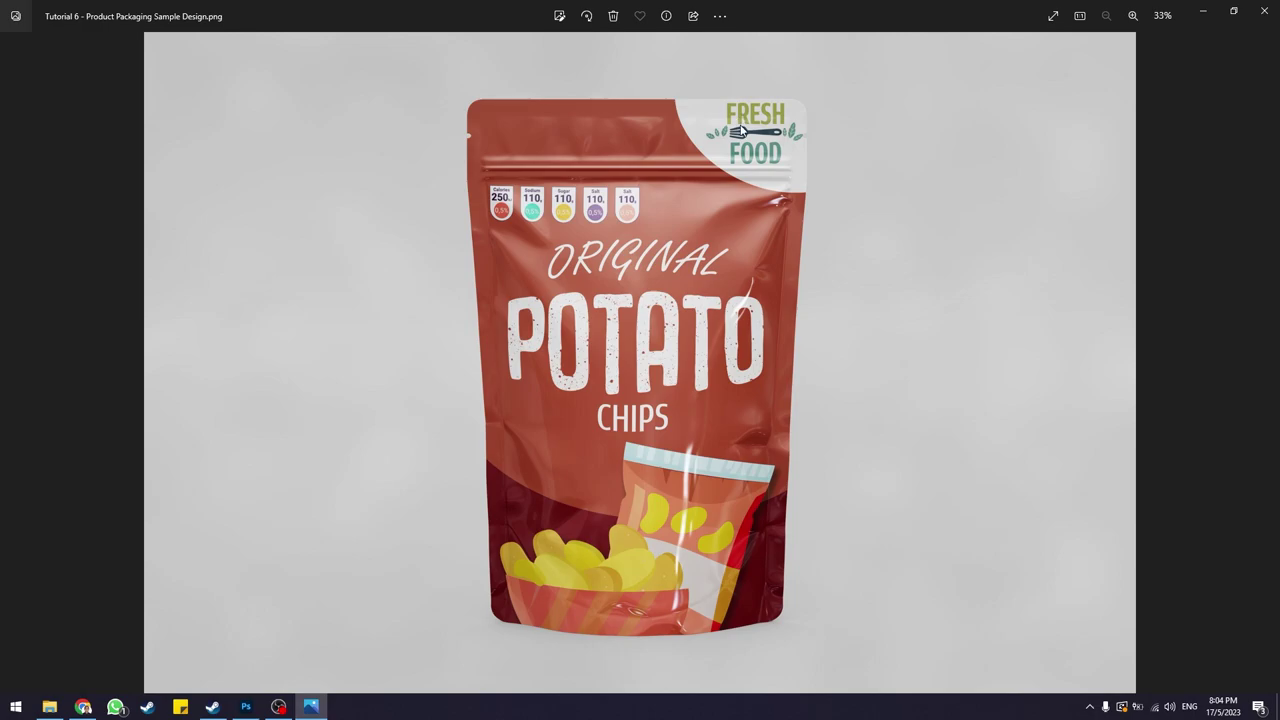
scroll(834, 143, up, 3)
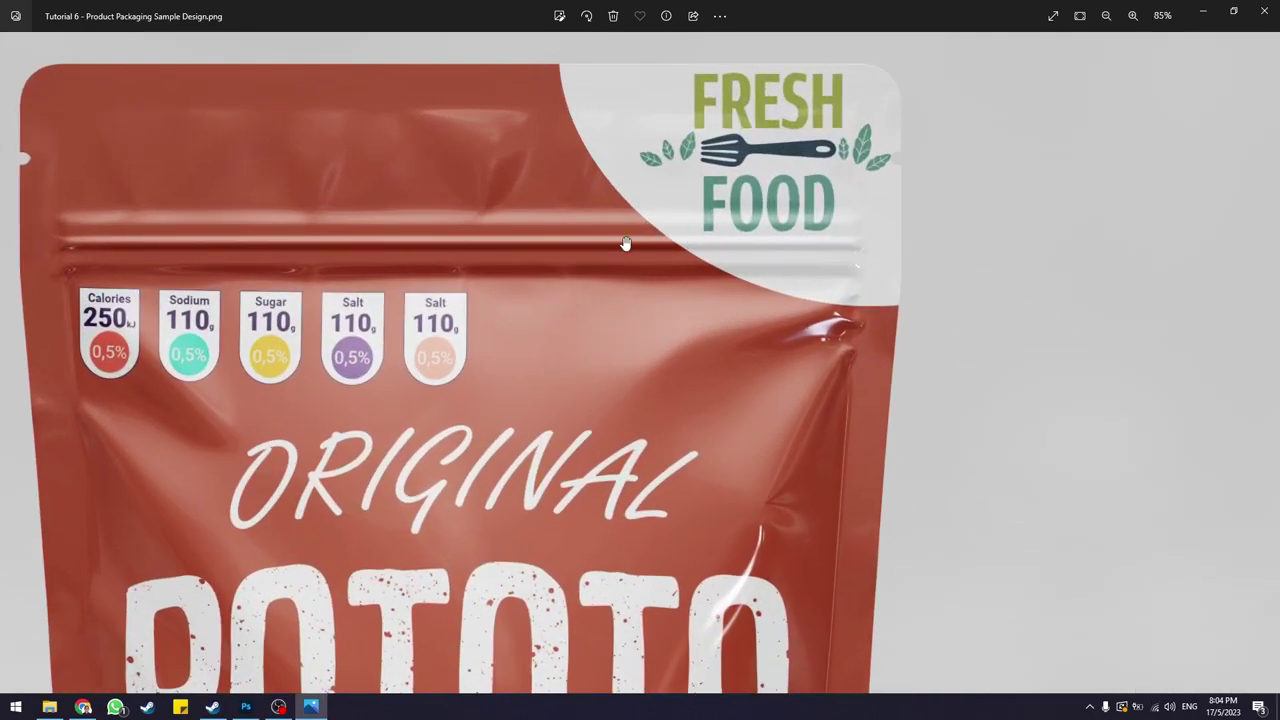
click(245, 707)
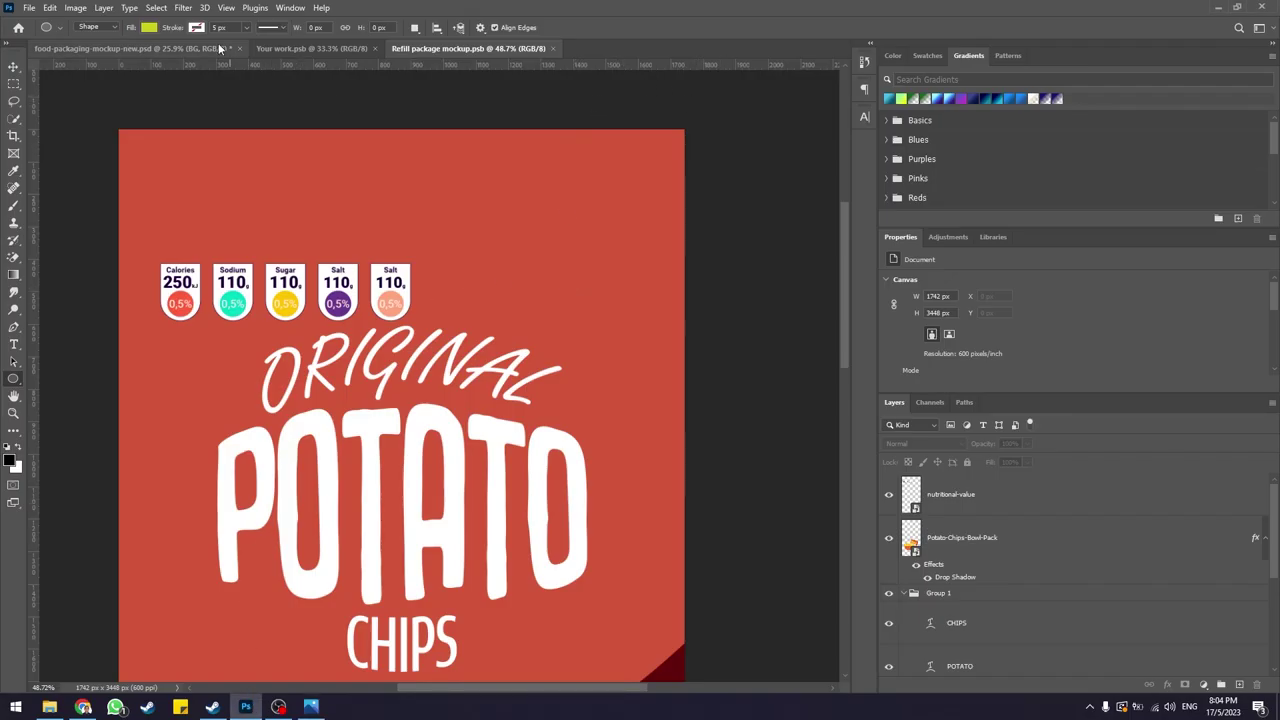
- Set the shape fill to white and draw an ellipse about 886 × 601 px over the label's upper-right corner
click(149, 27)
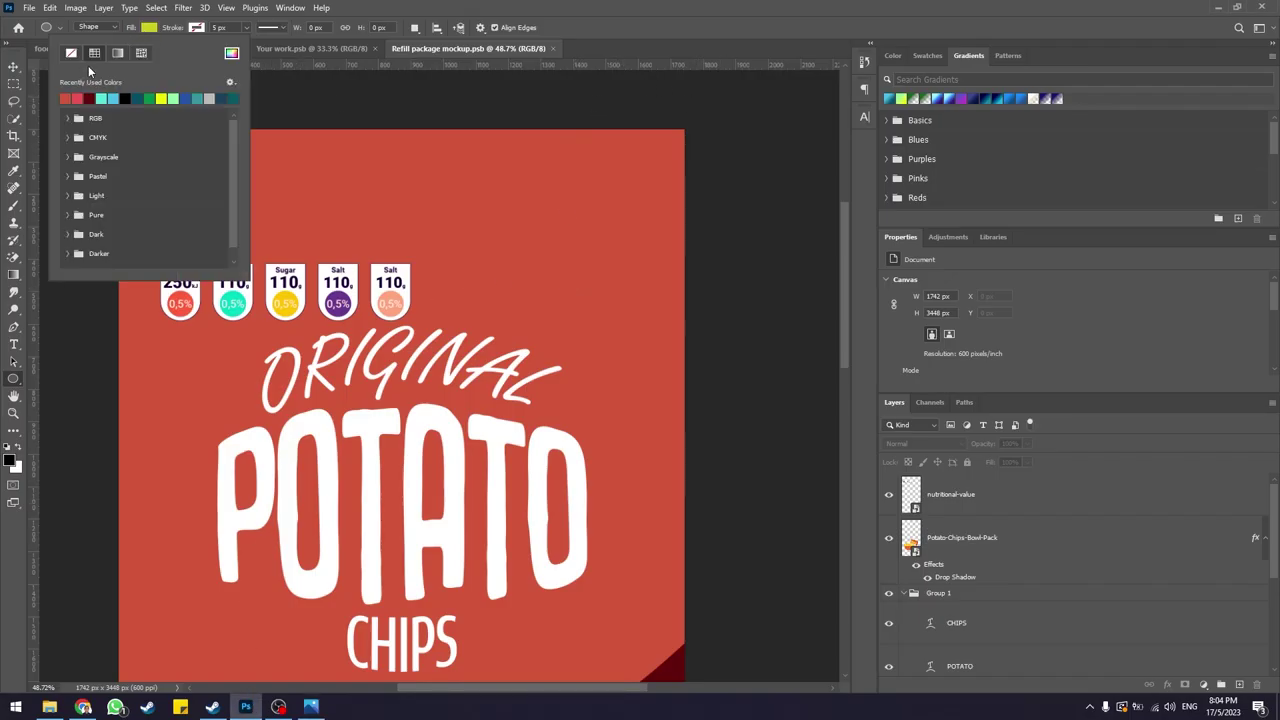
click(231, 52)
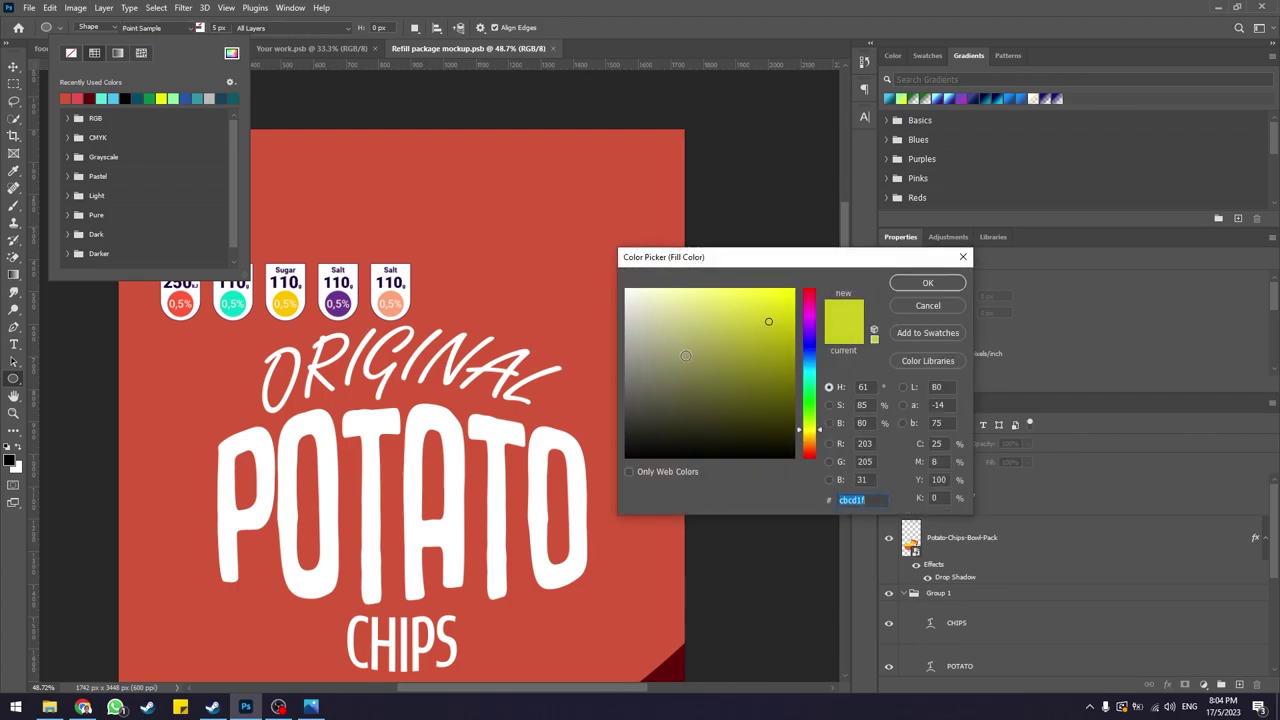
click(928, 283)
drag(704, 110, 414, 301)
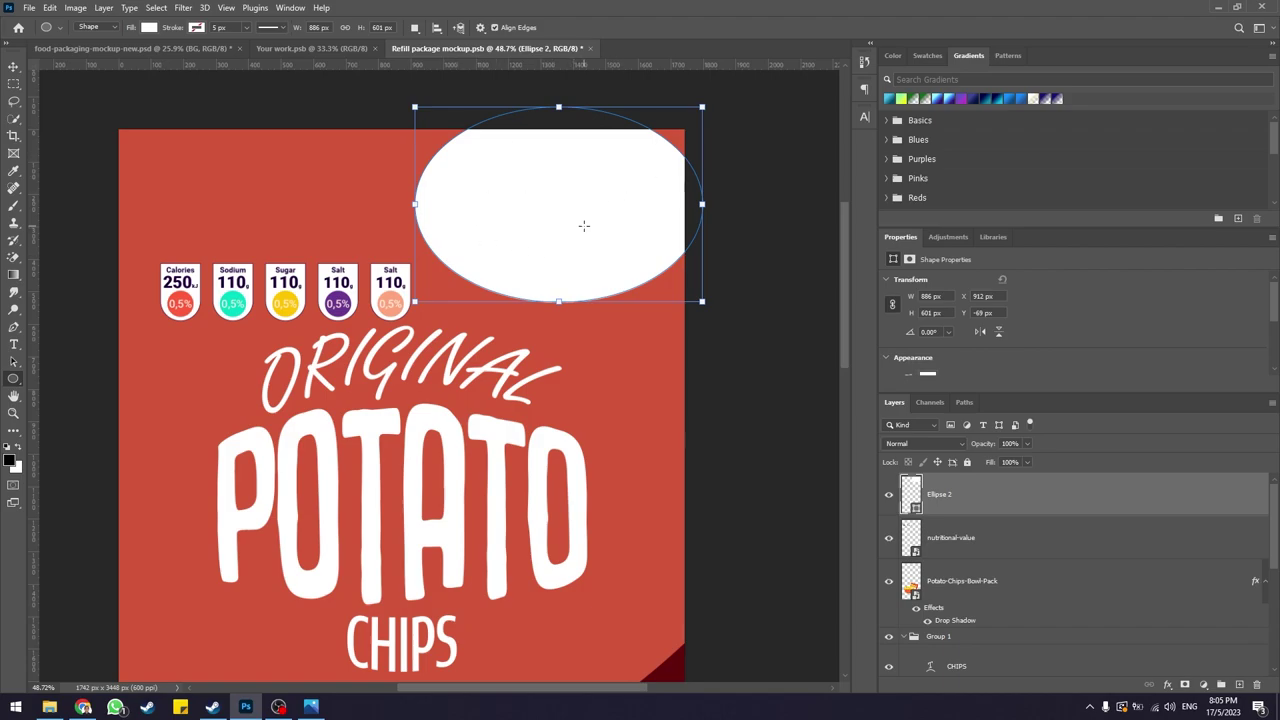
- Move the white ellipse outward and rotate it clockwise so its curve covers the label's upper-right corner
click(14, 66)
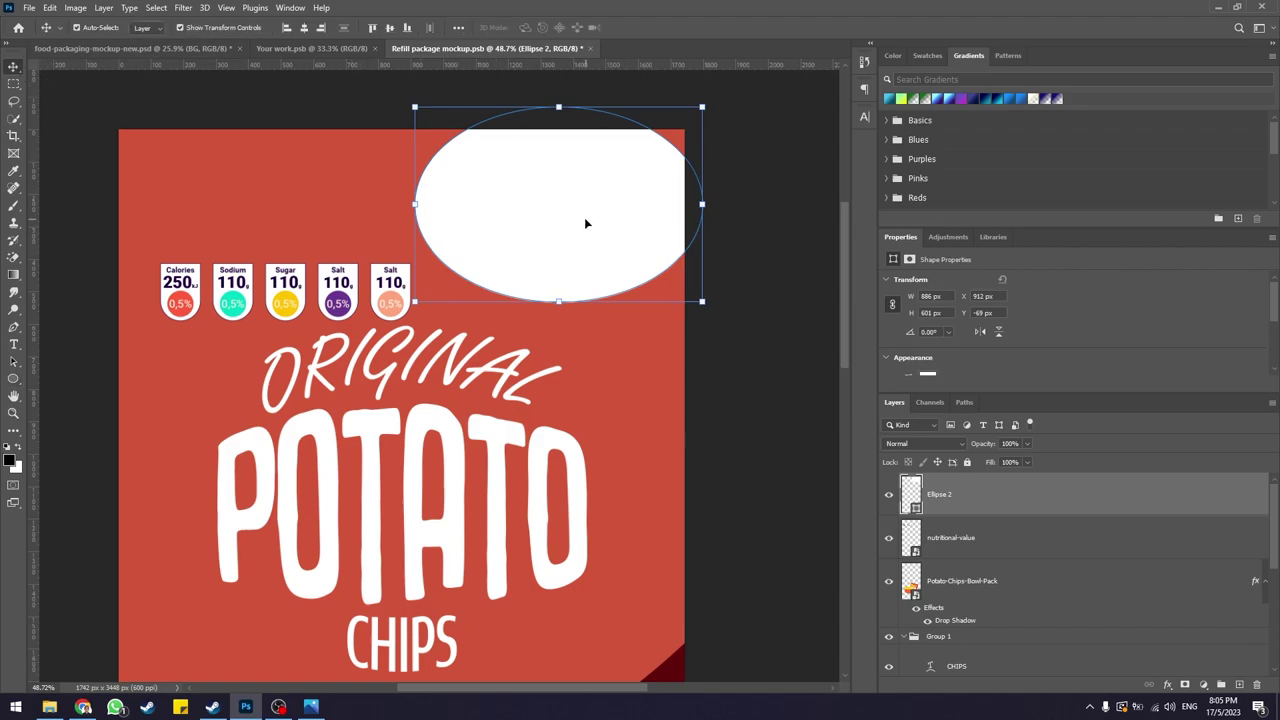
drag(576, 224, 656, 194)
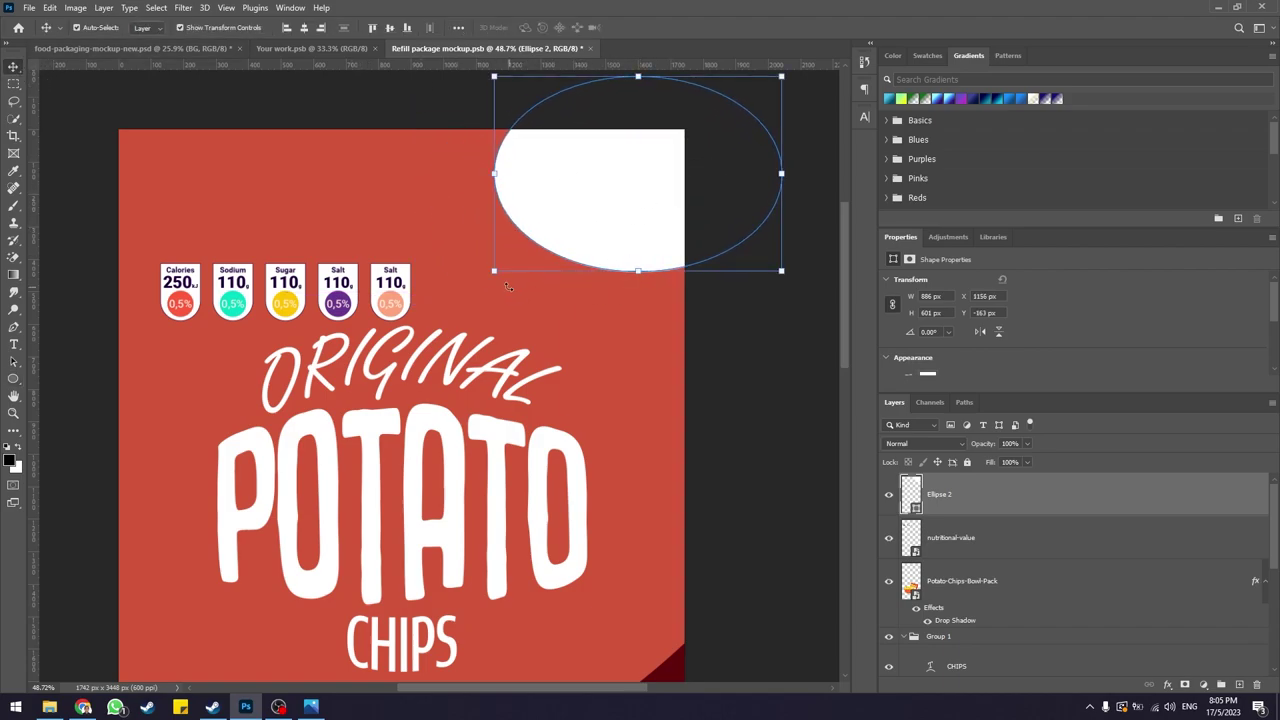
drag(487, 271, 440, 150)
drag(626, 199, 656, 224)
click(660, 28)
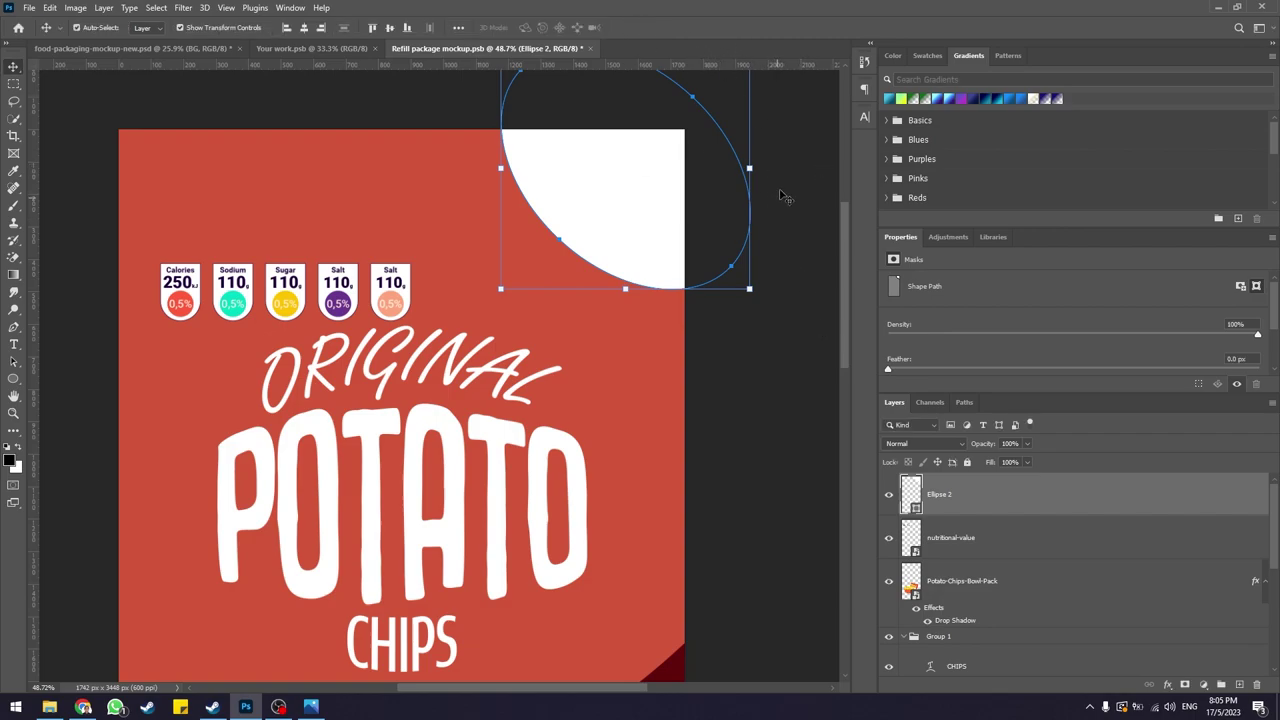
click(740, 140)
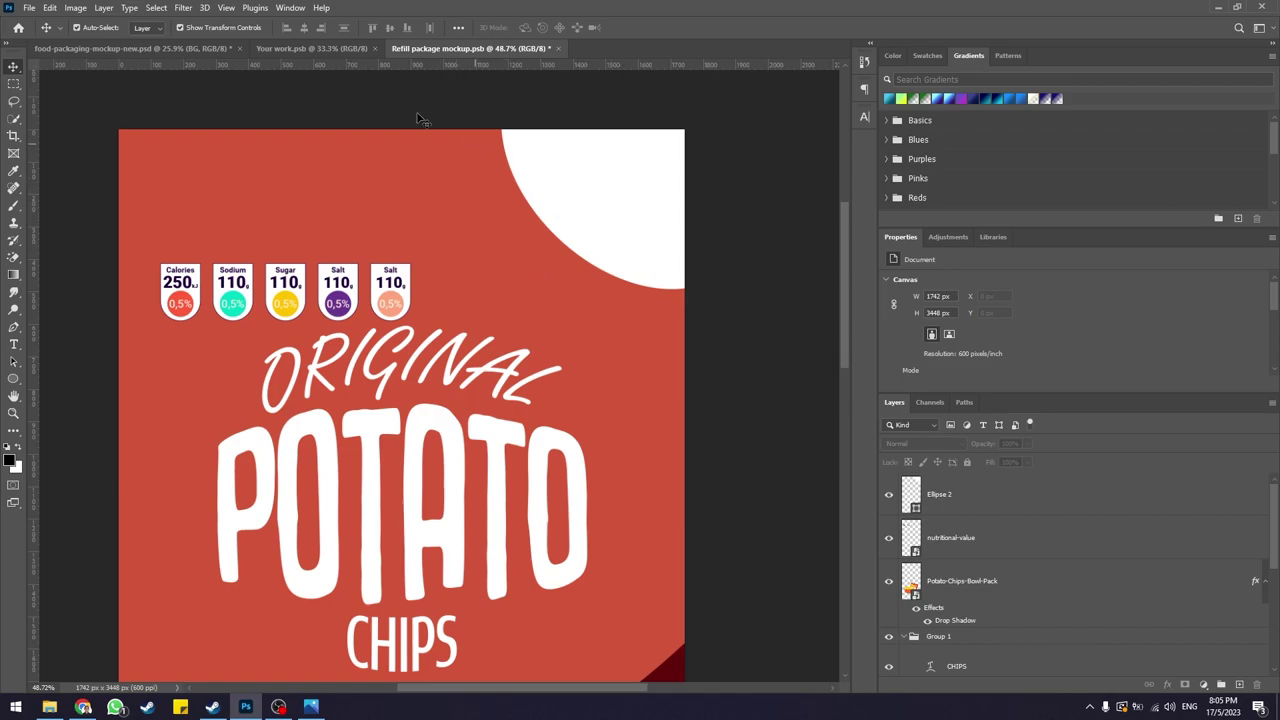
- Place product-logo.ai from the Tutorial 4 Assets folder as an embedded object in the label
click(29, 8)
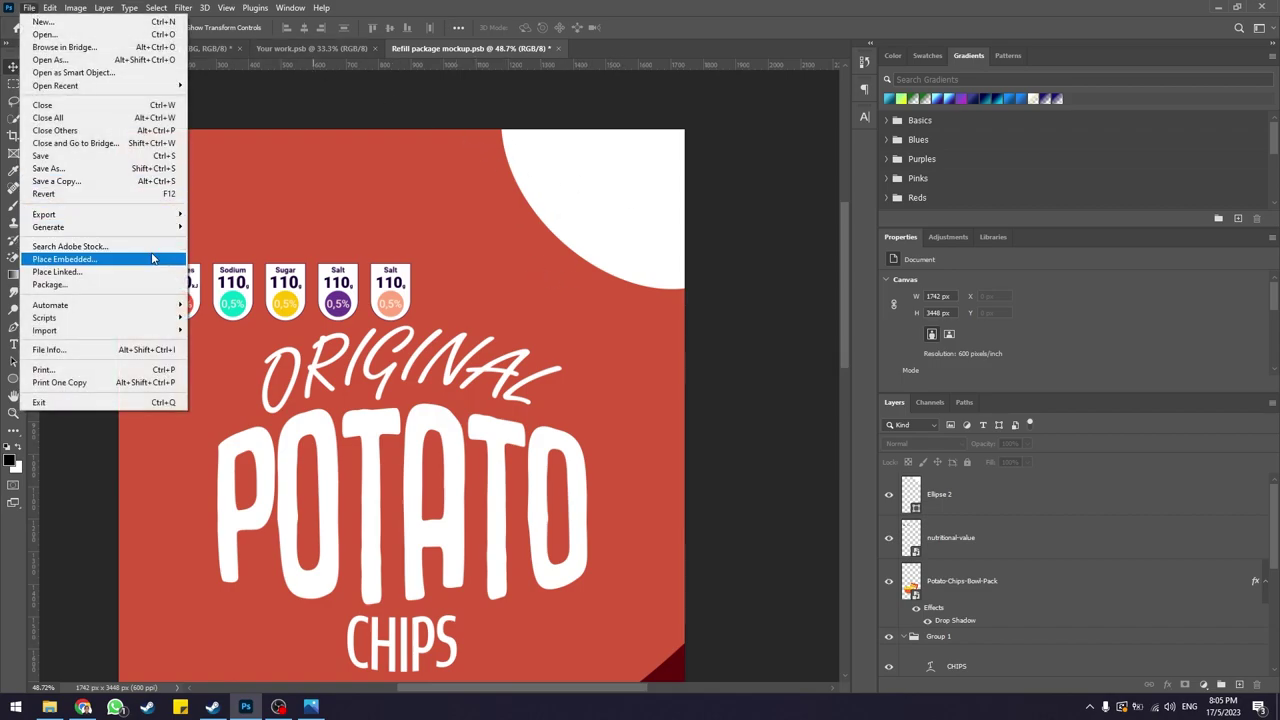
click(70, 257)
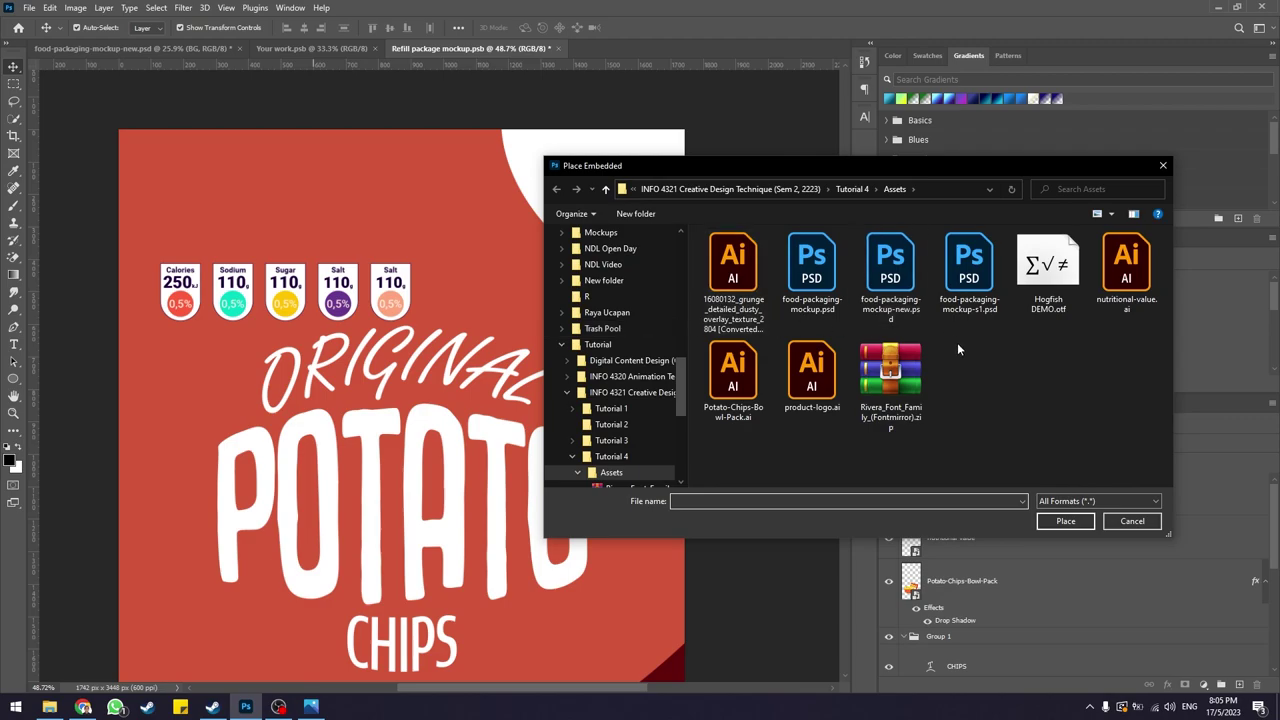
click(812, 375)
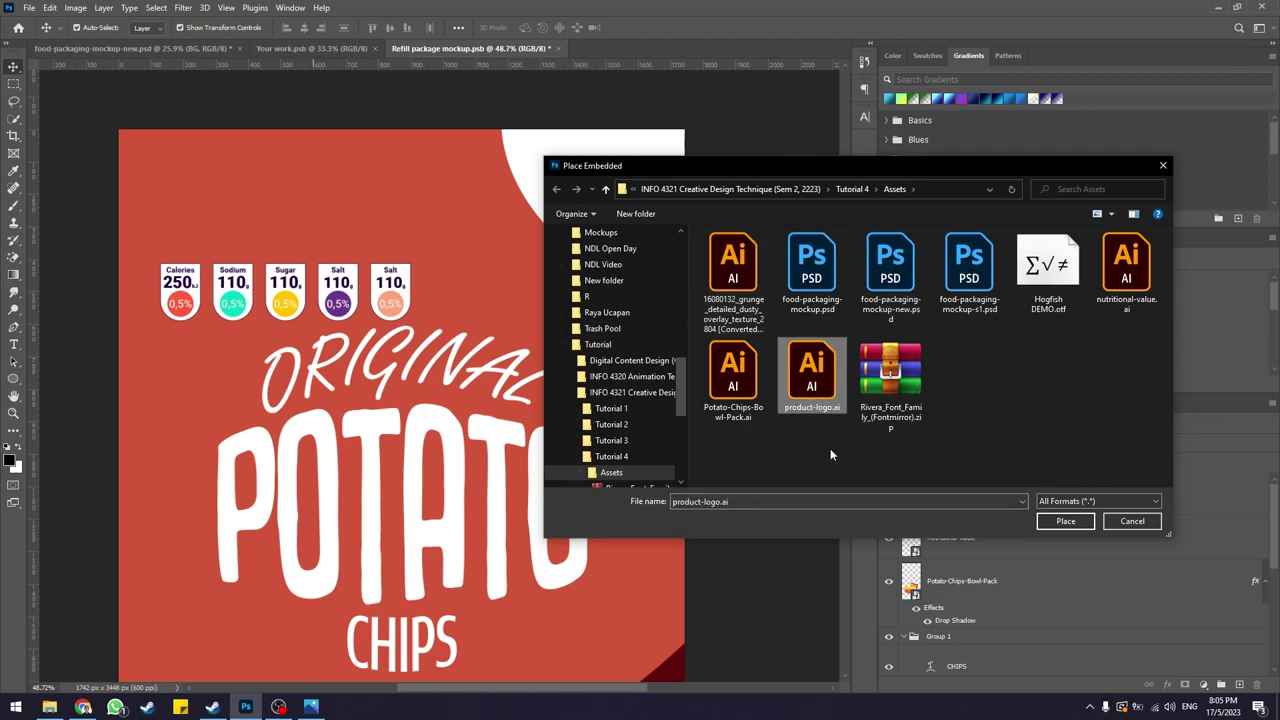
double_click(817, 378)
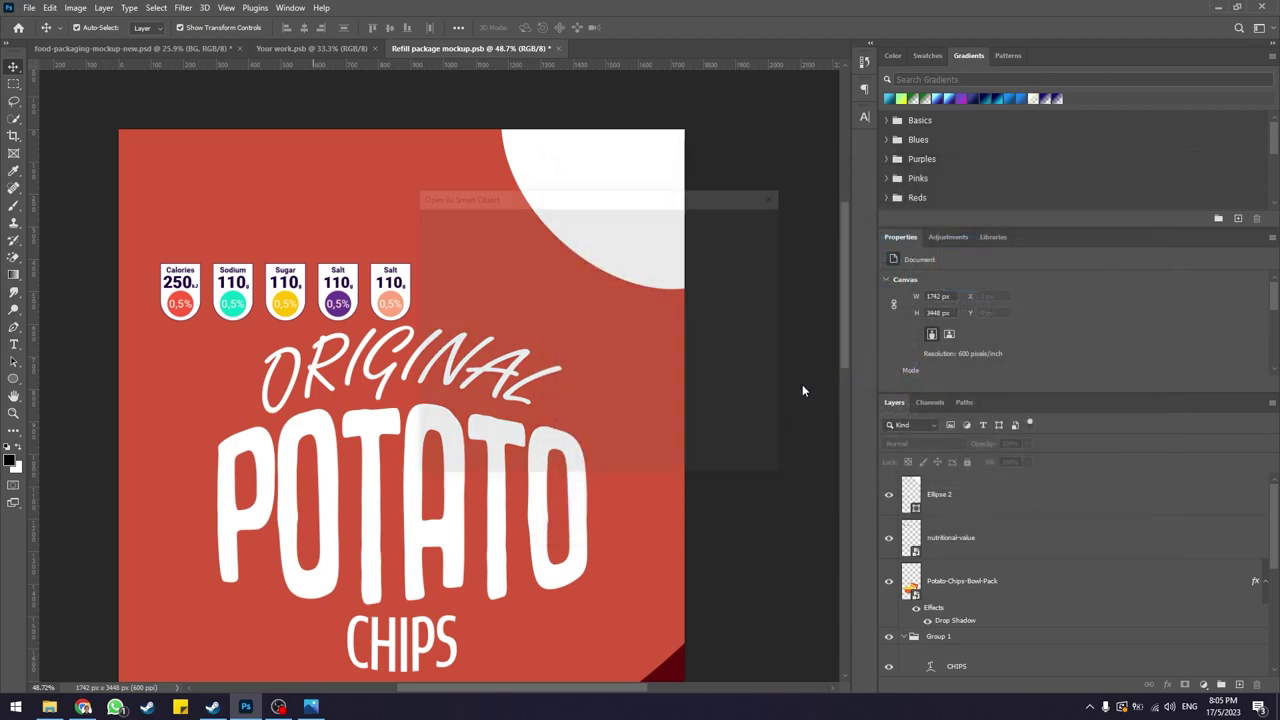
click(724, 463)
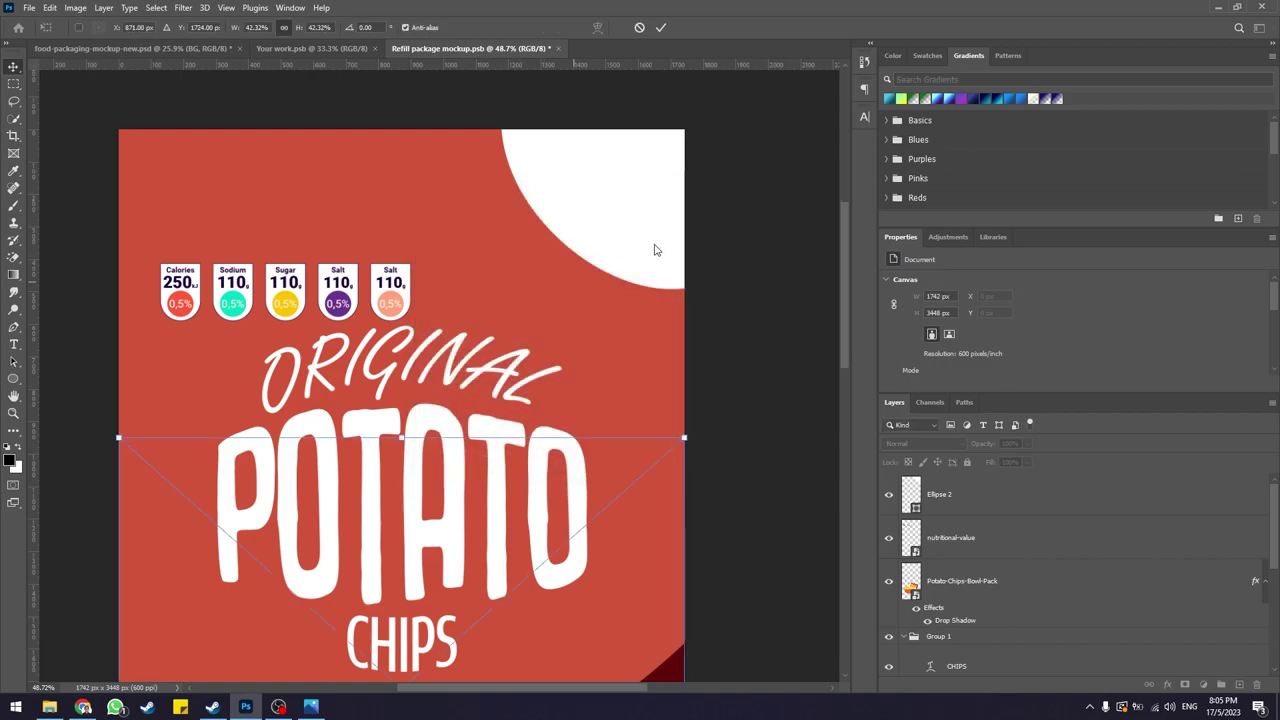
- Scale the Fresh Food logo down and position it inside the white shape in the label's upper-right corner
drag(475, 572, 505, 227)
drag(149, 593, 578, 222)
drag(637, 171, 608, 215)
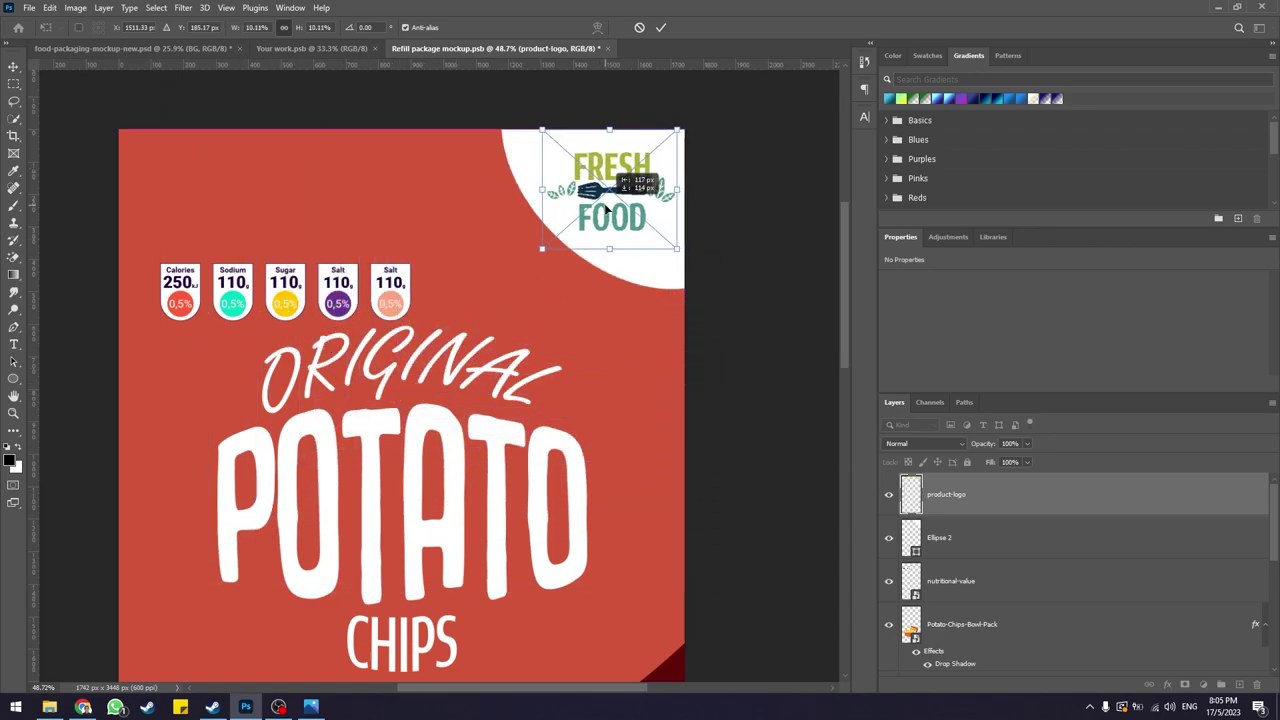
drag(544, 250, 526, 262)
drag(611, 218, 616, 216)
click(660, 27)
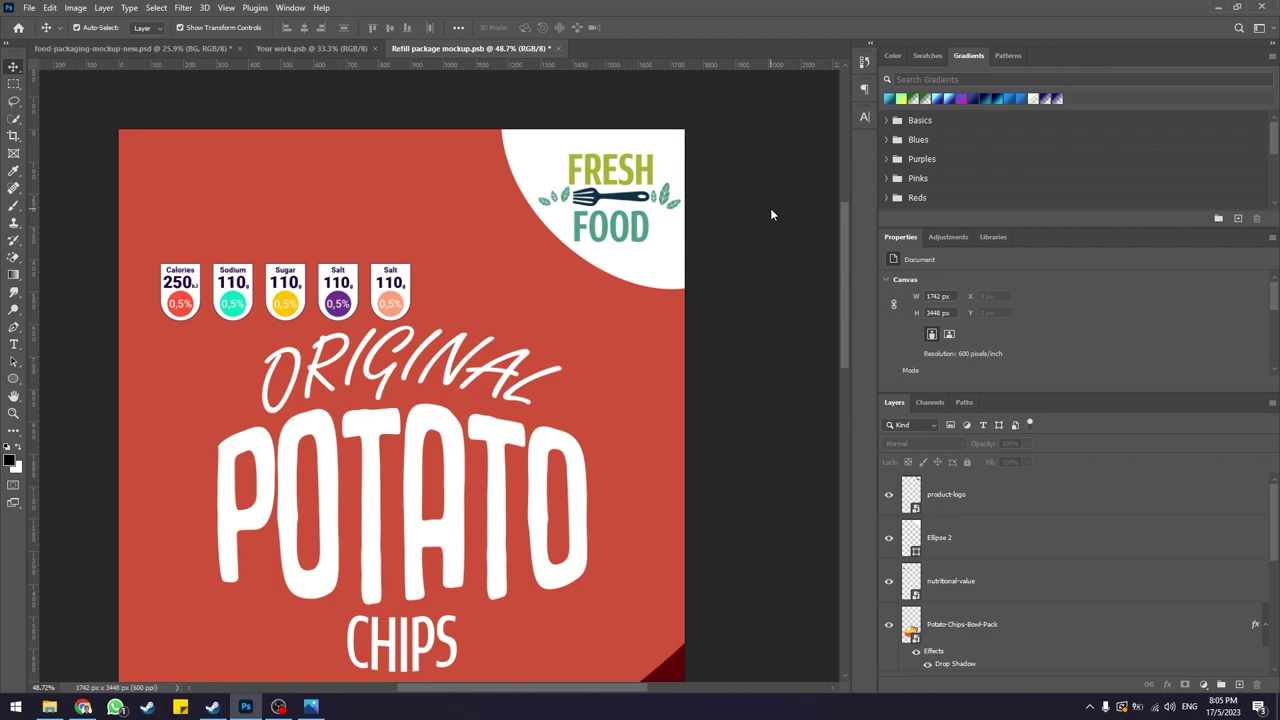
- Save the Refill package mockup and Your work files with the Fresh Food logo added
key(ctrl+s)
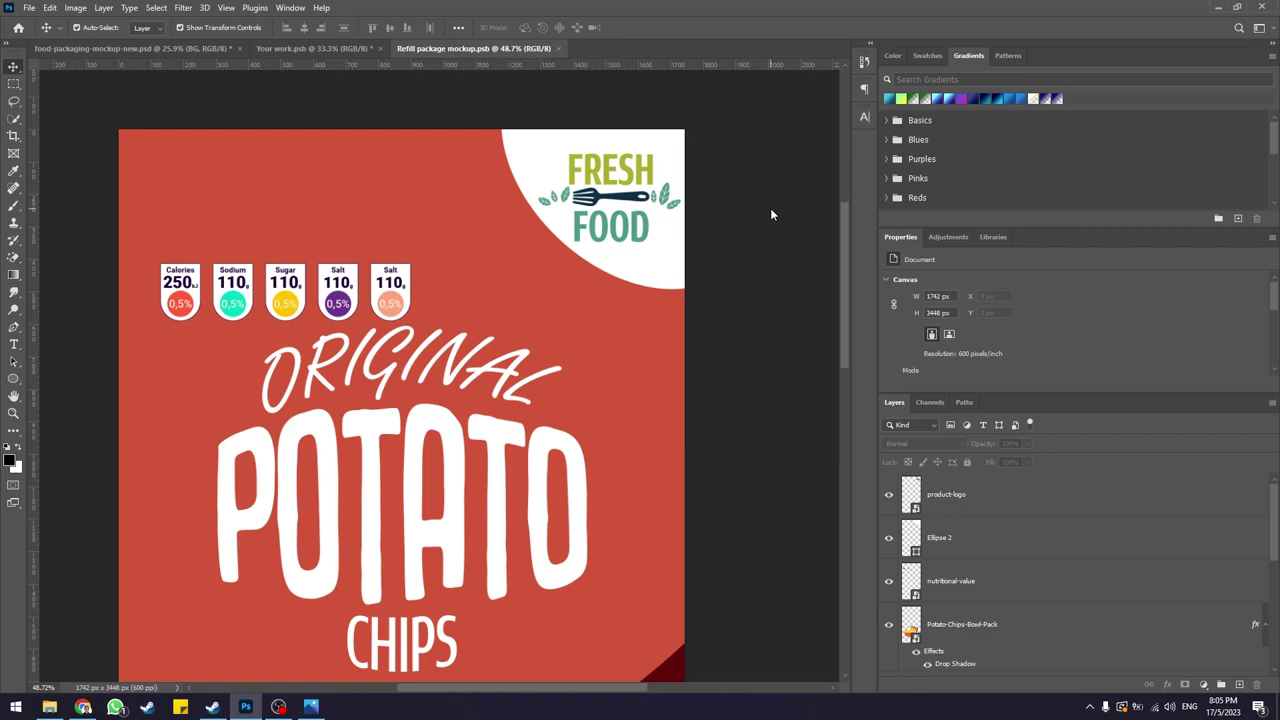
click(339, 52)
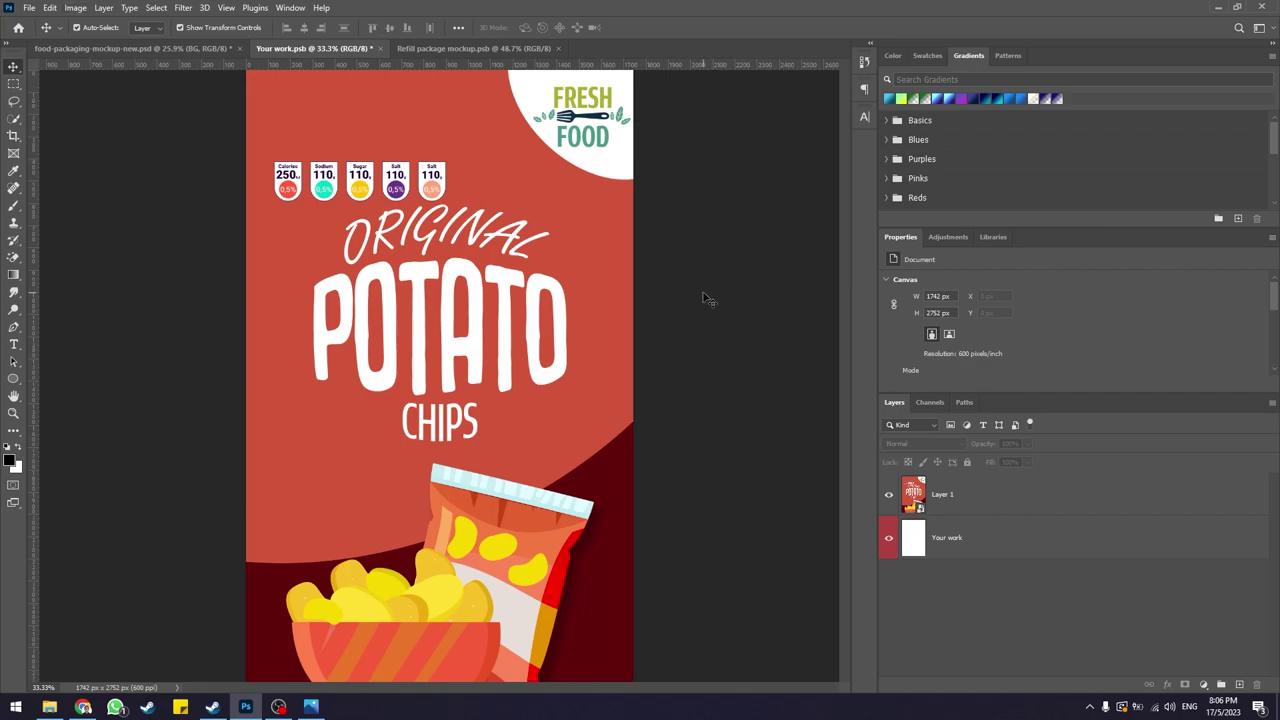
key(ctrl+s)
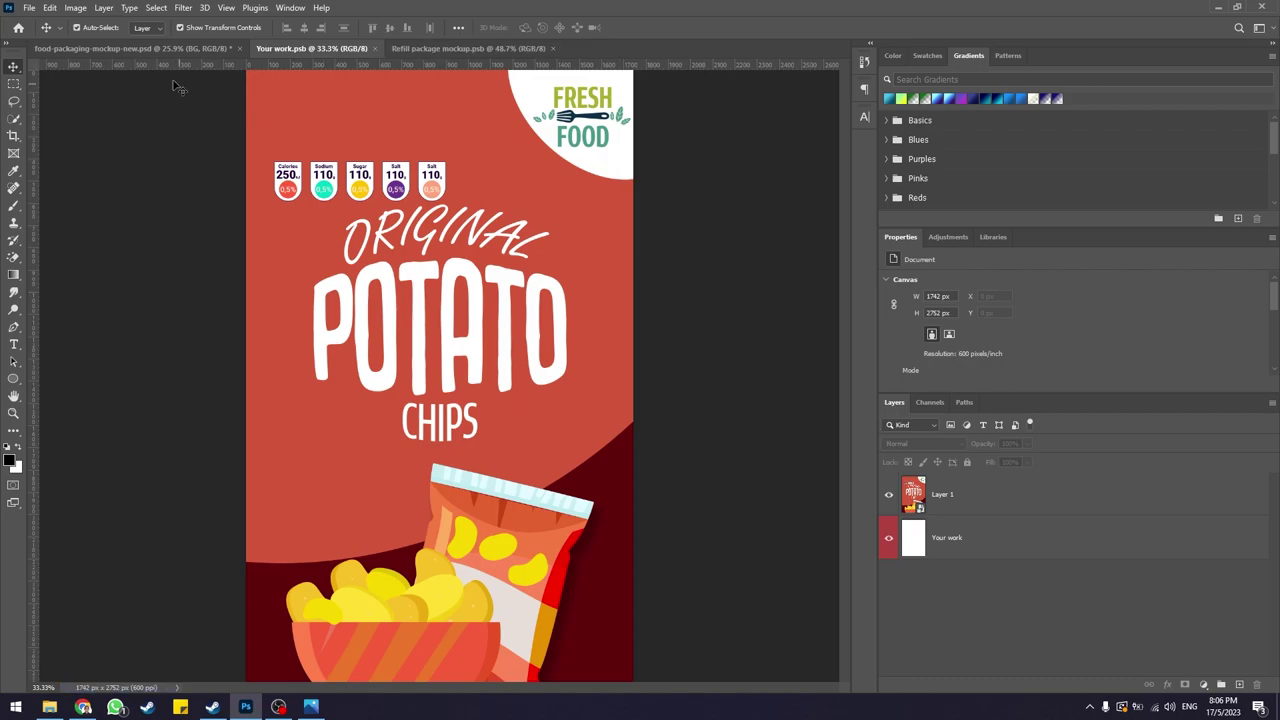
- Inspect the Fresh Food logo corner on the pouch in food-packaging-mockup-new.psd
click(130, 48)
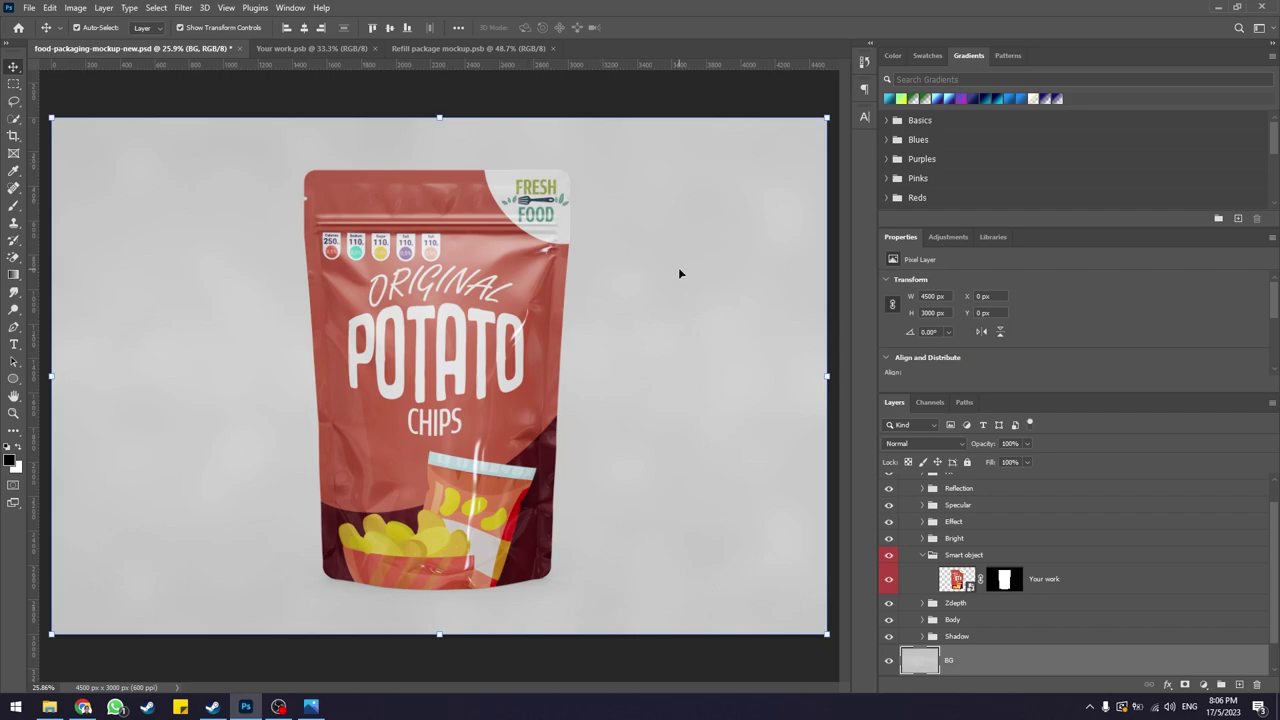
click(696, 106)
scroll(530, 200, up, 3)
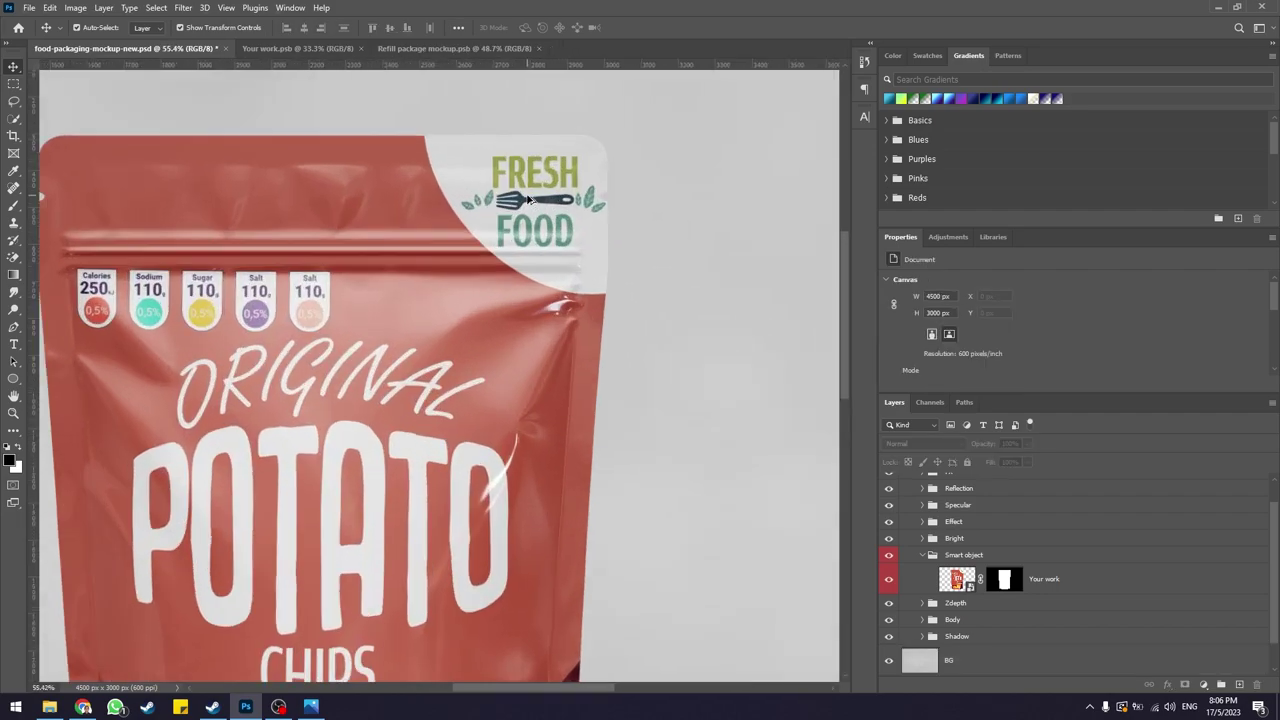
scroll(530, 200, up, 1)
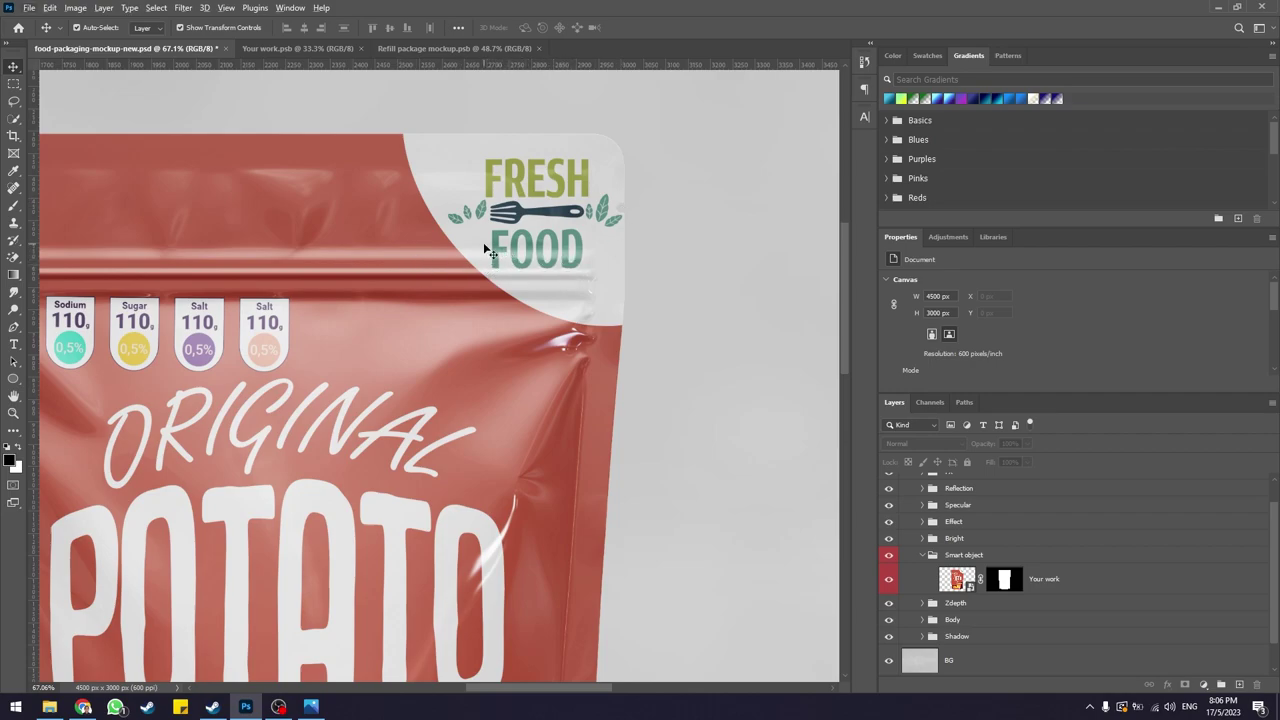
scroll(540, 230, down, 4)
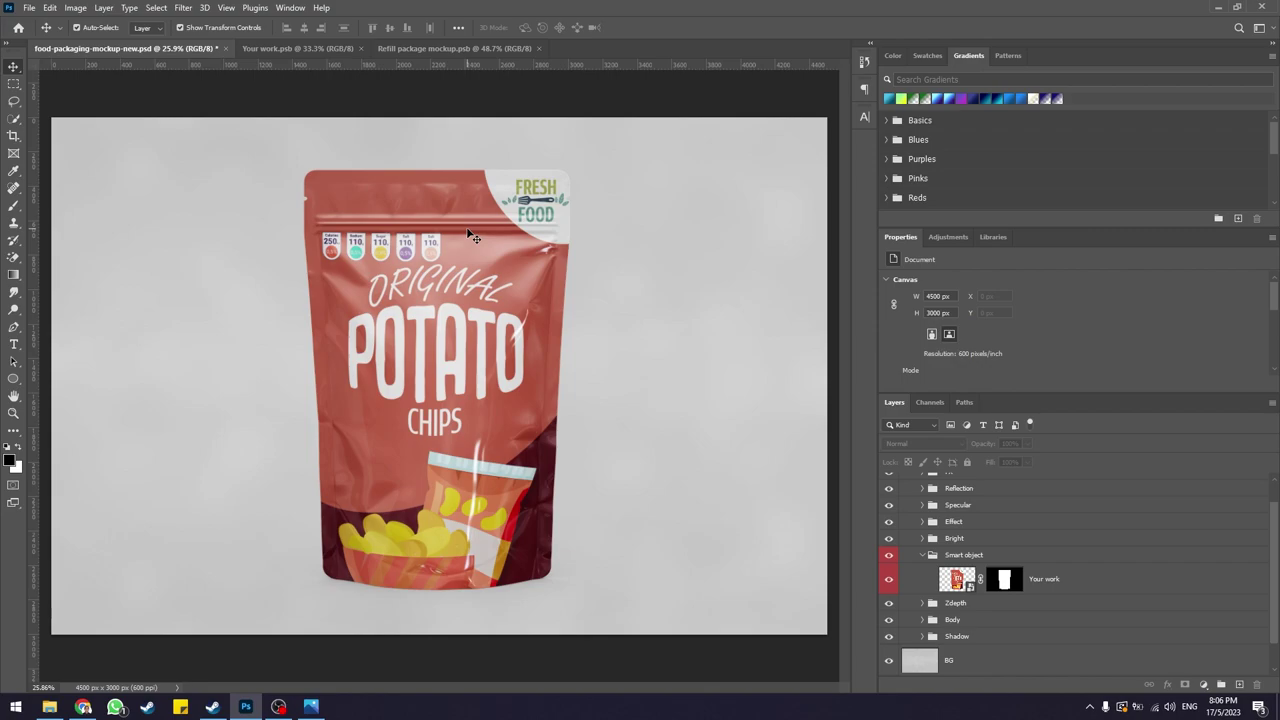
- Examine the texture on the POTATO lettering in the sample design image and return to Photoshop
click(311, 706)
scroll(472, 413, down, 2)
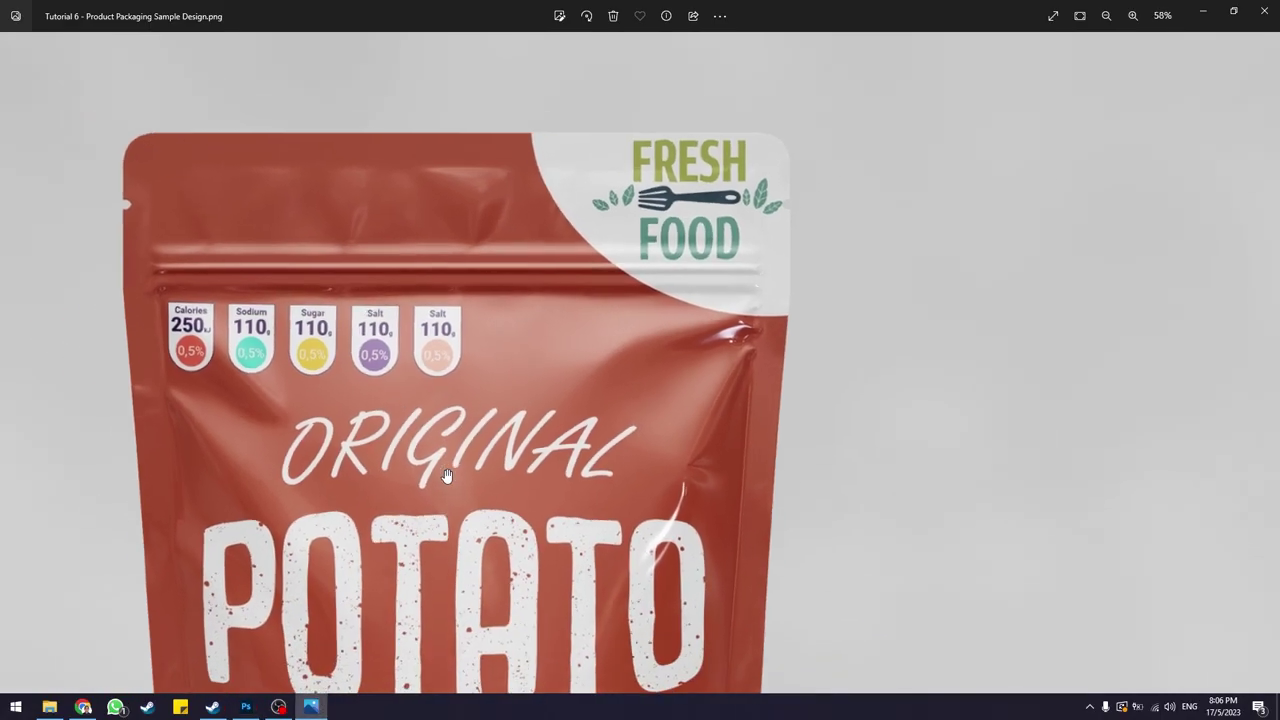
scroll(478, 350, up, 3)
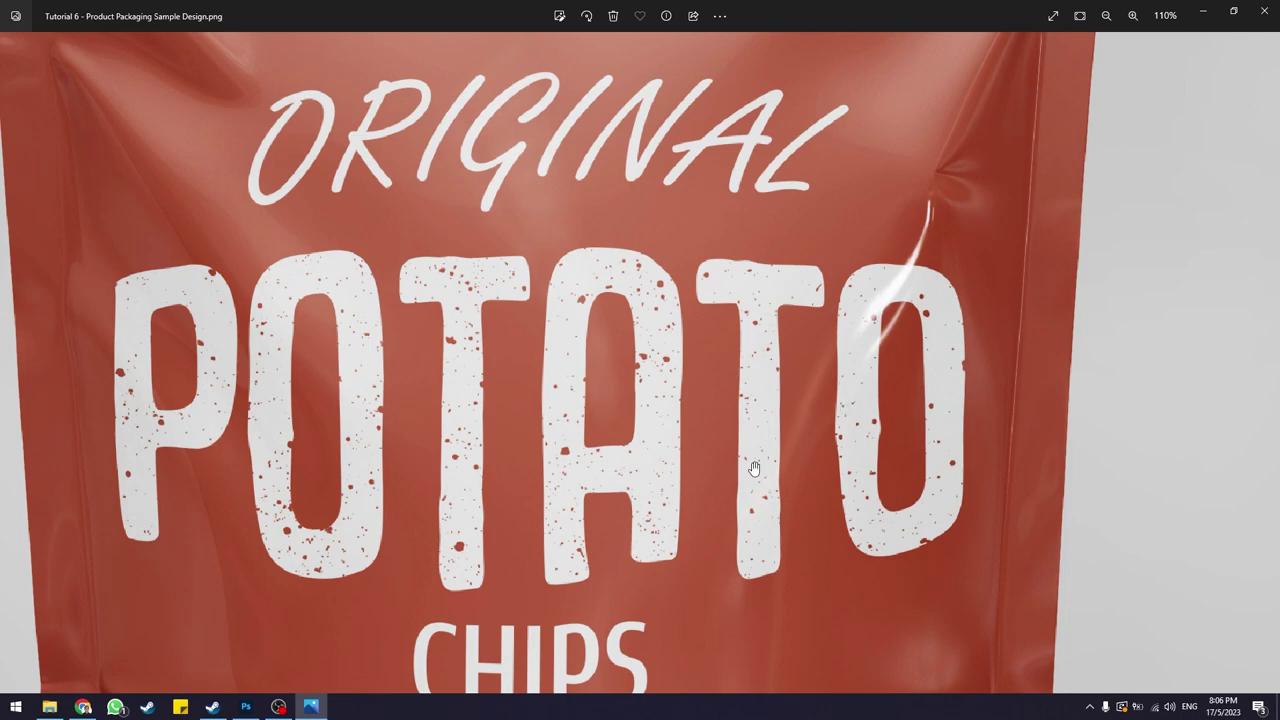
click(245, 707)
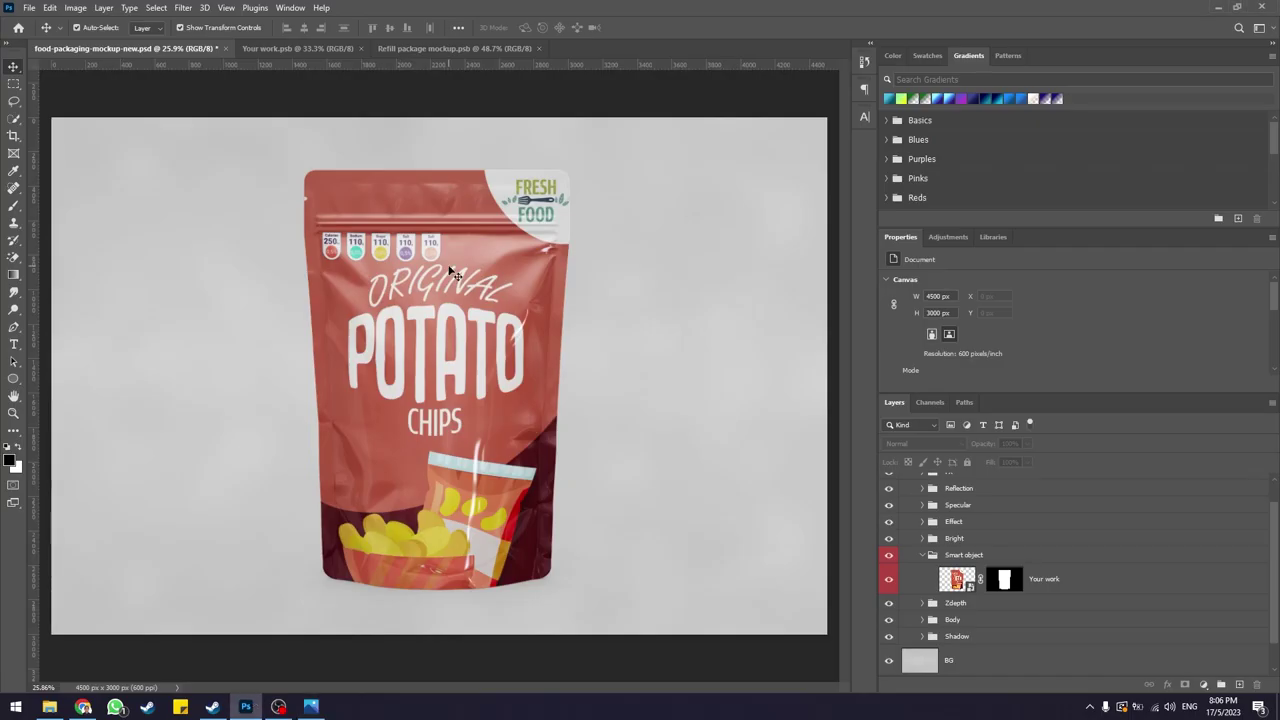
- Place the 16080132_grunge_detailed_dusty_overlay_texture_2804 [Converted].ai file as an embedded object in the Refill package mockup label, cropped to Bounding Box
click(398, 48)
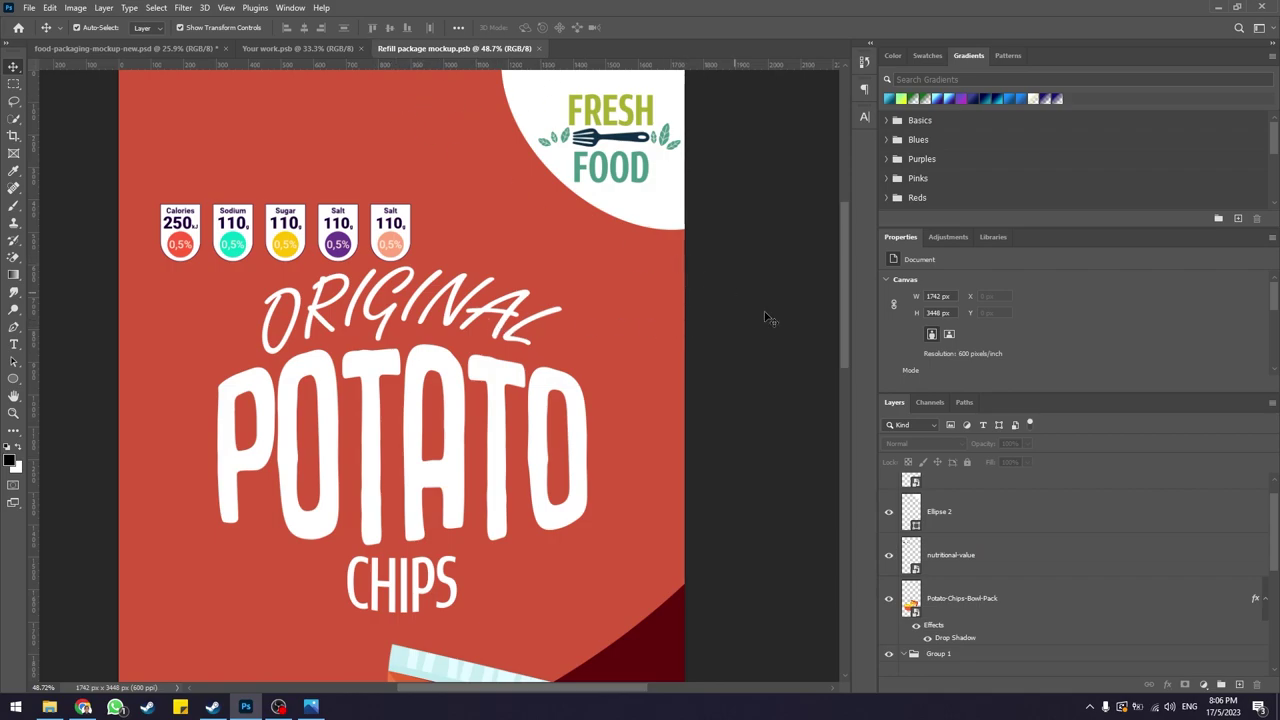
scroll(752, 312, down, 2)
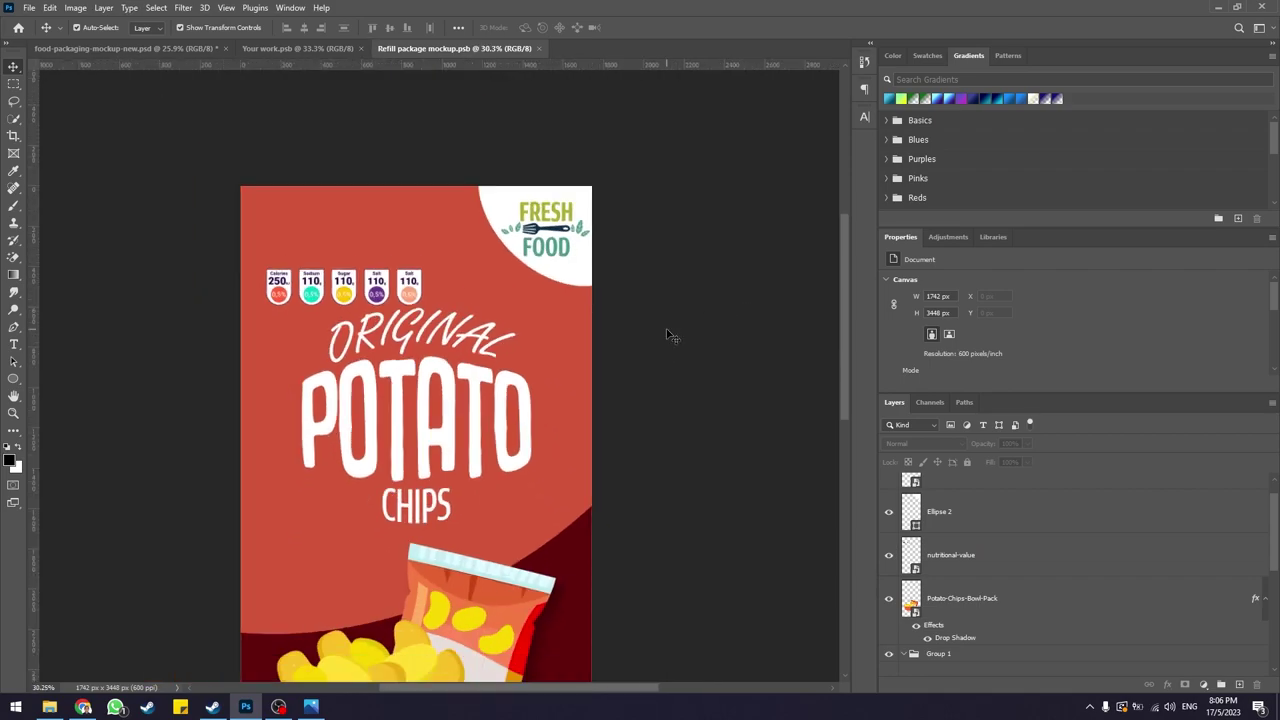
scroll(667, 335, down, 1)
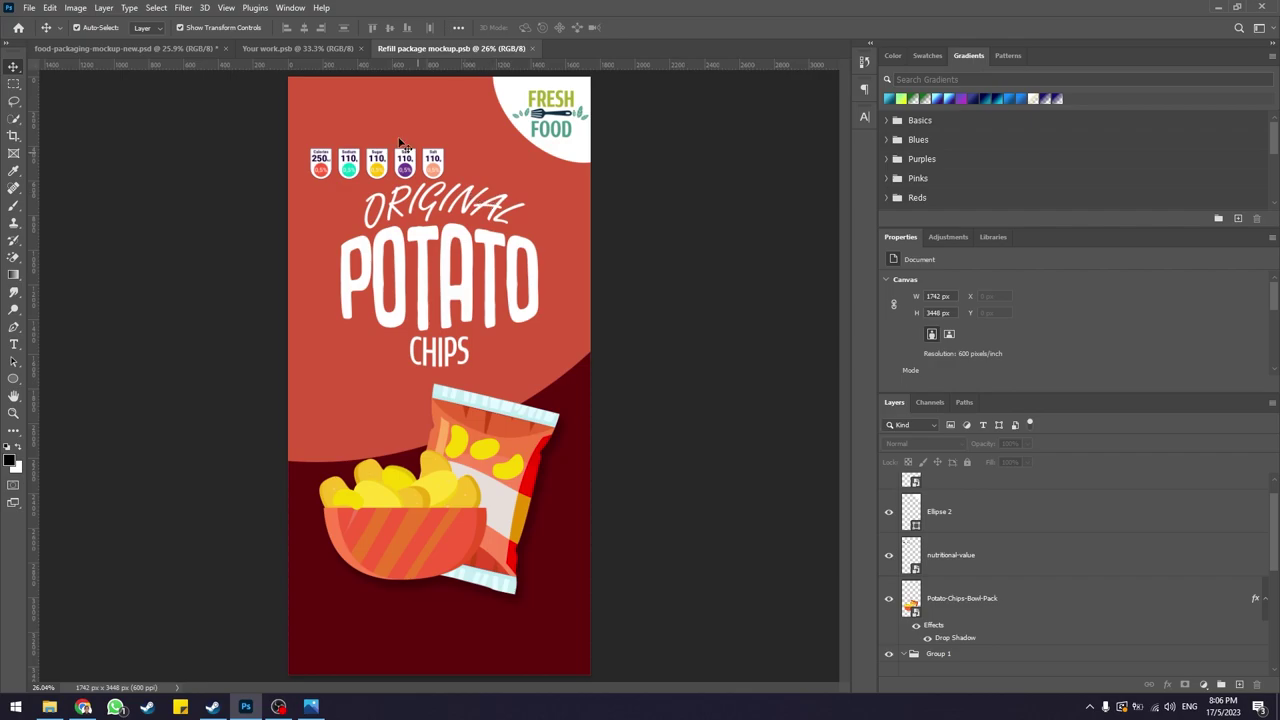
click(33, 8)
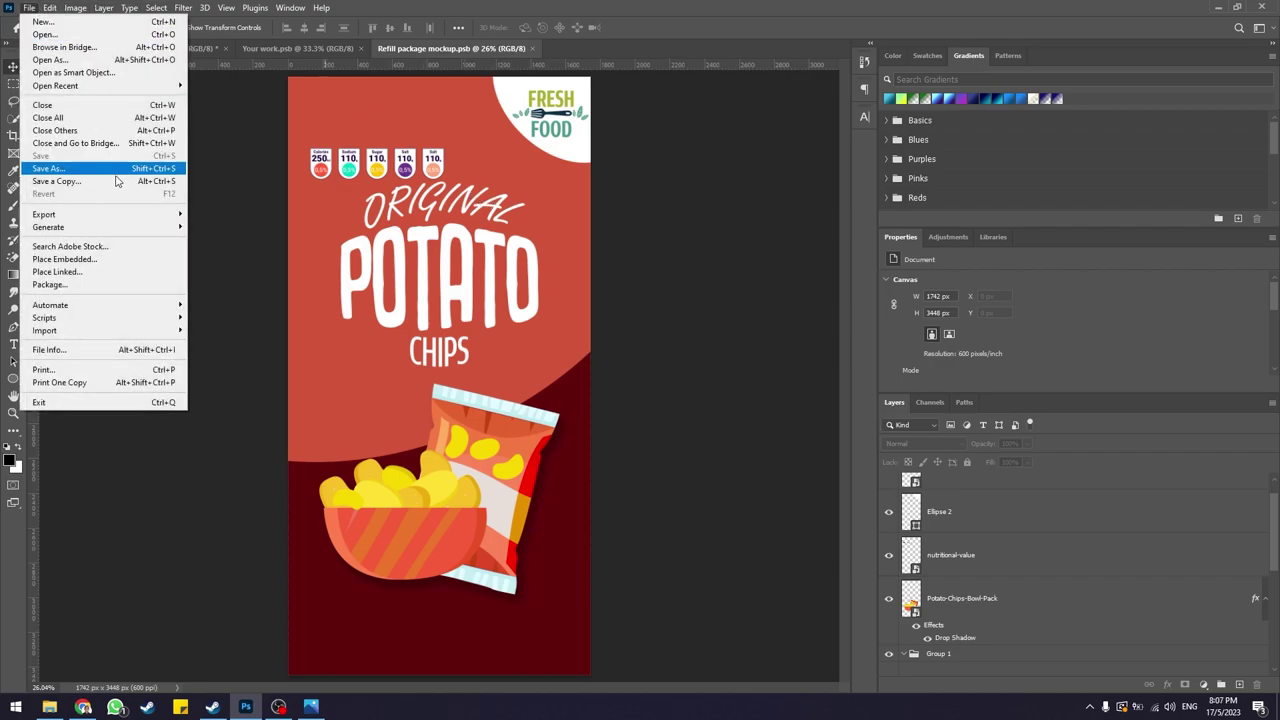
click(119, 259)
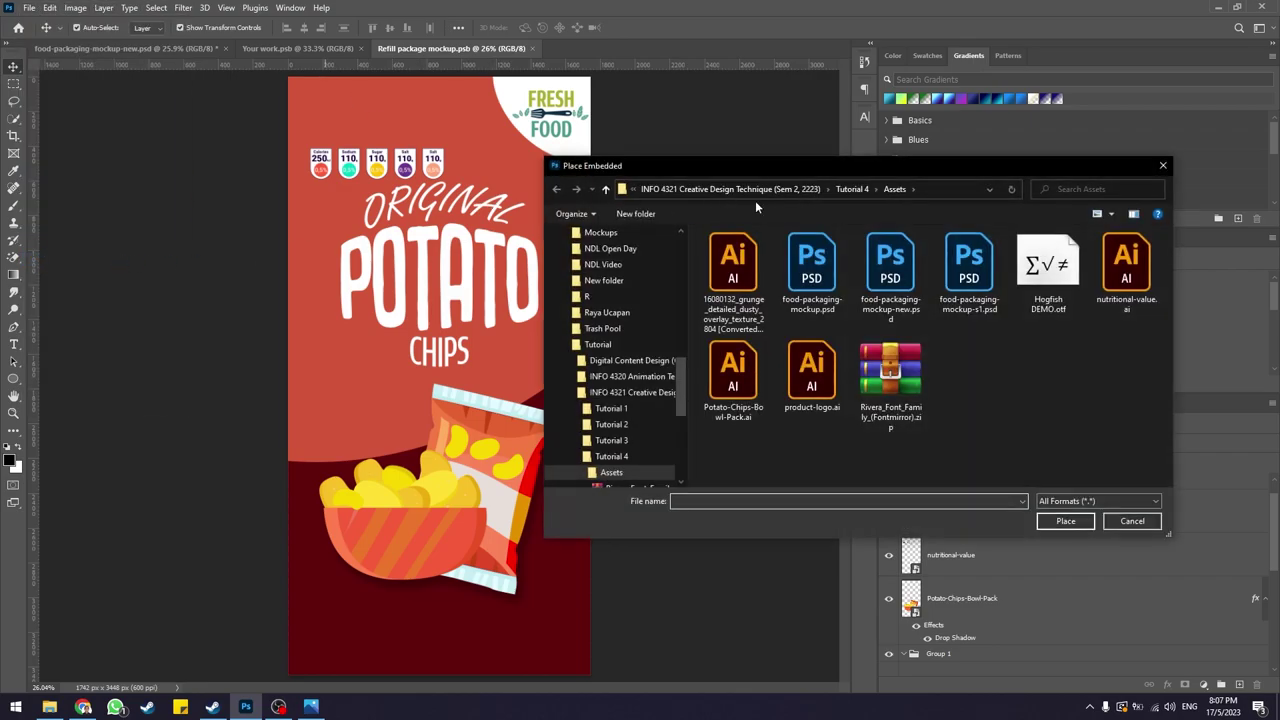
drag(765, 167, 585, 160)
click(563, 303)
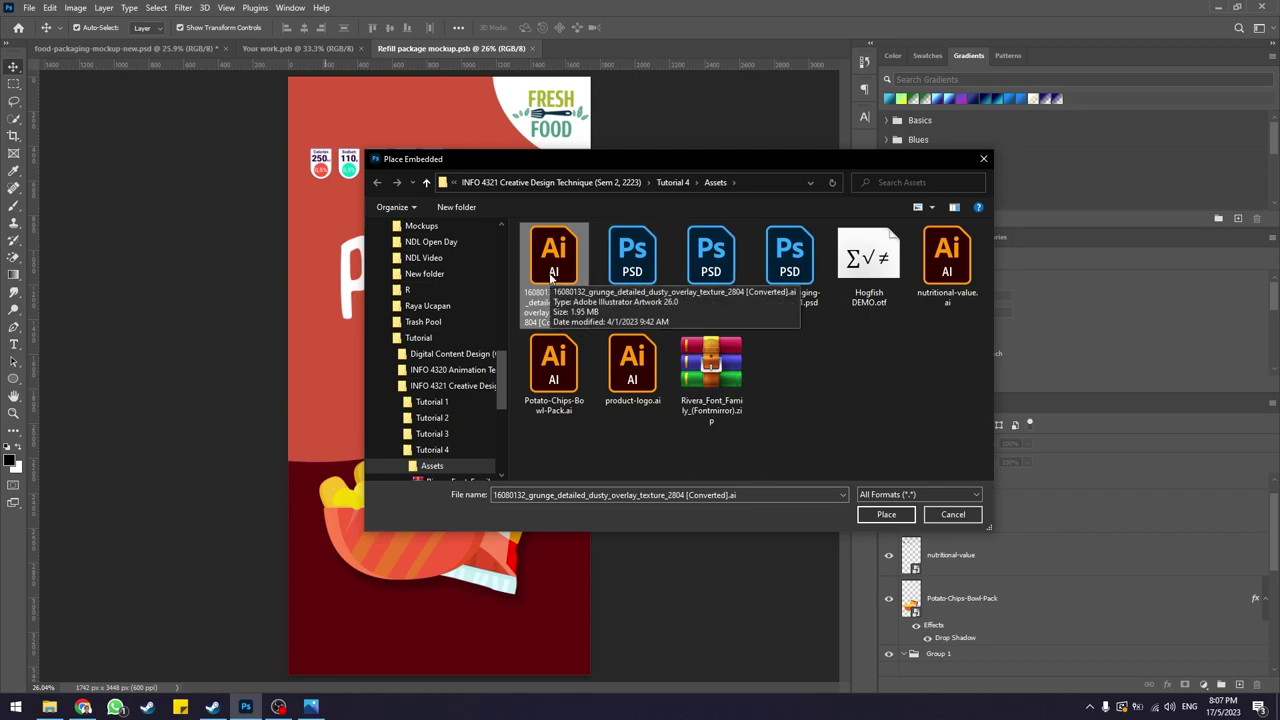
double_click(552, 278)
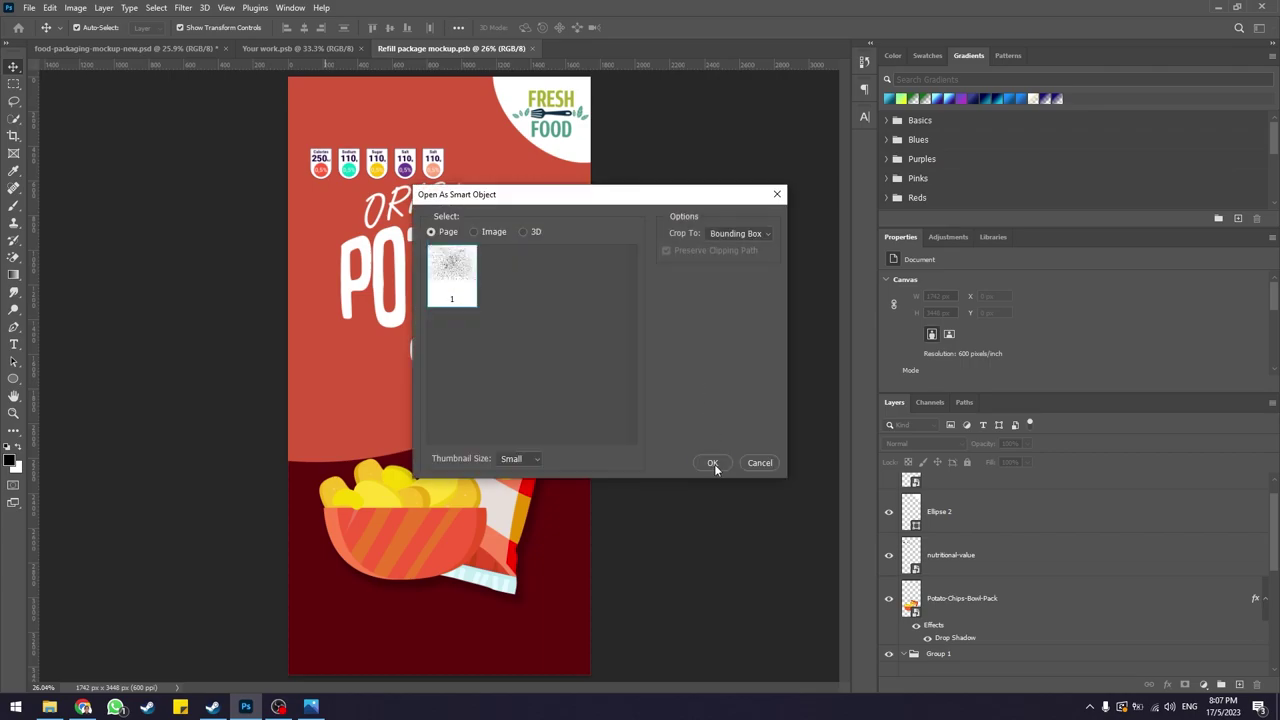
click(713, 462)
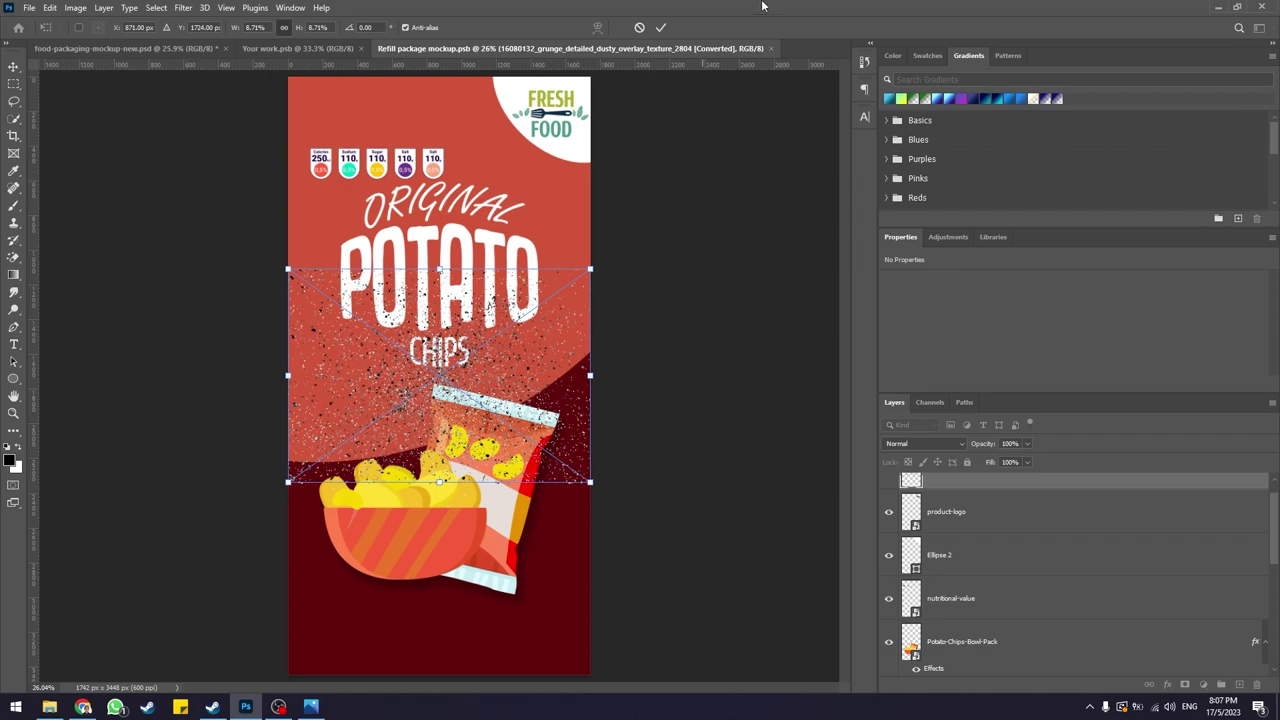
- Move the grunge texture up over the ORIGINAL POTATO CHIPS title, commit the placement and compare it with the sample design
drag(461, 350, 497, 279)
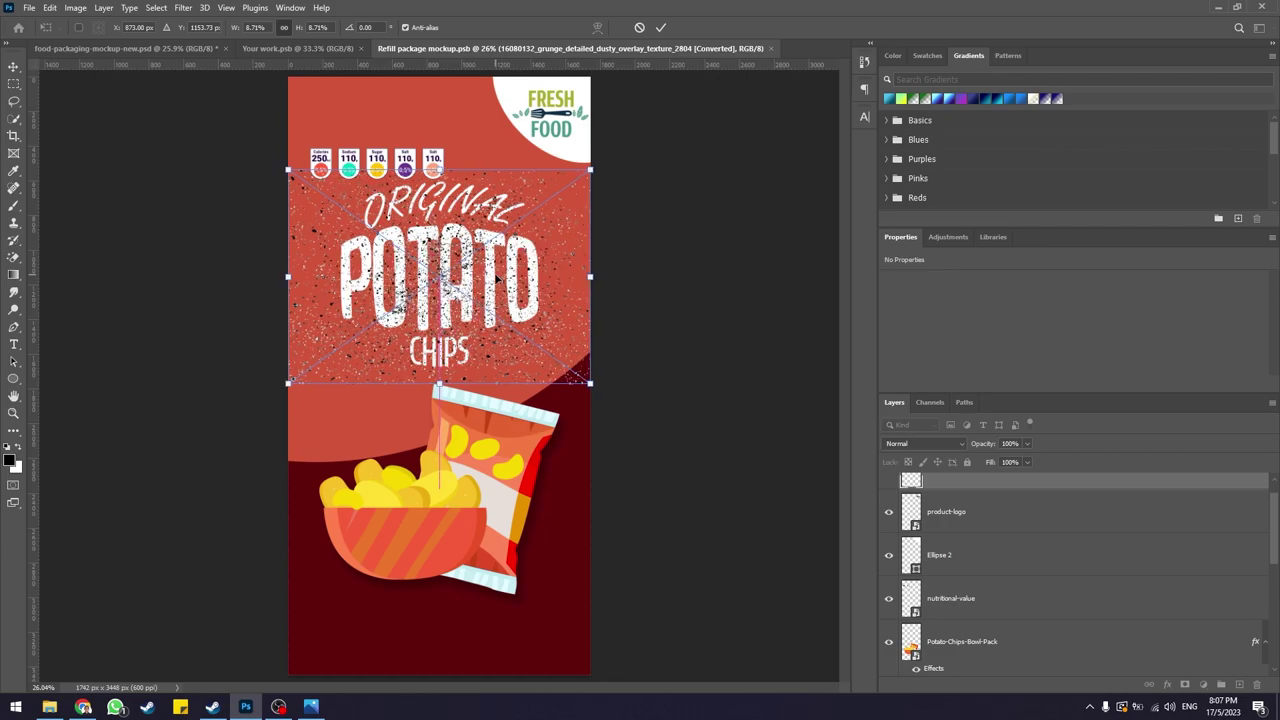
click(660, 27)
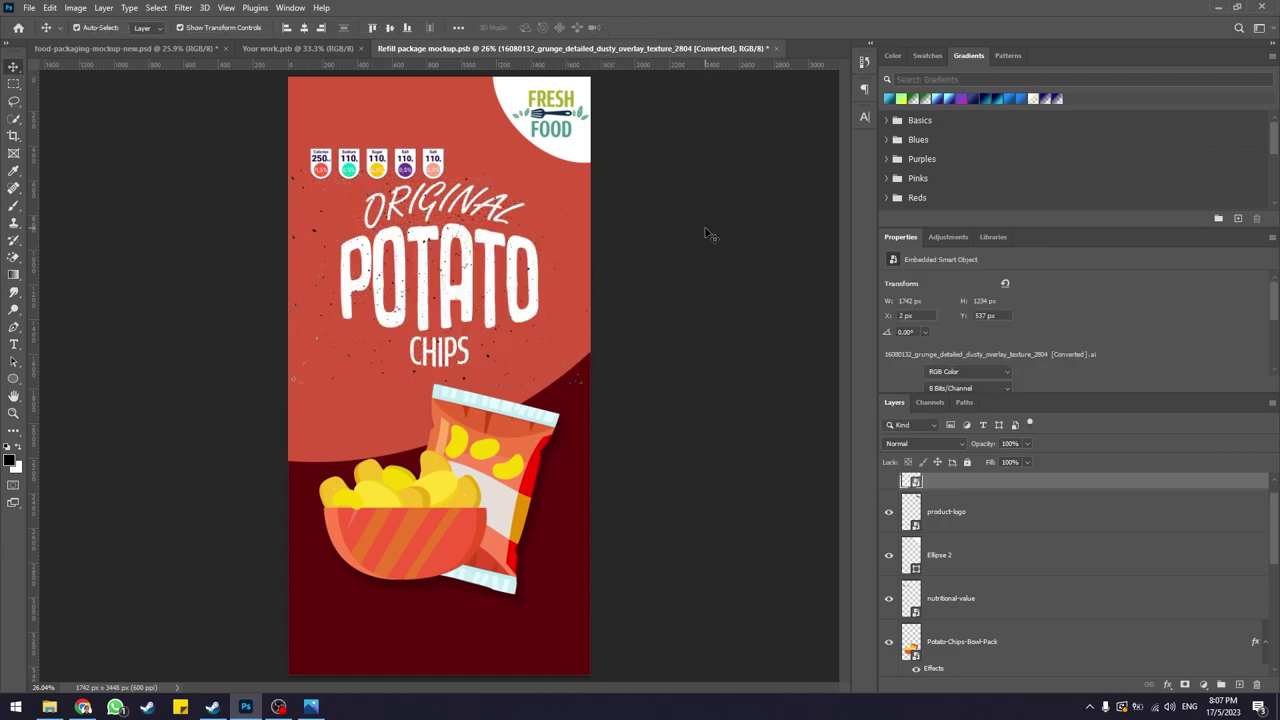
click(706, 234)
scroll(440, 250, up, 5)
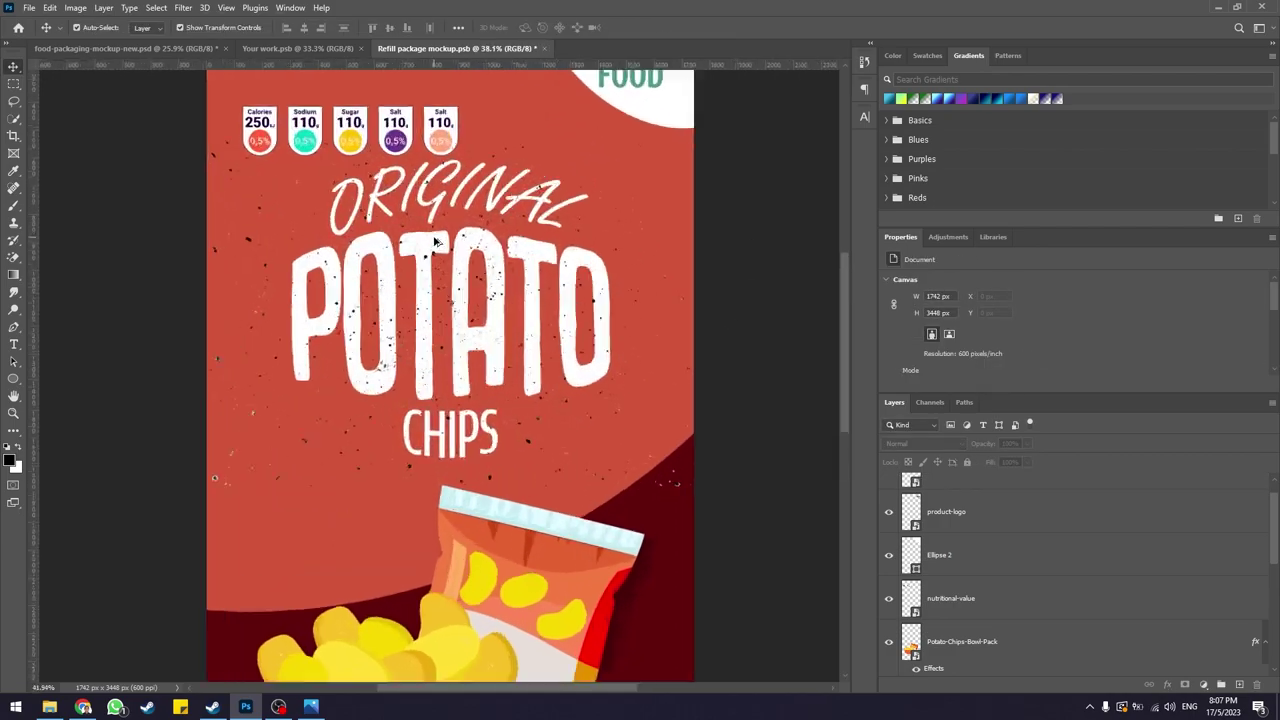
scroll(412, 258, up, 1)
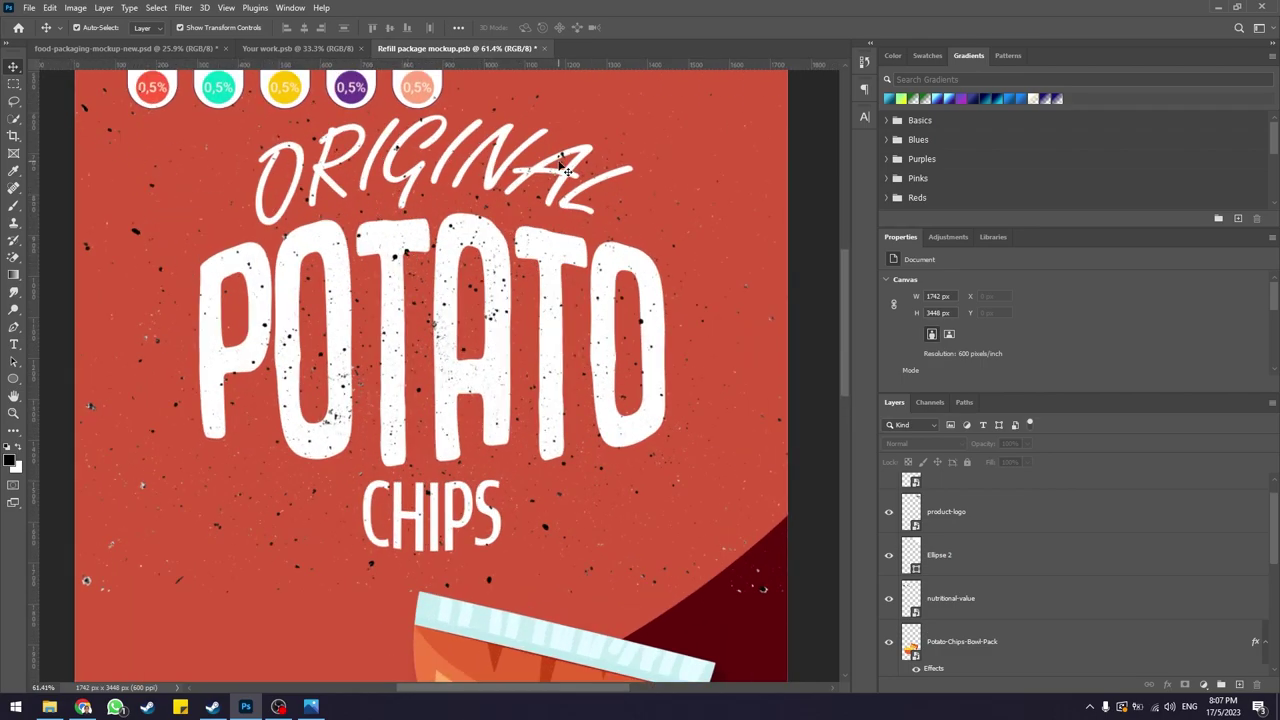
click(311, 707)
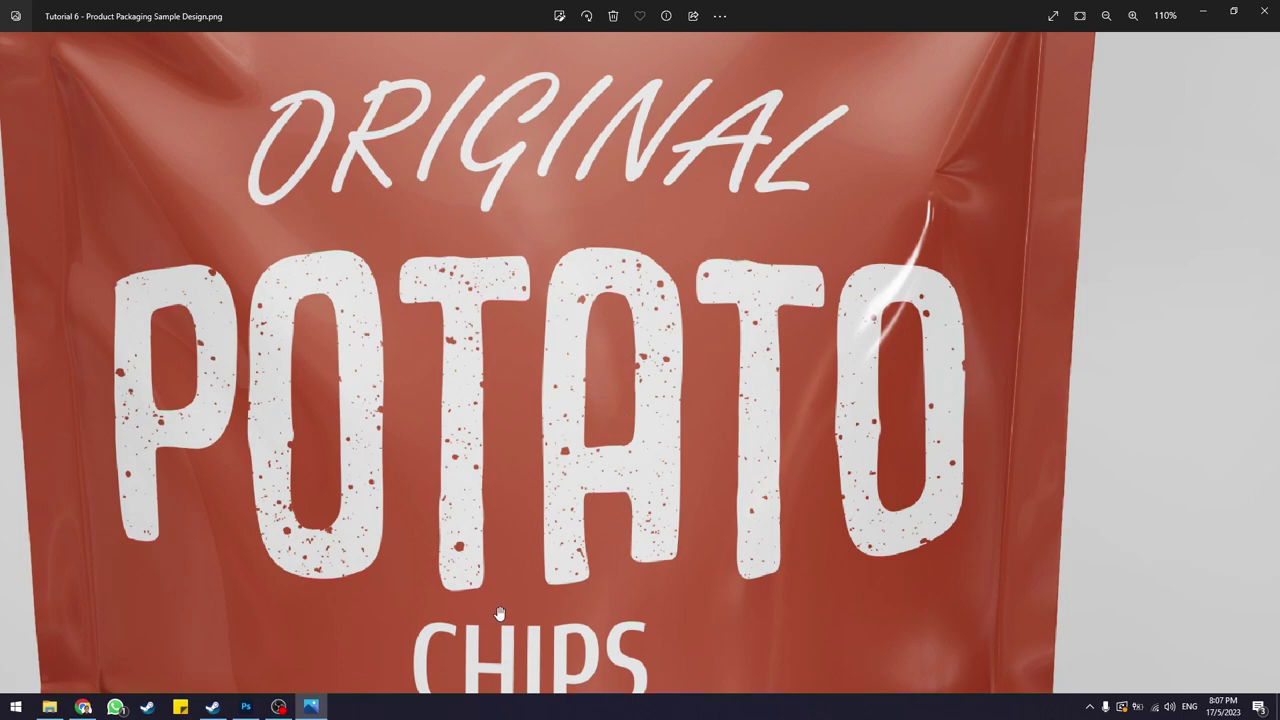
click(250, 708)
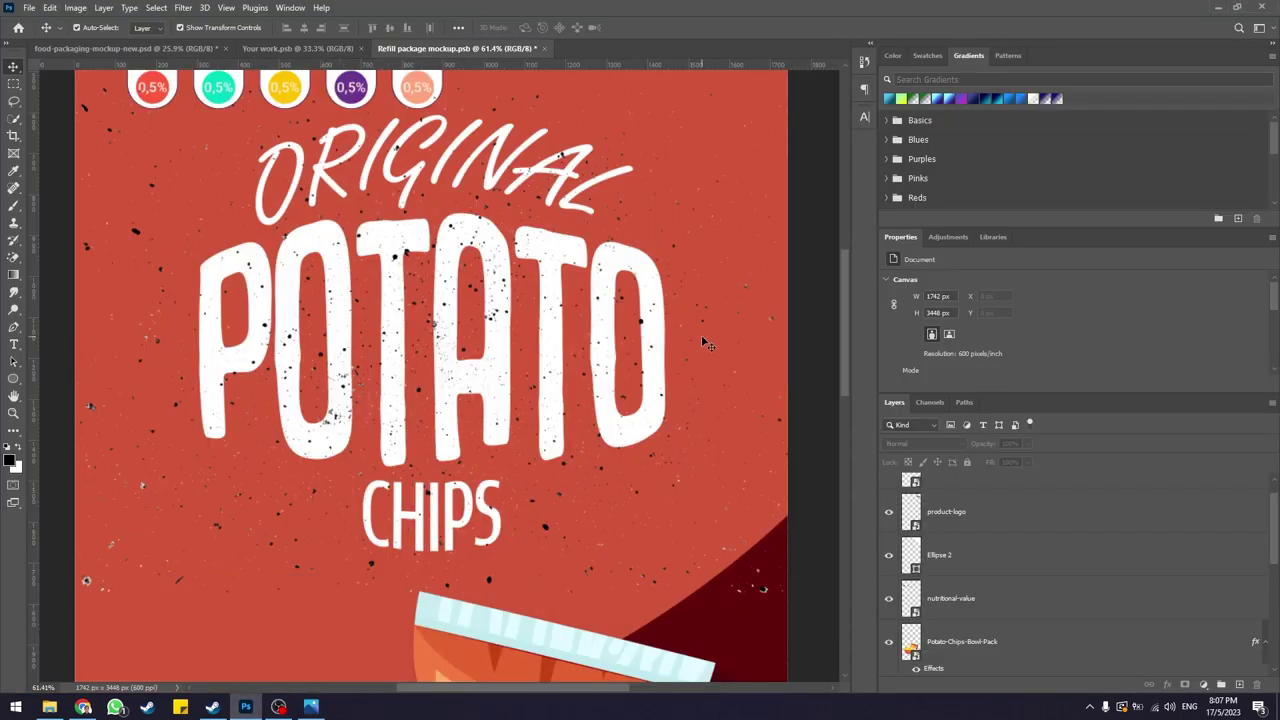
- Scale the grunge texture down to about 8.37% and reposition it so its speckles cover the POTATO lettering
scroll(984, 539, up, 1)
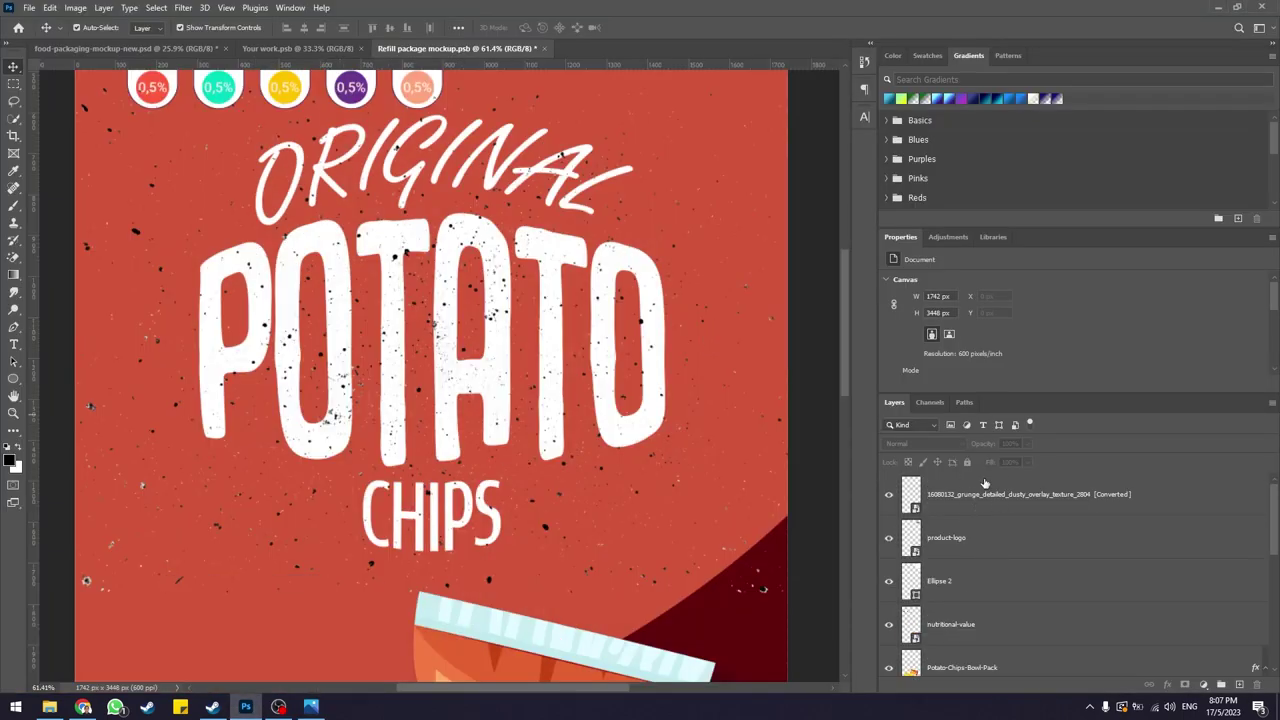
click(997, 497)
click(475, 238)
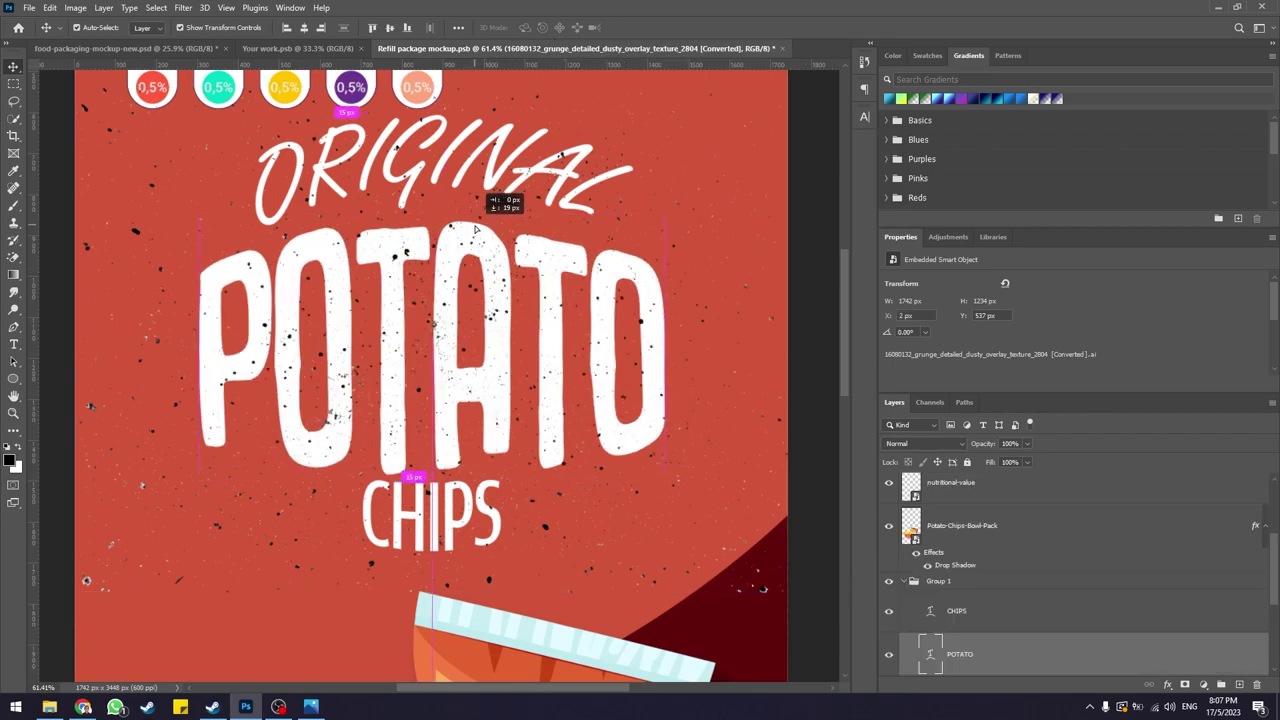
scroll(1017, 562, up, 5)
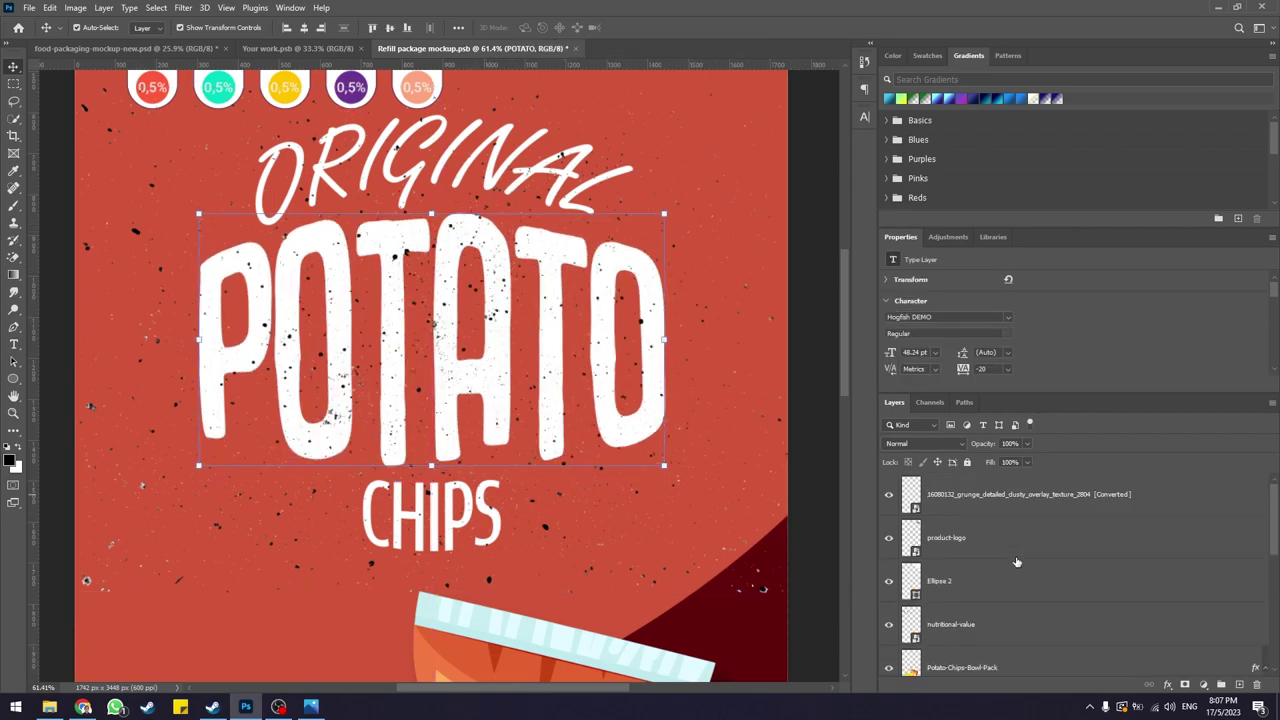
click(970, 490)
key(ctrl+t)
drag(788, 339, 765, 318)
drag(546, 316, 583, 324)
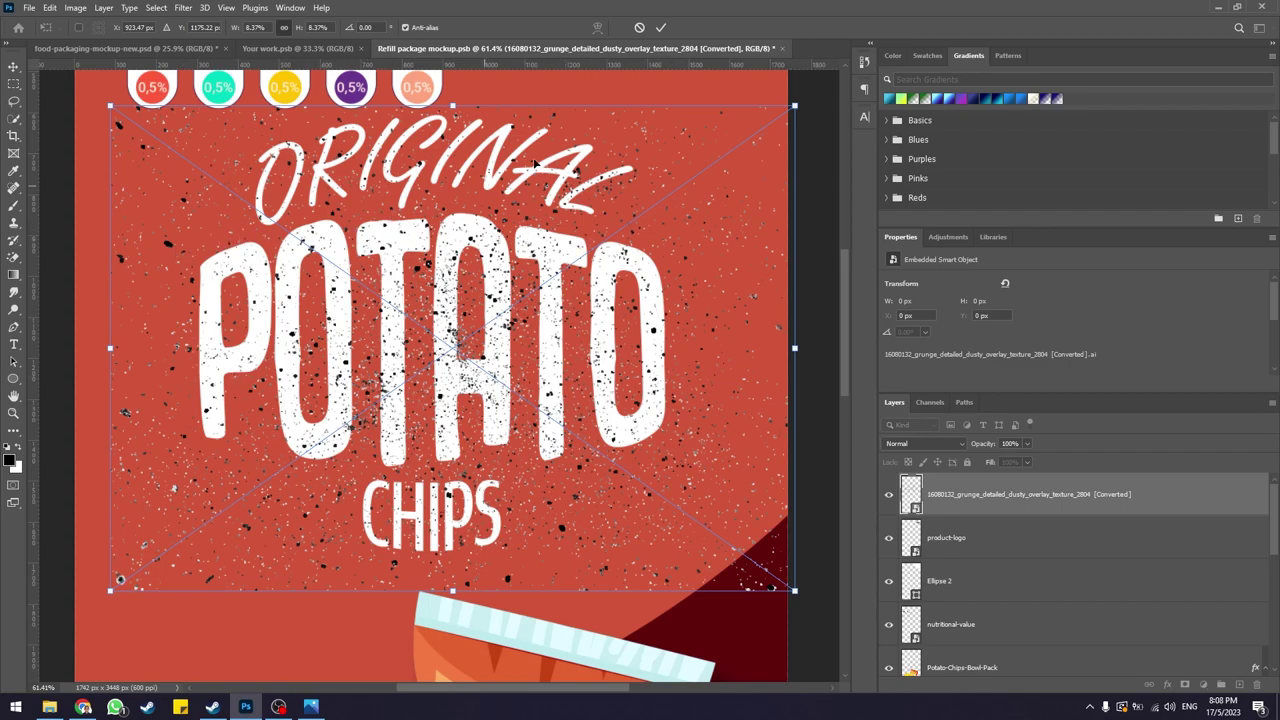
click(660, 27)
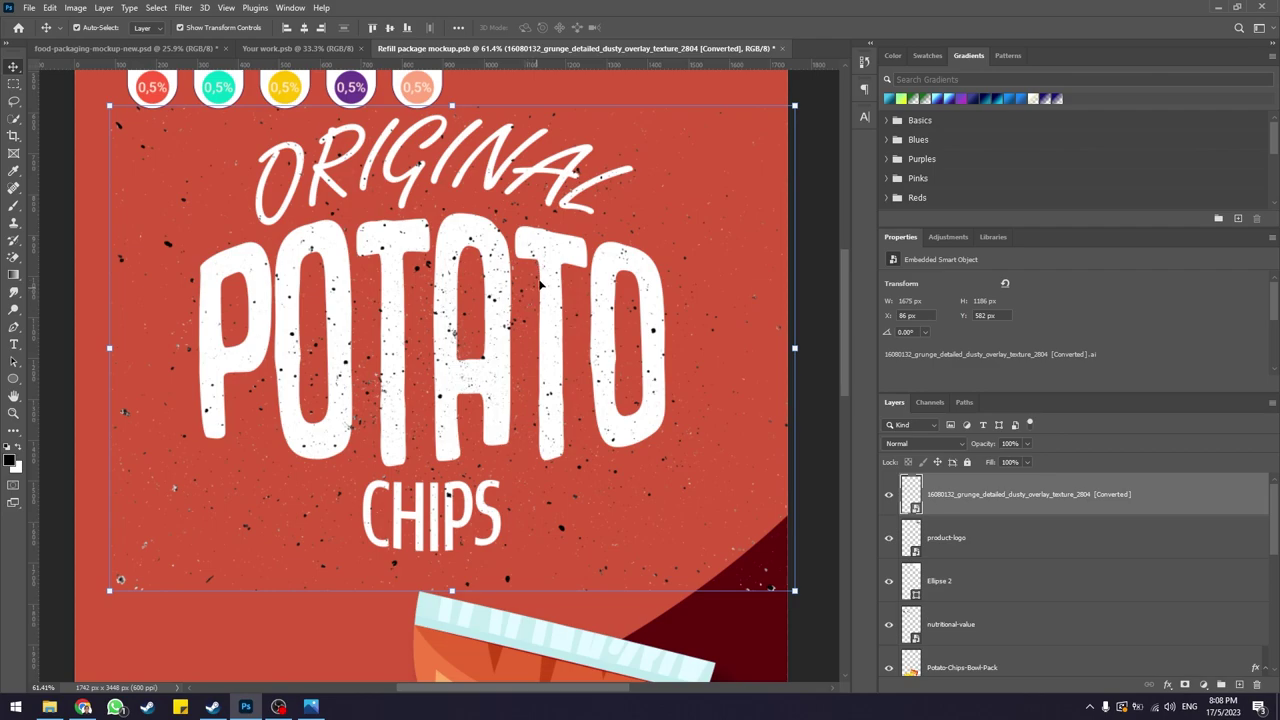
- Move the grunge texture layer into Group 1, directly above the POTATO text layer
drag(1005, 496, 975, 567)
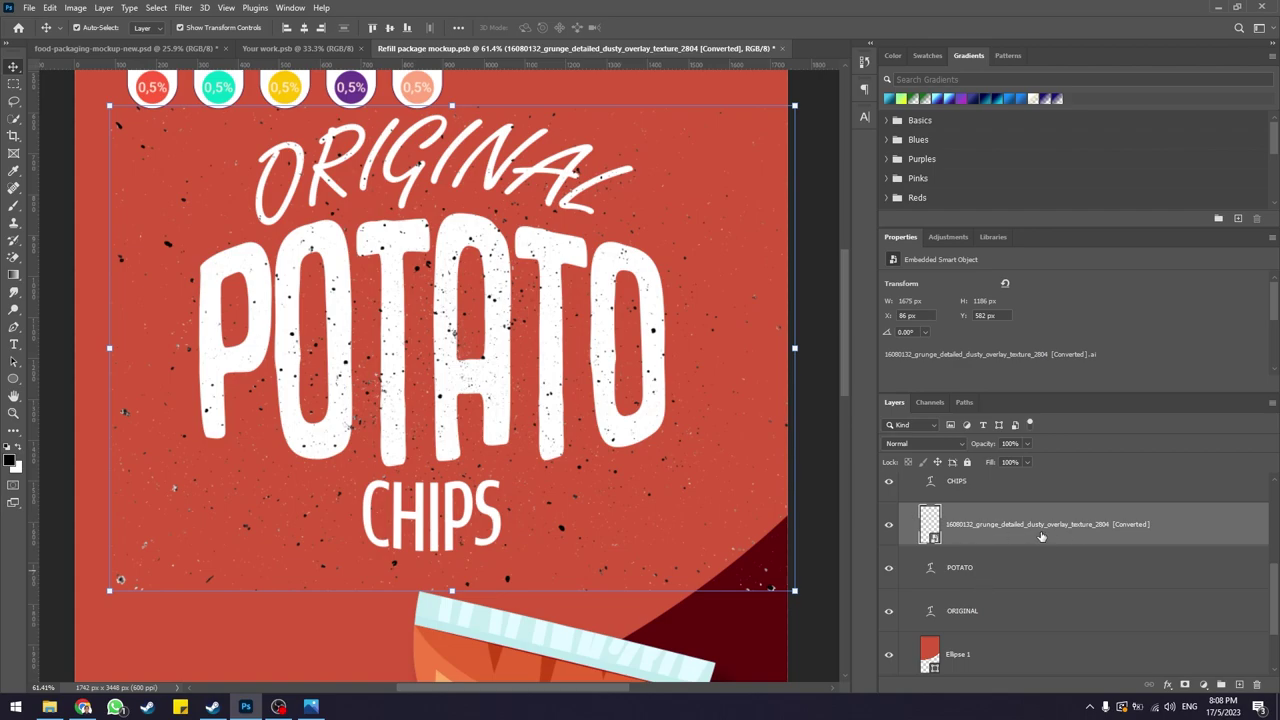
click(970, 568)
click(982, 539)
click(972, 560)
click(975, 527)
click(990, 567)
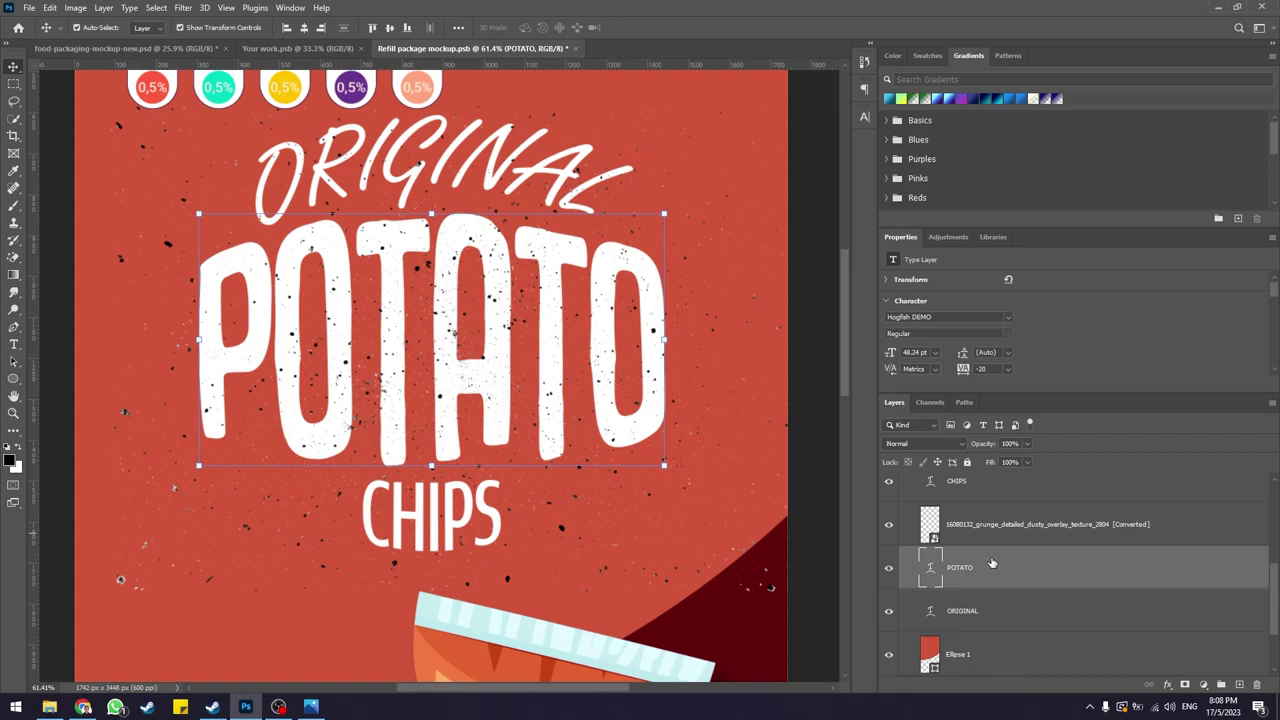
click(985, 525)
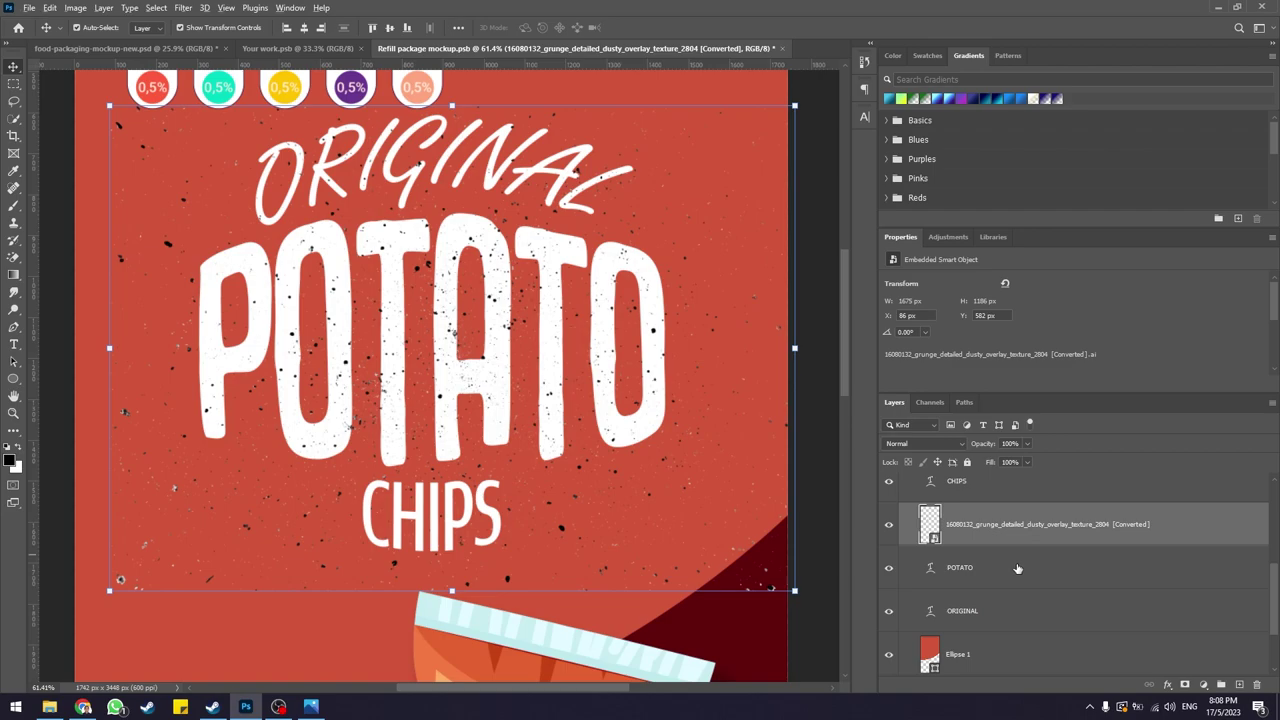
- Clip the grunge texture layer to the POTATO text layer so the speckles stay within the letters
mouse_move(991, 554)
mouse_down()
mouse_move(1000, 541)
mouse_move(985, 541)
mouse_move(990, 560)
mouse_up()
drag(988, 545, 989, 542)
drag(989, 542, 990, 540)
alt+click(990, 544)
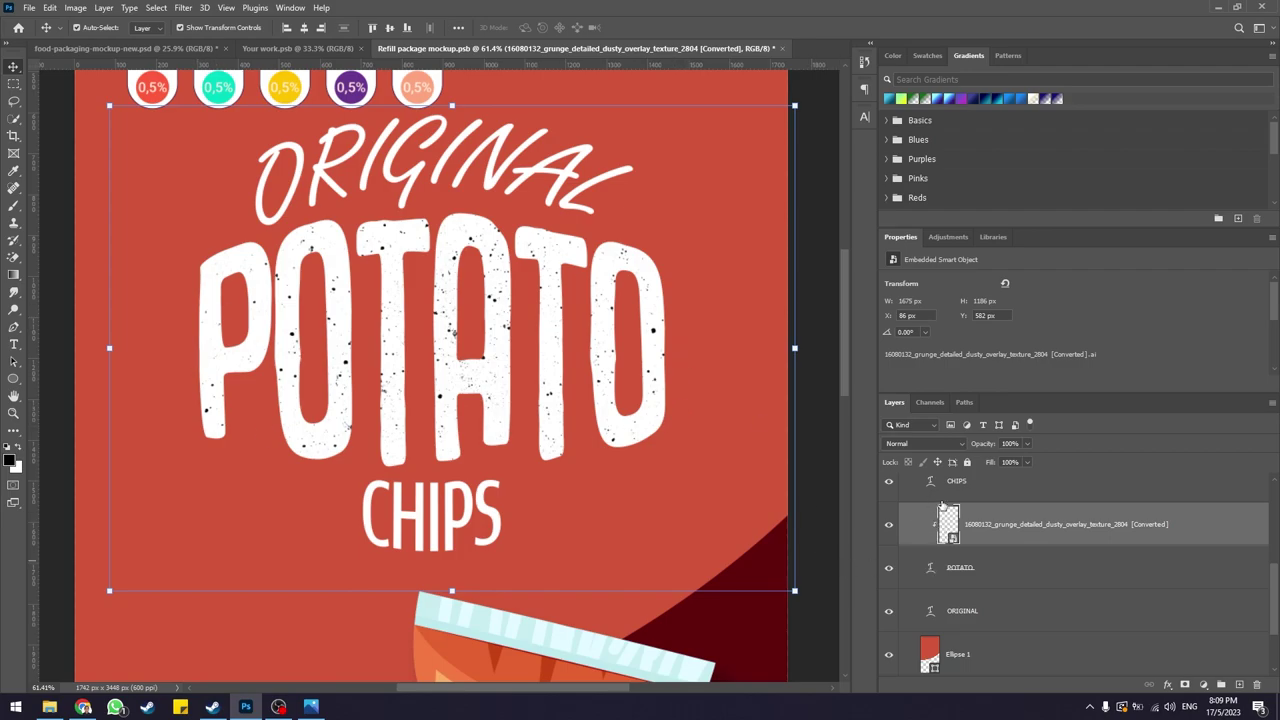
click(1045, 577)
click(1054, 525)
click(1001, 577)
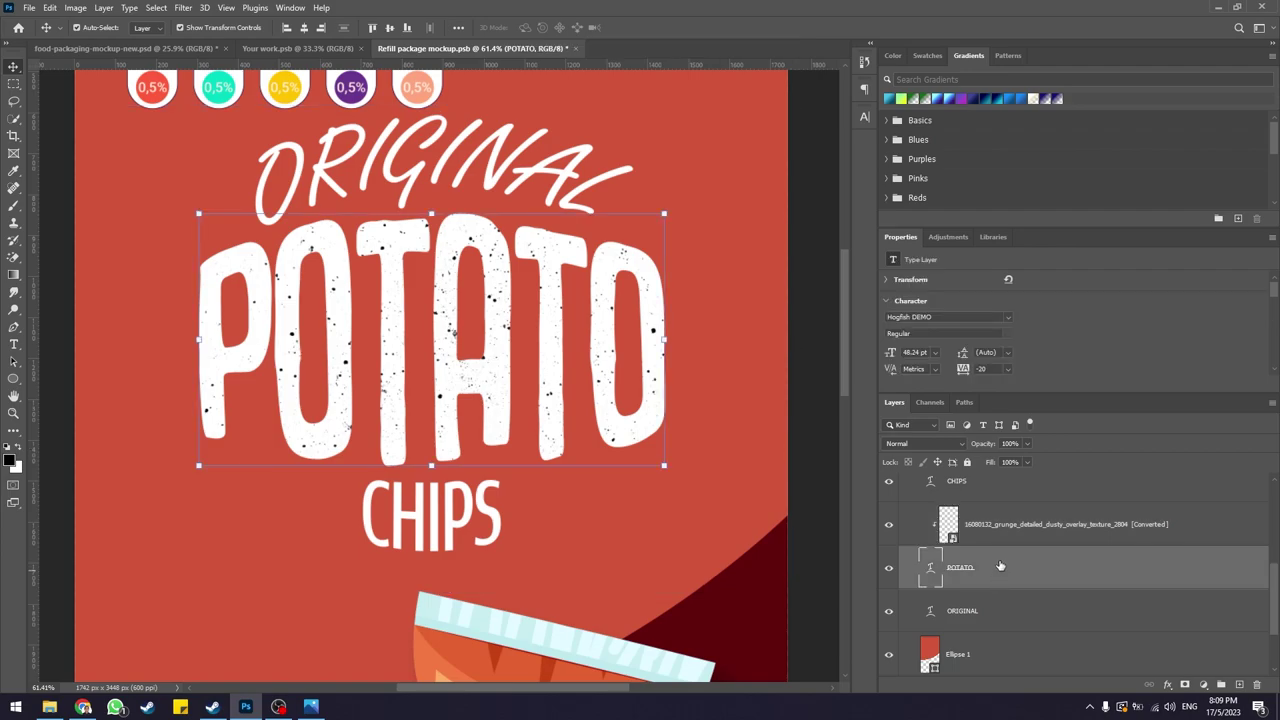
- Nudge the clipped grunge texture left to an X position of about -14 px across the POTATO lettering
click(1014, 538)
key(shift+Left)
key(shift+Left)
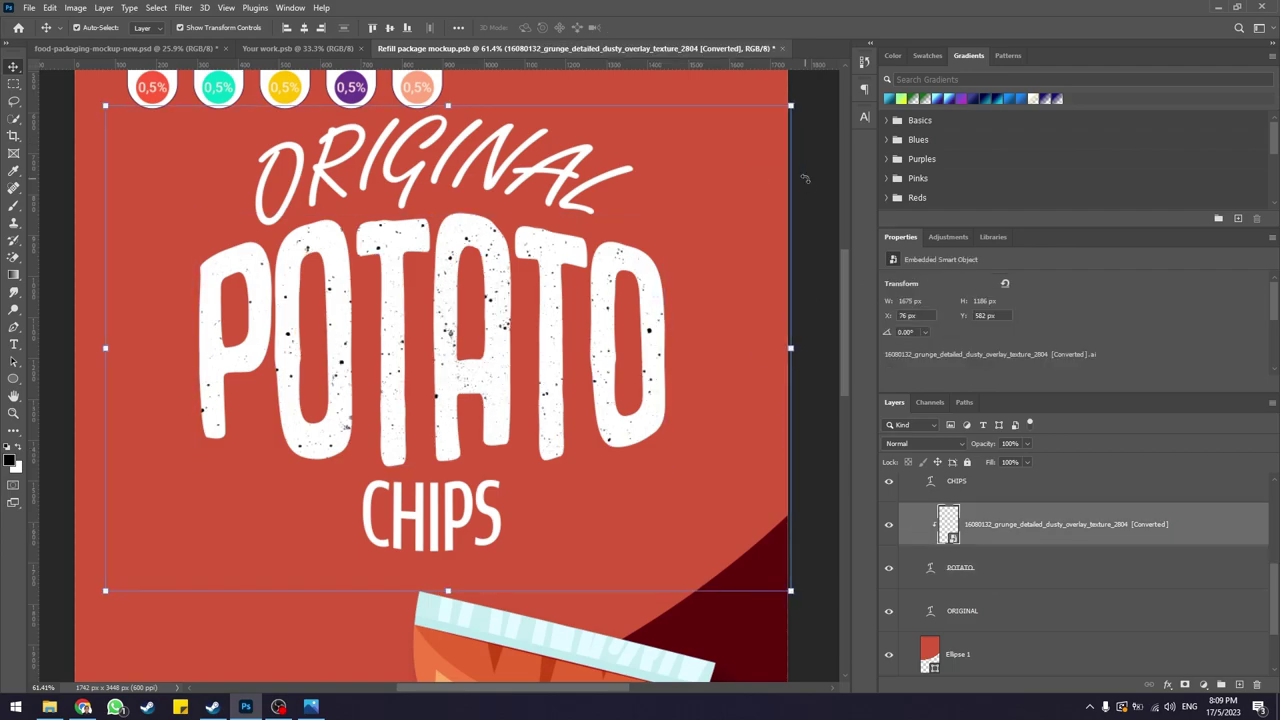
key(shift+Left)
key(shift+Left)
key(shift+Left)
key(shift+Left)
key(shift+Left)
key(shift+Left)
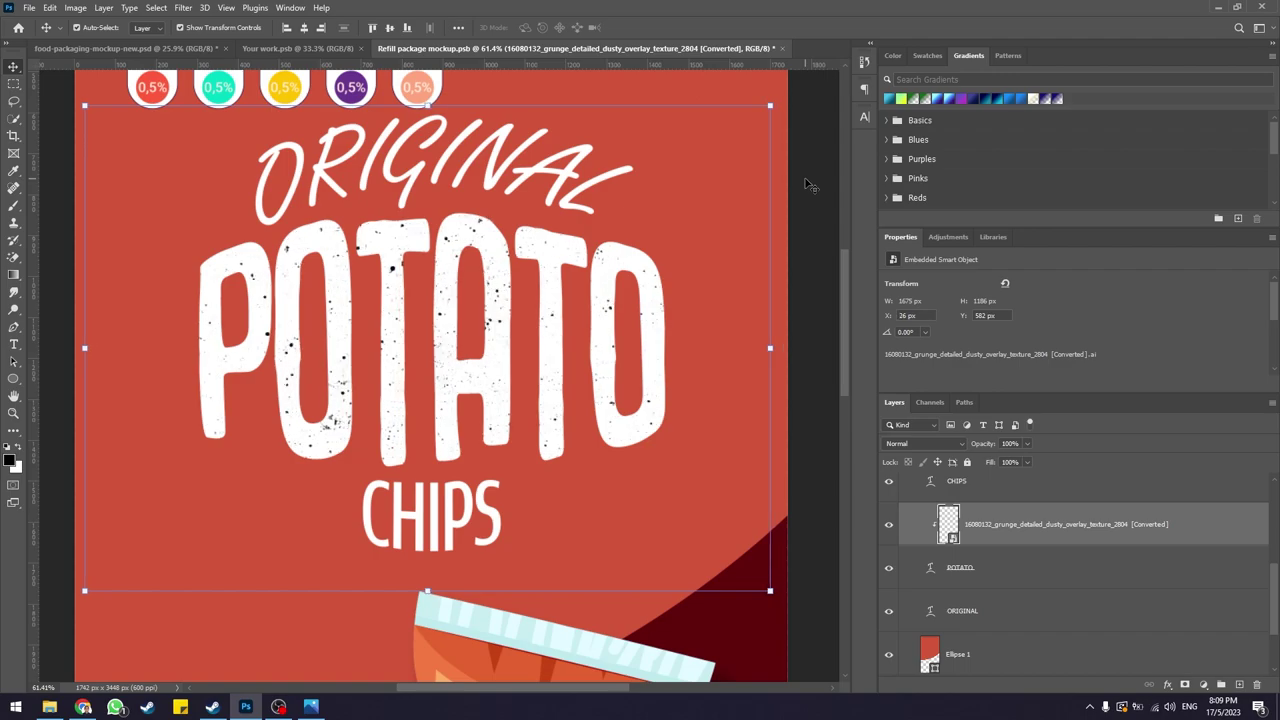
key(shift+Left)
key(shift+Left)
key(shift+Left)
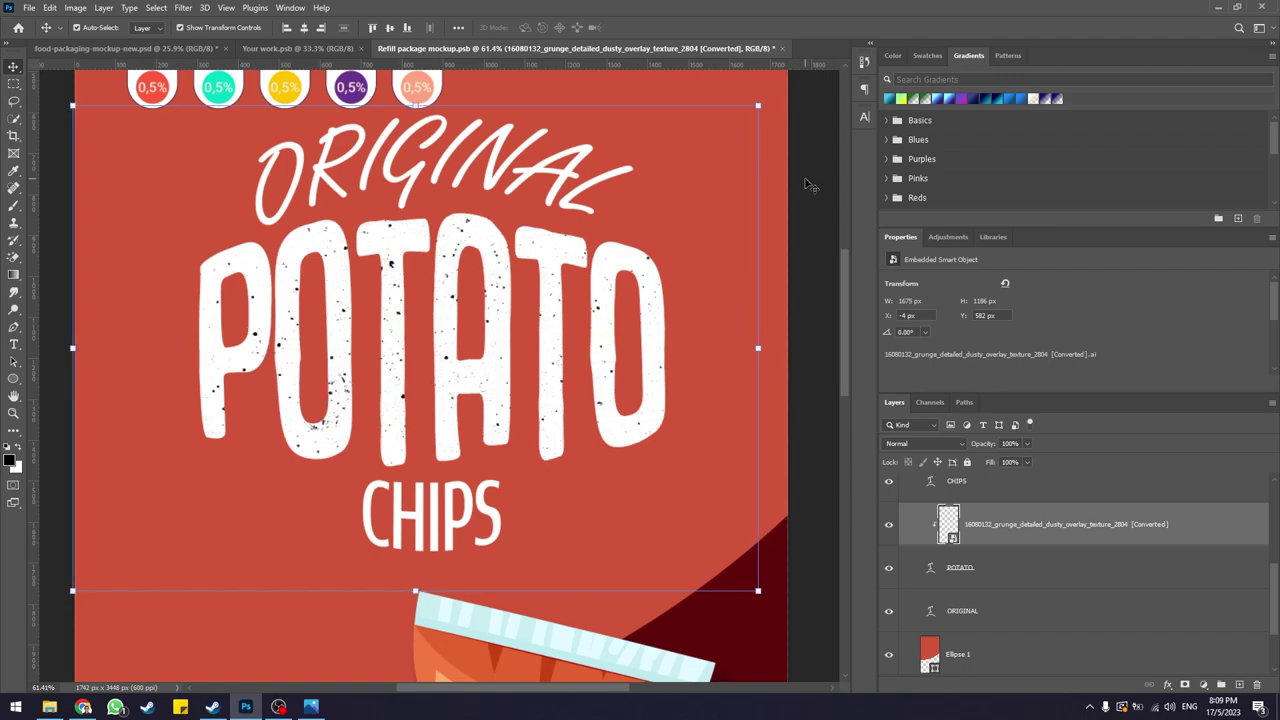
key(shift+Right)
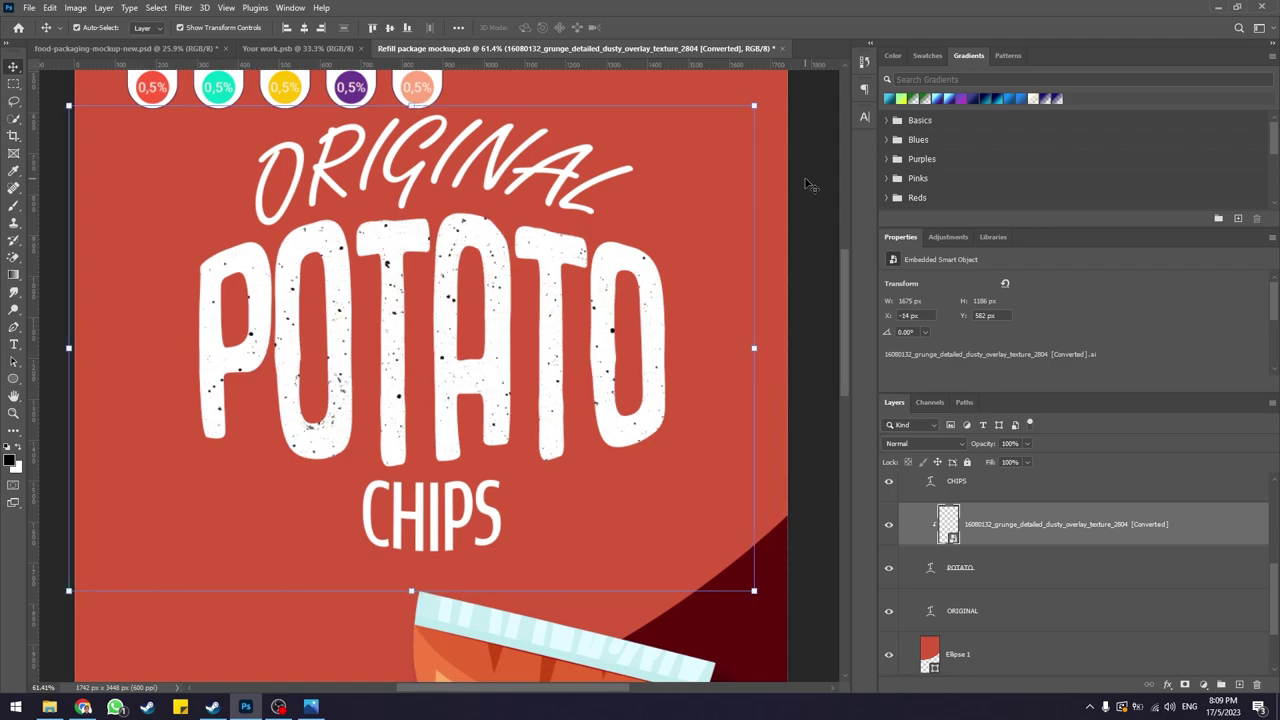
- Compare the speckles on the POTATO lettering with those in the product packaging sample design image
click(814, 300)
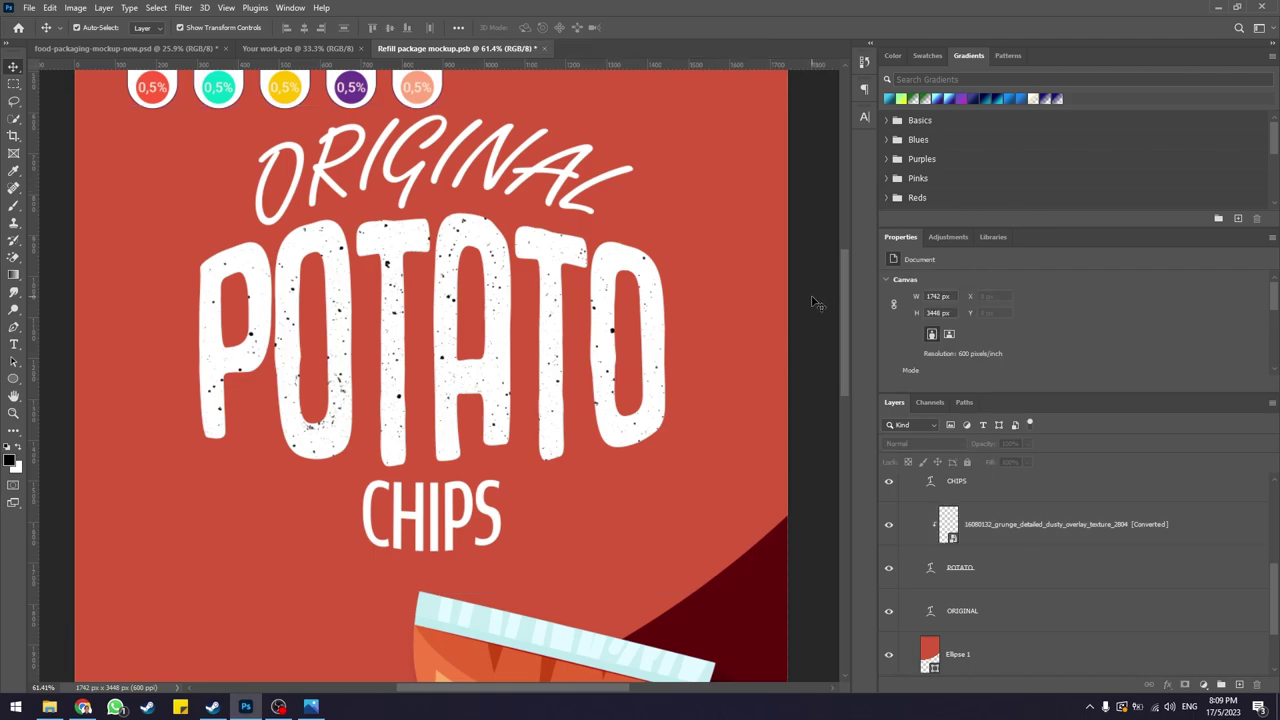
scroll(760, 530, down, 2)
scroll(760, 530, down, 2)
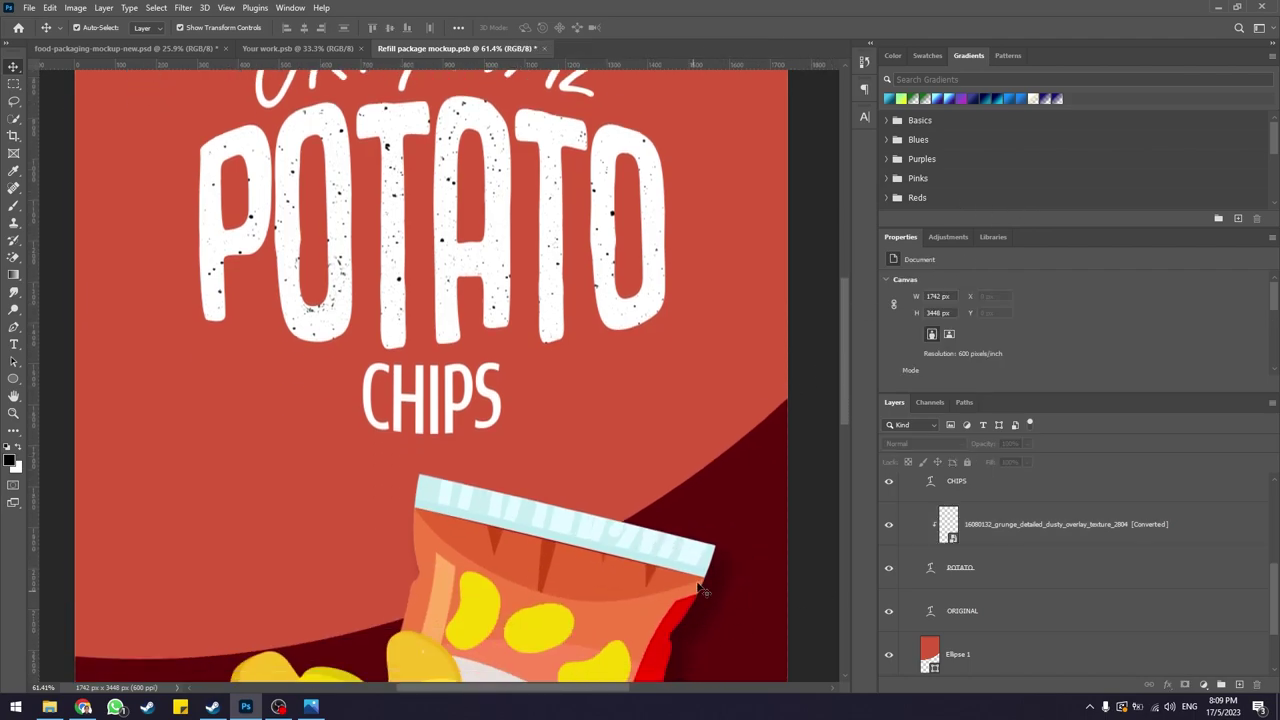
scroll(713, 389, up, 5)
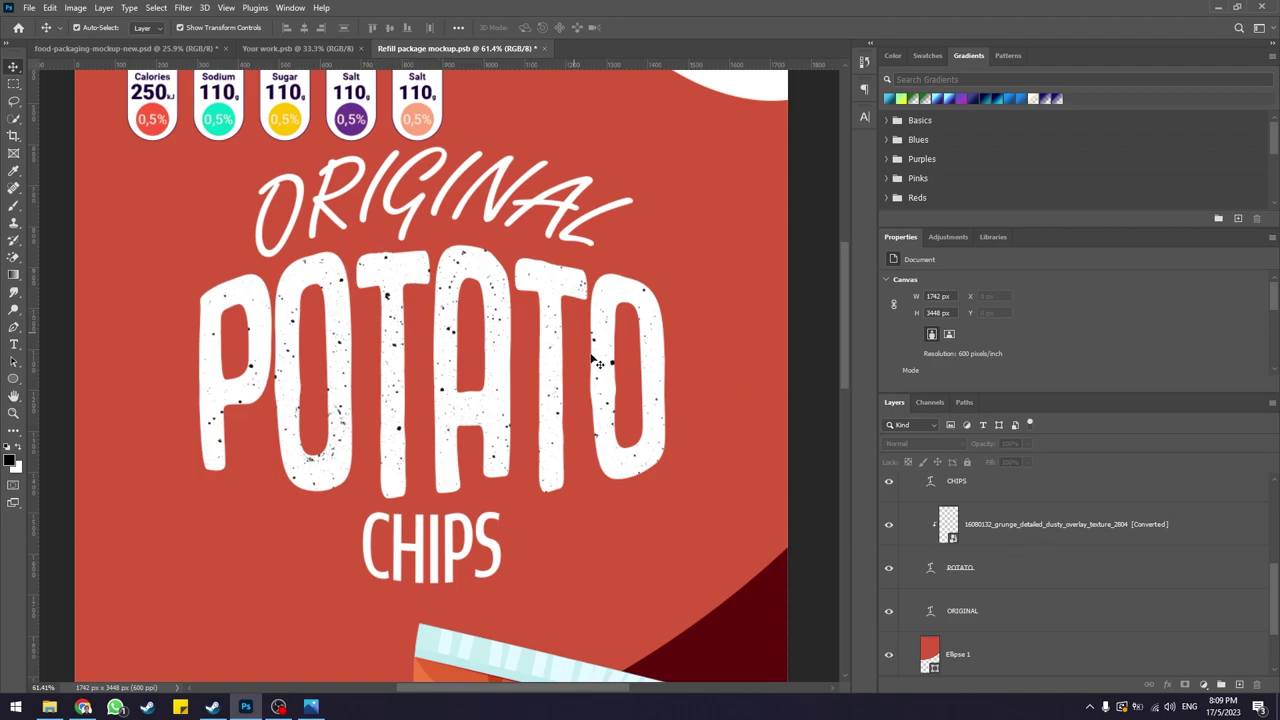
click(309, 705)
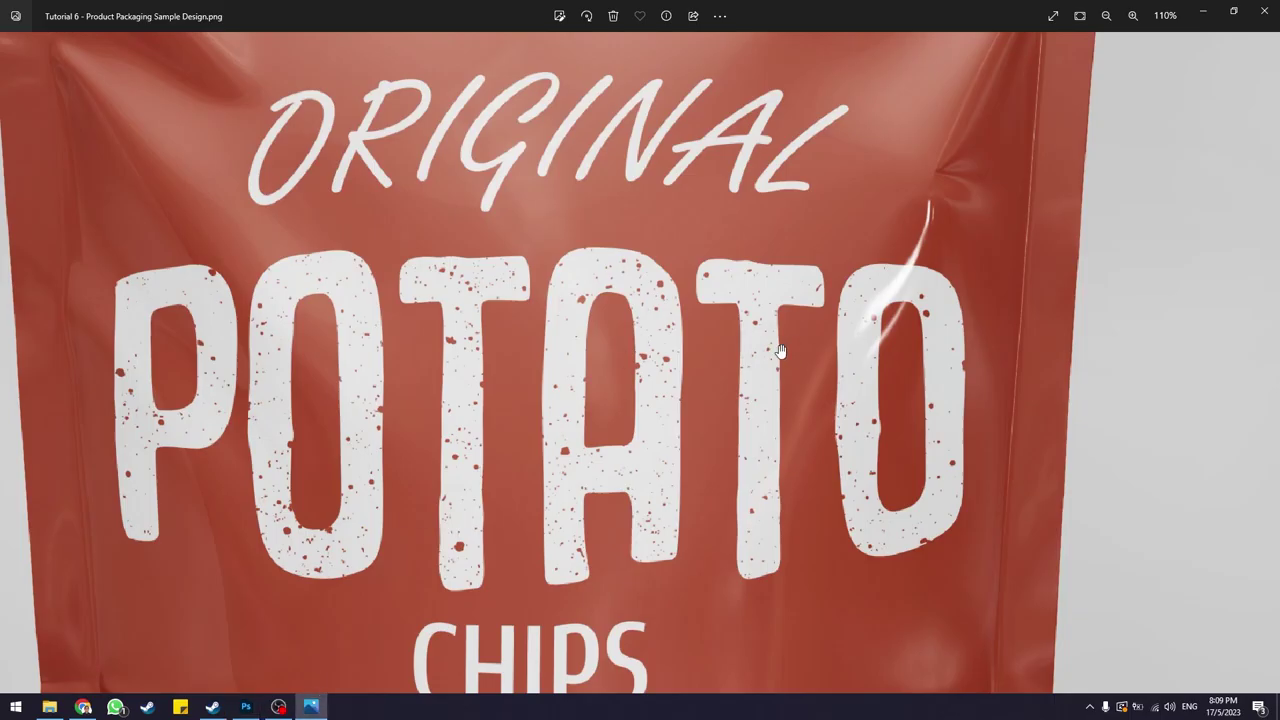
scroll(580, 340, up, 1)
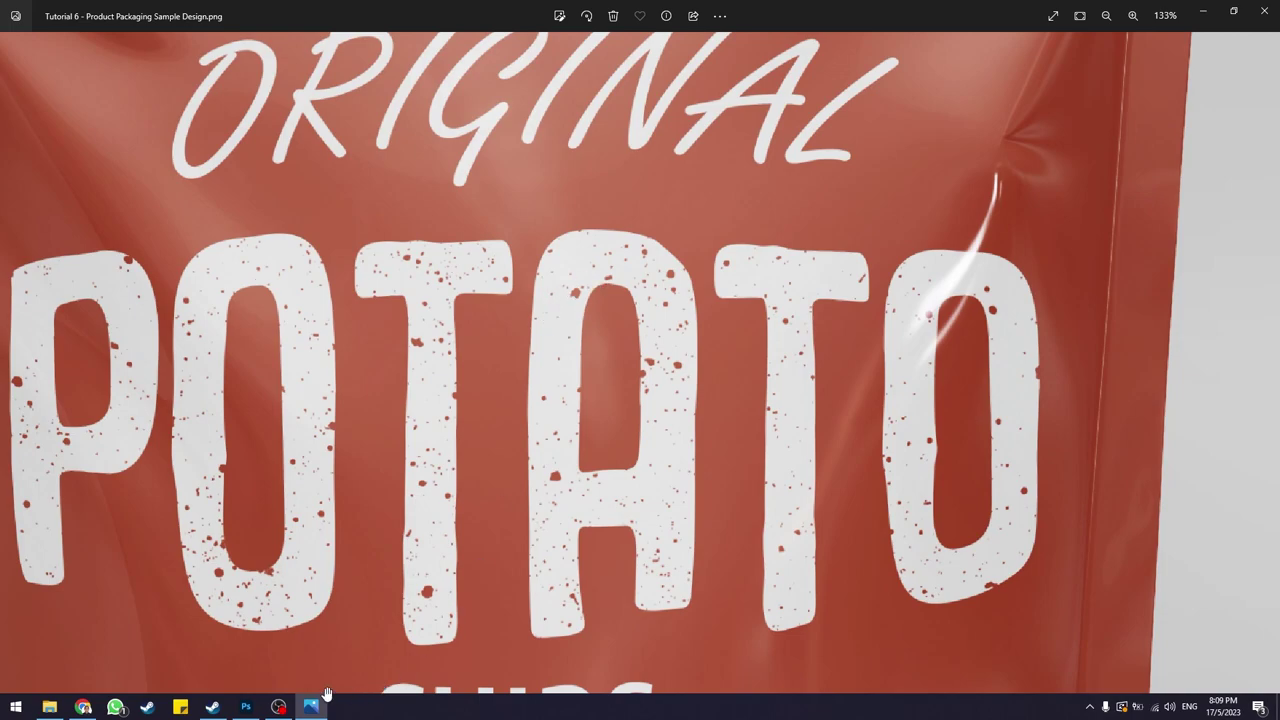
click(318, 710)
- Add a Color Overlay effect to the clipped grunge texture layer above the POTATO text
click(1008, 522)
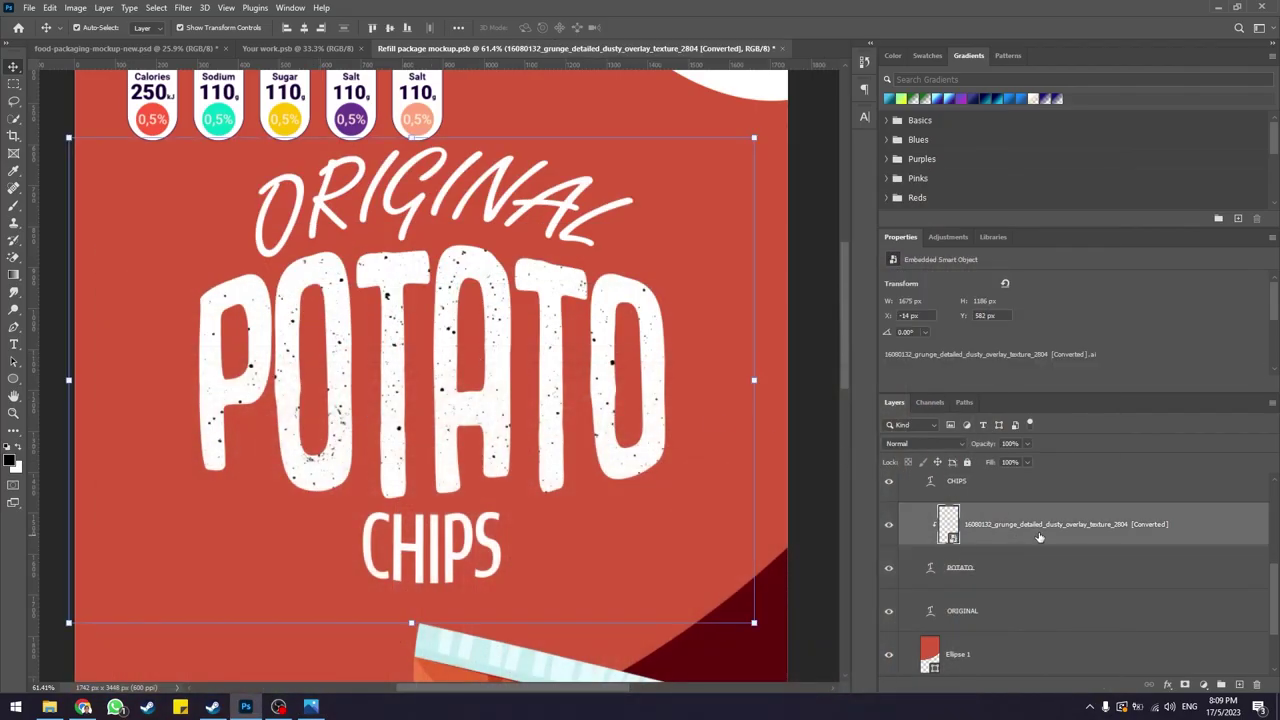
click(1170, 688)
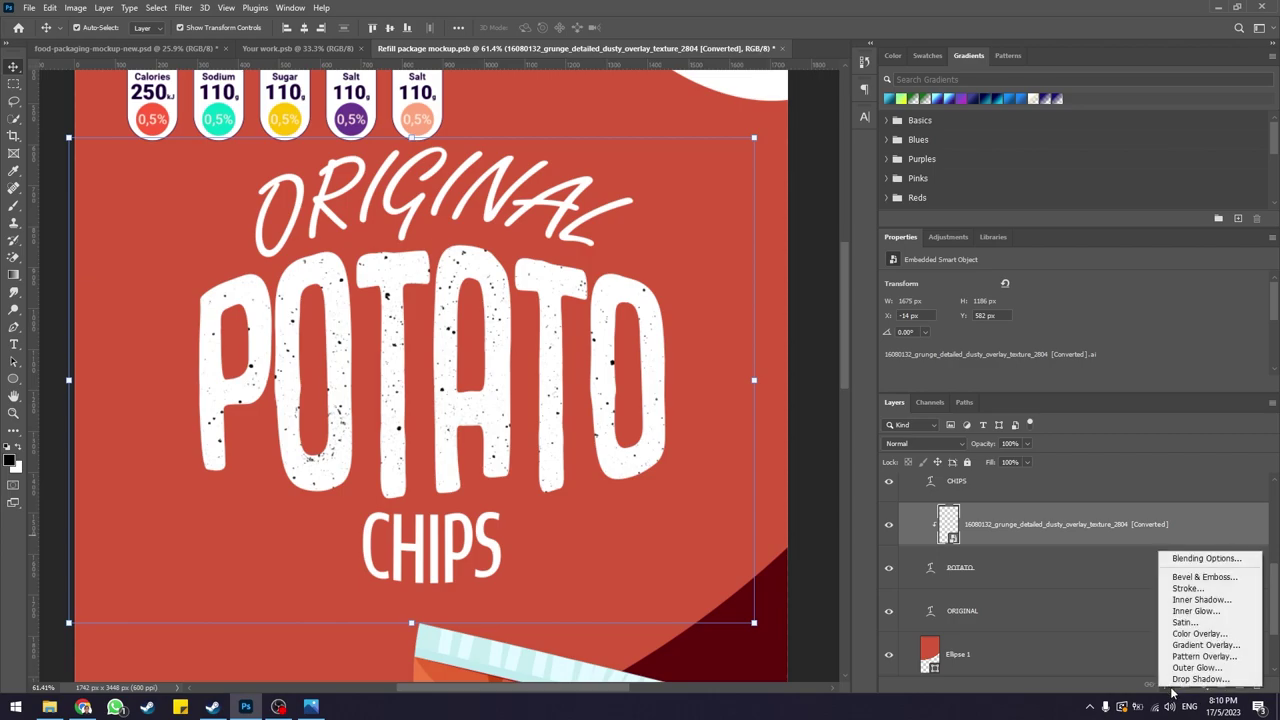
click(1193, 634)
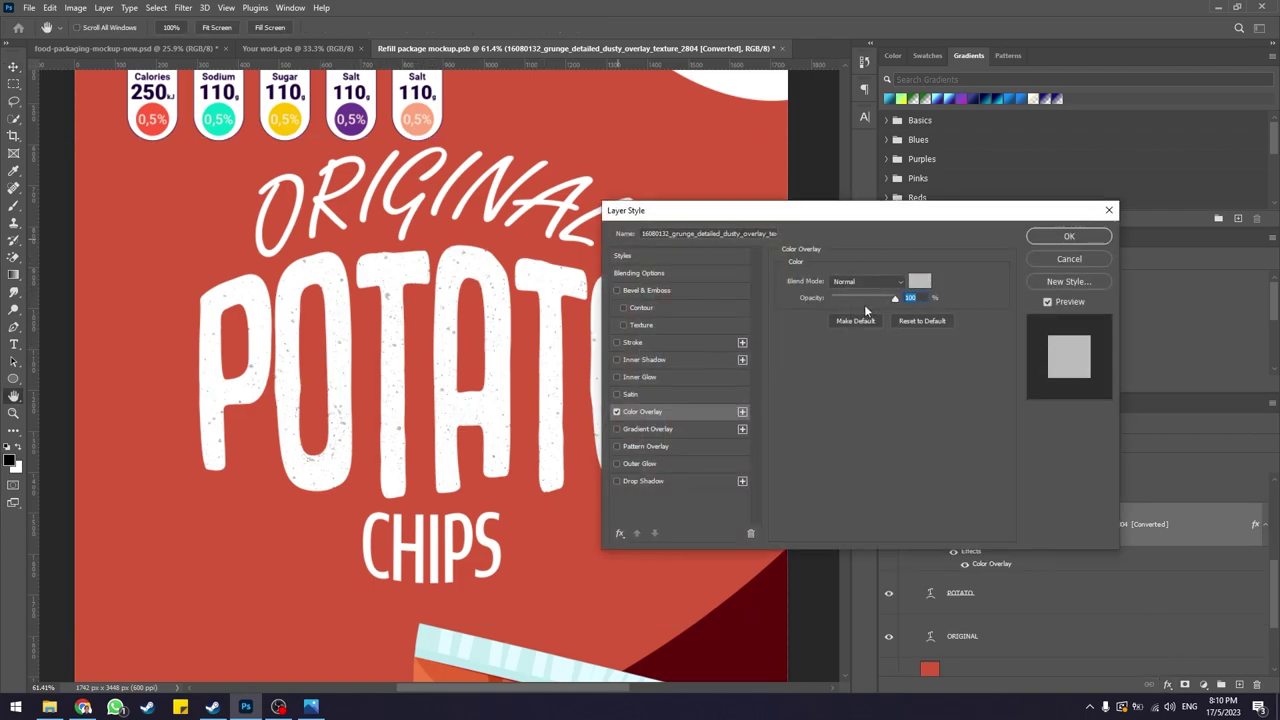
- Set the grunge texture's overlay colour to orange-red #ff4200 and apply the layer style
click(920, 284)
mouse_move(766, 323)
mouse_down()
mouse_move(771, 297)
mouse_move(776, 306)
mouse_move(738, 289)
mouse_move(750, 322)
mouse_move(738, 288)
mouse_up()
drag(815, 457, 813, 452)
drag(782, 331, 797, 289)
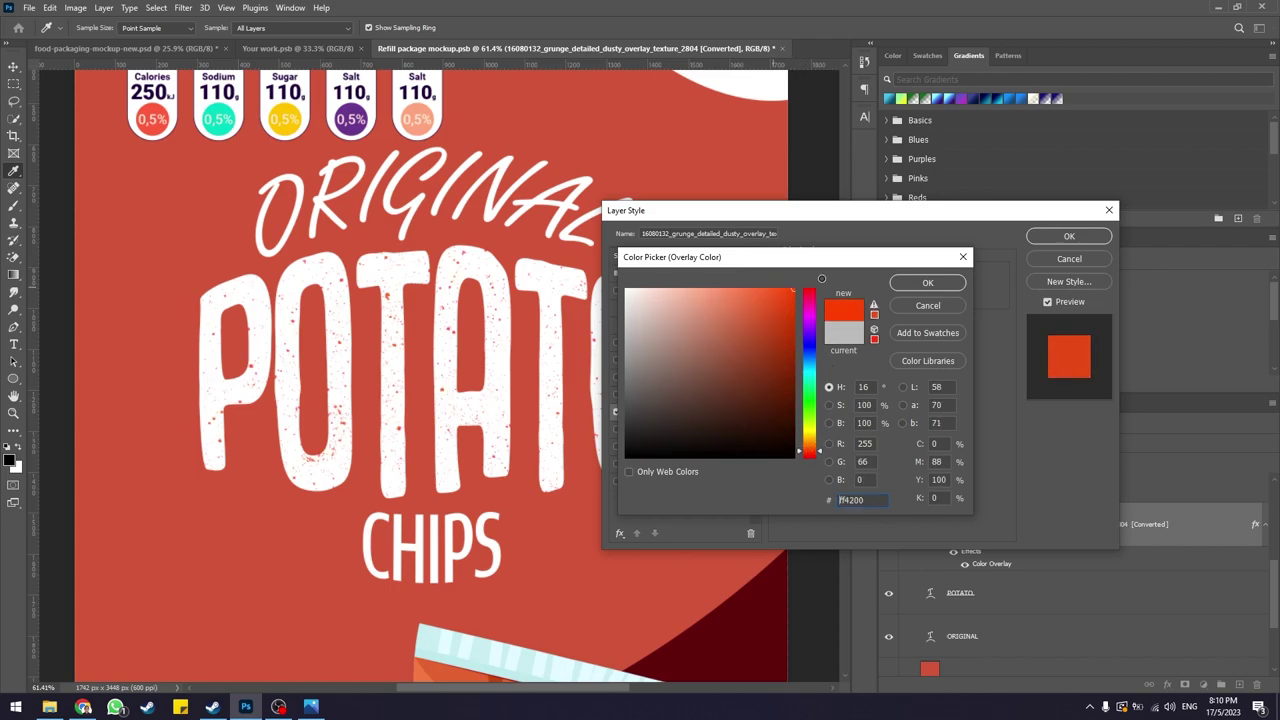
click(927, 283)
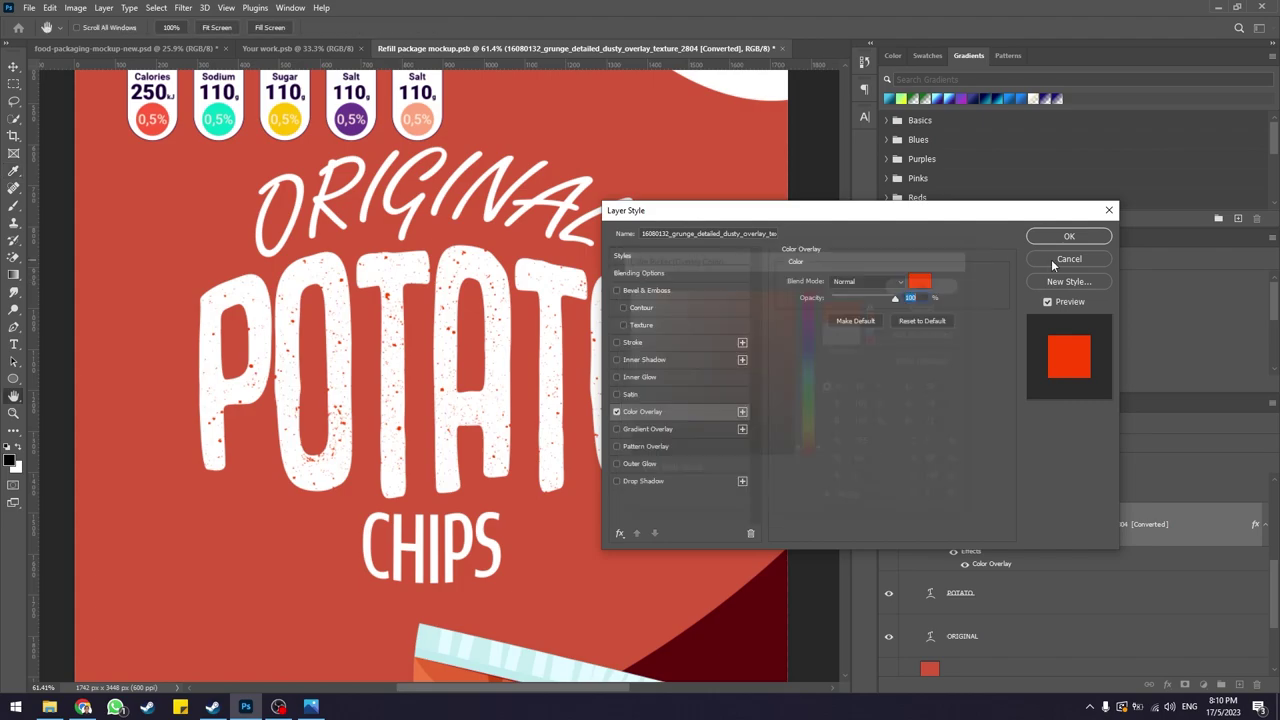
click(1066, 237)
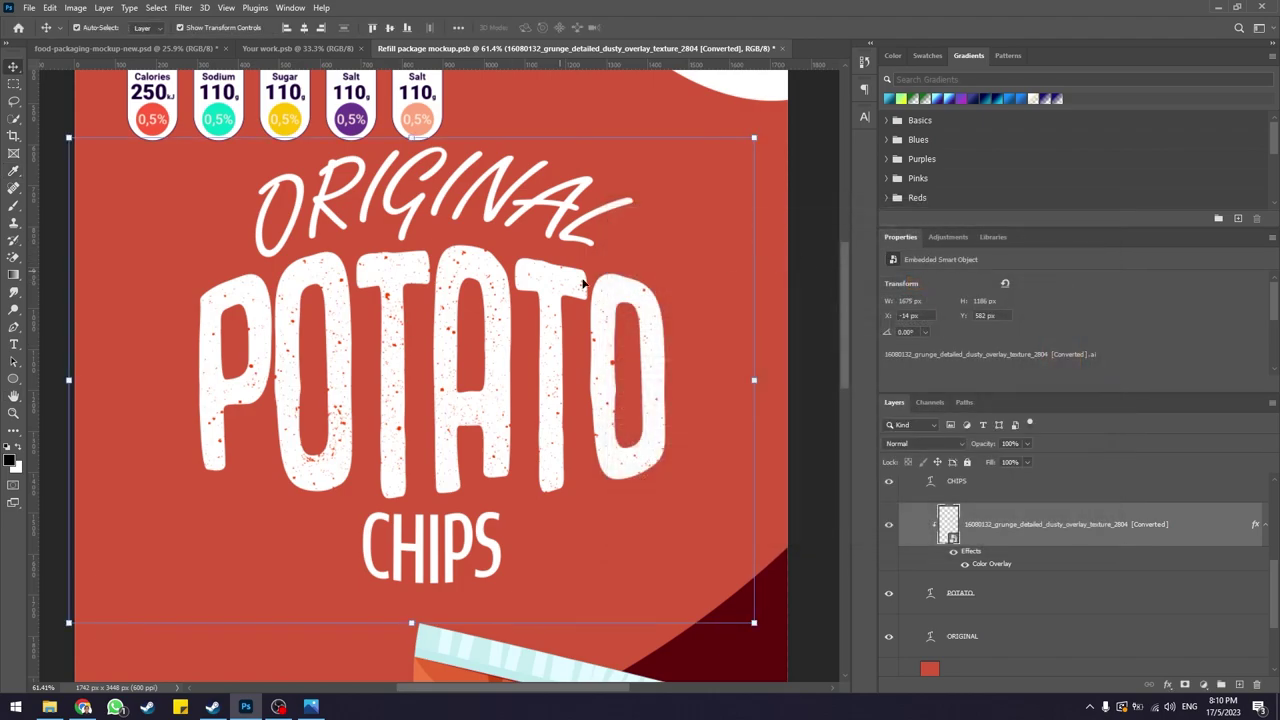
click(797, 289)
scroll(416, 318, up, 2)
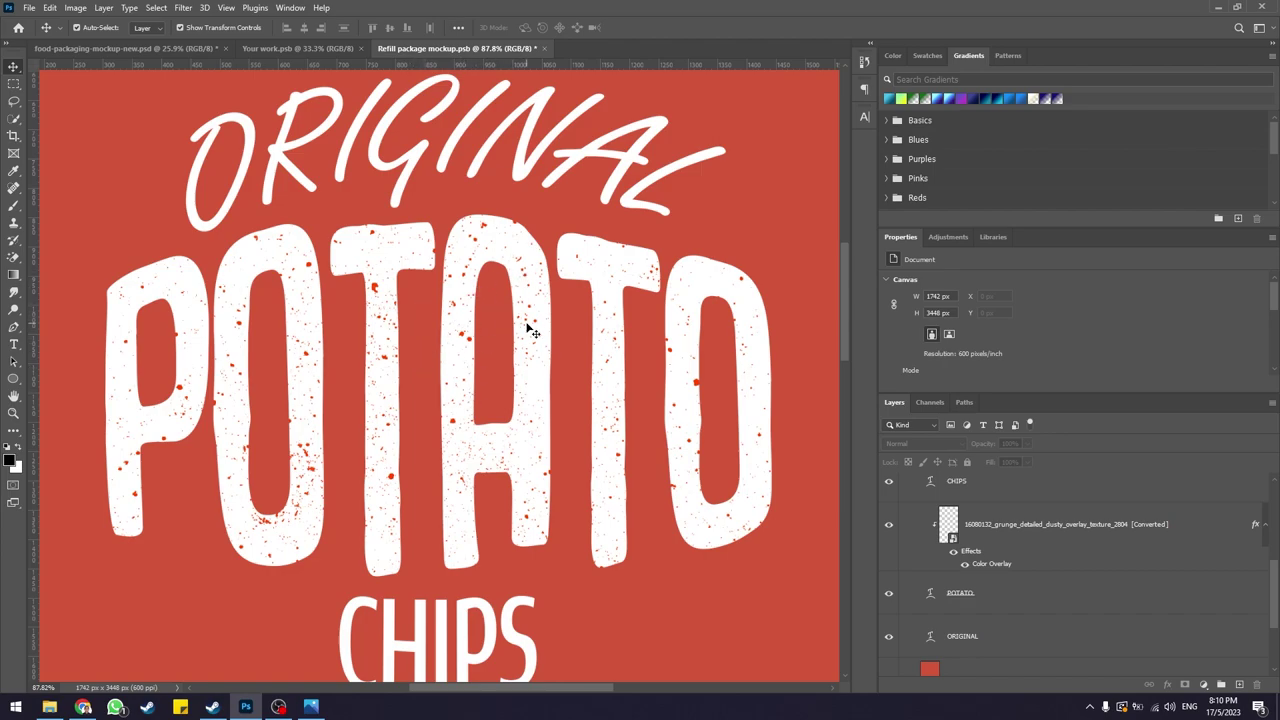
- Save the Refill package mockup and Your work smart objects to update the pouch in food-packaging-mockup-new.psd
key(ctrl+0)
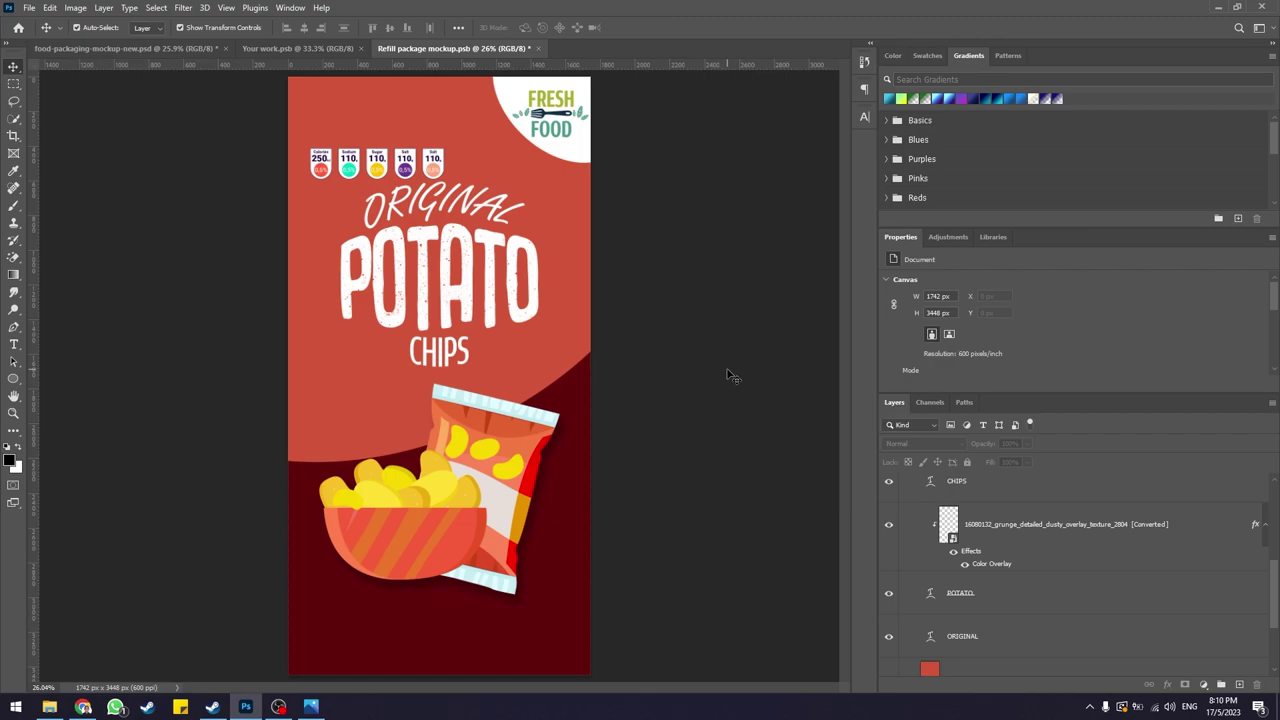
key(ctrl+s)
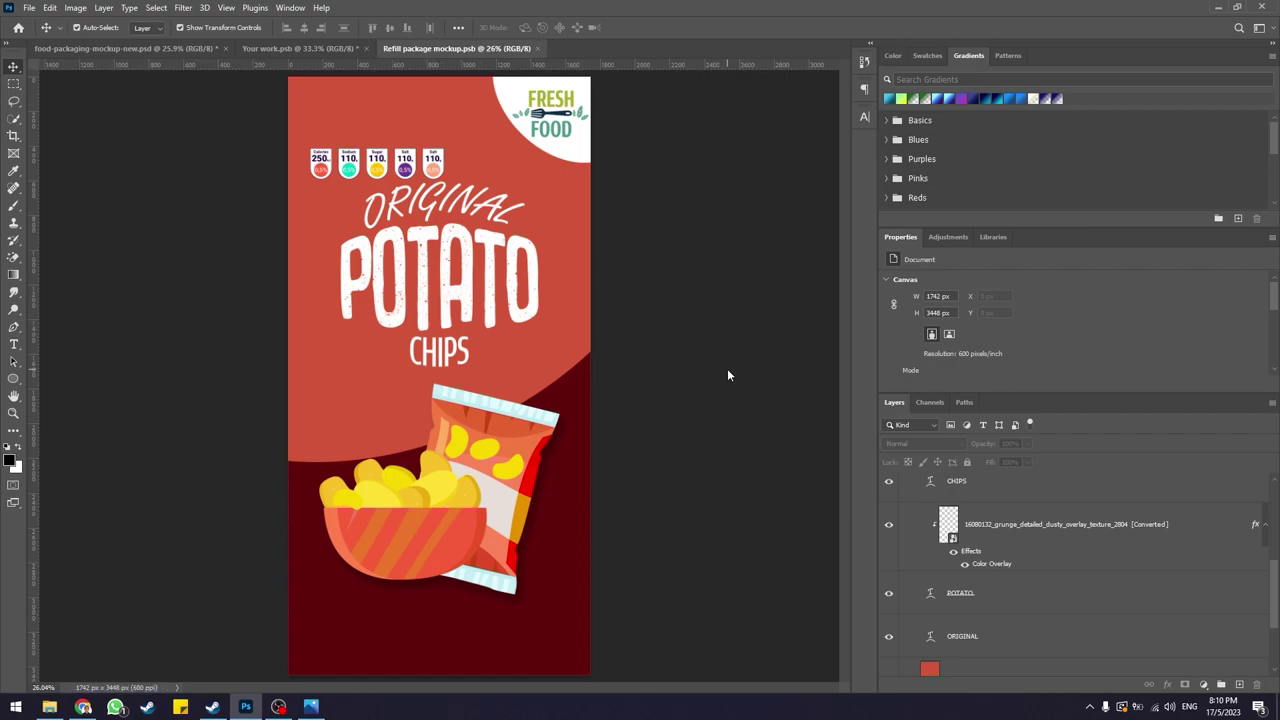
click(300, 48)
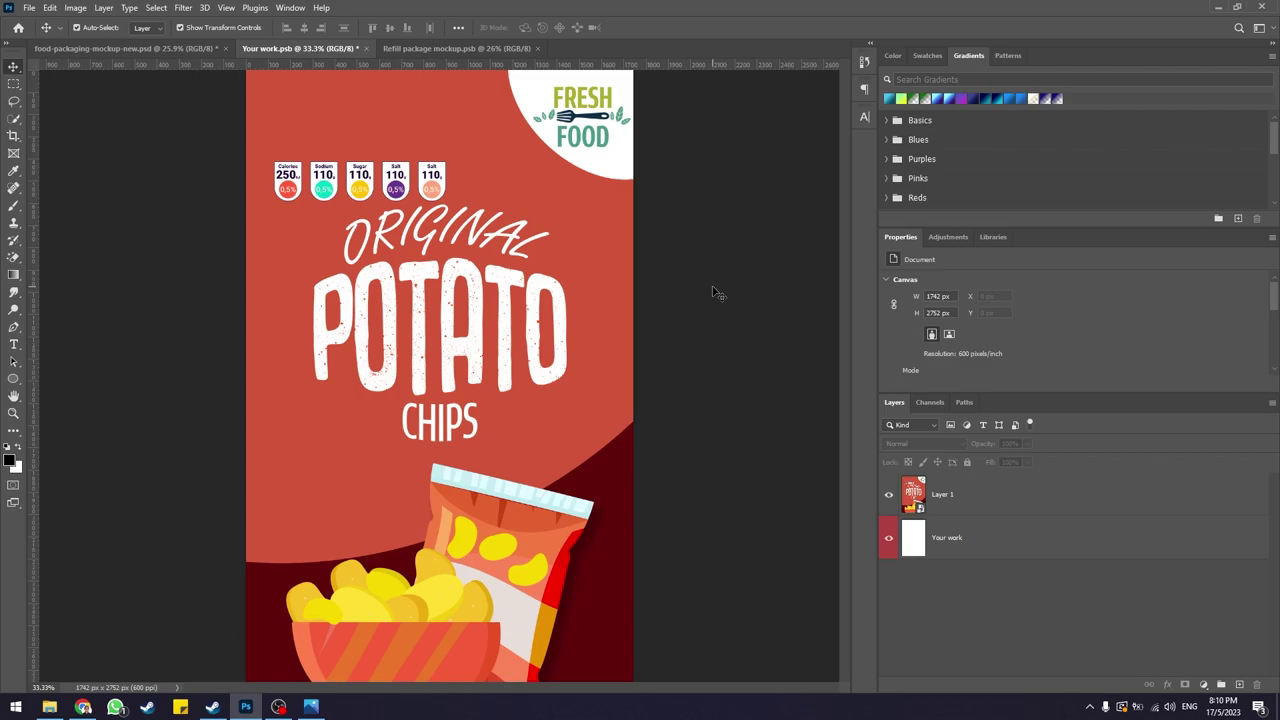
key(ctrl+s)
click(130, 48)
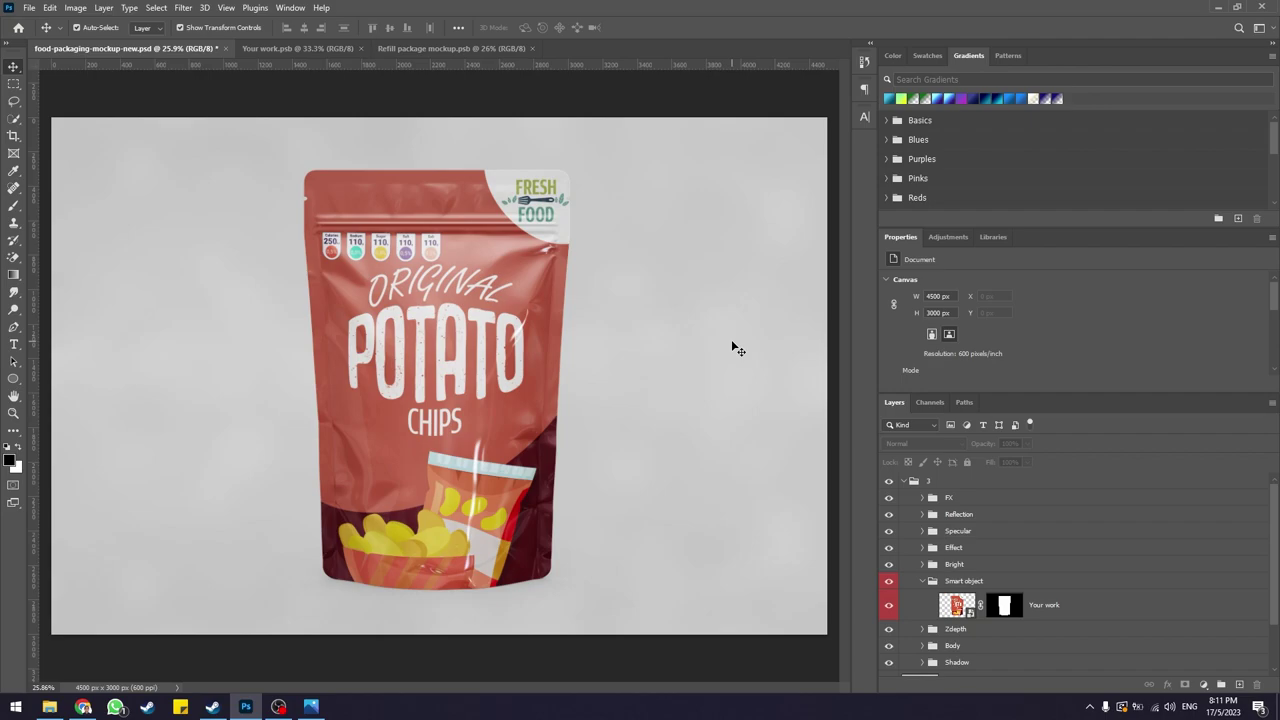
- Compare the updated pouch mockup with the sample design image, and close the sample image
scroll(731, 347, up, 1)
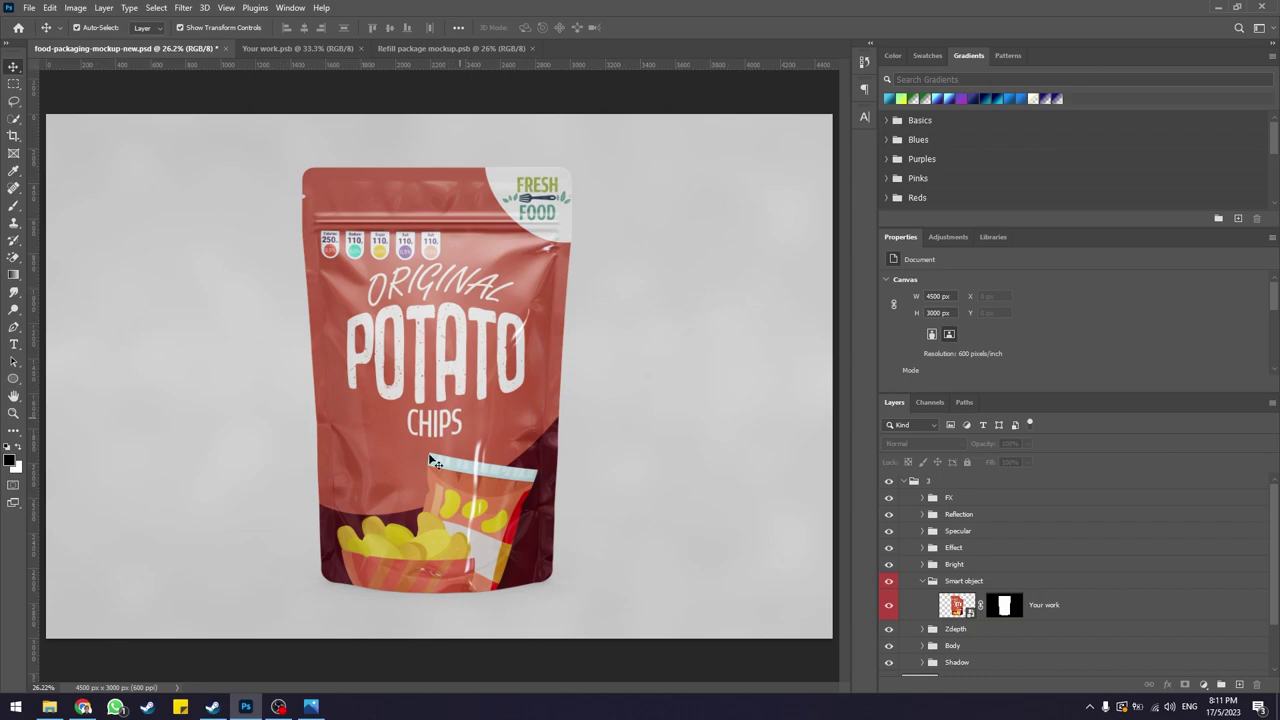
click(311, 707)
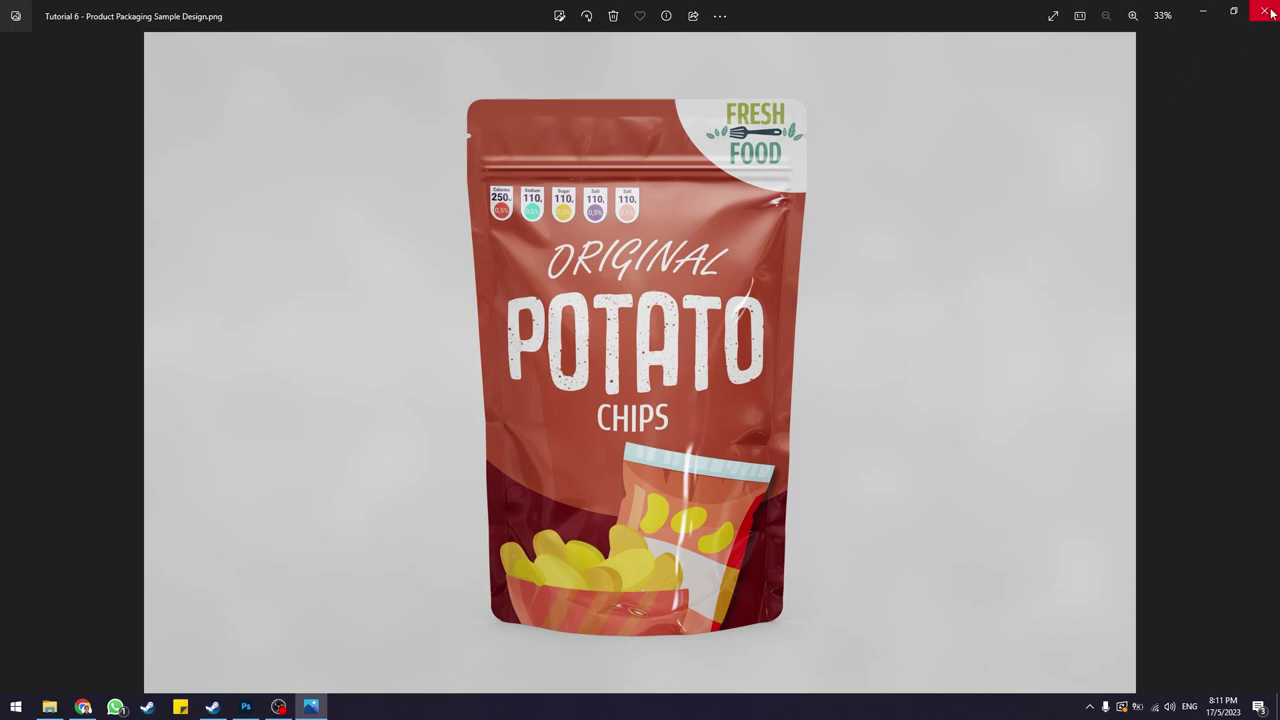
click(1270, 12)
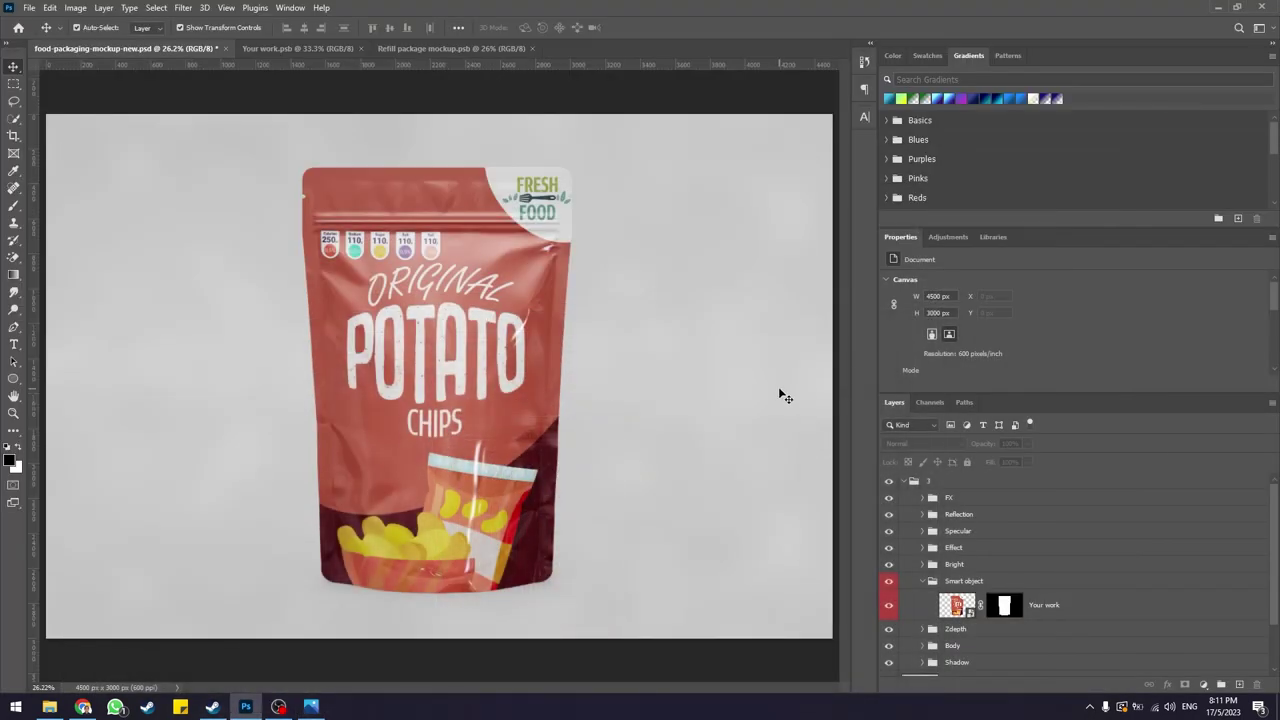